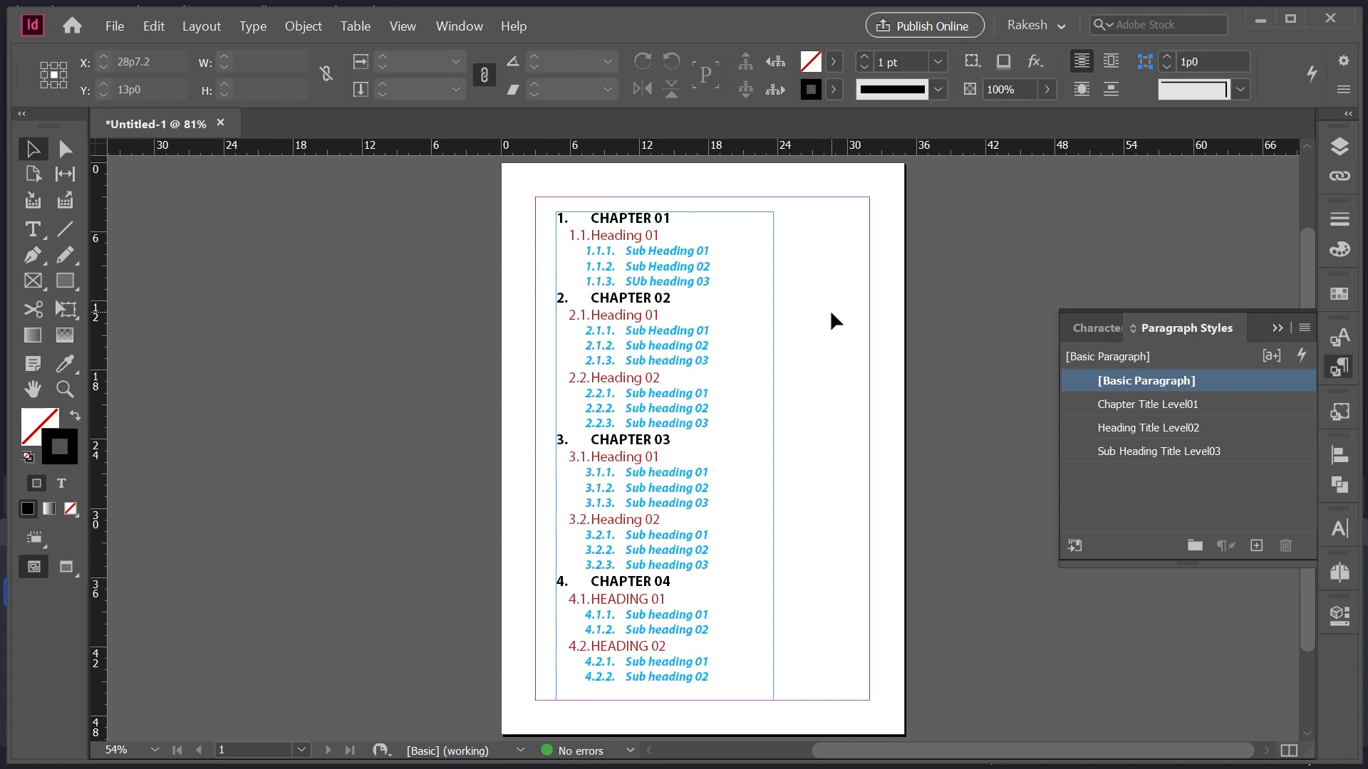
# Step: Delete the numbered chapter list's text frame and close the document without saving changes
pyautogui.click(774, 228)
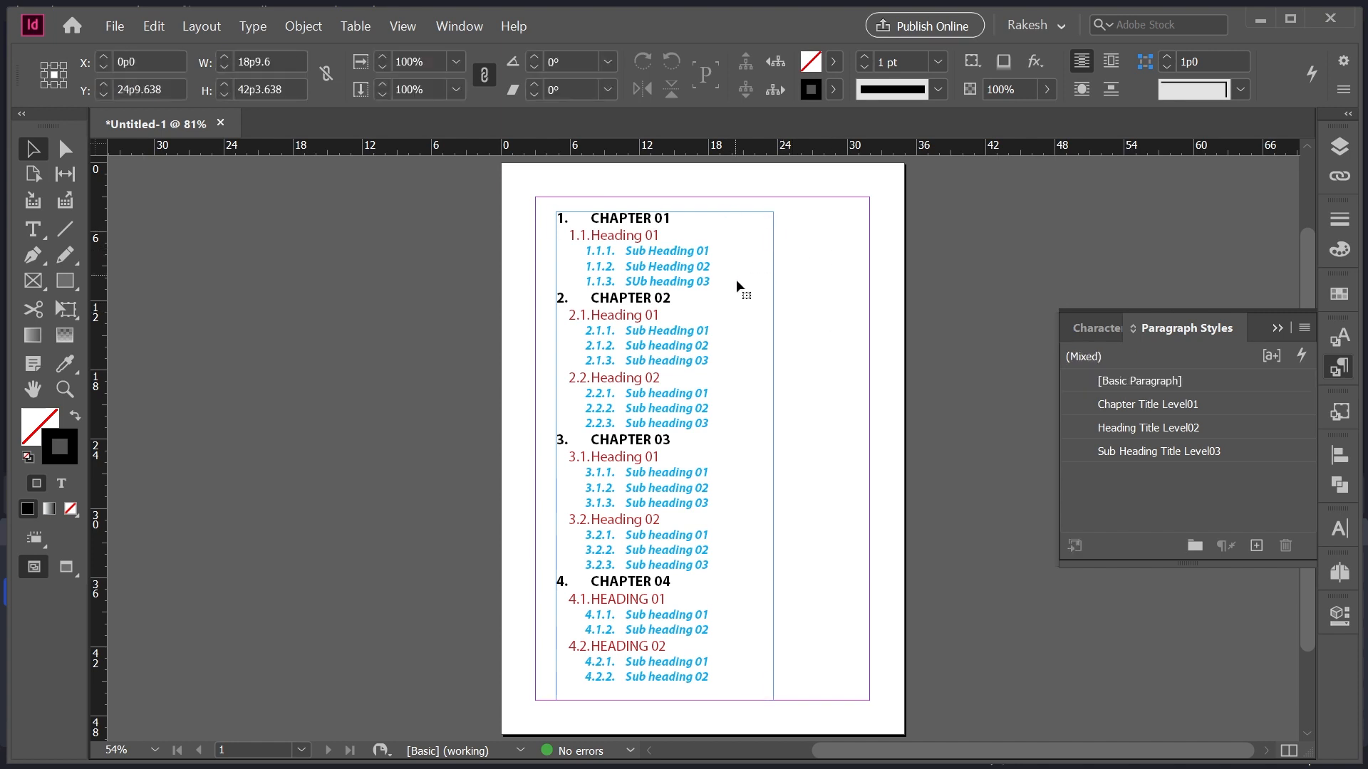
pyautogui.press('Delete')
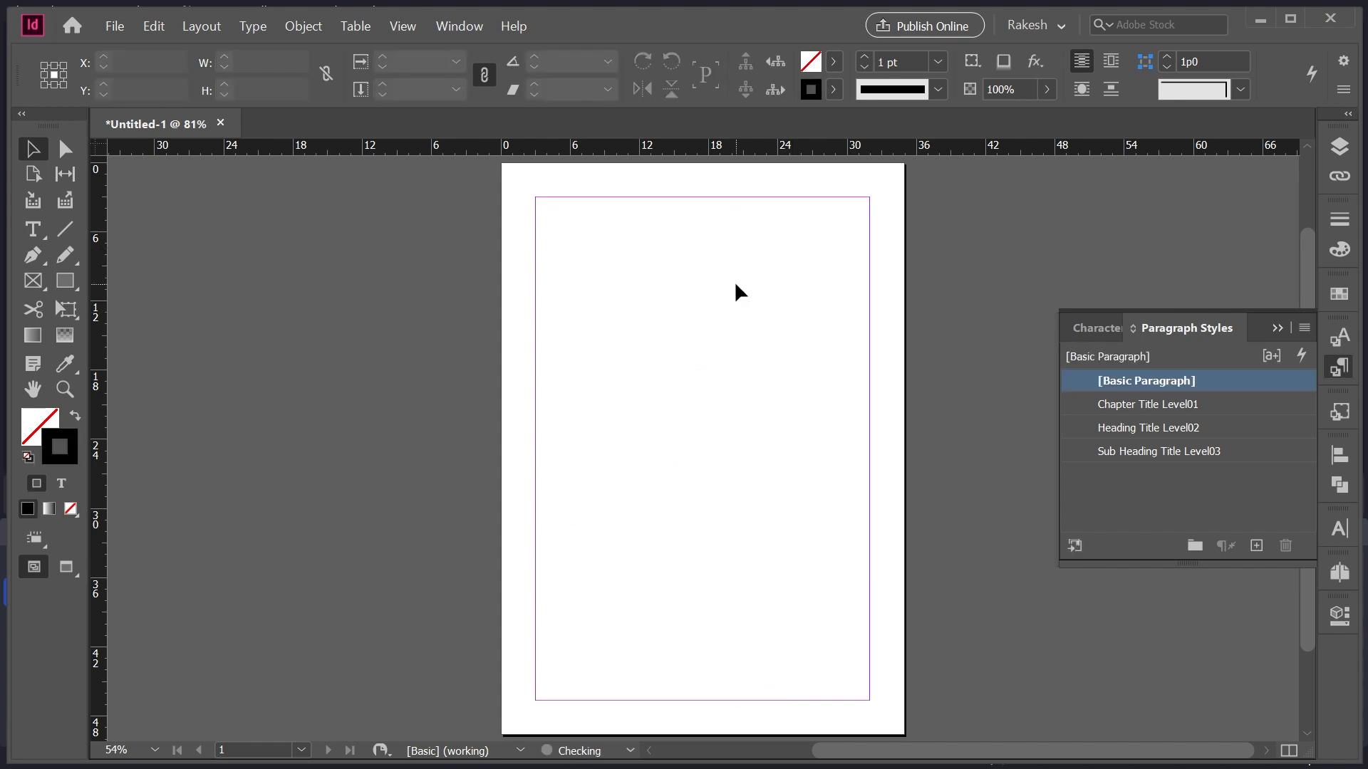
pyautogui.click(39, 233)
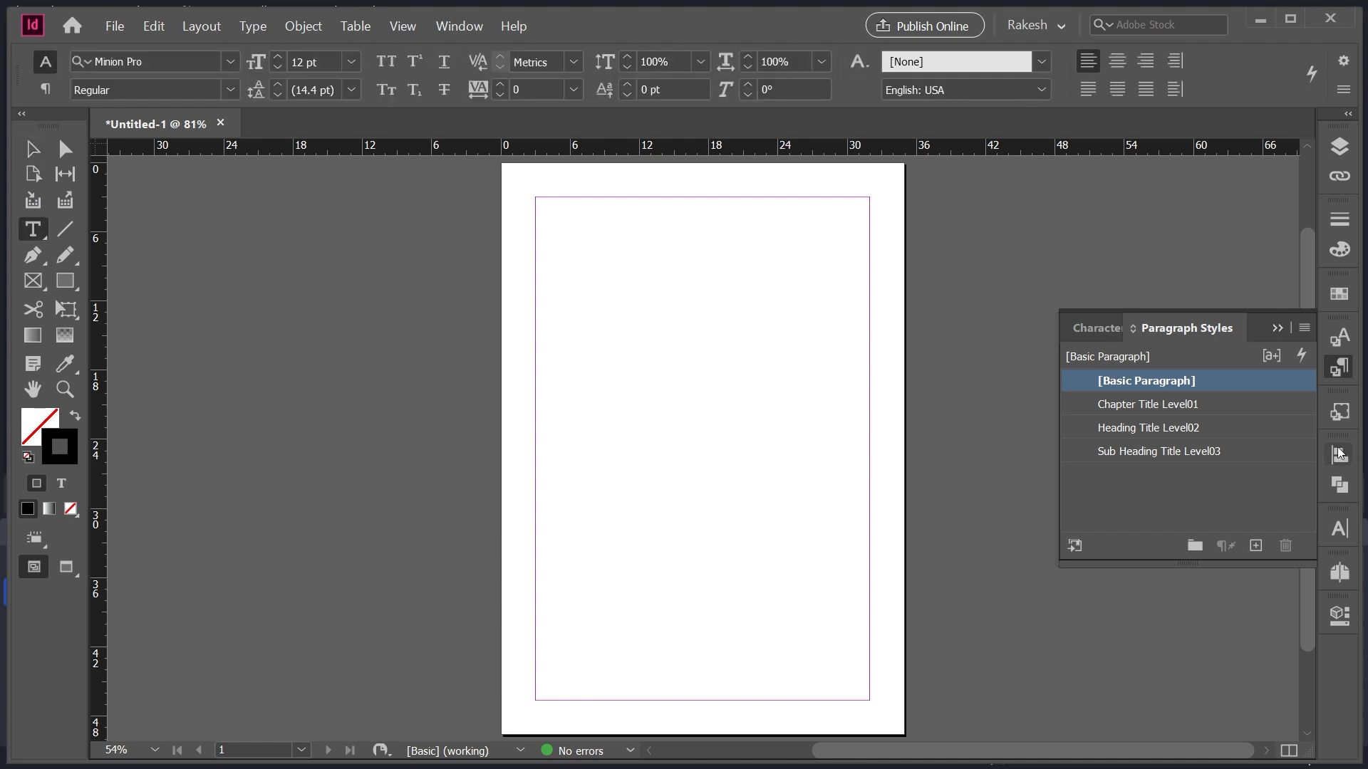
pyautogui.click(221, 124)
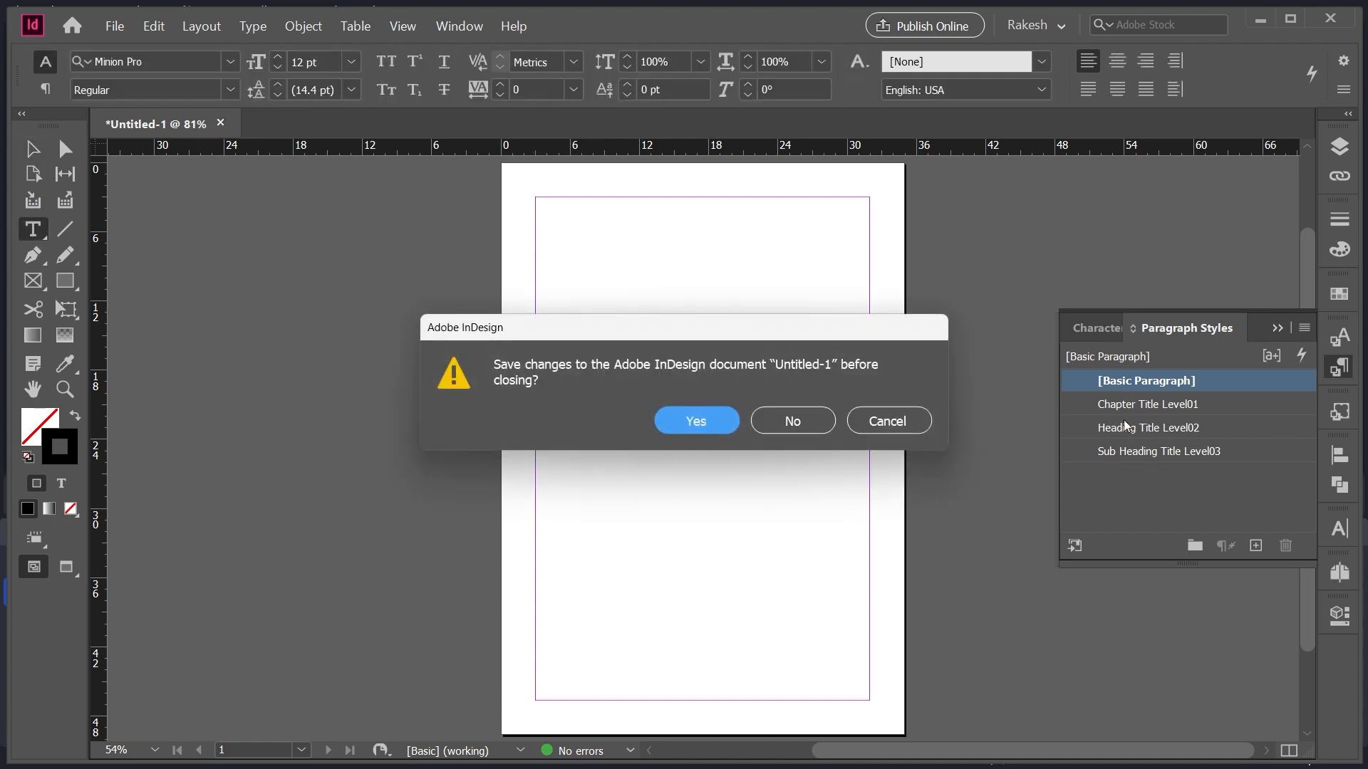
pyautogui.click(796, 420)
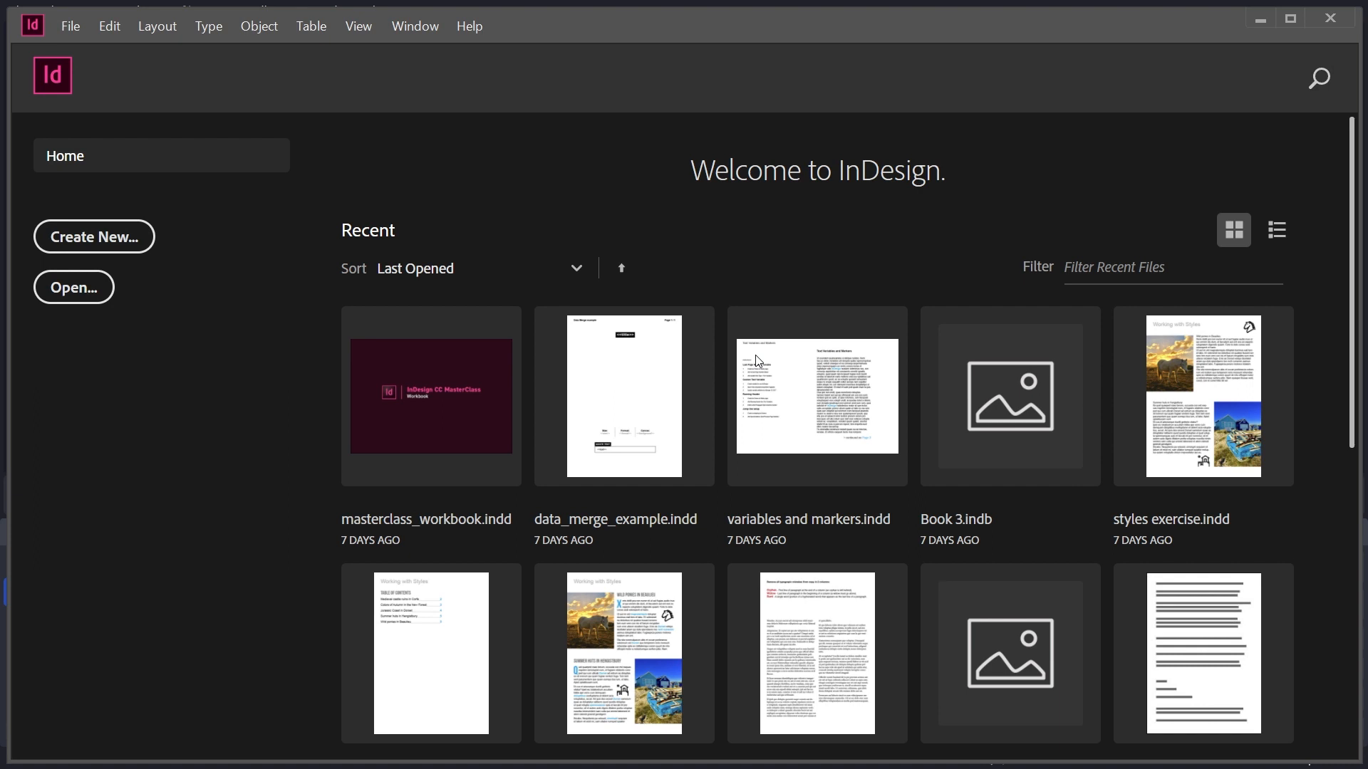
# Step: Create a new A5 print document in portrait orientation with facing pages turned off
pyautogui.hotkey('ctrl', 'n')
pyautogui.scroll(-5, 748, 458)
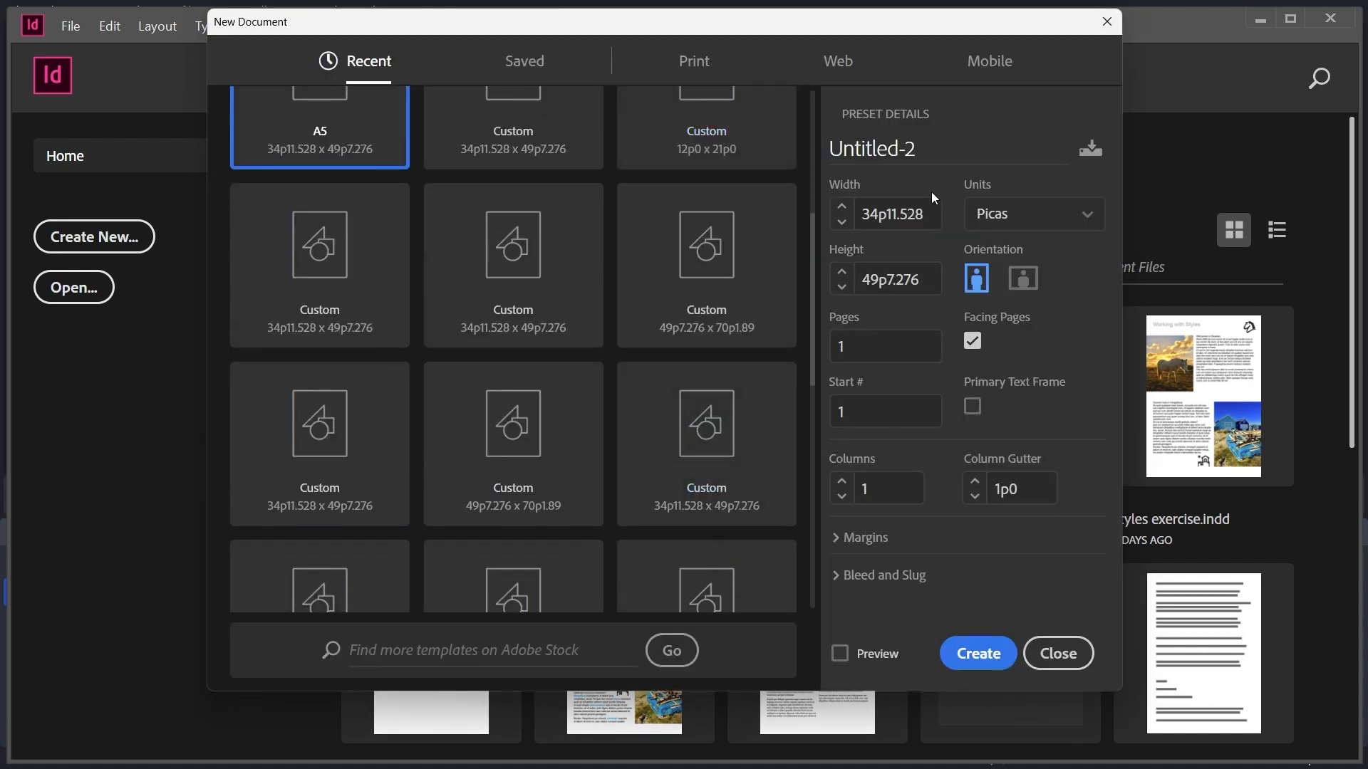
pyautogui.click(692, 66)
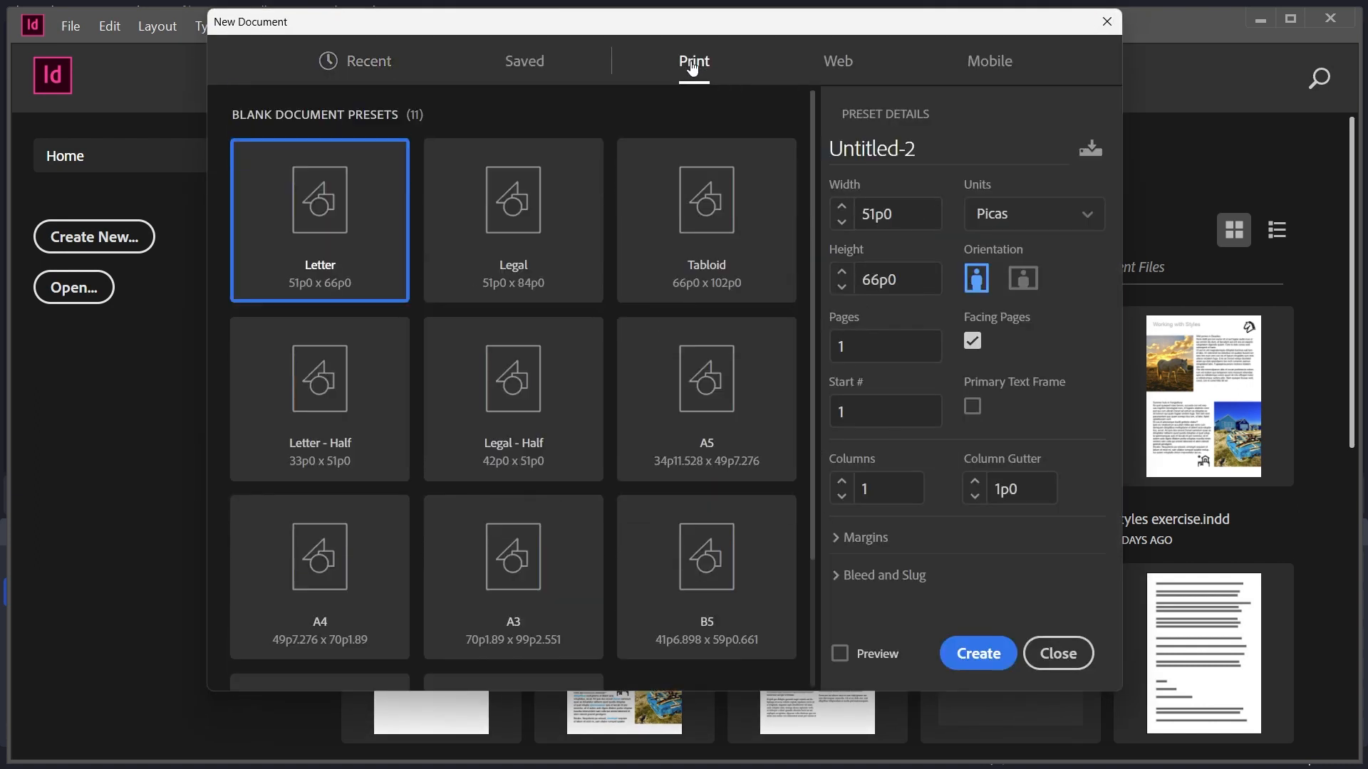
pyautogui.click(729, 408)
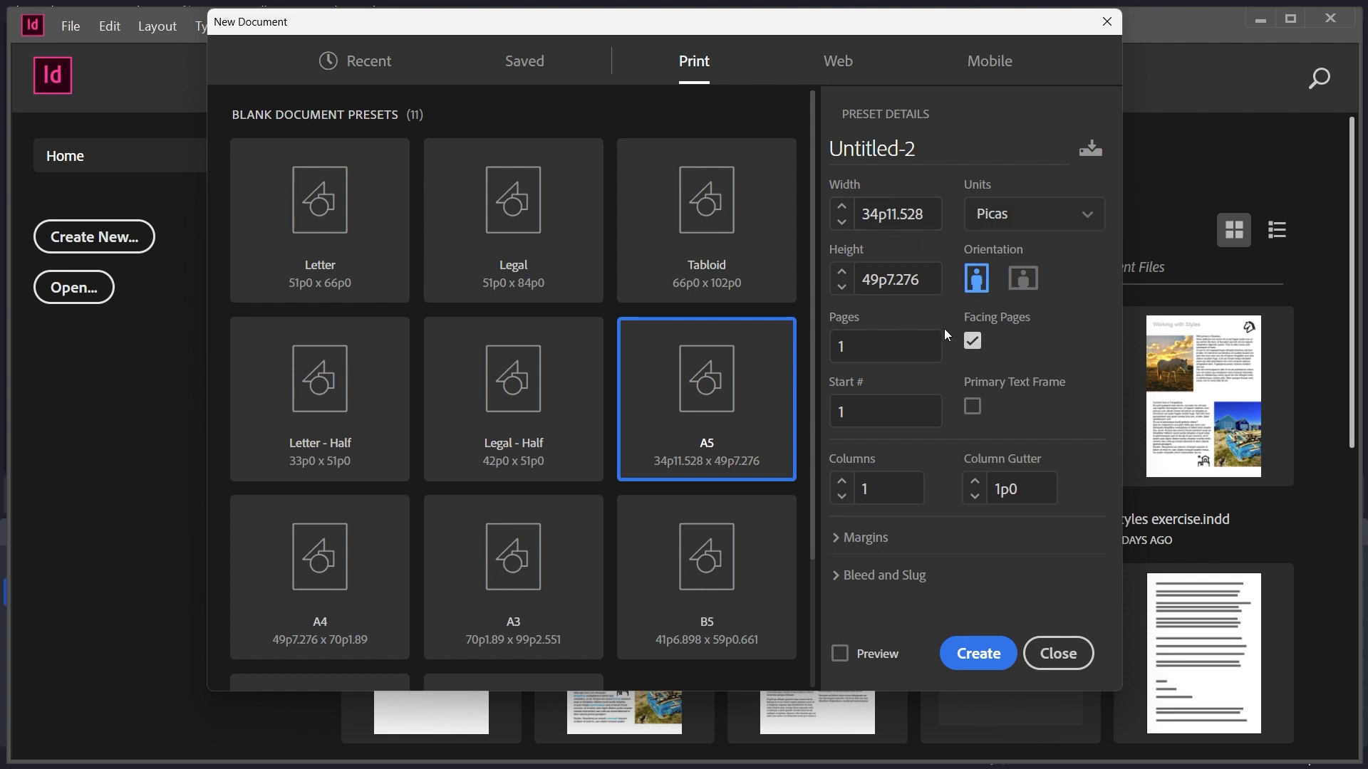
pyautogui.click(972, 343)
pyautogui.click(970, 655)
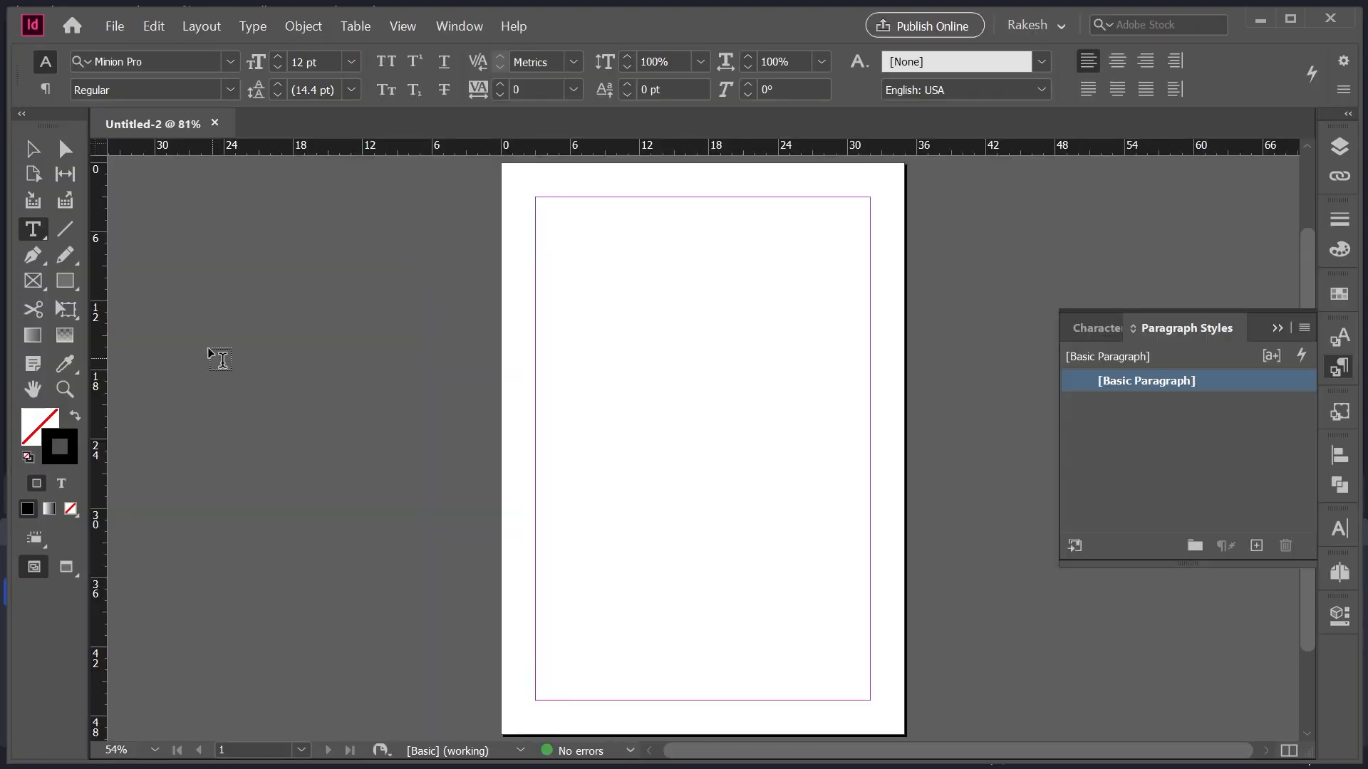
# Step: Draw a text frame about 21p10 wide by 39p8 high inside the margins and enter CHAPTER 01, CHAPTER 02 and CHAPTER 03 on separate lines
pyautogui.click(33, 230)
pyautogui.moveTo(559, 211); pyautogui.dragTo(811, 669)
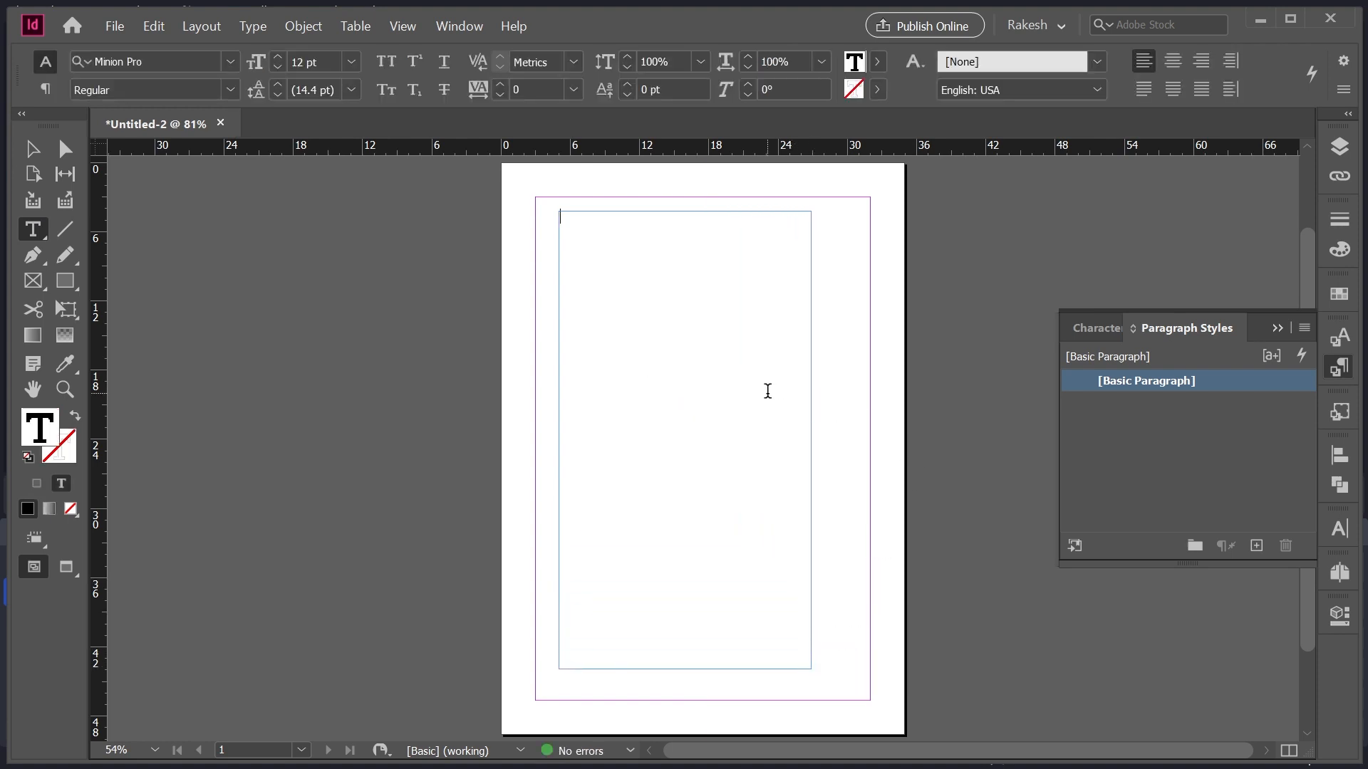
pyautogui.write('CHAPTER 01')
pyautogui.press('Return')
pyautogui.write('CHAP')
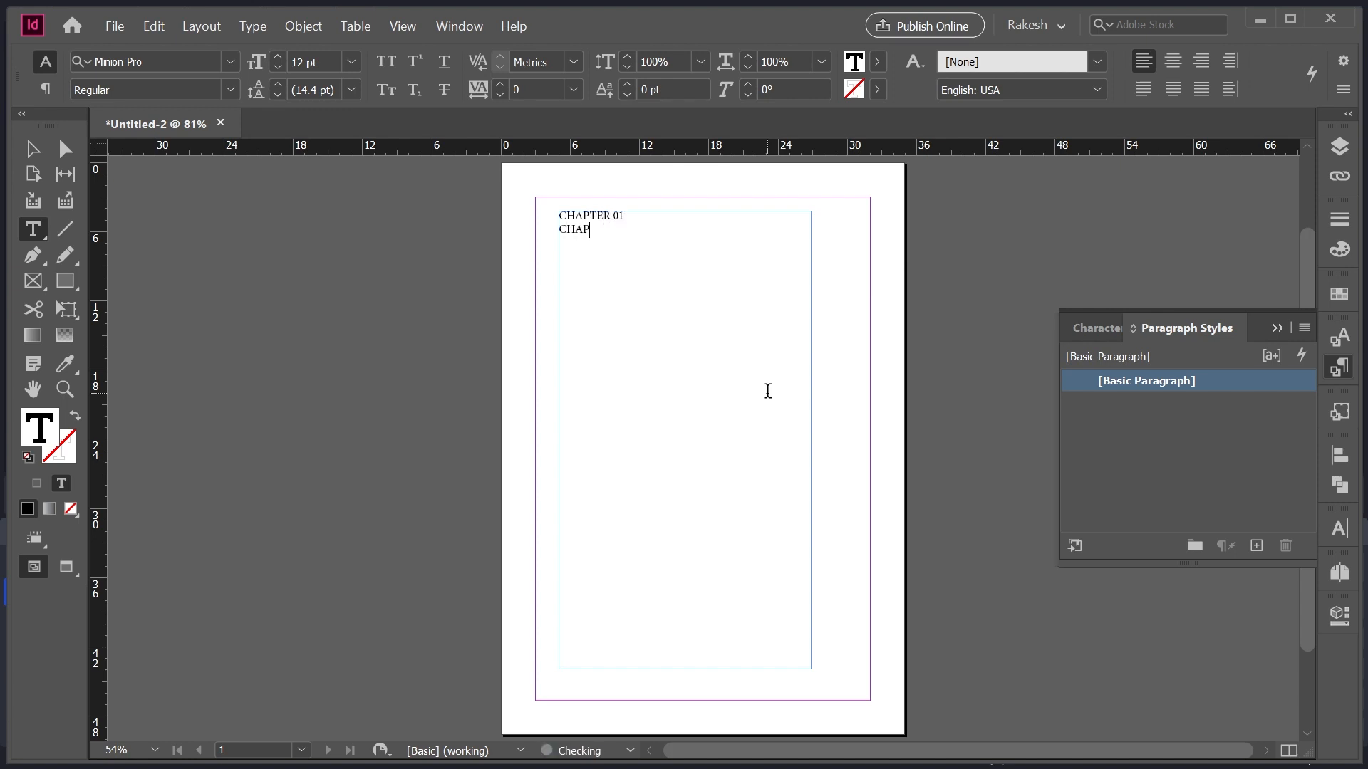
pyautogui.write('TER 02 ')
pyautogui.write('CHA')
pyautogui.write('PTER 03')
# Step: Format all three chapter lines in Arial Bold at 18 pt
pyautogui.hotkey('ctrl', 'a')
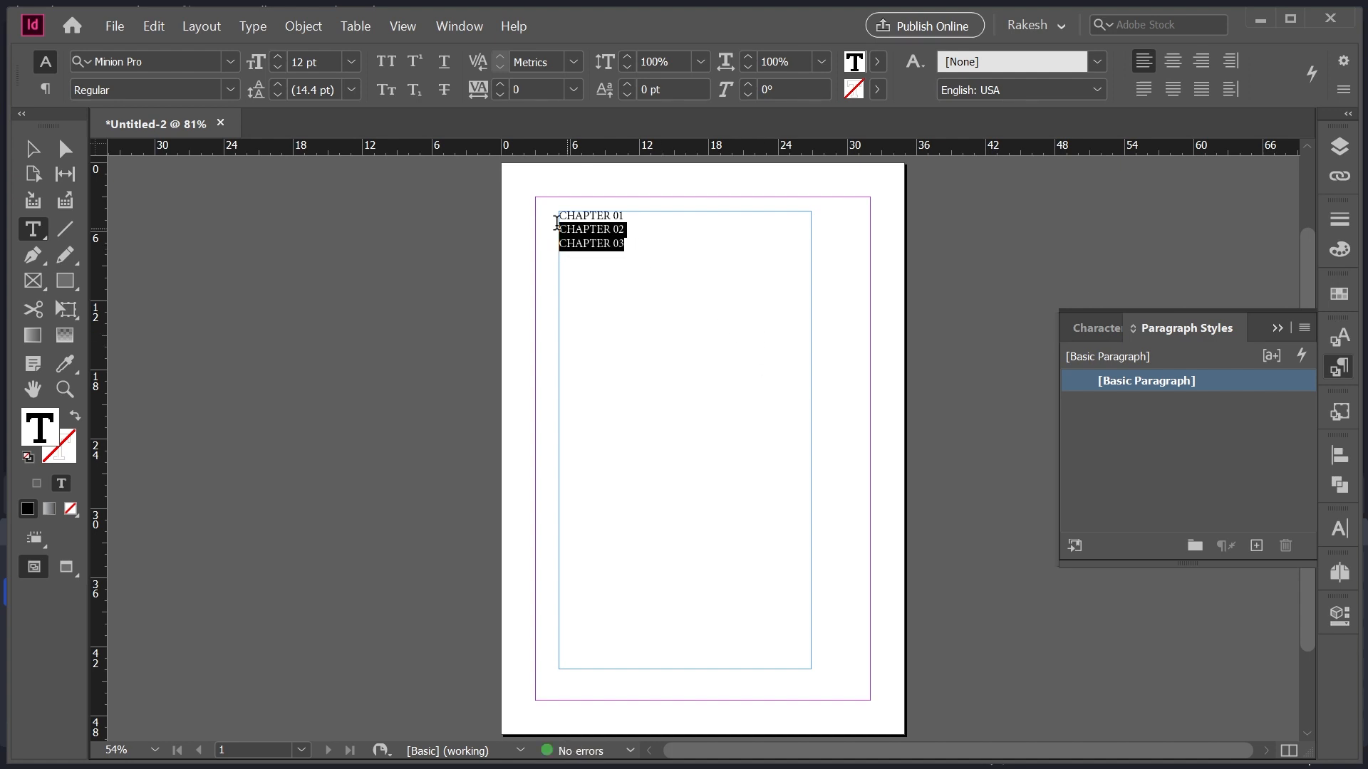
pyautogui.click(229, 66)
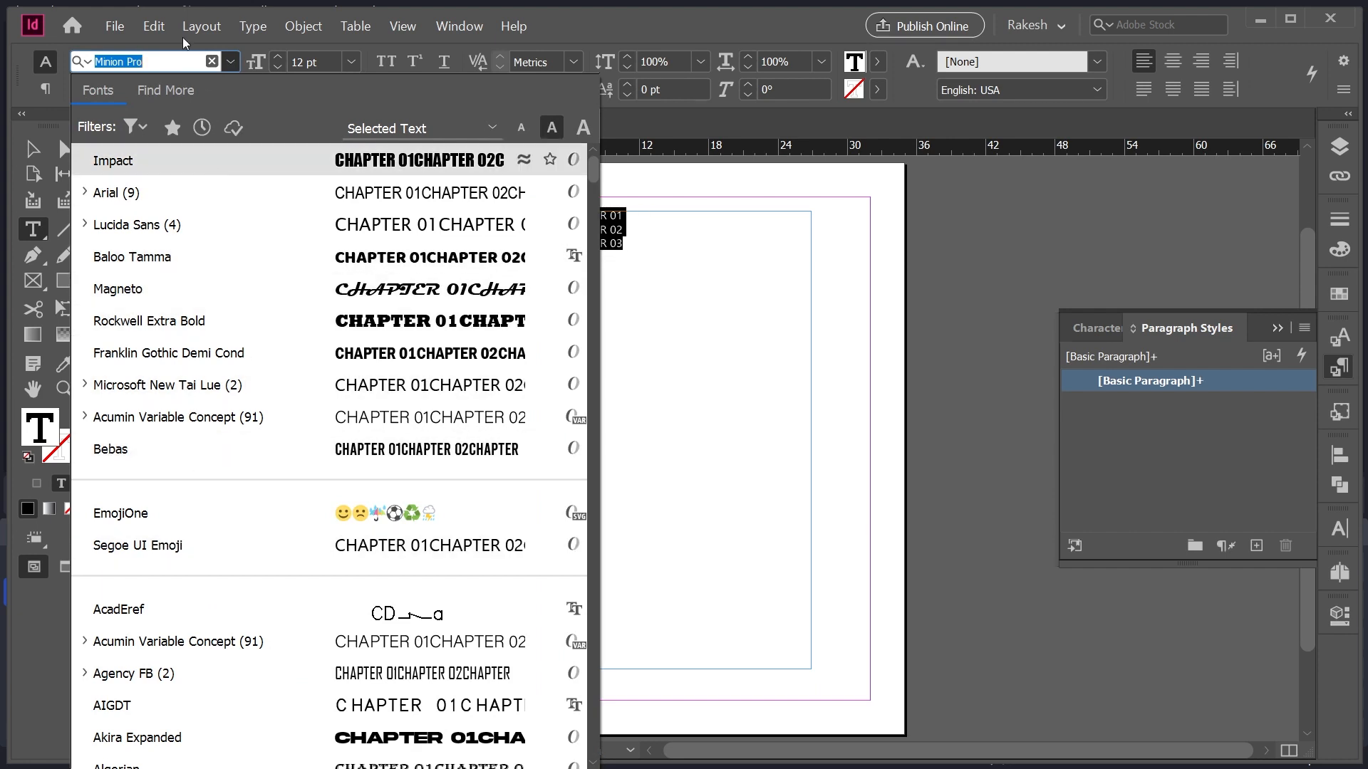
pyautogui.moveTo(153, 62); pyautogui.dragTo(65, 63)
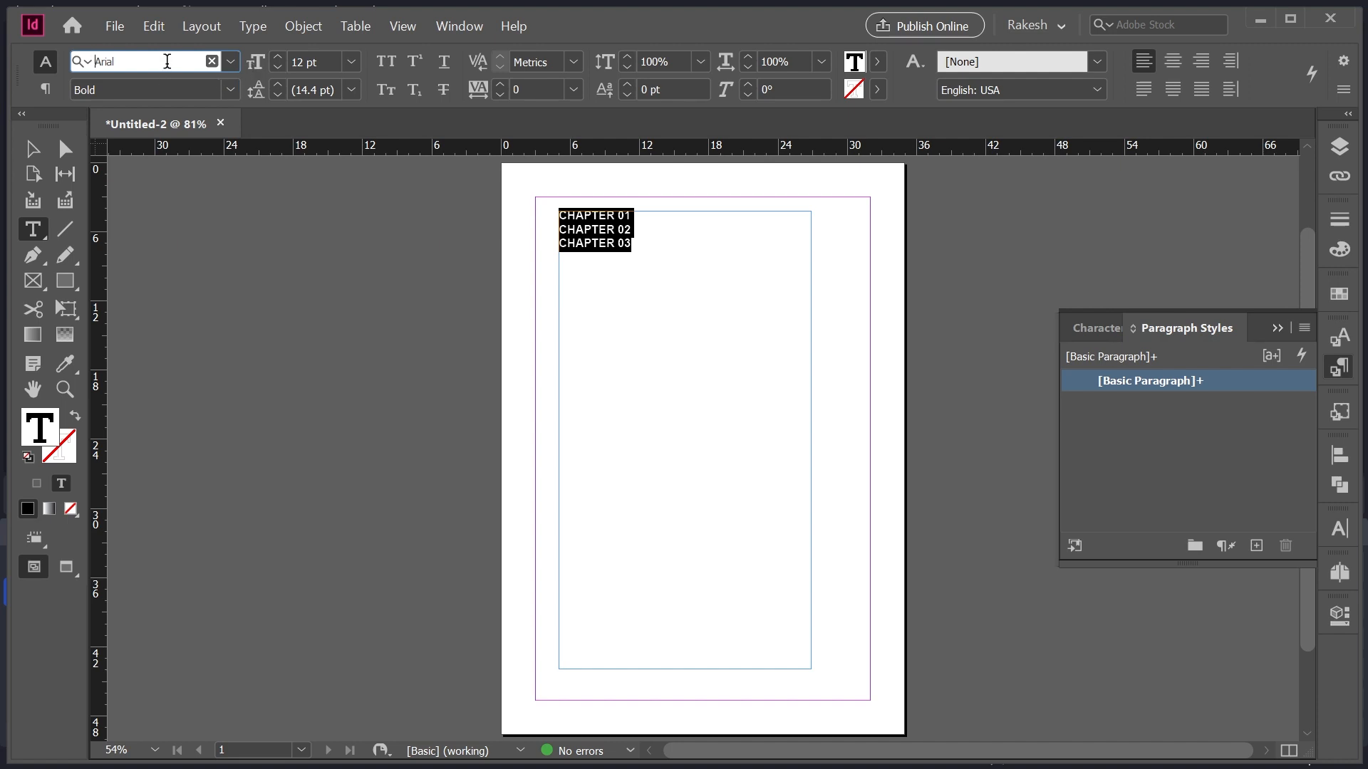
pyautogui.click(278, 58)
pyautogui.click(279, 58)
pyautogui.click(279, 58)
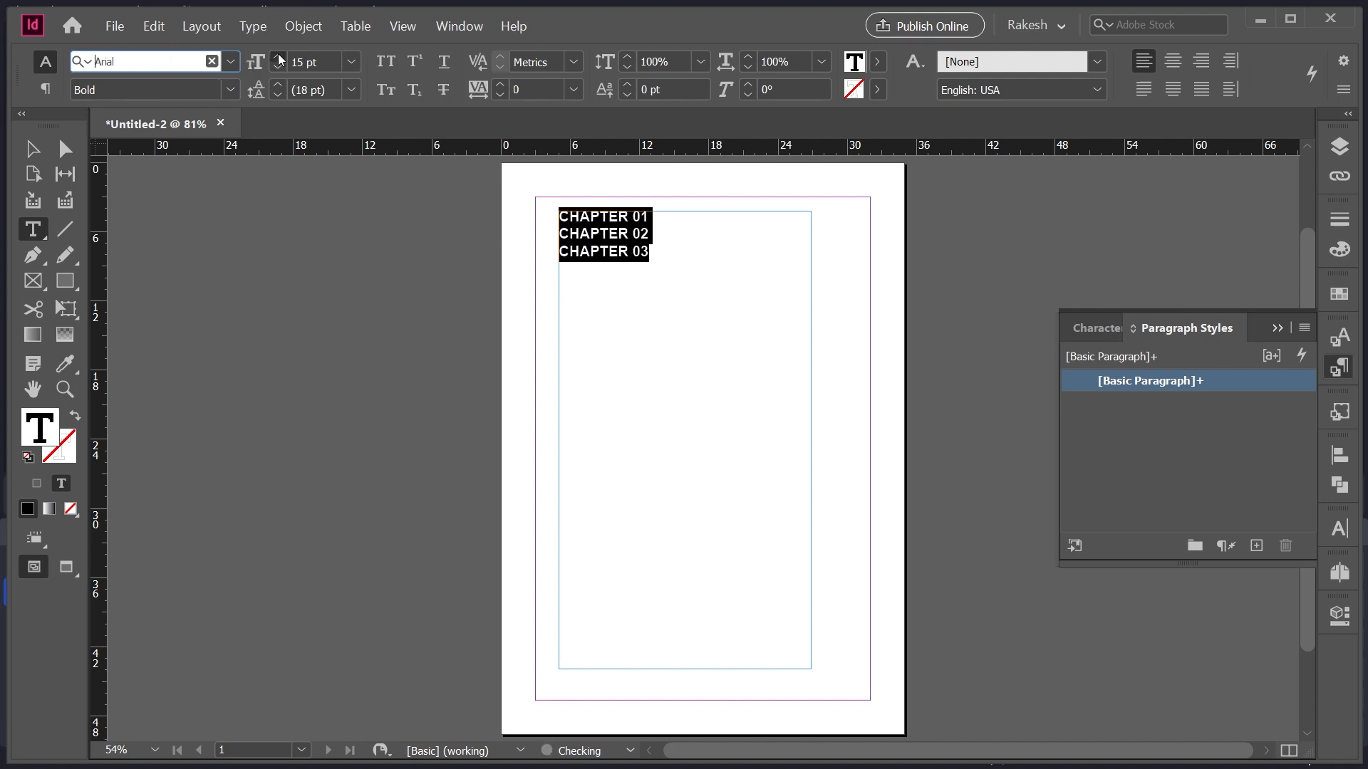
pyautogui.click(279, 58)
pyautogui.click(279, 58)
pyautogui.click(279, 57)
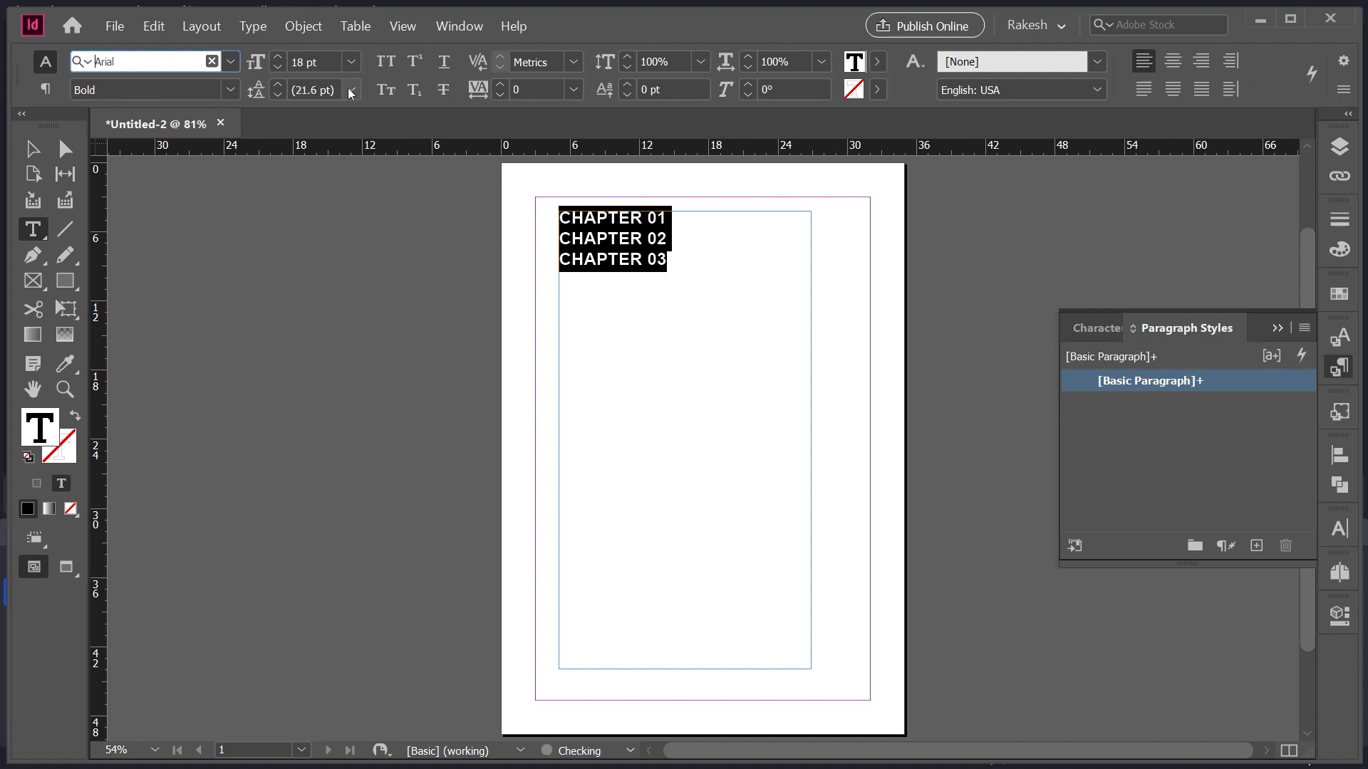
pyautogui.click(231, 90)
pyautogui.click(135, 248)
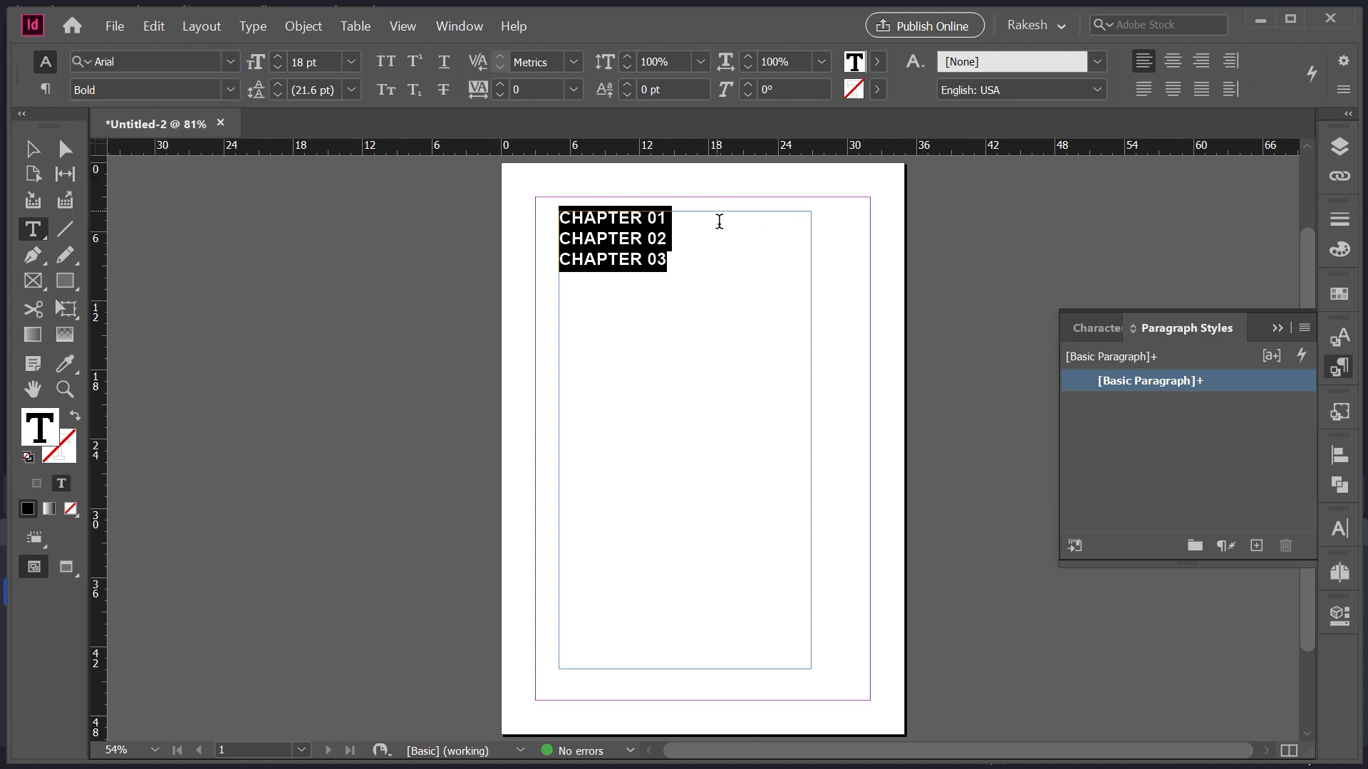
# Step: Start a new paragraph style from the three selected chapter lines and name it Chapter Title level01
pyautogui.click(32, 148)
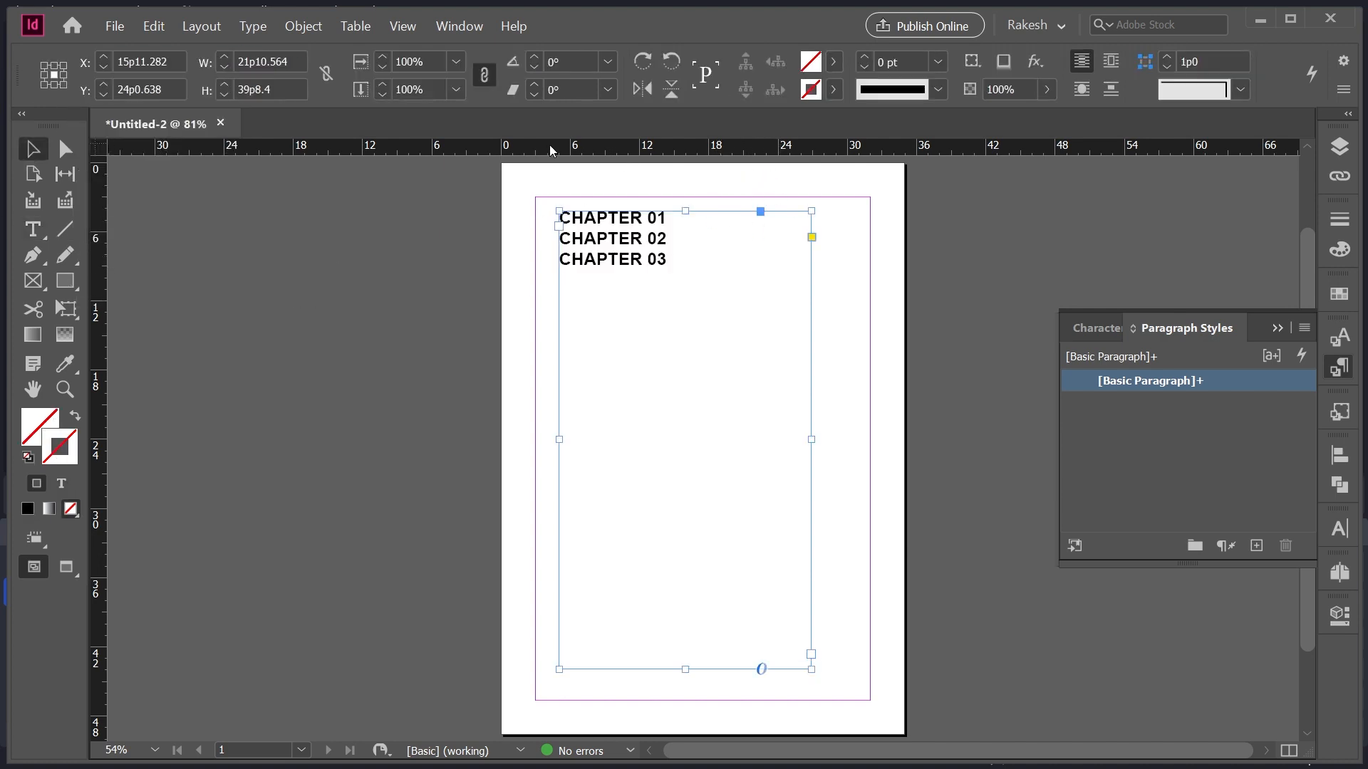
pyautogui.doubleClick(666, 253)
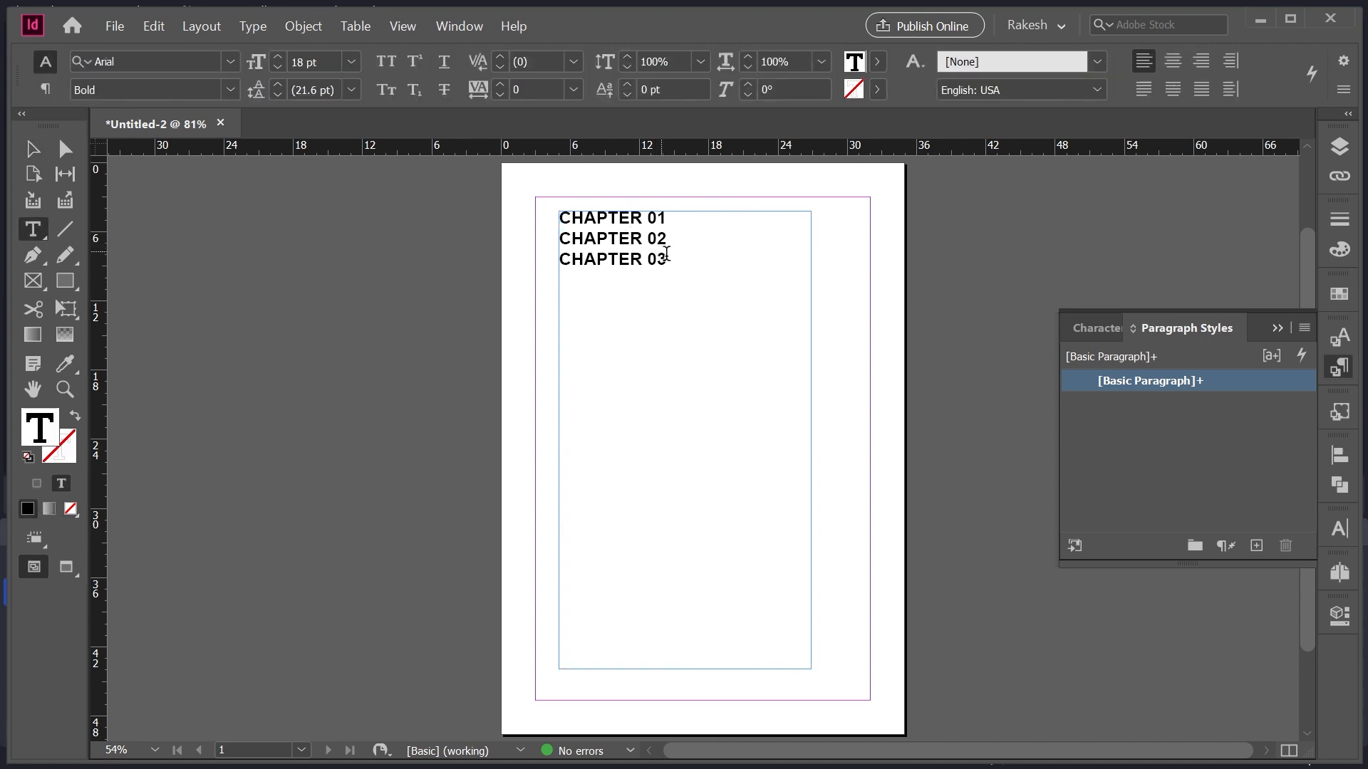
pyautogui.moveTo(663, 257); pyautogui.dragTo(553, 207)
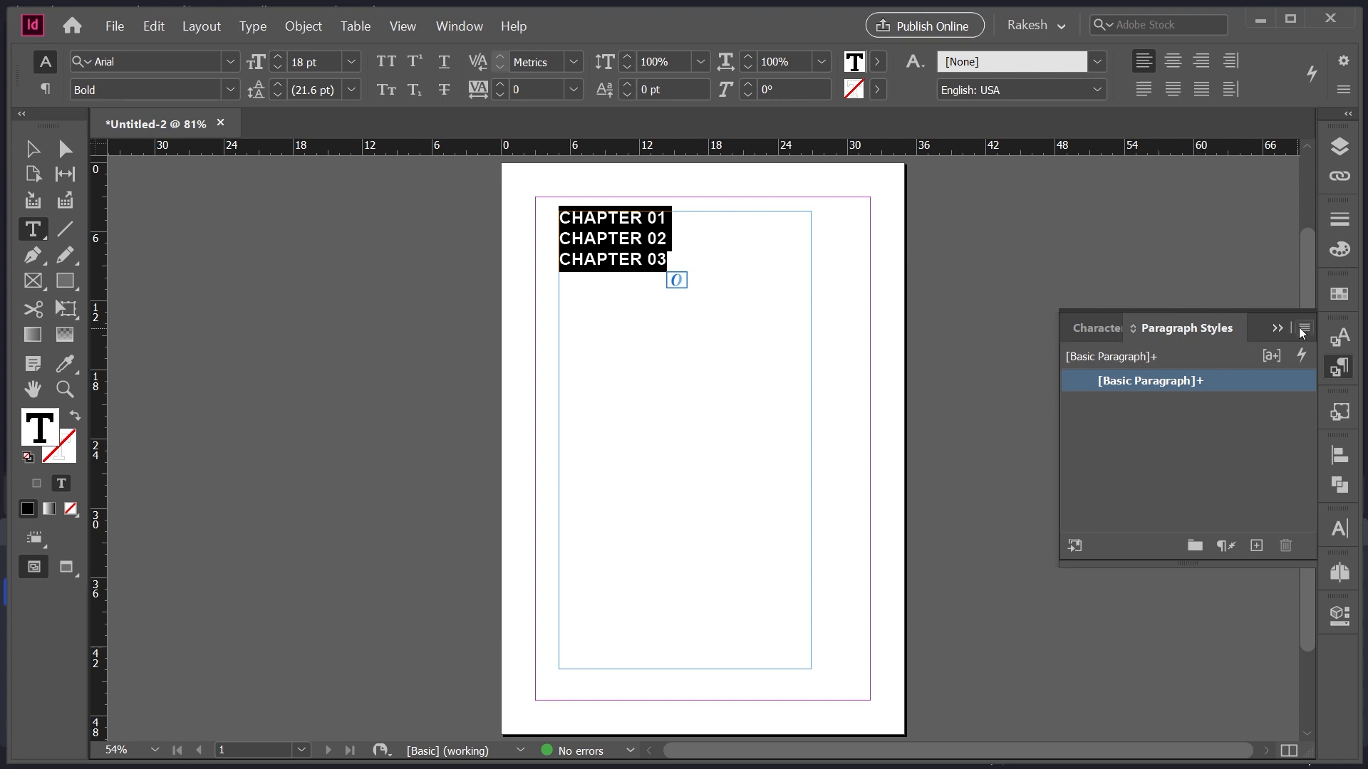
pyautogui.click(1276, 329)
pyautogui.click(1339, 367)
pyautogui.keyDown('alt'); pyautogui.click(1255, 546); pyautogui.keyUp('alt')
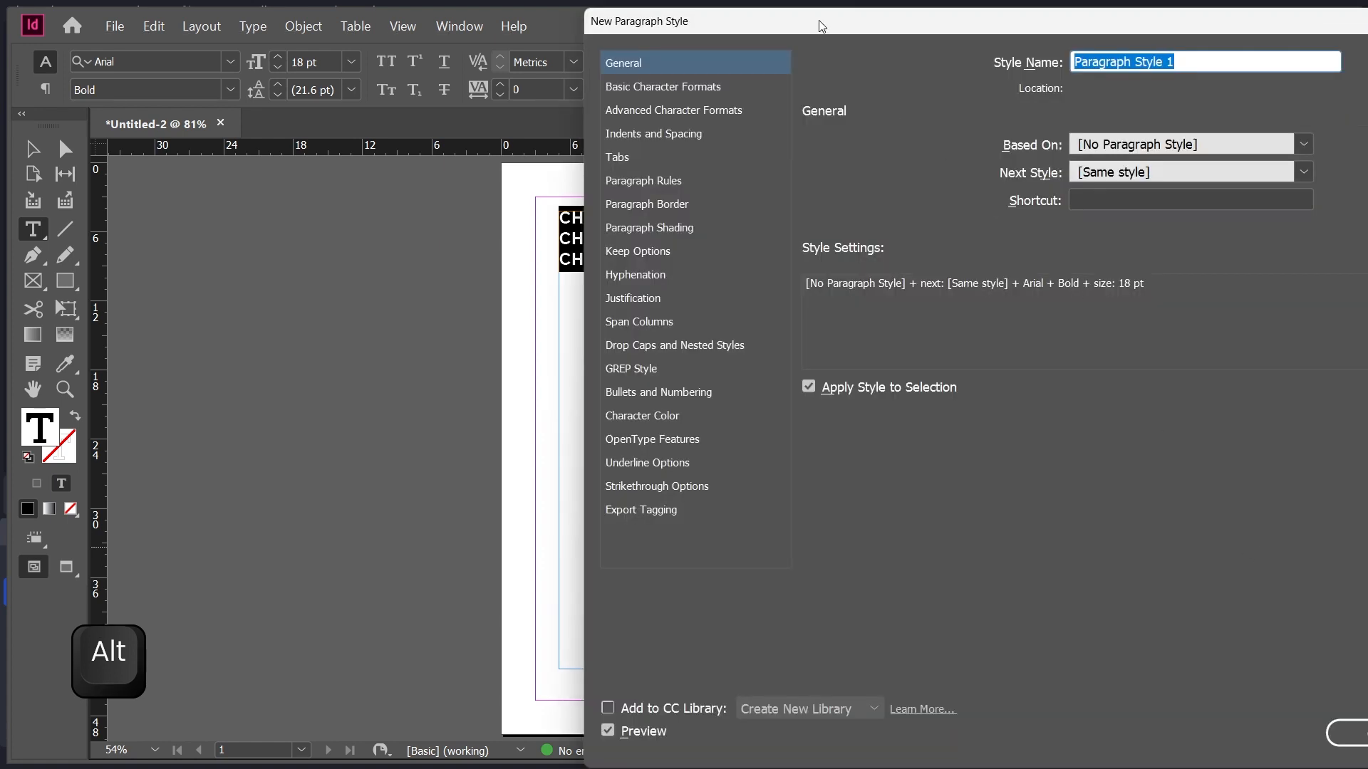
pyautogui.moveTo(821, 27); pyautogui.dragTo(726, 146)
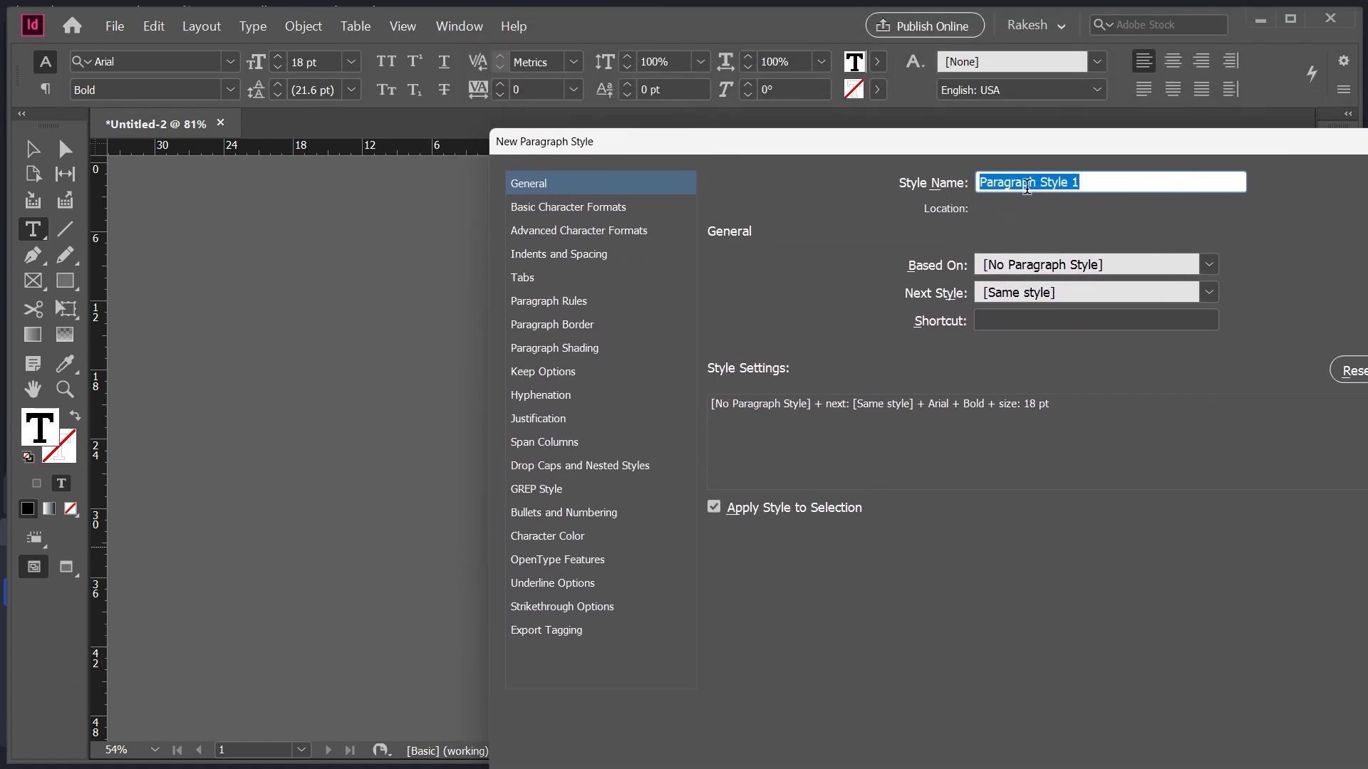
pyautogui.write('h')
pyautogui.press('BackSpace')
pyautogui.write('Chapter Title level01')
pyautogui.moveTo(659, 143); pyautogui.dragTo(811, 128)
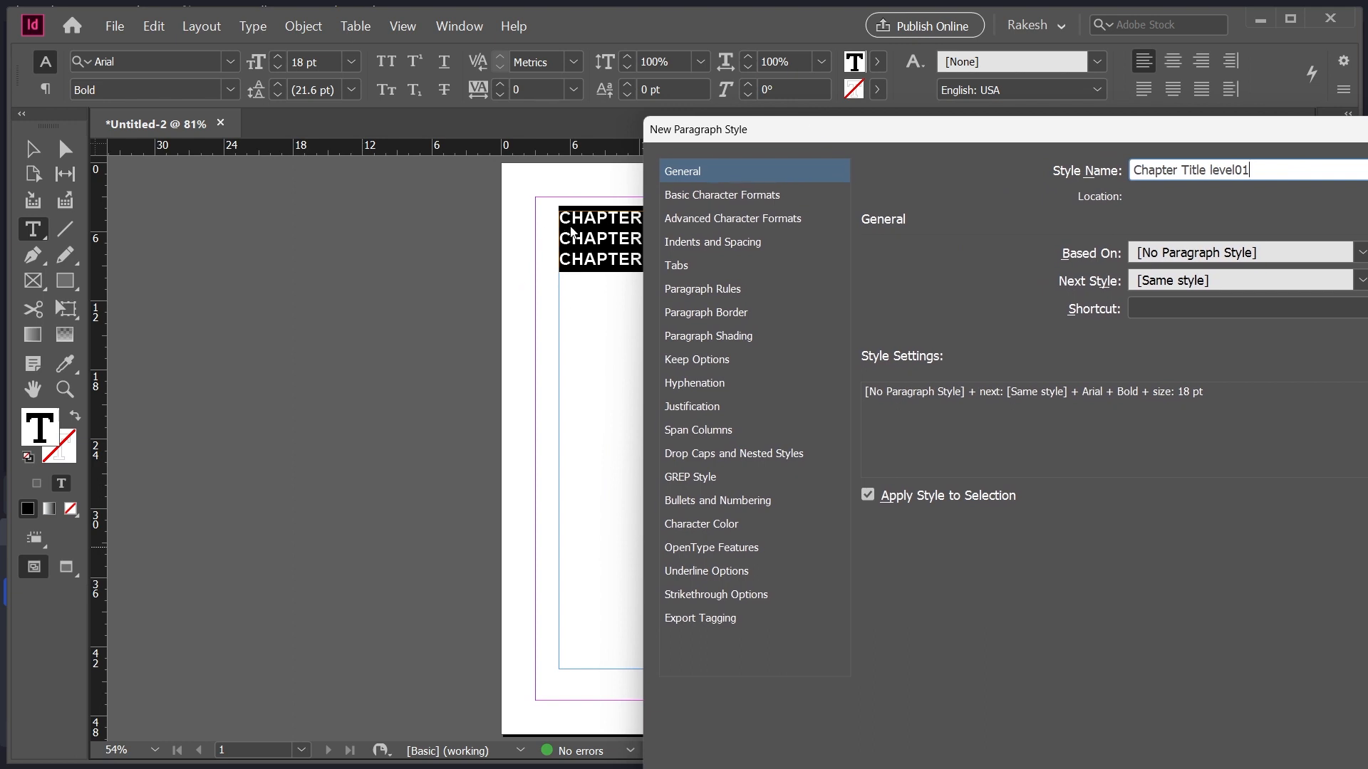
# Step: Set the style's list type to Numbers and assign it a new list named Multi level List 01
pyautogui.click(689, 498)
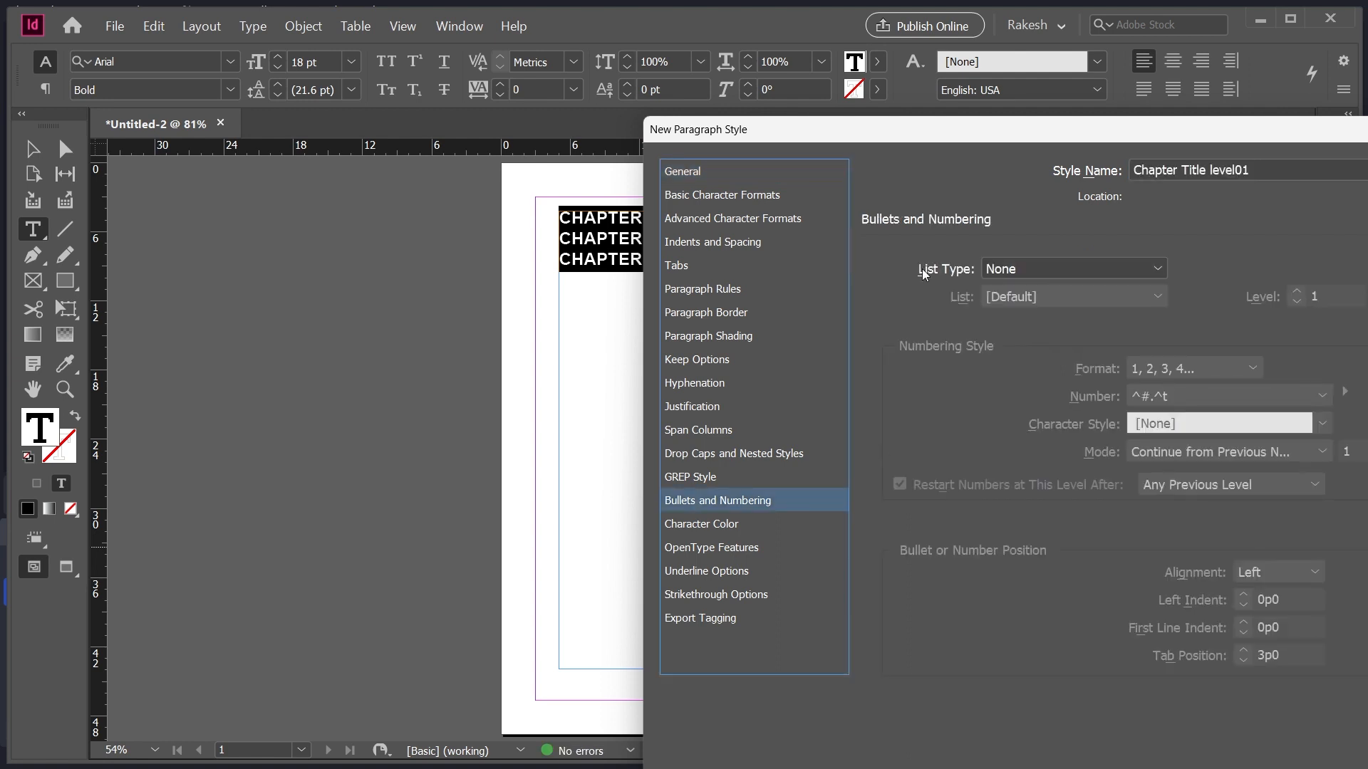
pyautogui.moveTo(955, 126); pyautogui.dragTo(1021, 123)
pyautogui.click(1208, 262)
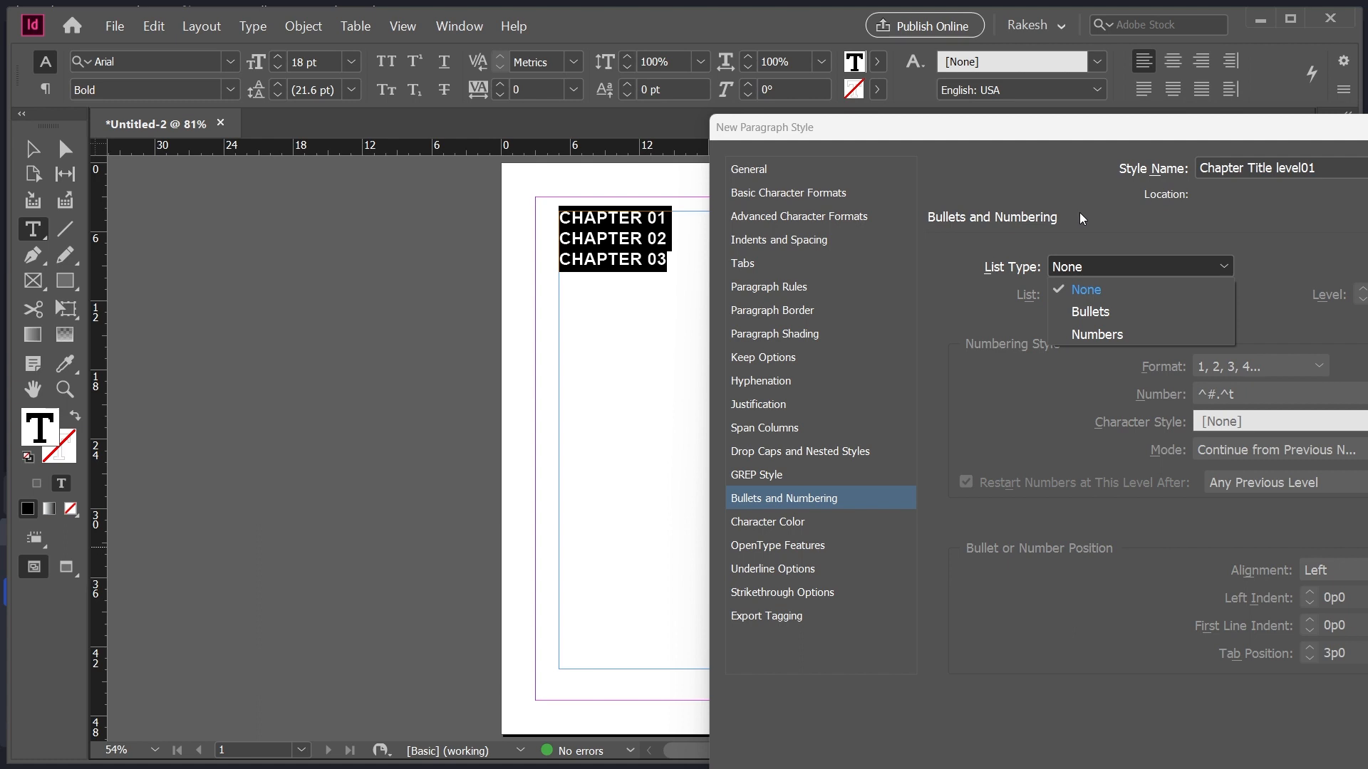
pyautogui.click(1104, 336)
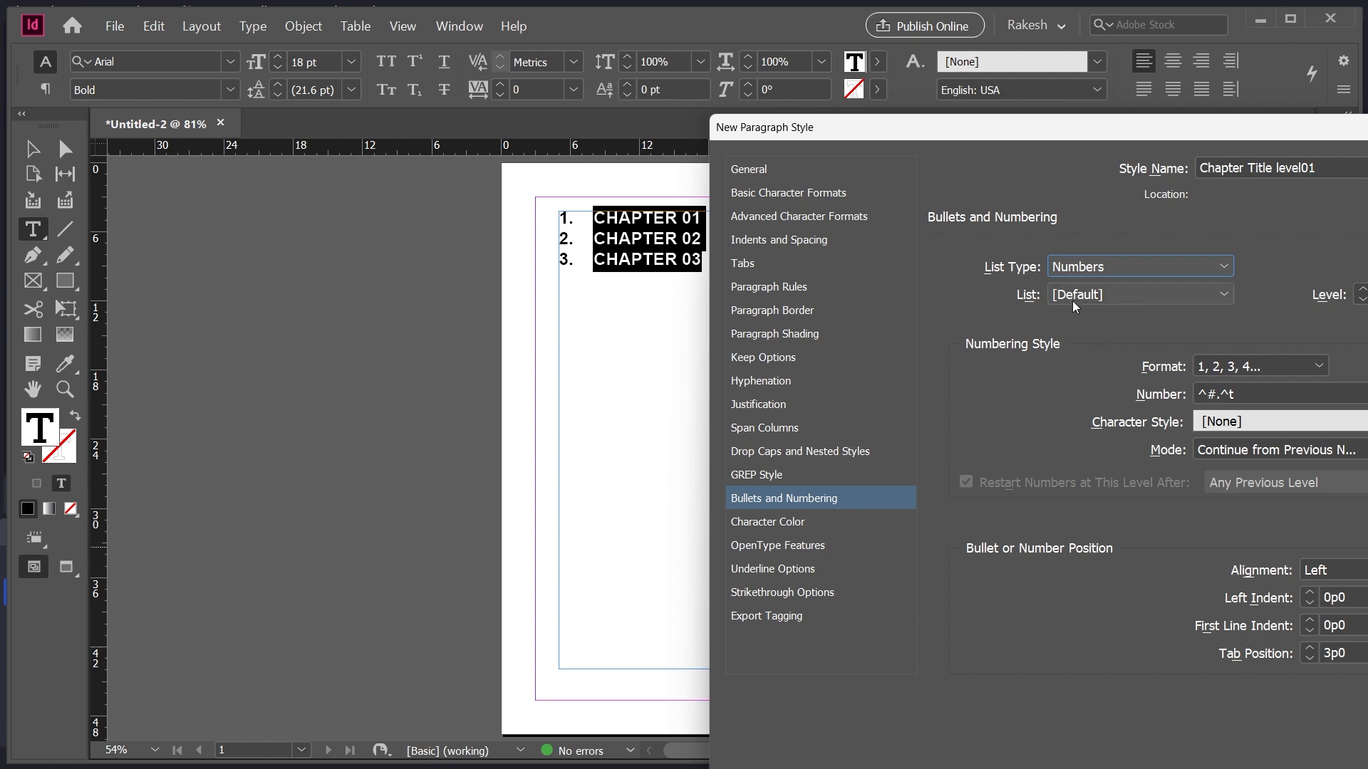
pyautogui.click(1152, 294)
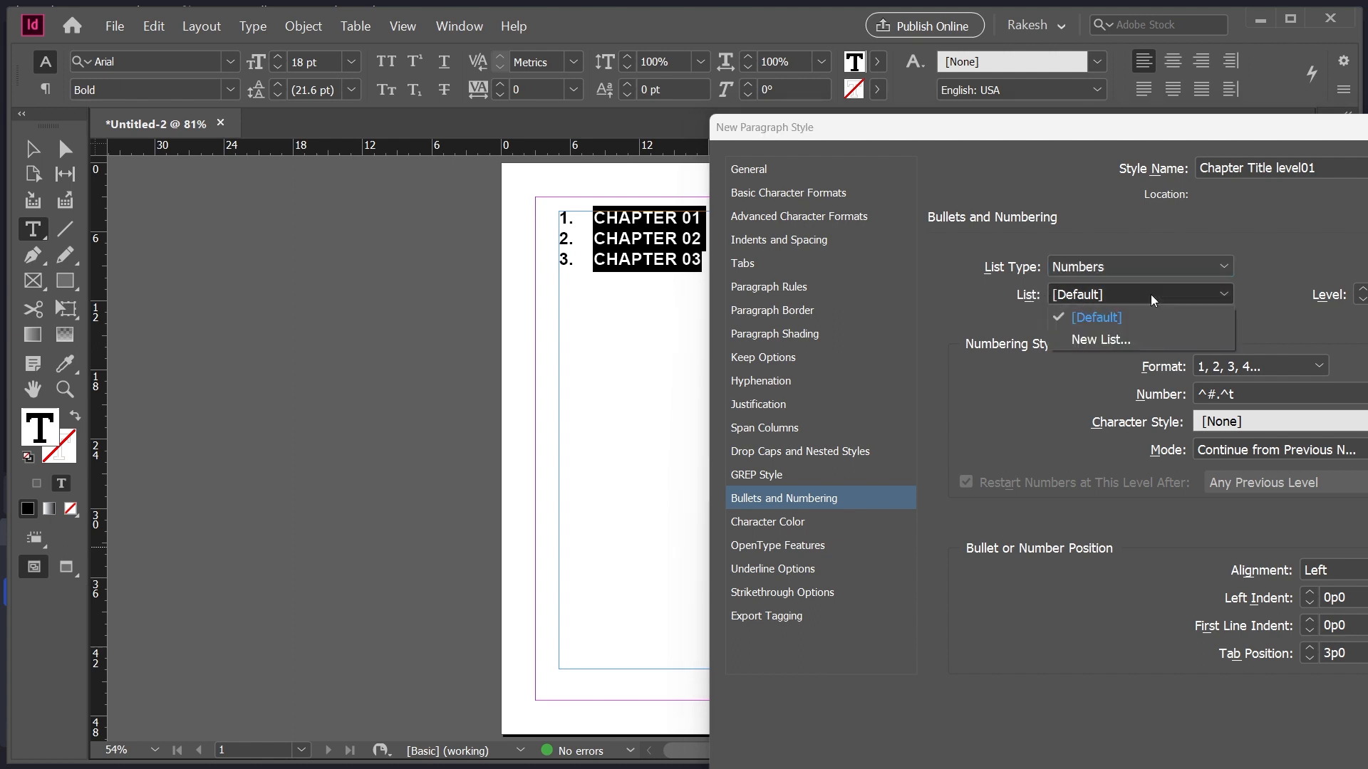
pyautogui.click(1100, 341)
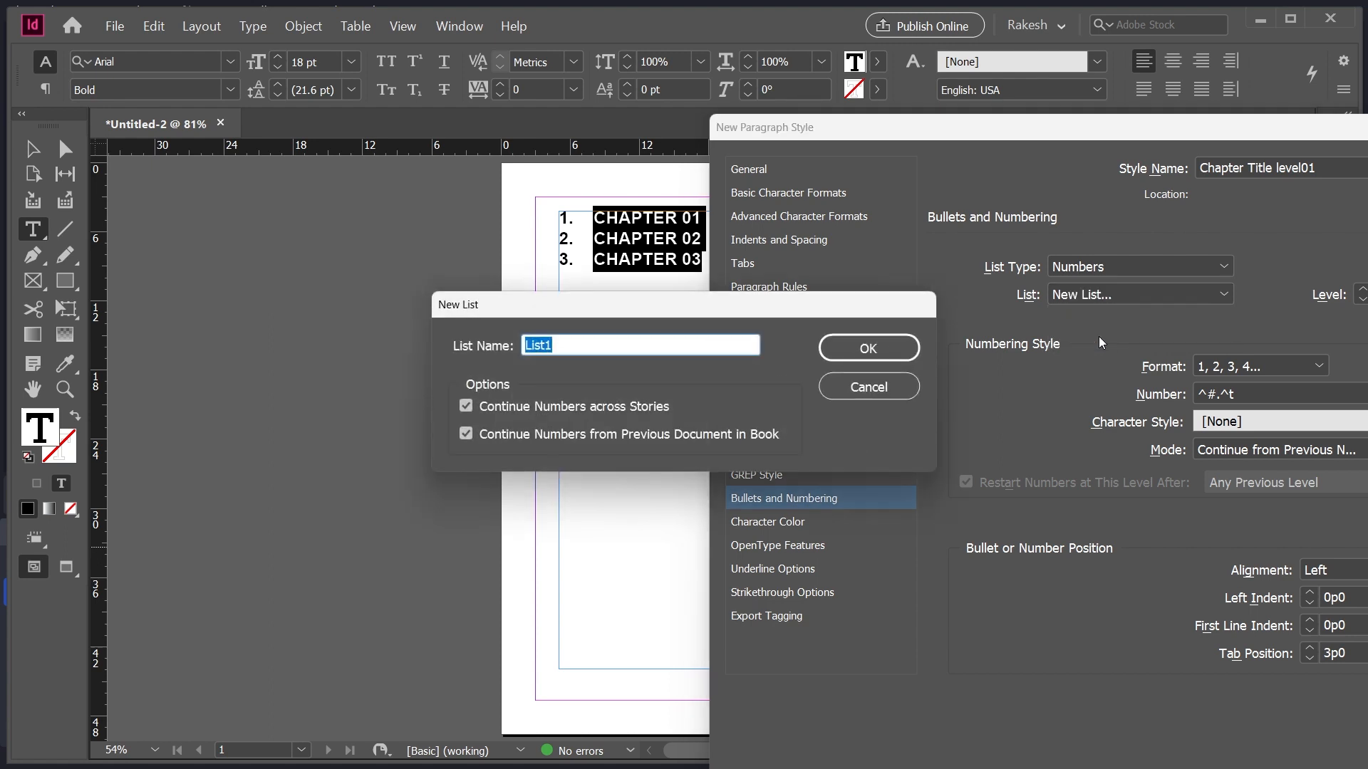
pyautogui.write('Multi level List 01')
pyautogui.click(868, 348)
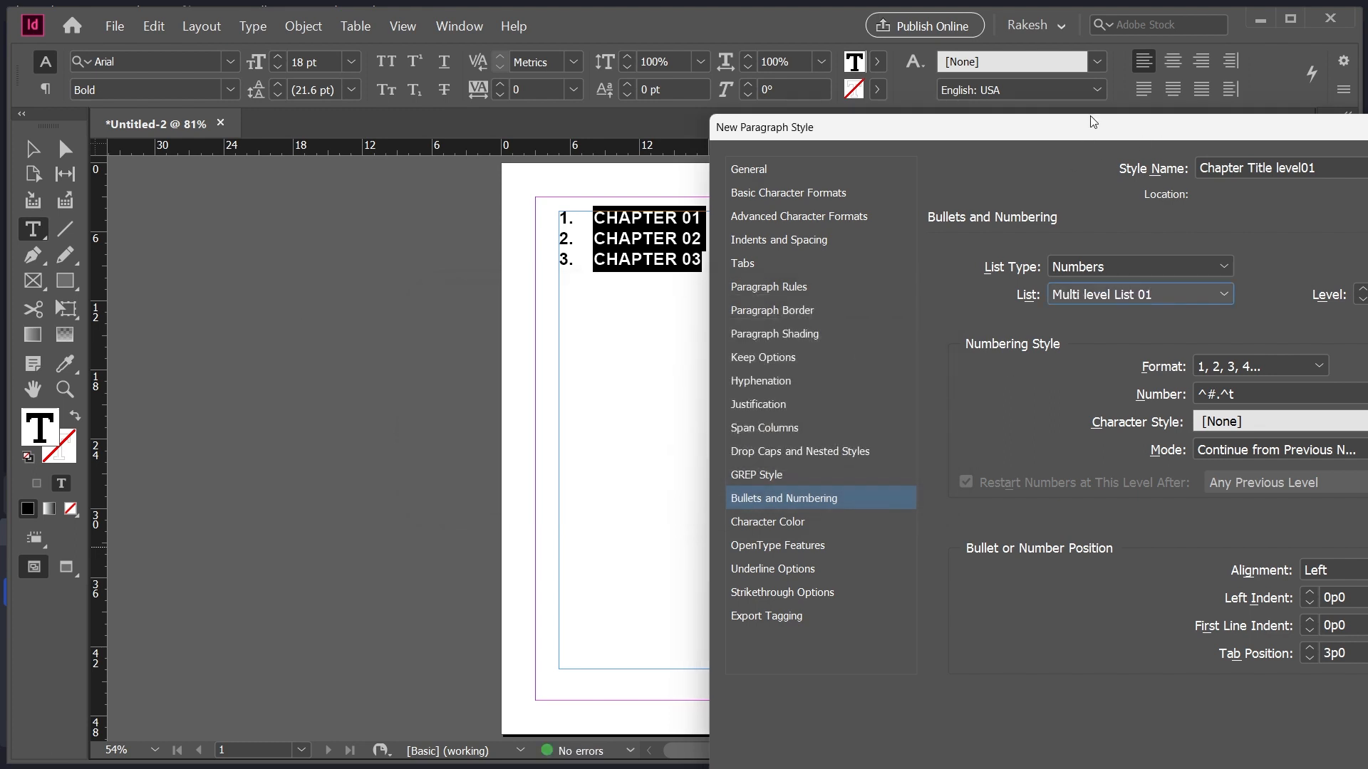
pyautogui.moveTo(1093, 122); pyautogui.dragTo(1002, 22)
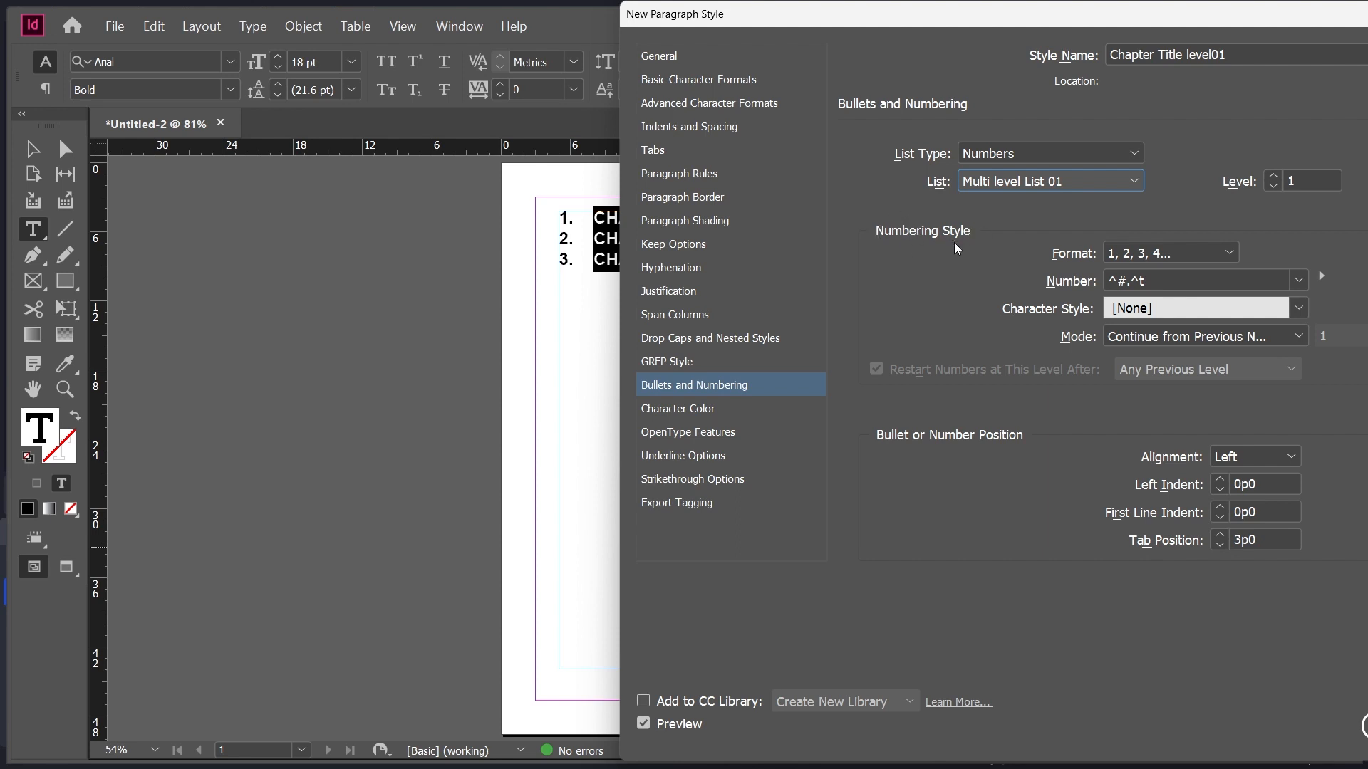
pyautogui.hotkey('ctrl', '2')
pyautogui.moveTo(870, 214)
pyautogui.mouseDown()
pyautogui.moveTo(1366, 329)
pyautogui.moveTo(1348, 361)
pyautogui.mouseUp()
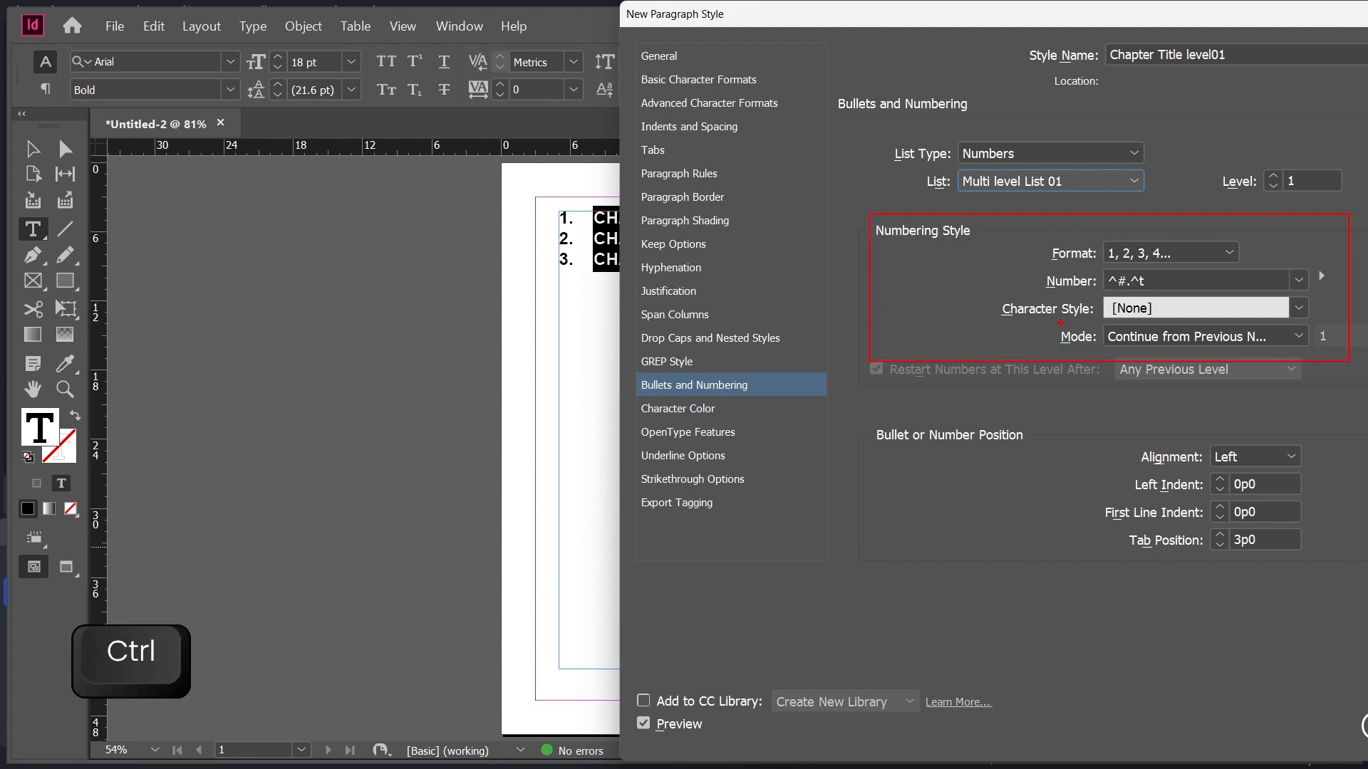
pyautogui.moveTo(1052, 321)
pyautogui.mouseDown()
pyautogui.moveTo(1074, 342)
pyautogui.moveTo(1345, 356)
pyautogui.mouseUp()
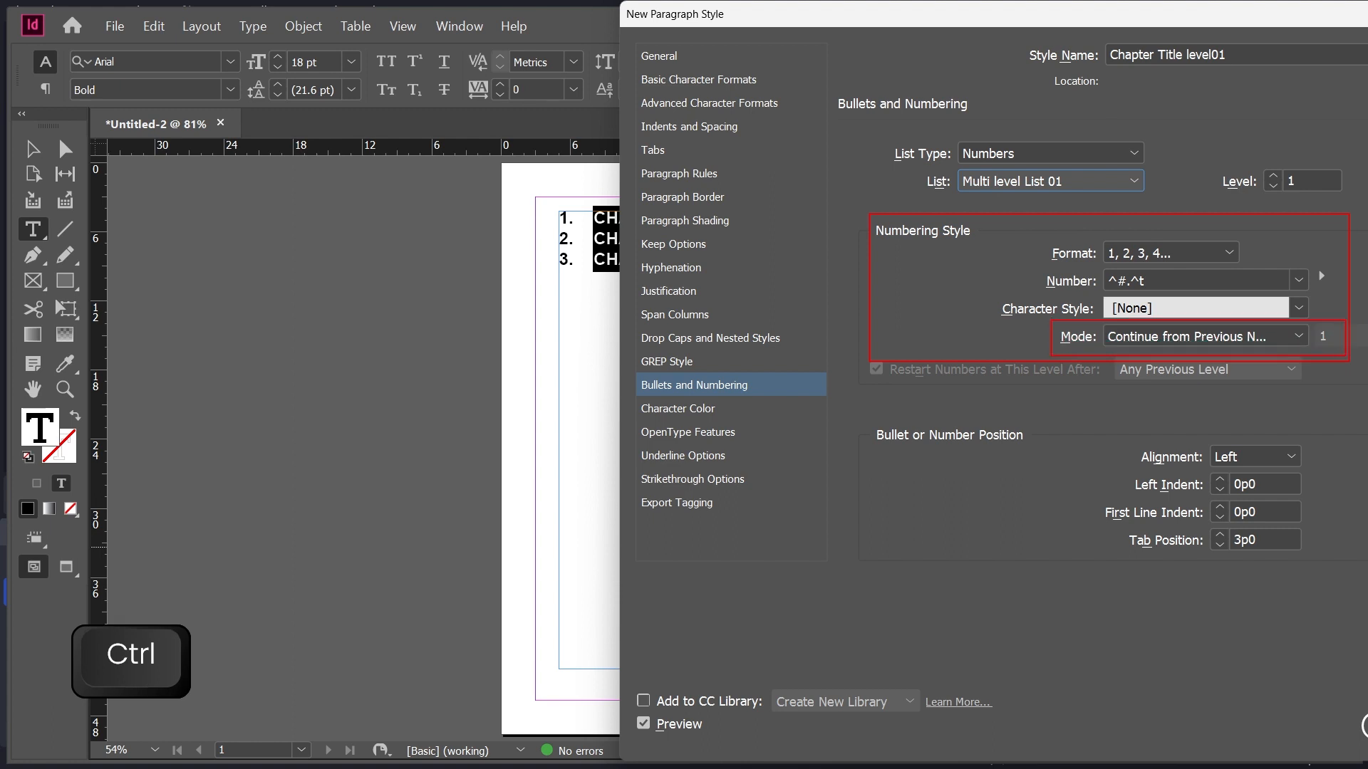
pyautogui.moveTo(527, 194); pyautogui.dragTo(589, 295)
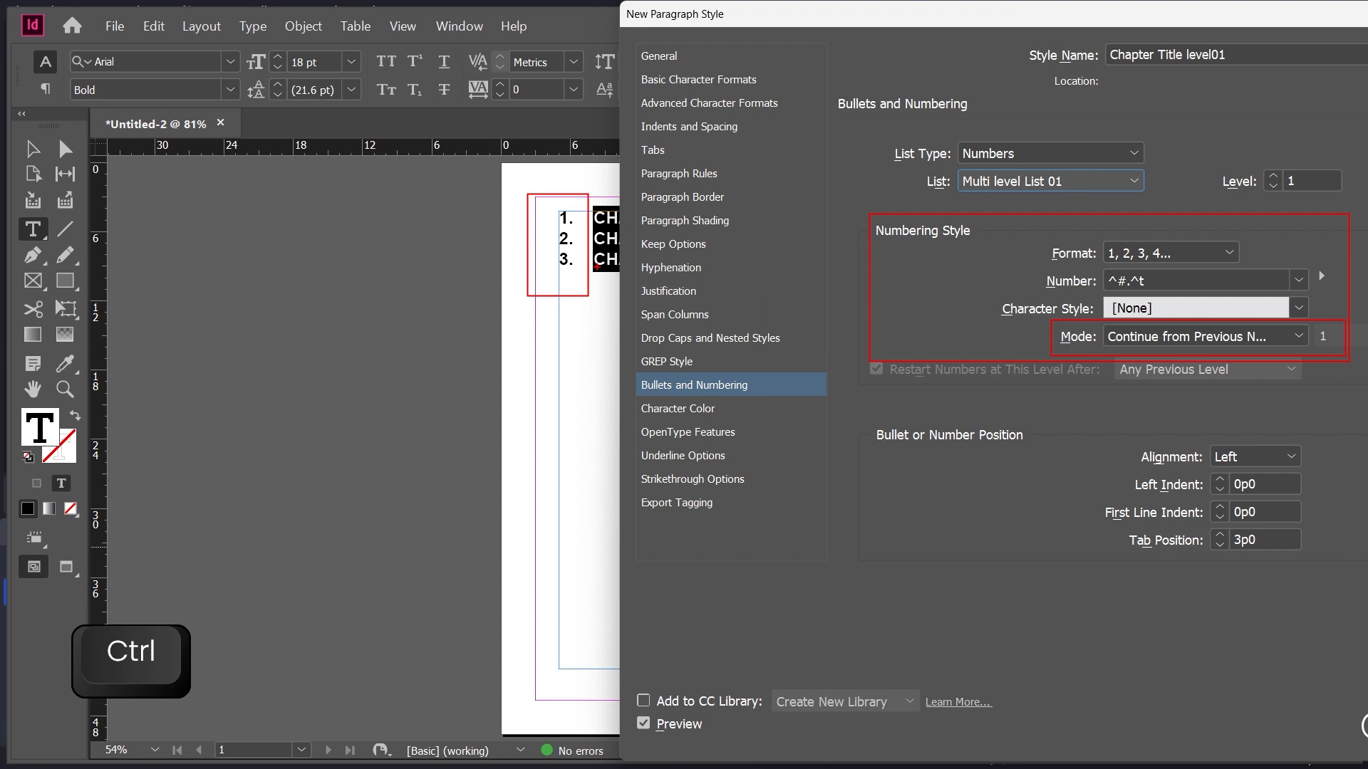
pyautogui.press('Escape')
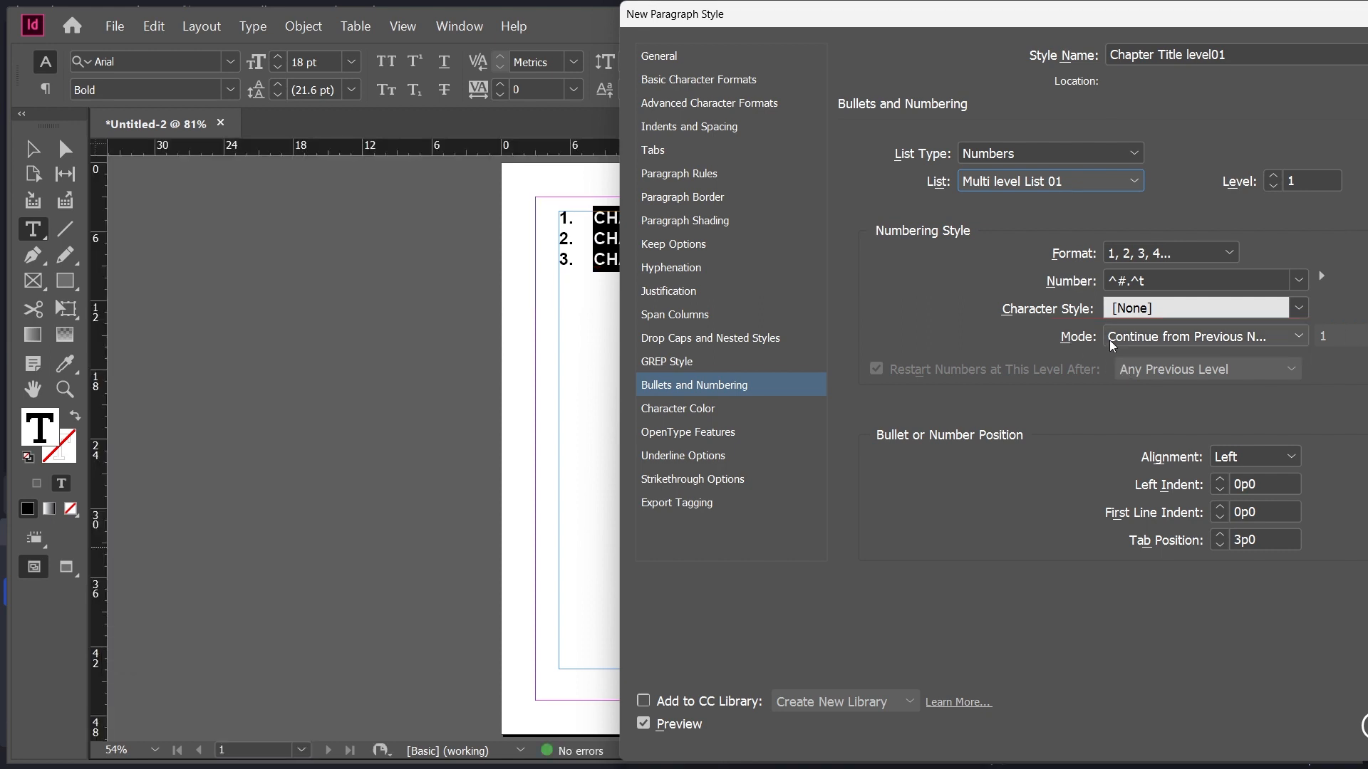
# Step: Change the chapter style's numbering mode to Start At
pyautogui.click(1230, 334)
pyautogui.click(1143, 385)
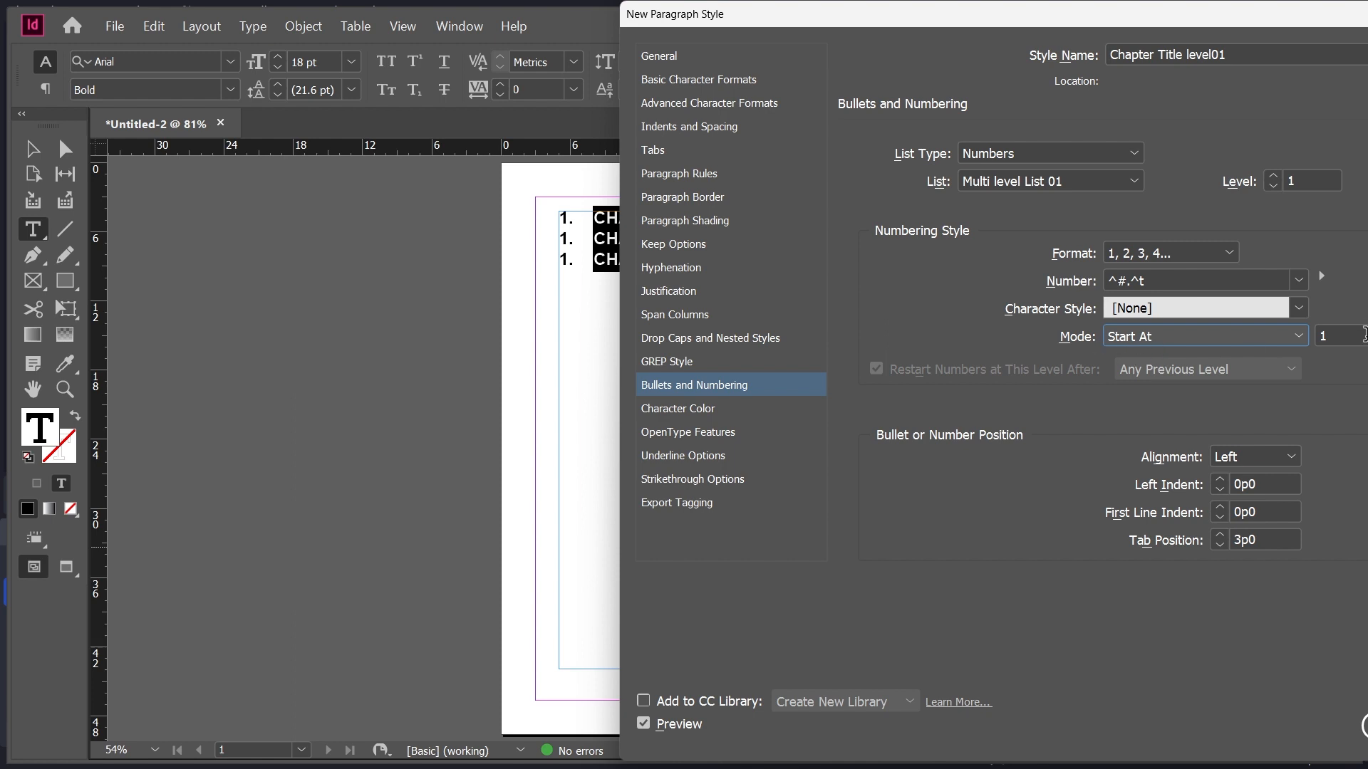
# Step: Try starting the chapter numbering at 2, with the style's mode set back to Continue from Previous Number
pyautogui.doubleClick(1324, 336)
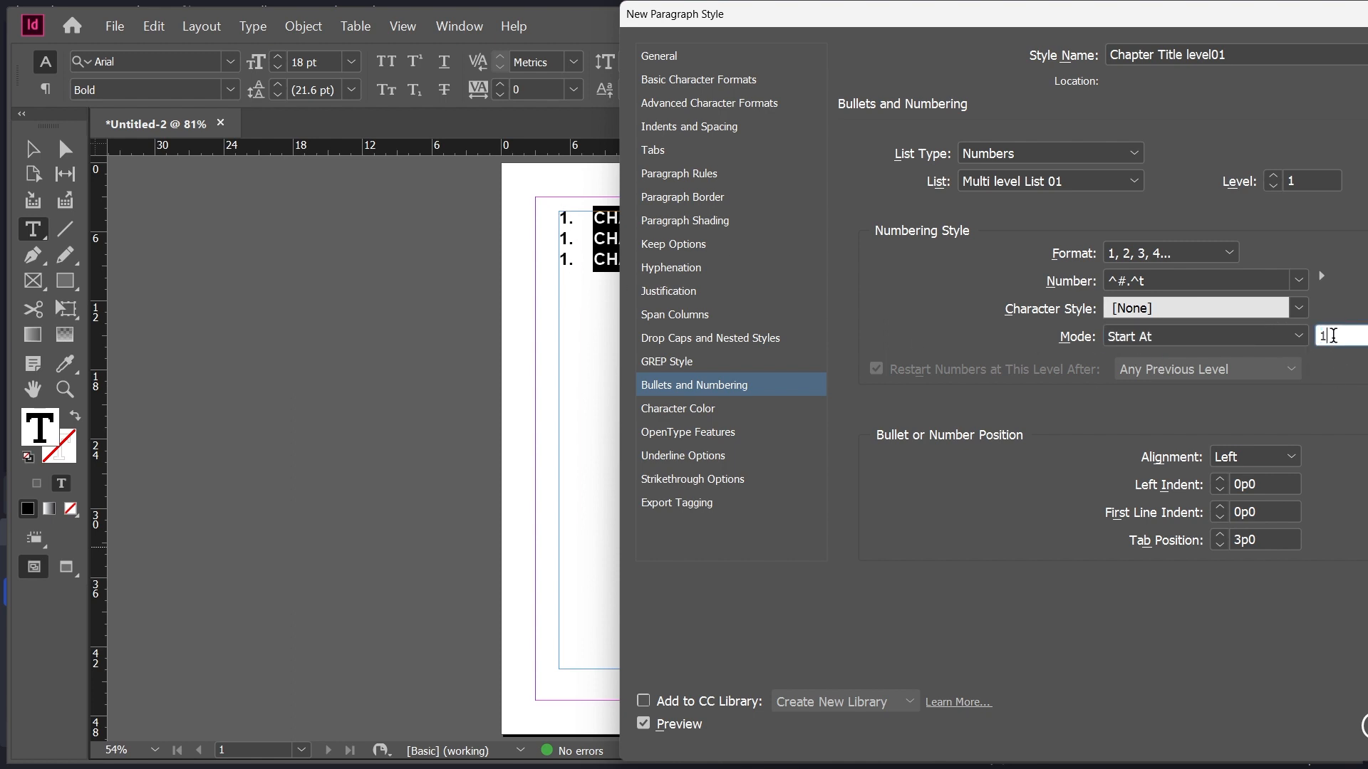
pyautogui.write('2')
pyautogui.click(644, 724)
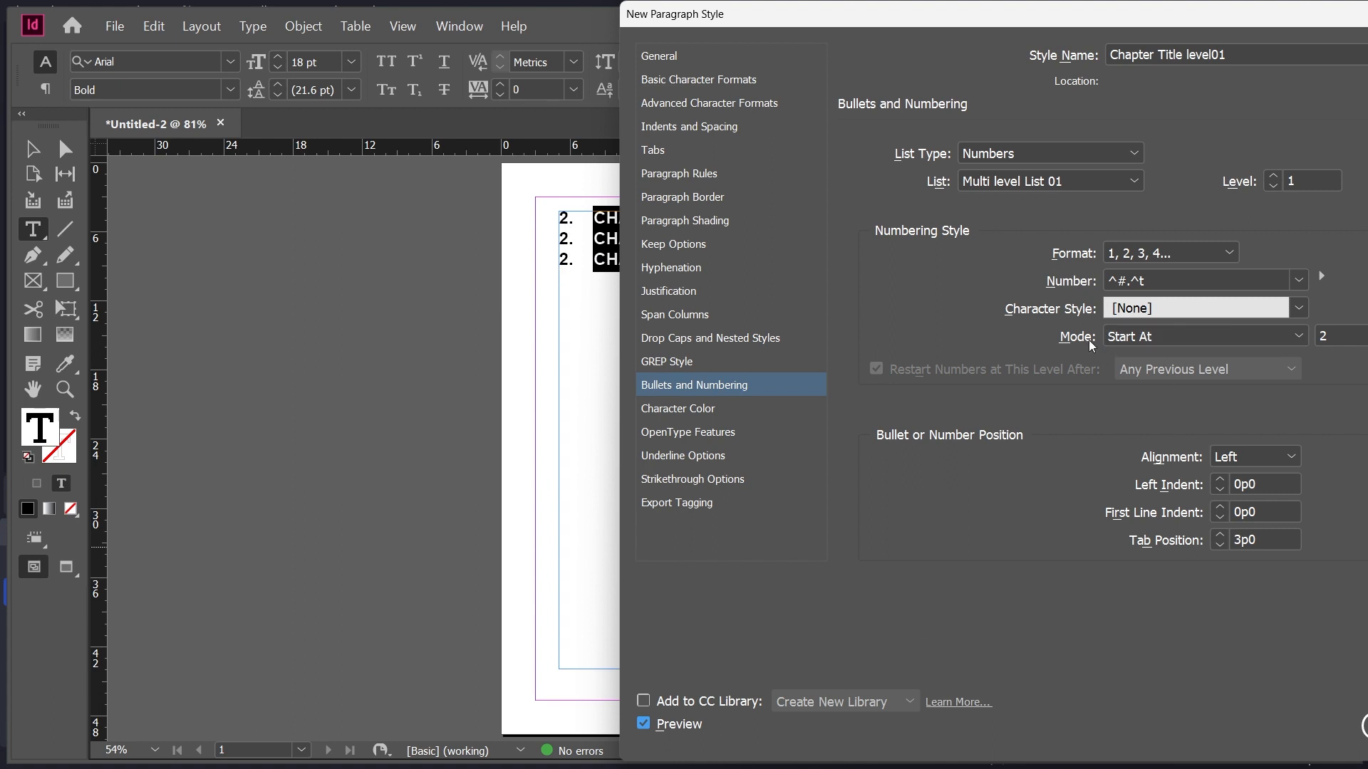
pyautogui.click(1154, 339)
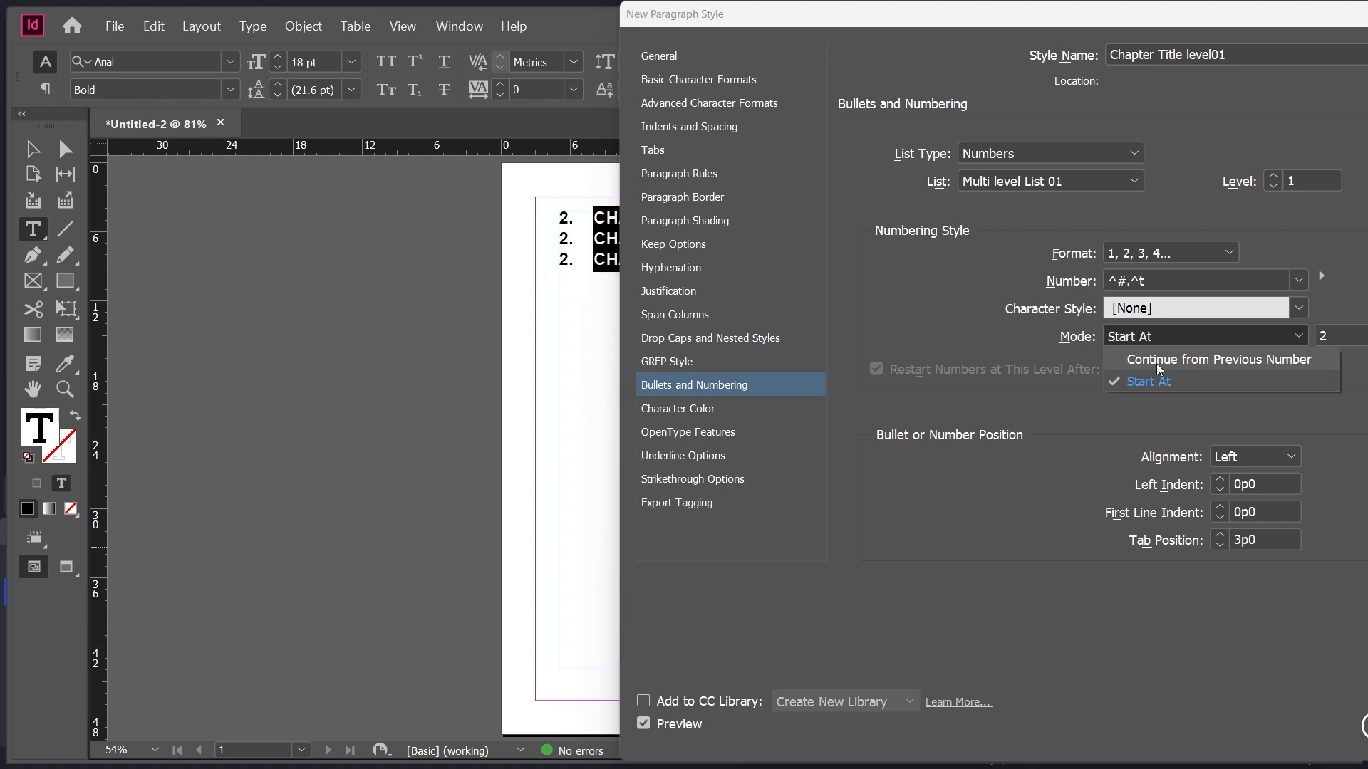
pyautogui.click(1263, 365)
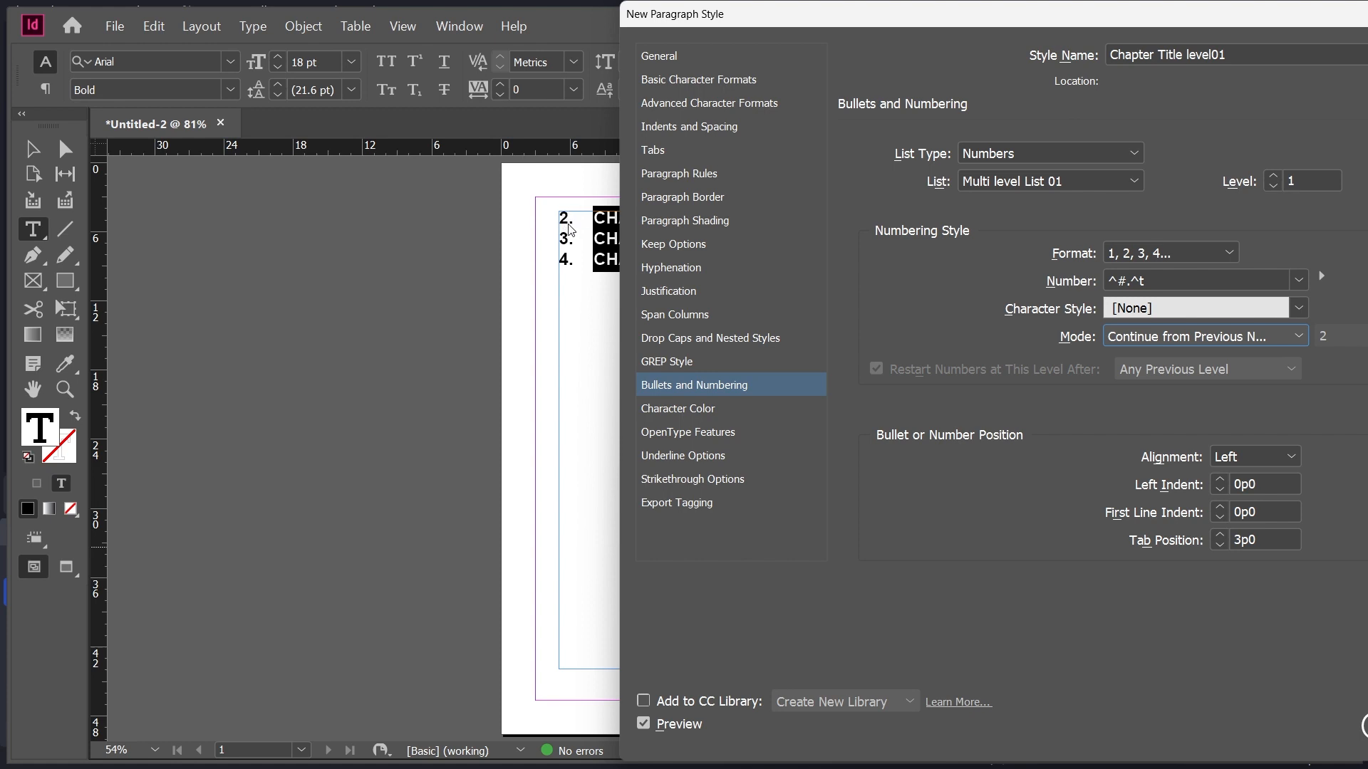
pyautogui.moveTo(691, 17); pyautogui.dragTo(785, 37)
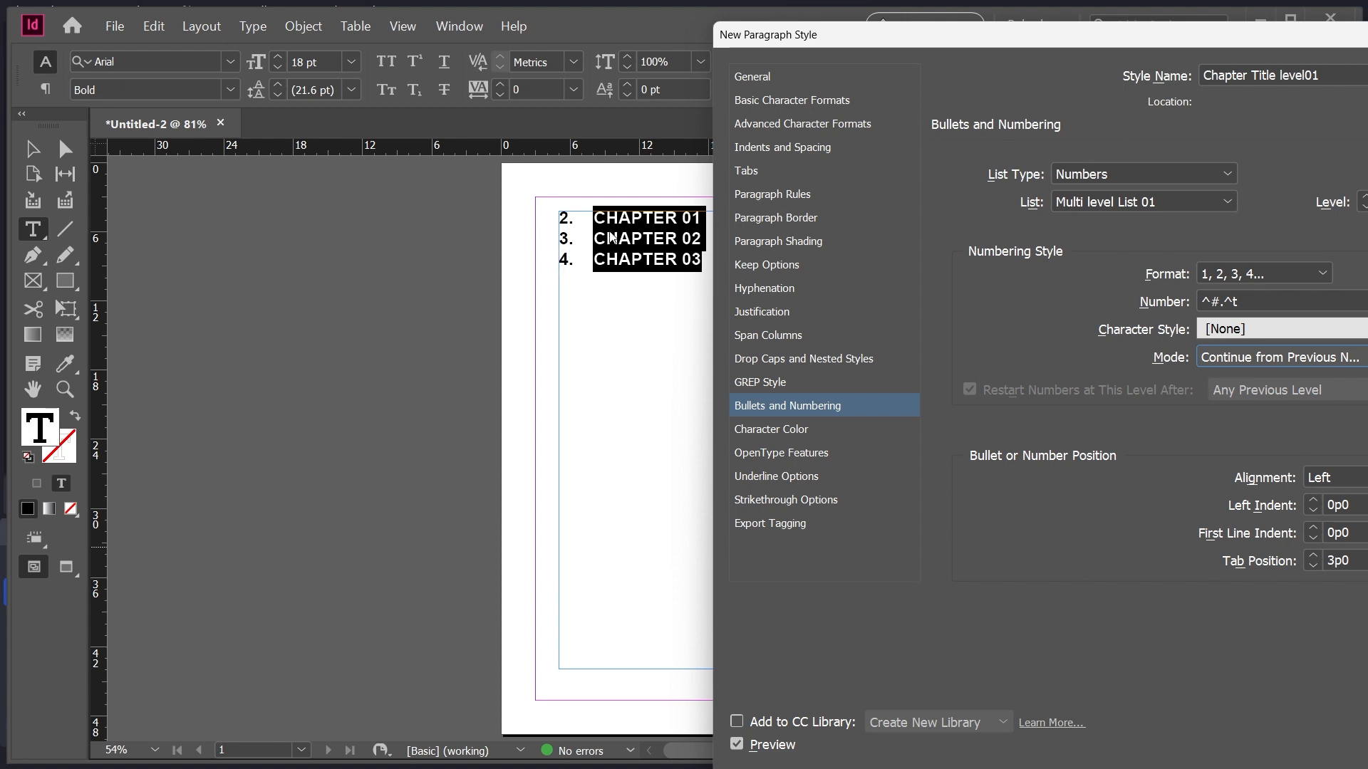
pyautogui.moveTo(784, 34); pyautogui.dragTo(750, 46)
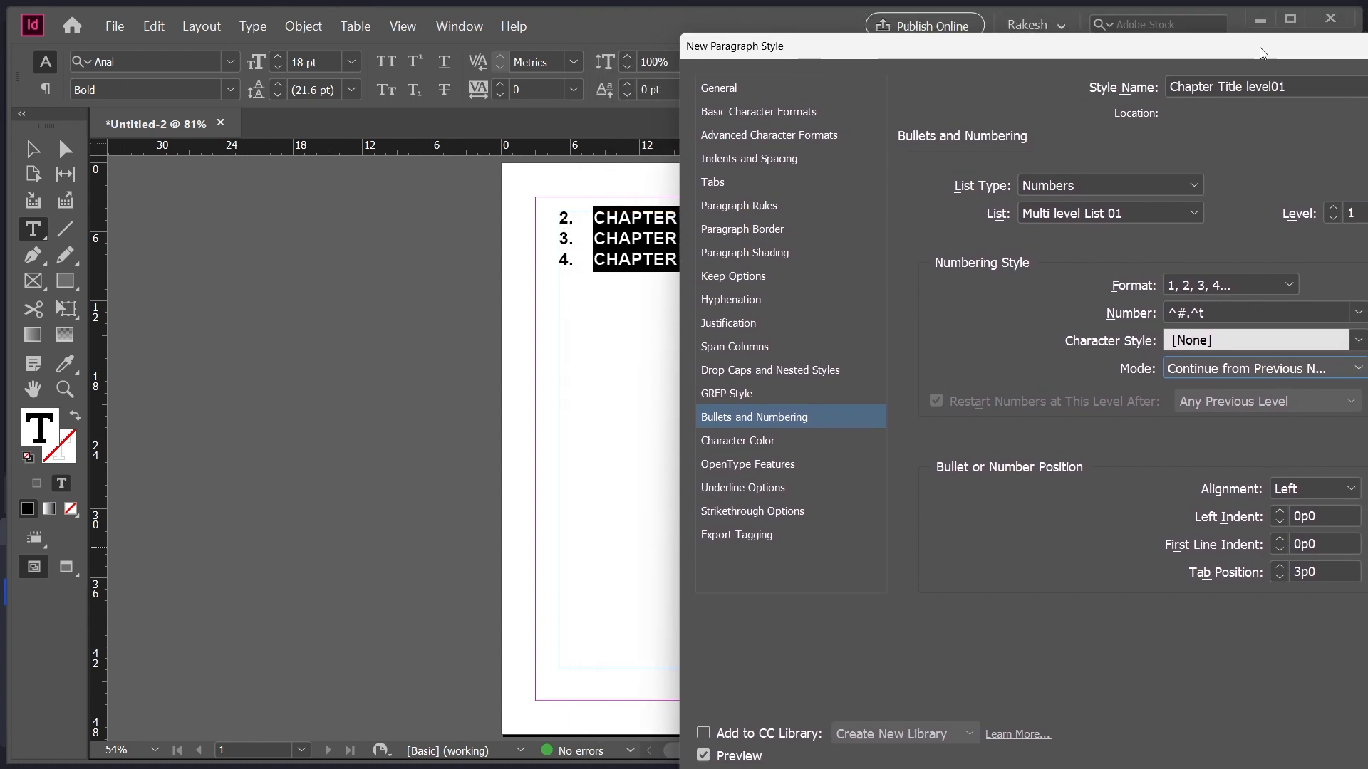
pyautogui.moveTo(1259, 47); pyautogui.dragTo(1092, 44)
# Step: Reset the chapter numbering's start number to 1, with the mode set to Continue from Previous Number
pyautogui.click(1167, 361)
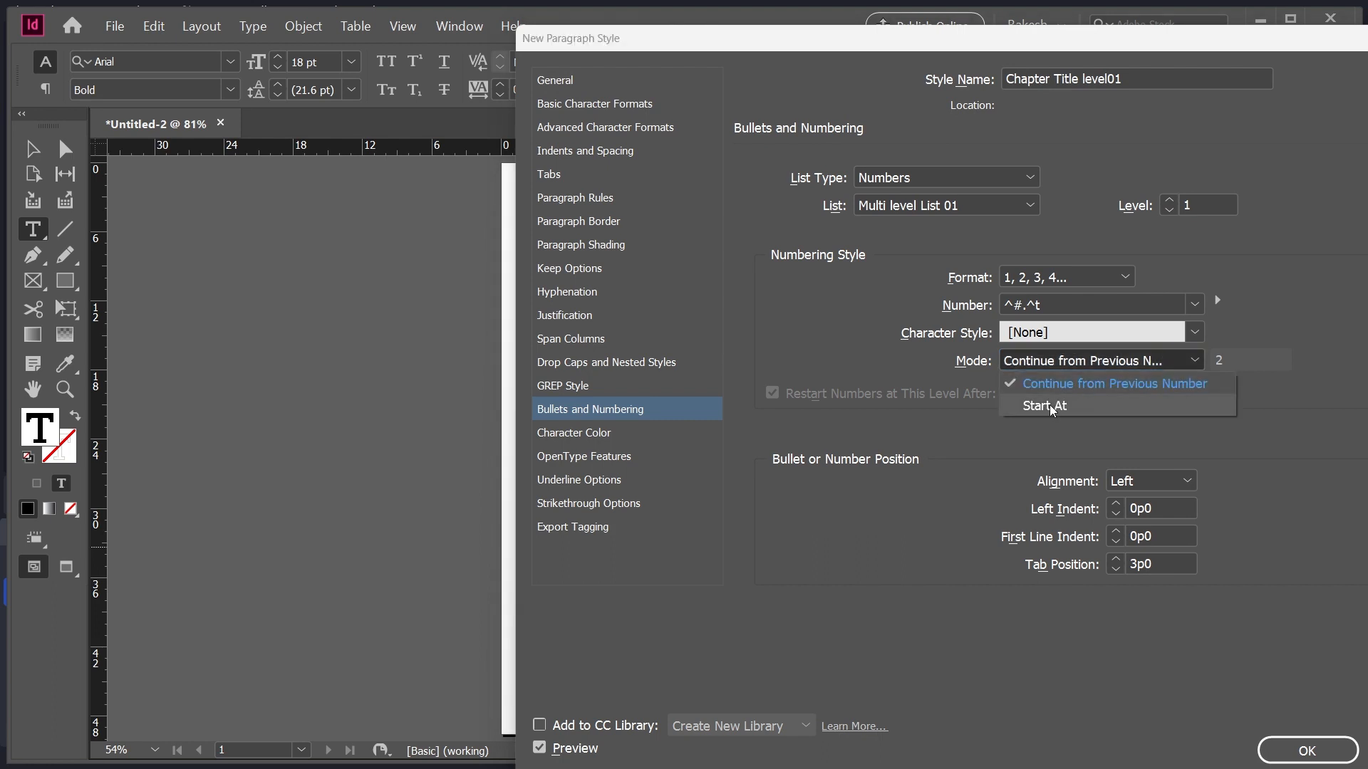
pyautogui.click(1047, 409)
pyautogui.doubleClick(1258, 353)
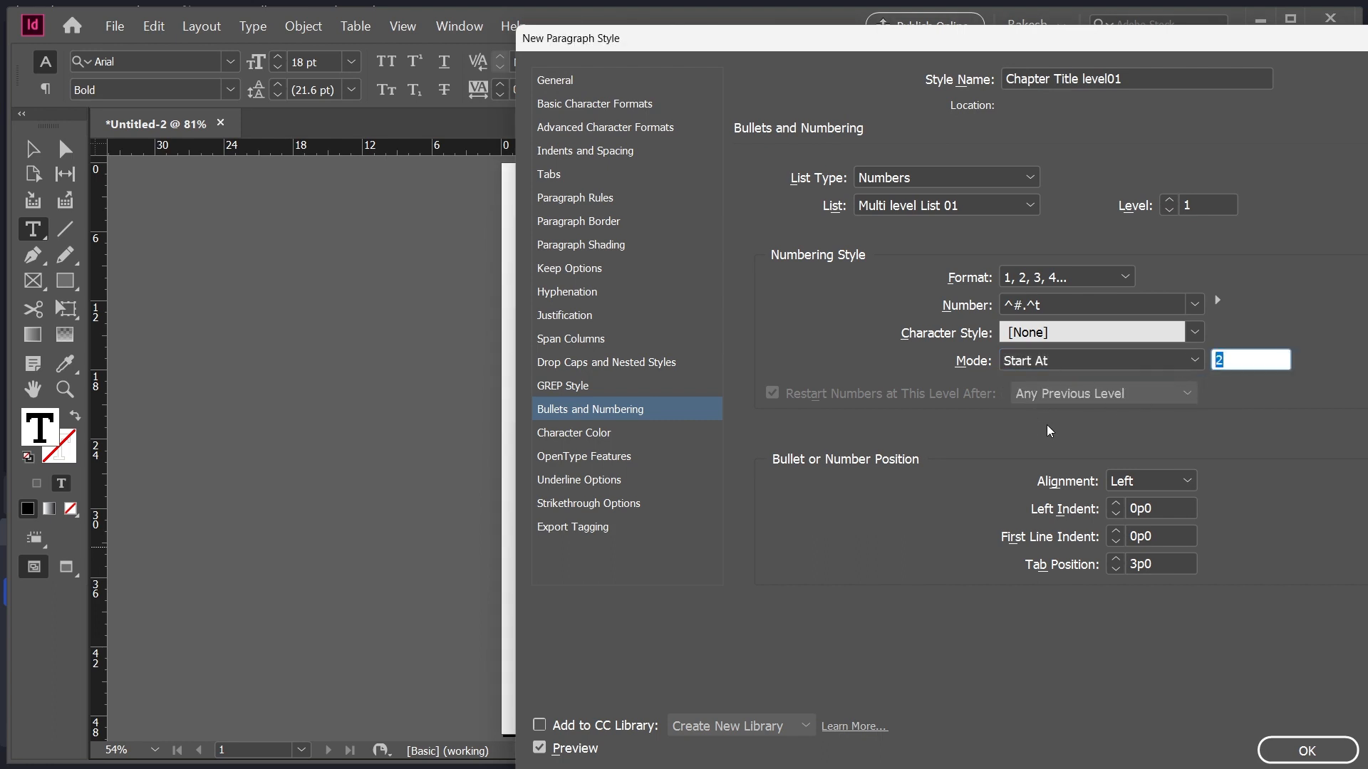
pyautogui.write('1')
pyautogui.click(1187, 360)
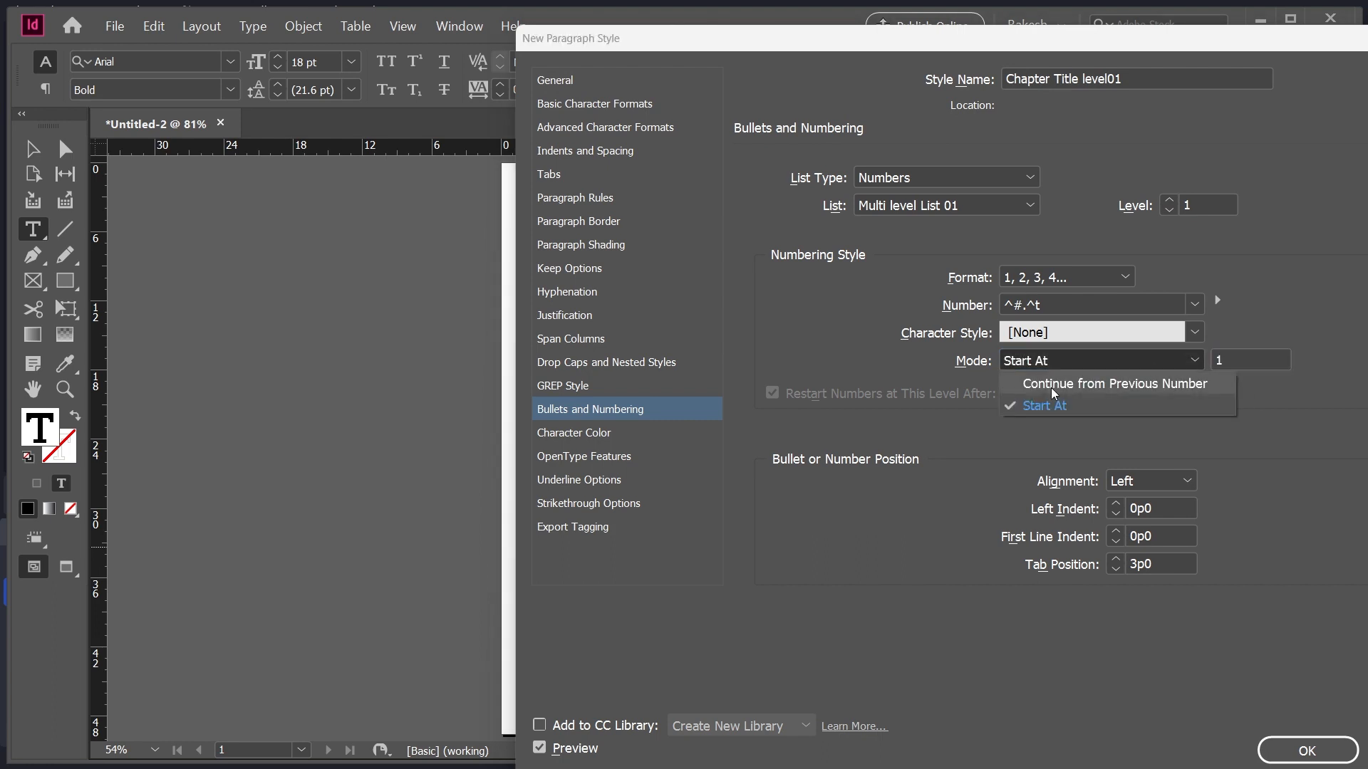
pyautogui.click(1103, 385)
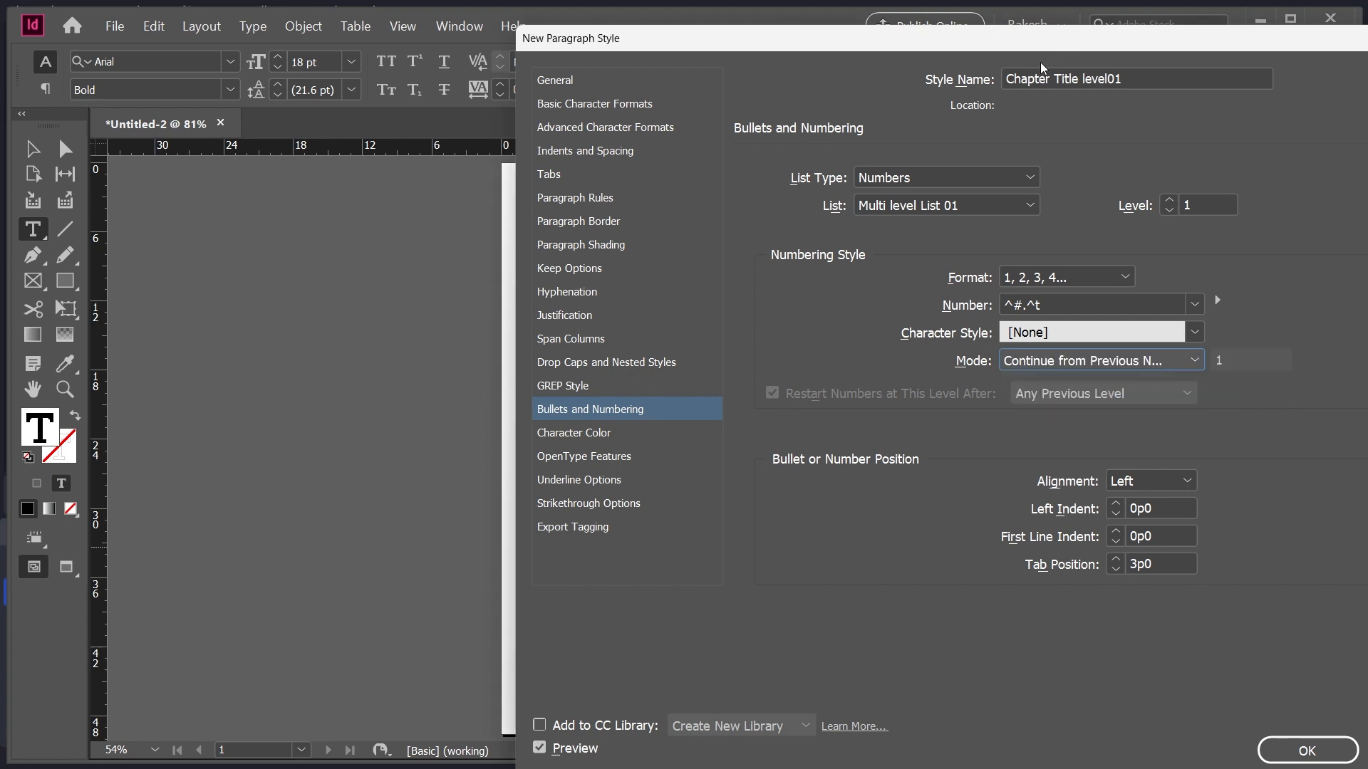
pyautogui.moveTo(1014, 39); pyautogui.dragTo(1209, 39)
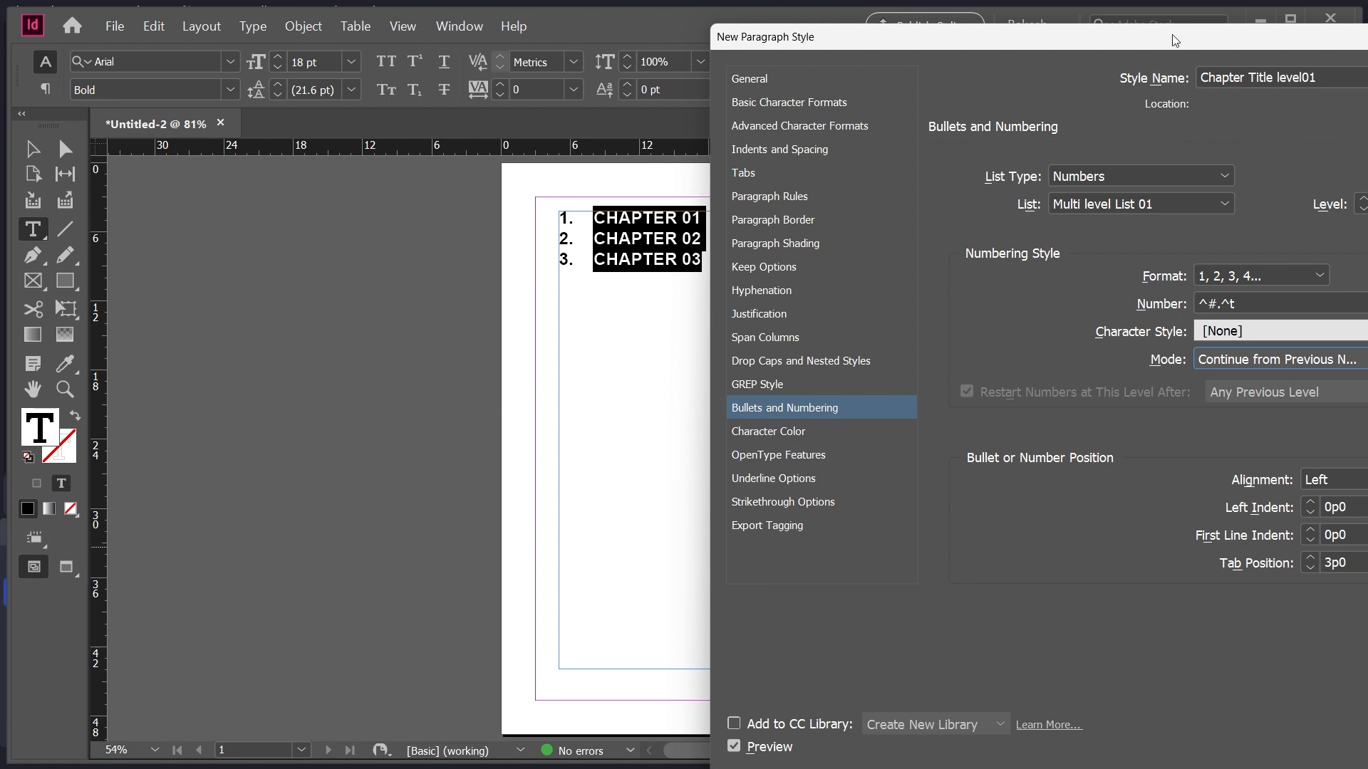
pyautogui.moveTo(1173, 34); pyautogui.dragTo(1088, 22)
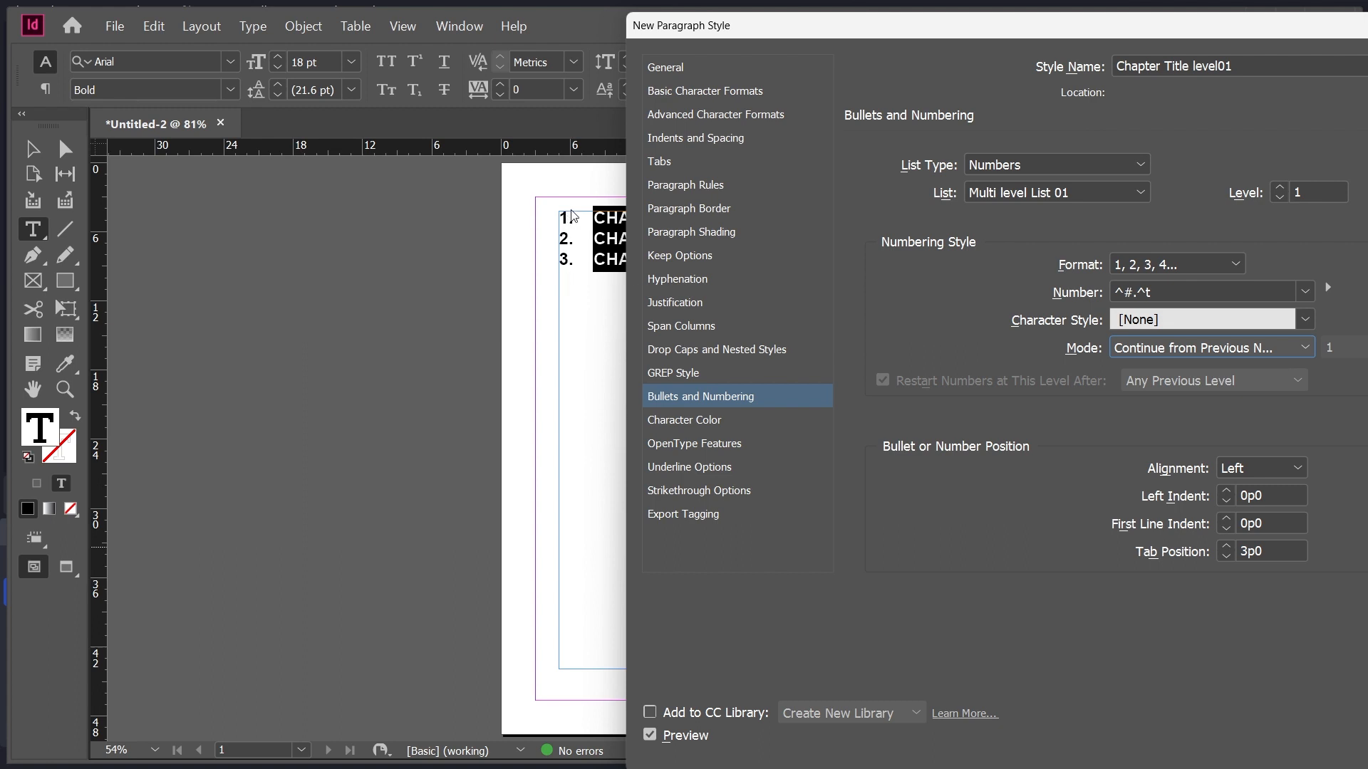
# Step: Keep Numbers and Multi level List 01 as the chapter style's list settings and save the new style
pyautogui.moveTo(705, 41); pyautogui.dragTo(684, 76)
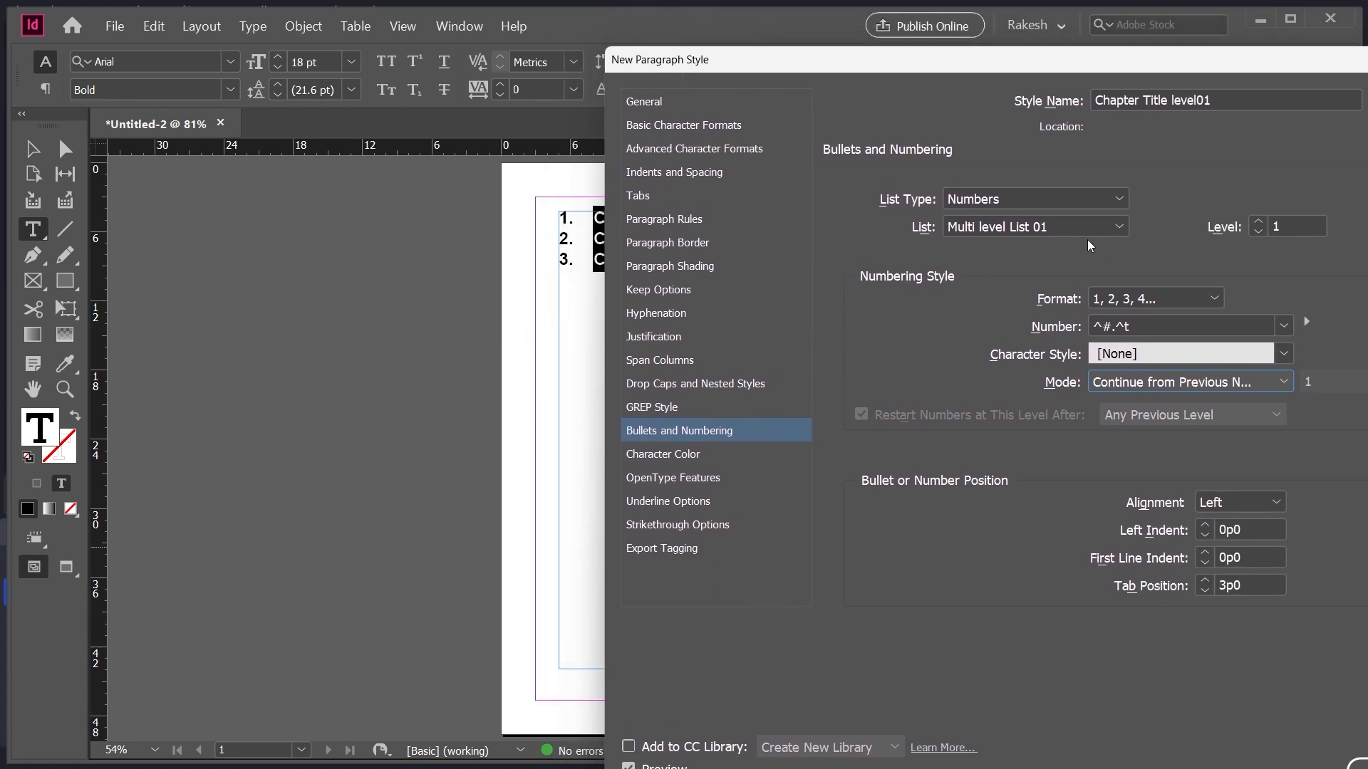
pyautogui.click(980, 202)
pyautogui.click(1001, 274)
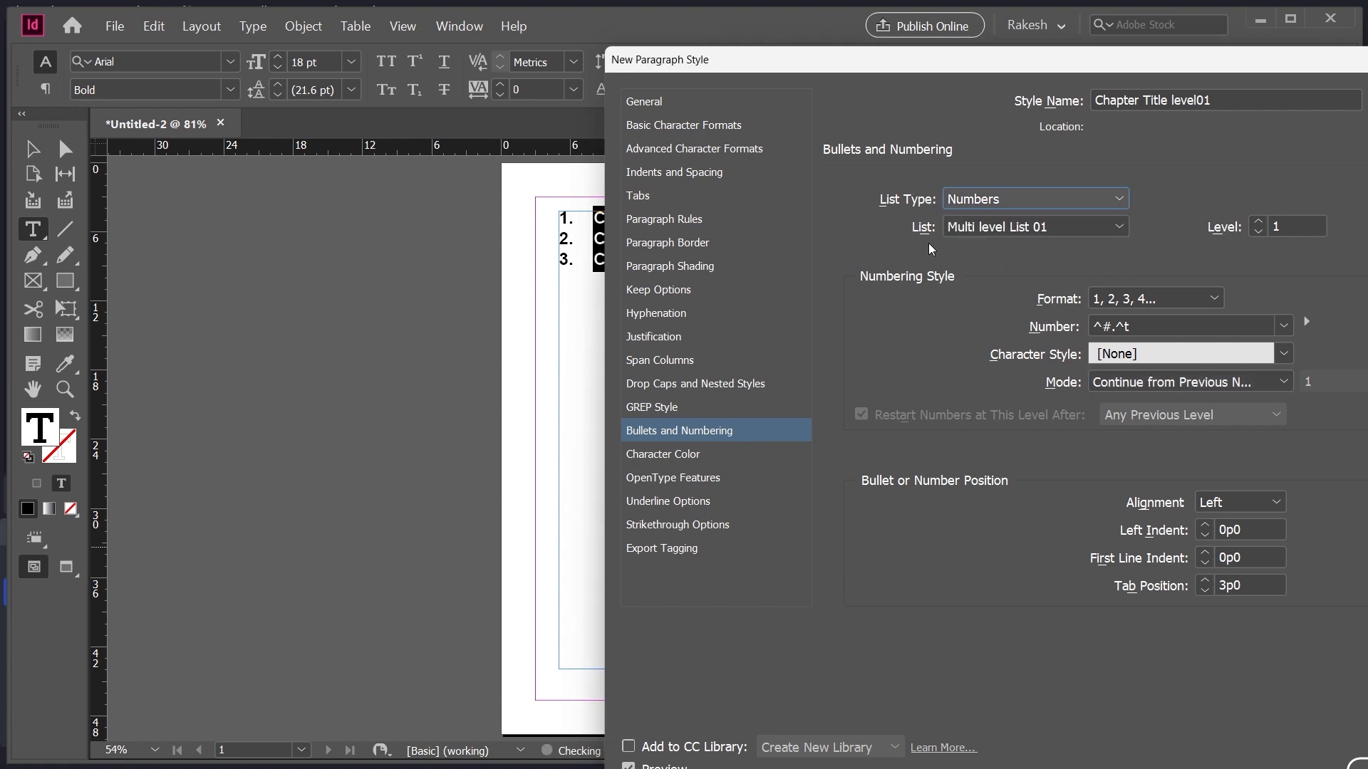
pyautogui.click(987, 233)
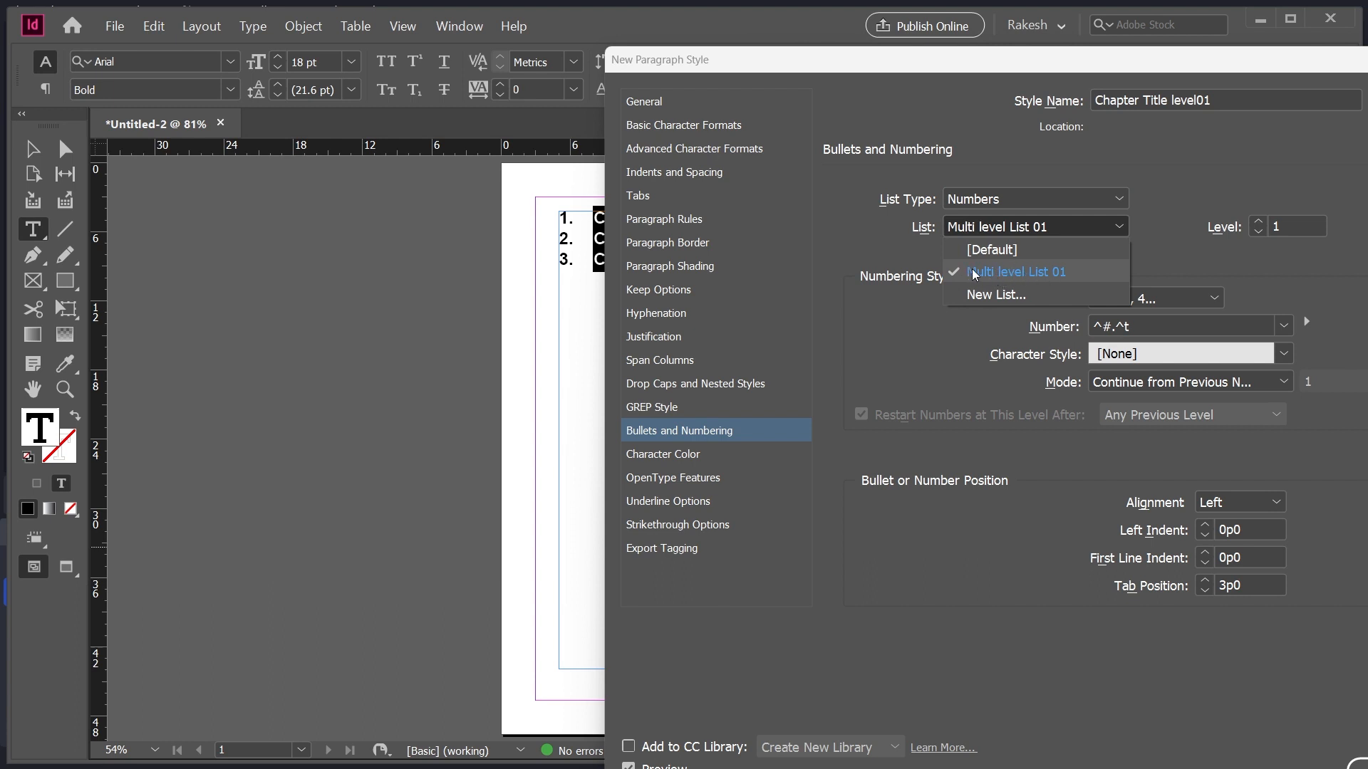
pyautogui.click(1193, 160)
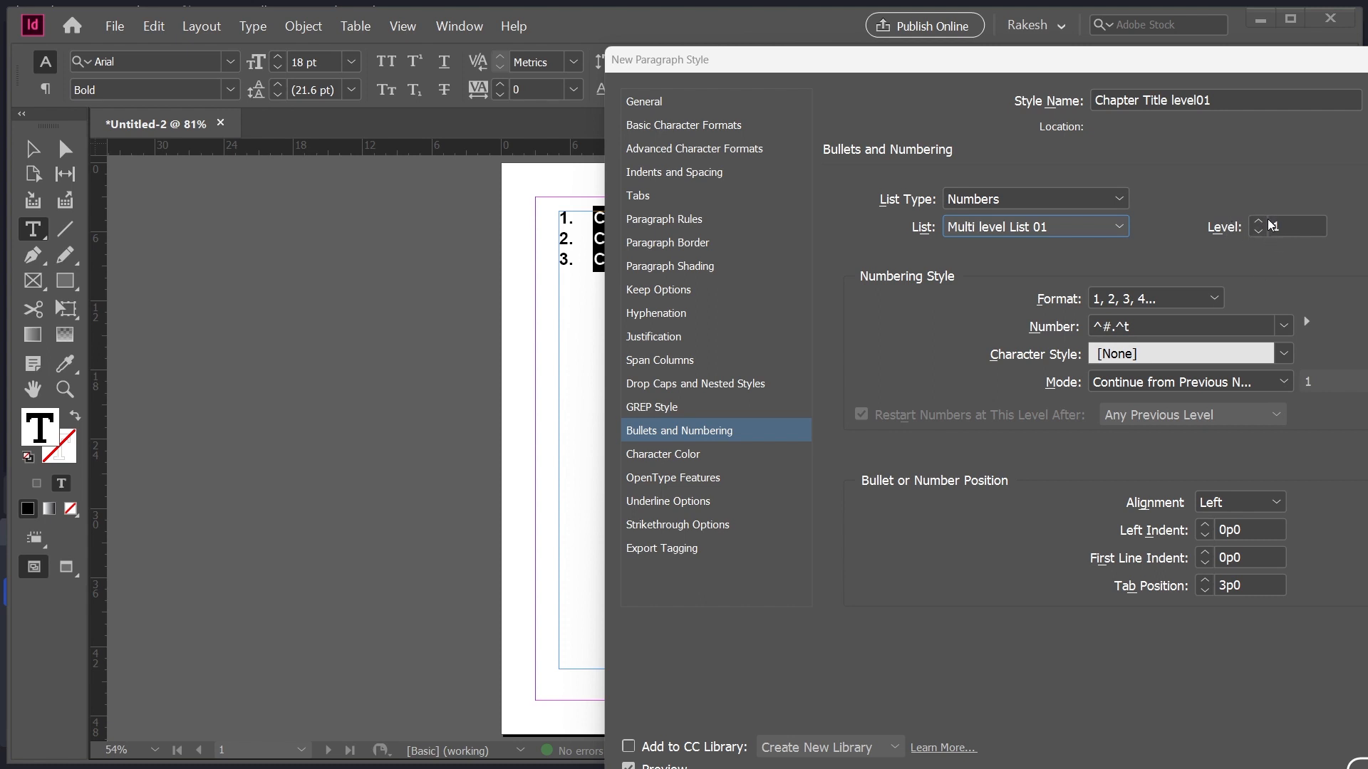
pyautogui.moveTo(848, 61); pyautogui.dragTo(980, 56)
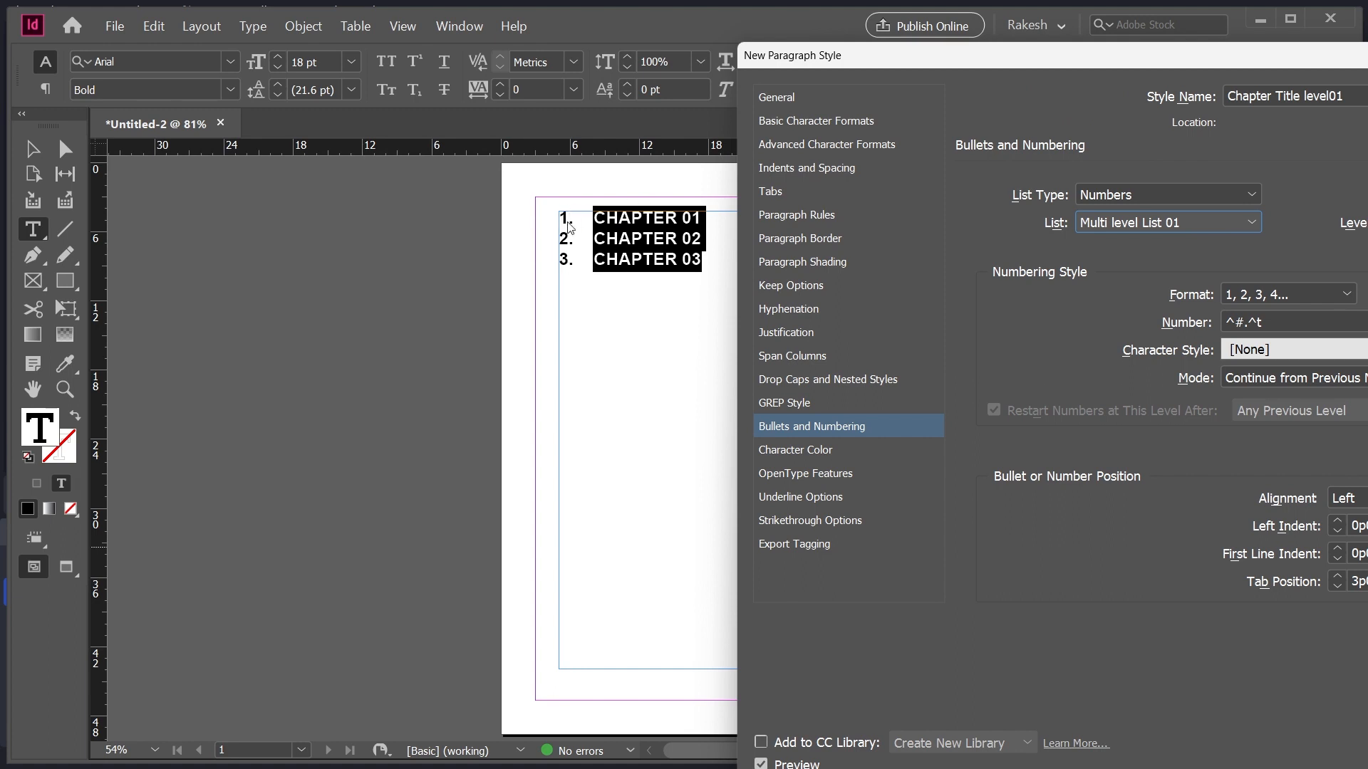
pyautogui.moveTo(882, 66); pyautogui.dragTo(697, 56)
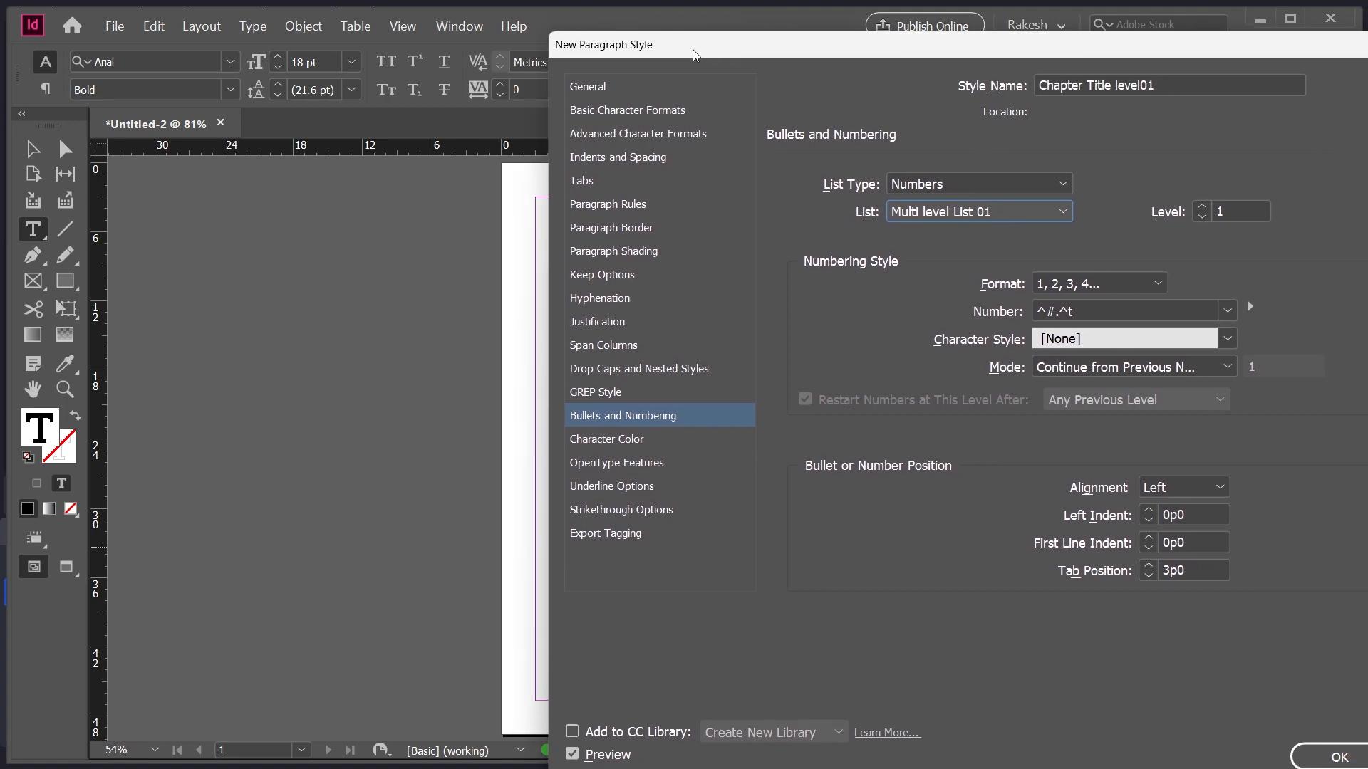
pyautogui.click(1311, 759)
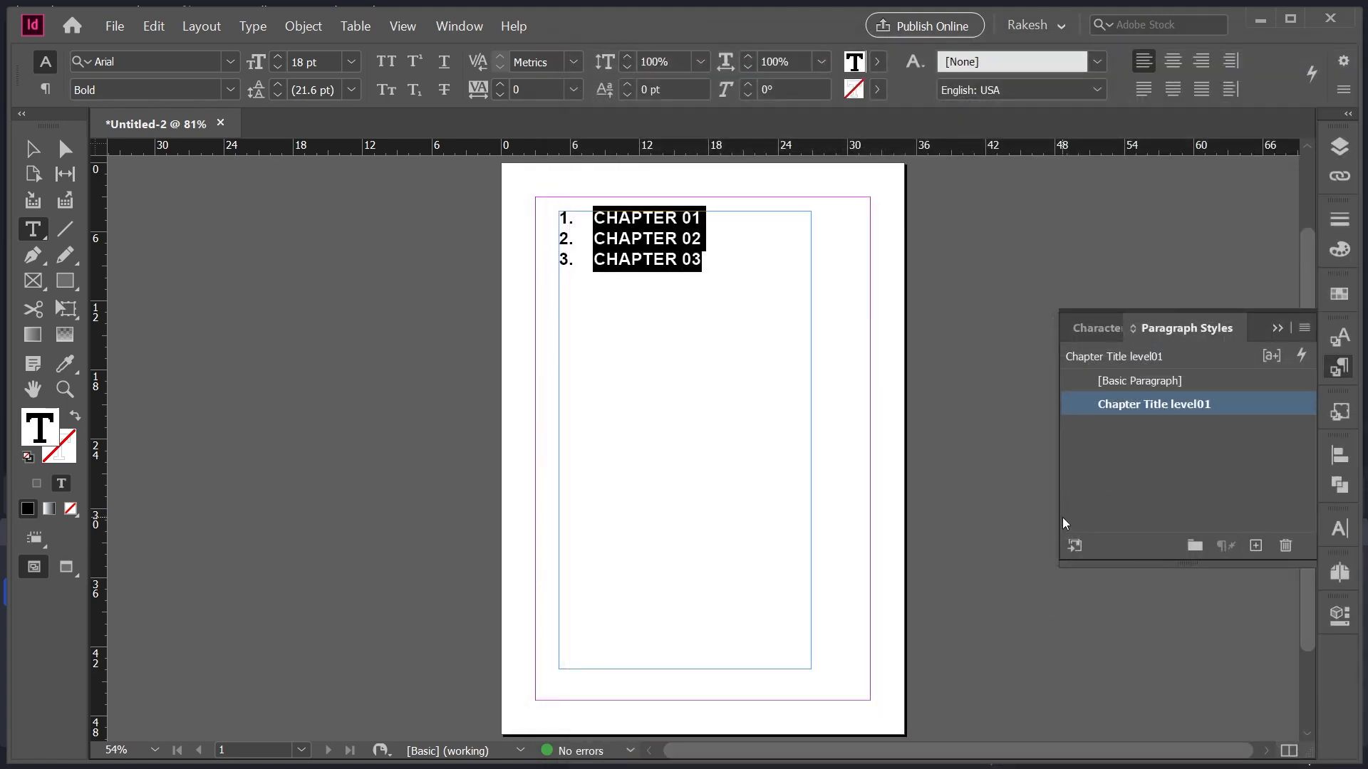
# Step: Add a new line reading "Heading 01" directly below CHAPTER 01
pyautogui.click(701, 215)
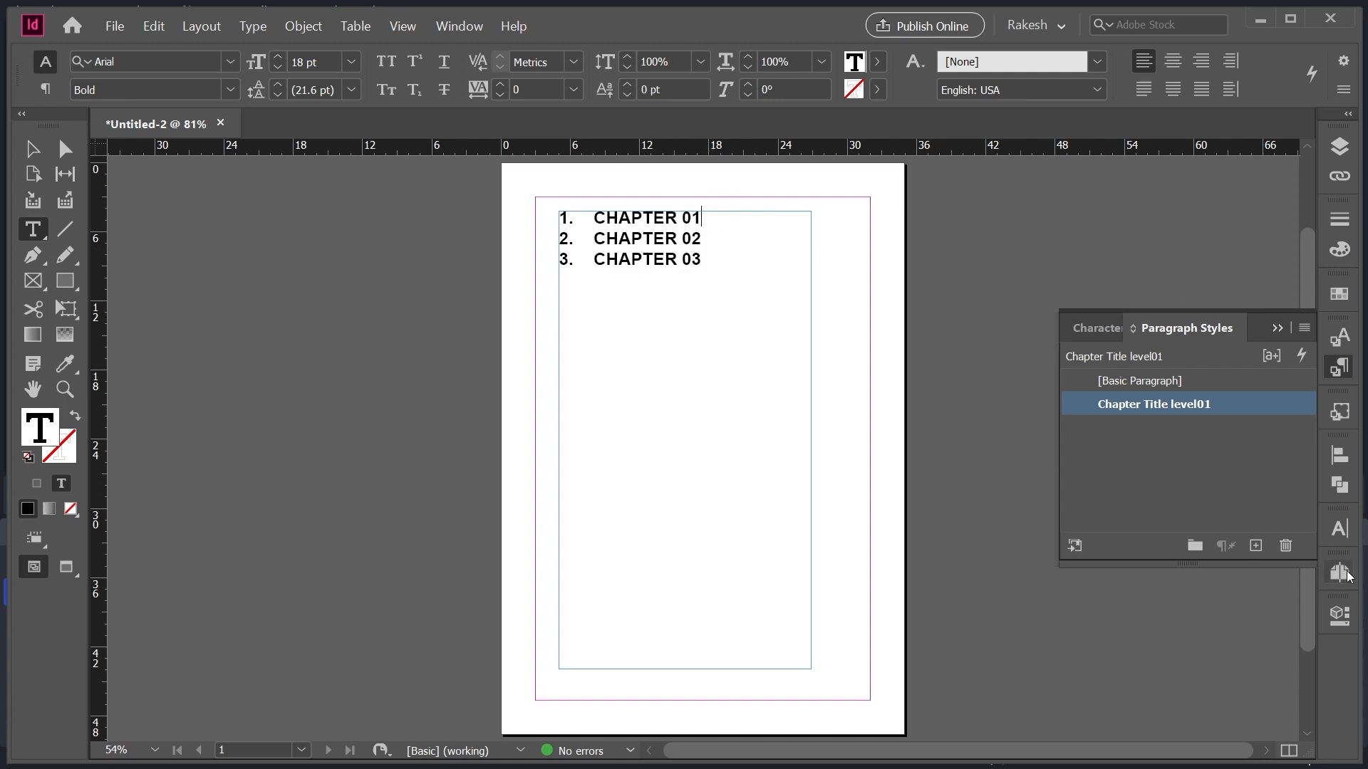
pyautogui.press('Return')
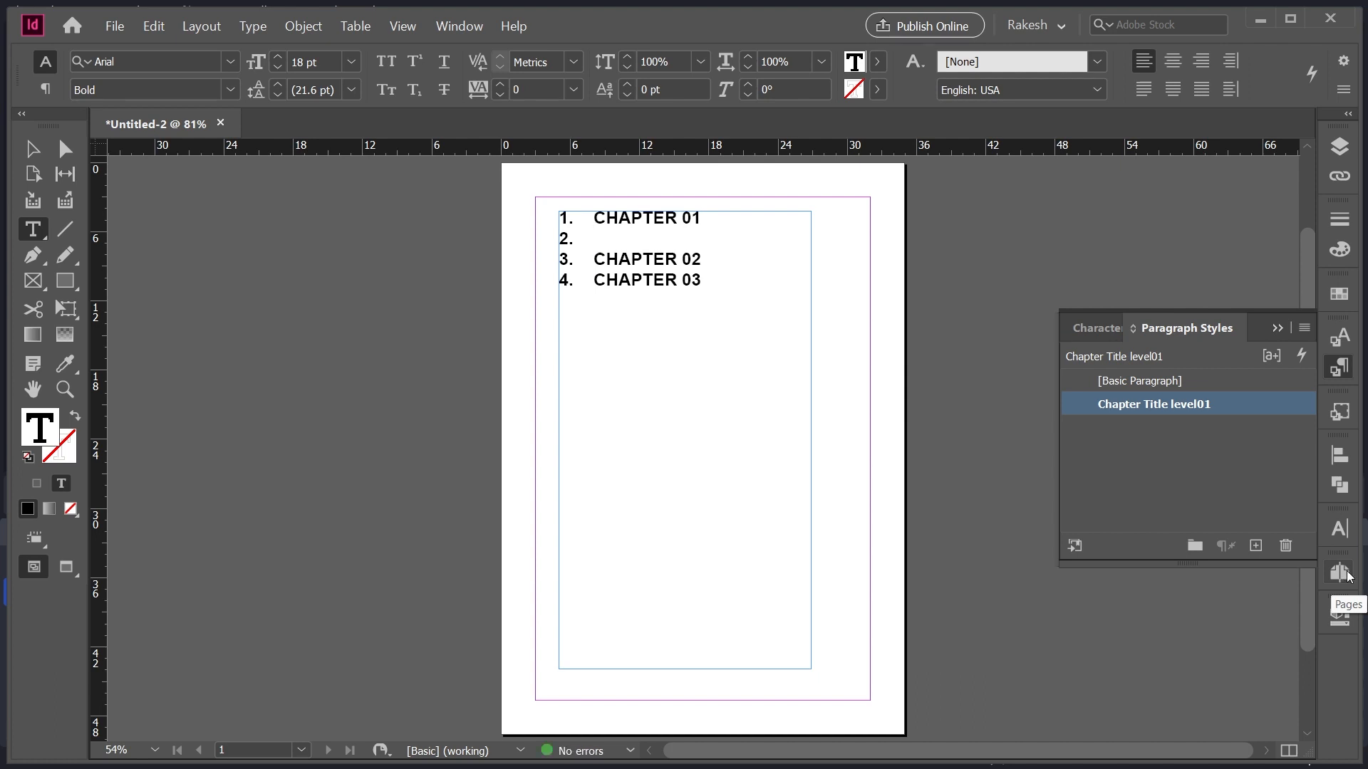
pyautogui.write('Heading 01')
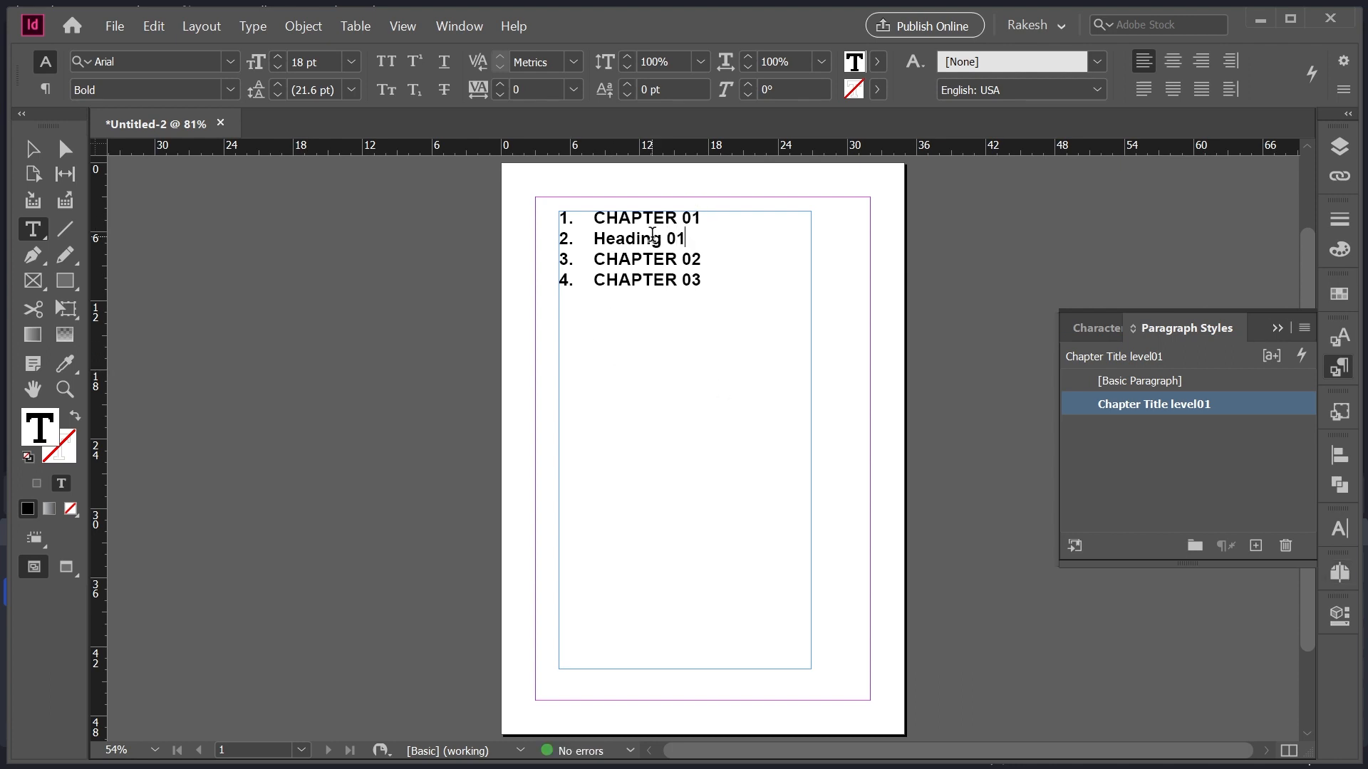
# Step: Format the Heading 01 line in Arial Regular at 16 pt with the red swatch C=15 M=100 Y=100 K=0
pyautogui.moveTo(686, 239); pyautogui.dragTo(592, 238)
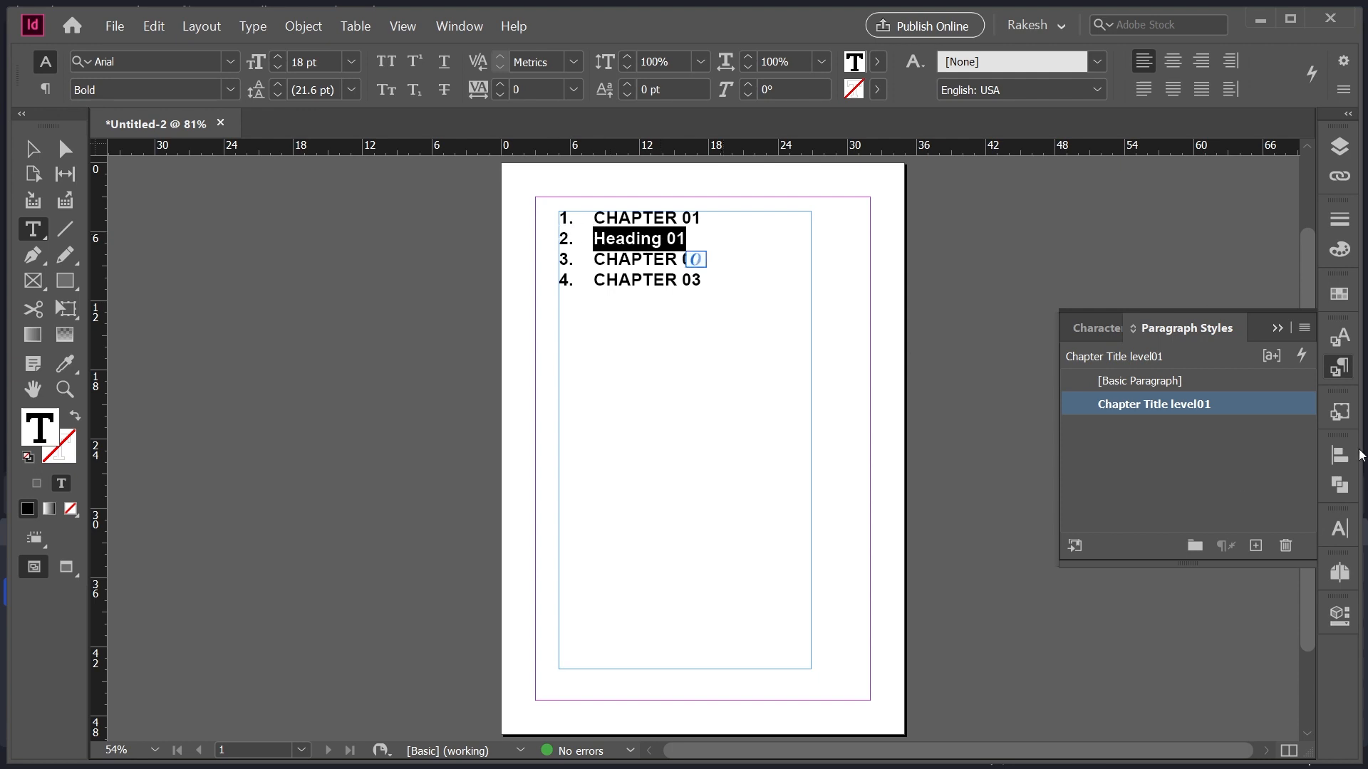
pyautogui.click(231, 90)
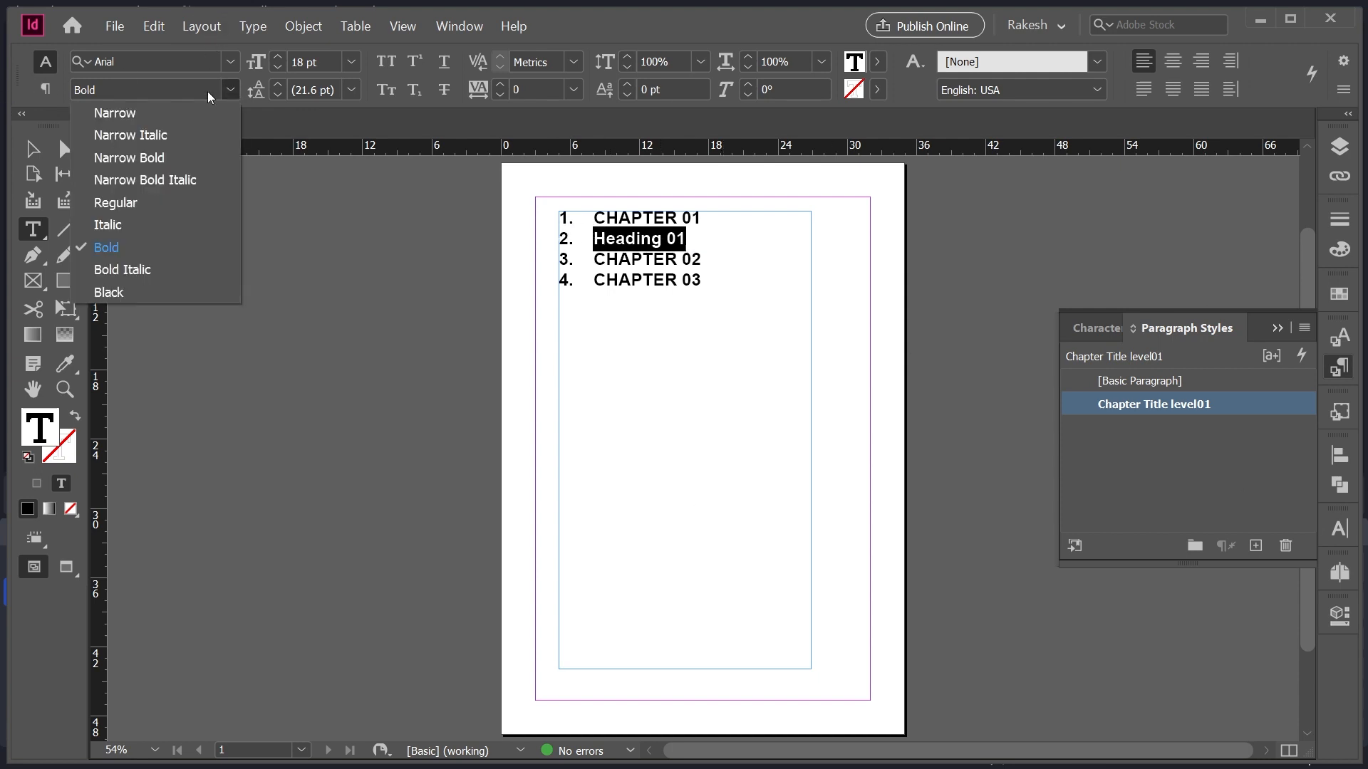
pyautogui.click(131, 204)
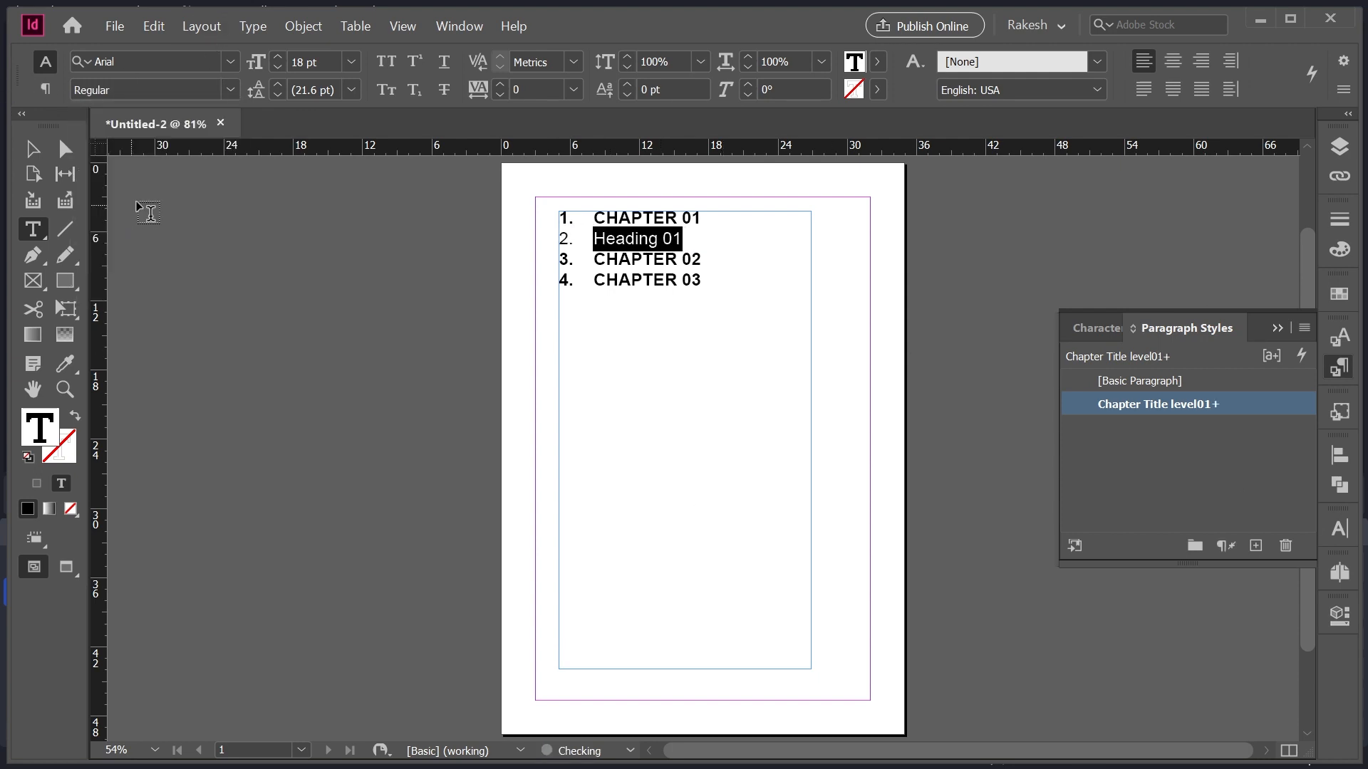
pyautogui.click(275, 67)
pyautogui.click(275, 68)
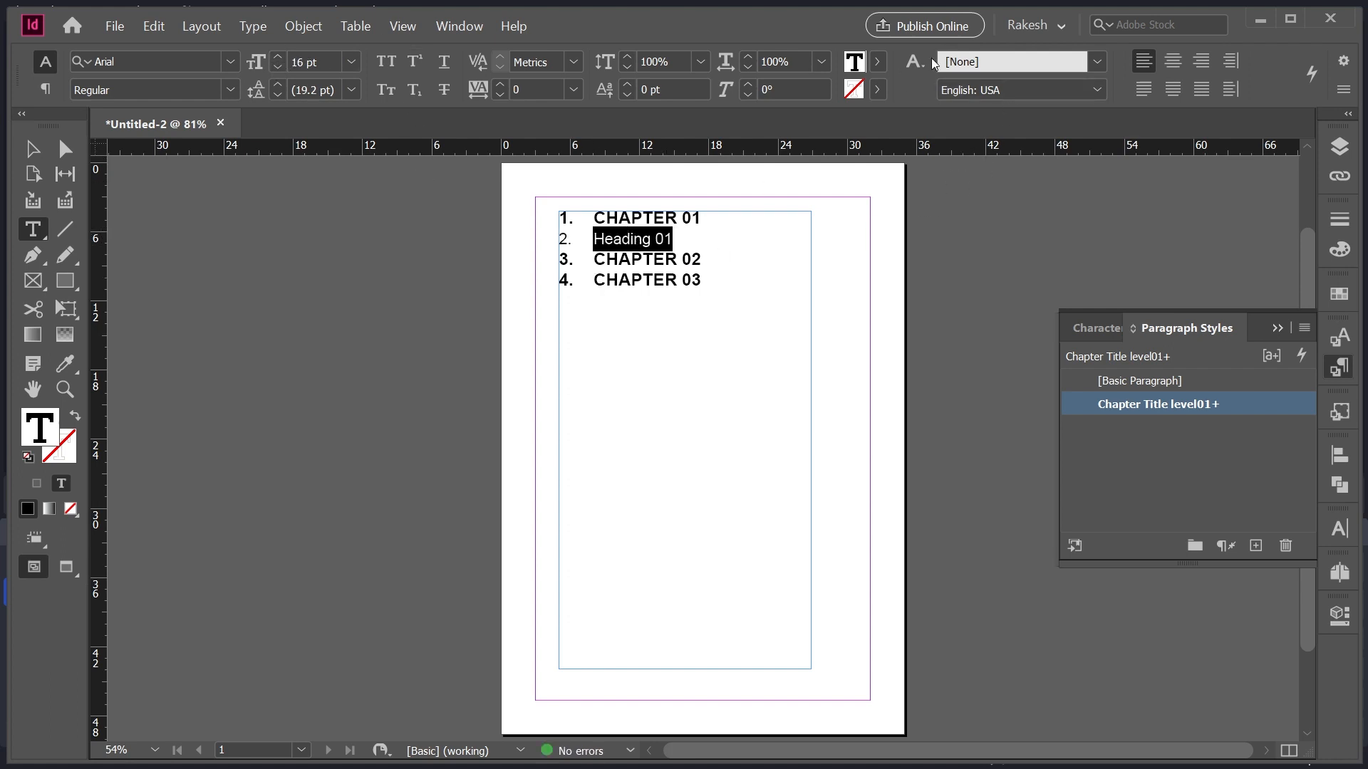
pyautogui.click(877, 62)
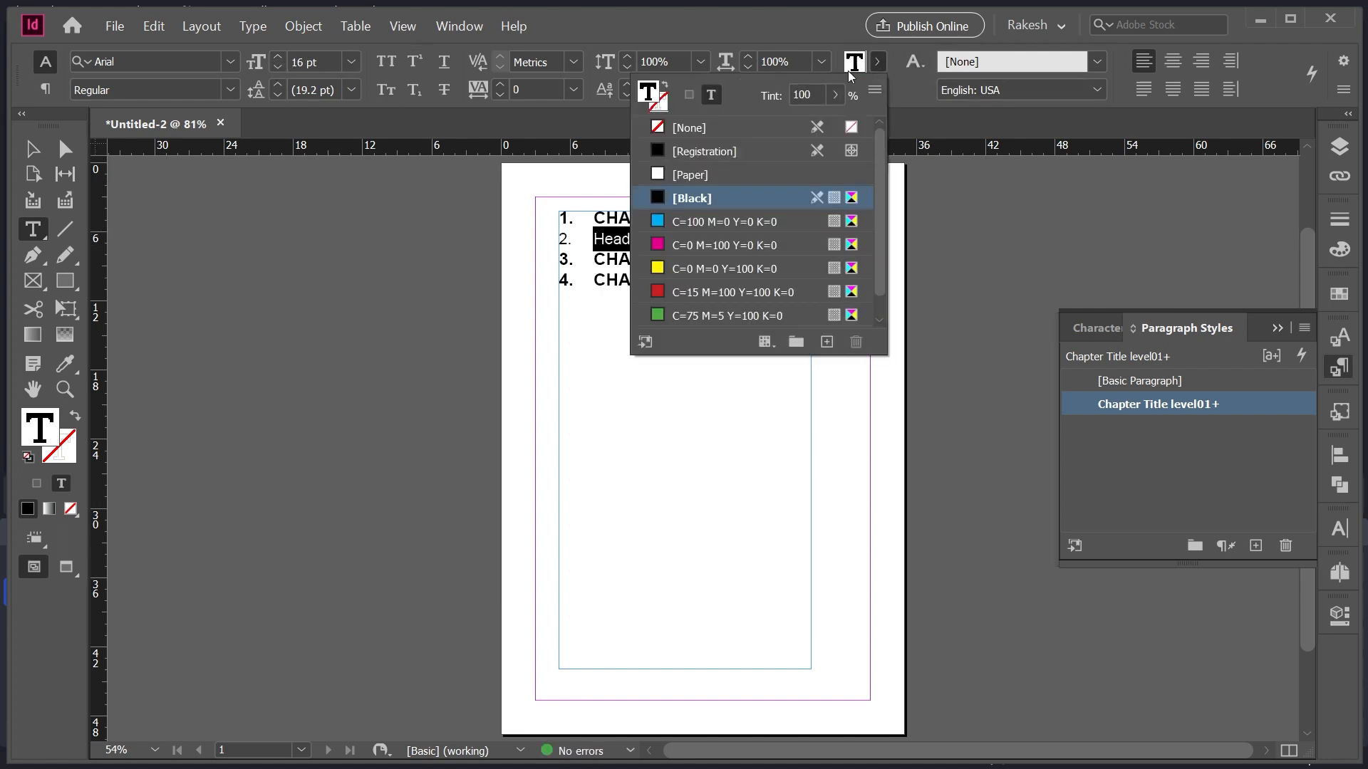
pyautogui.click(691, 292)
pyautogui.click(803, 24)
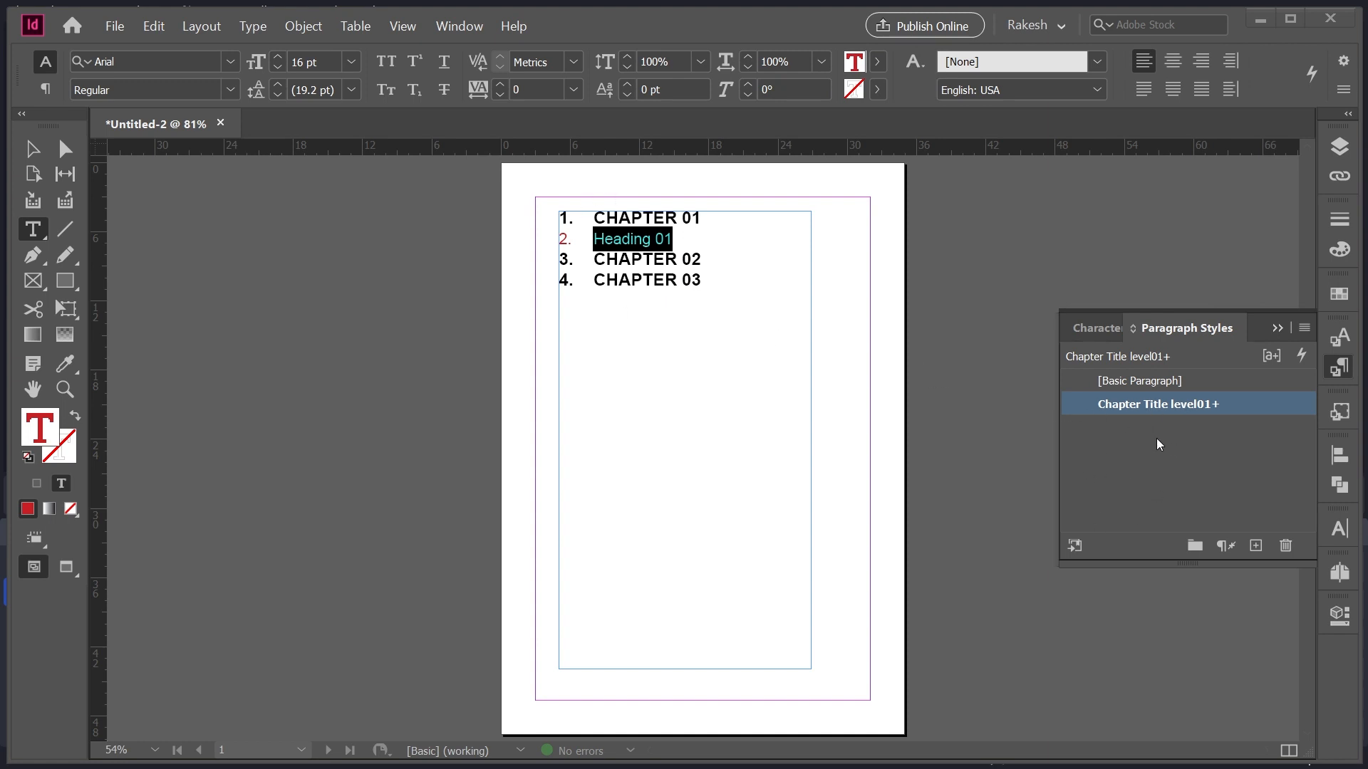
# Step: Start a new paragraph style from the selected Heading 01 line and name it Heading Title Level02
pyautogui.press('alt')
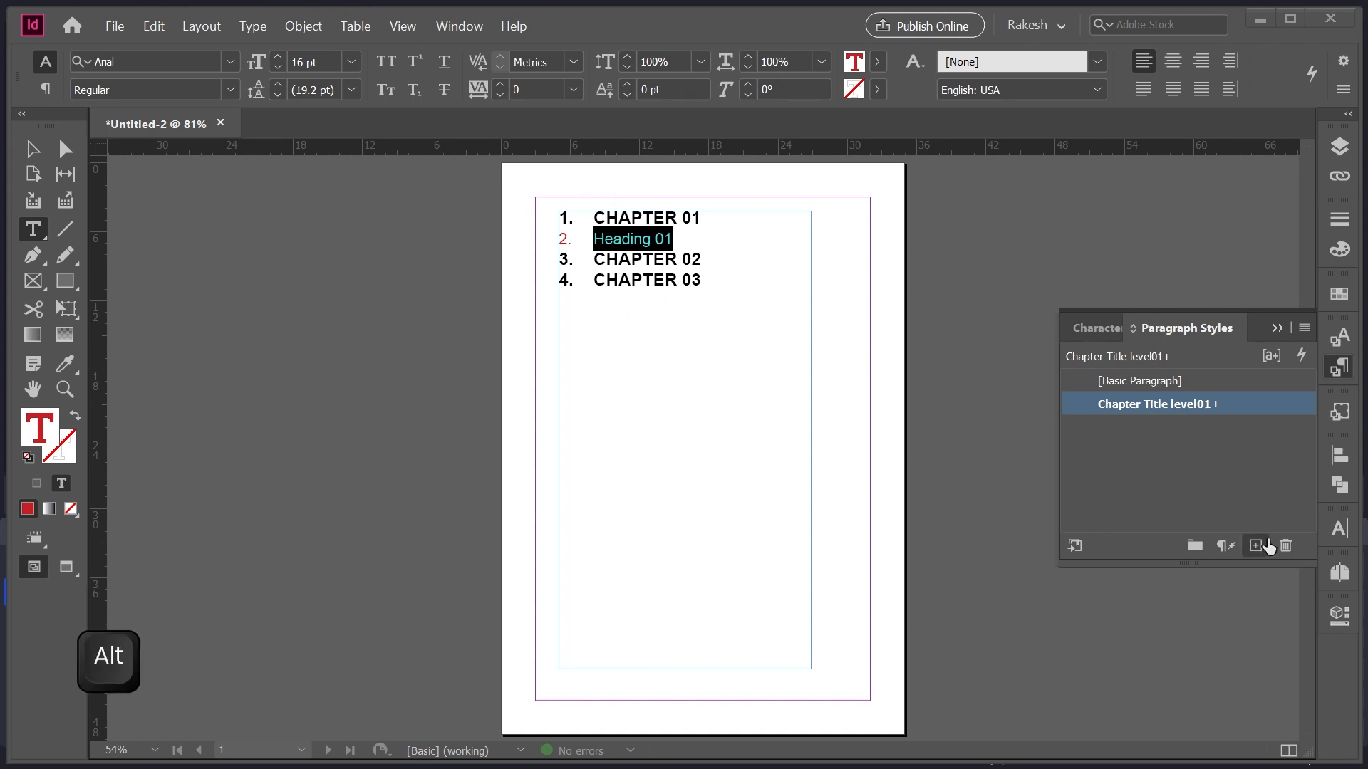
pyautogui.keyDown('alt'); pyautogui.click(1256, 552); pyautogui.keyUp('alt')
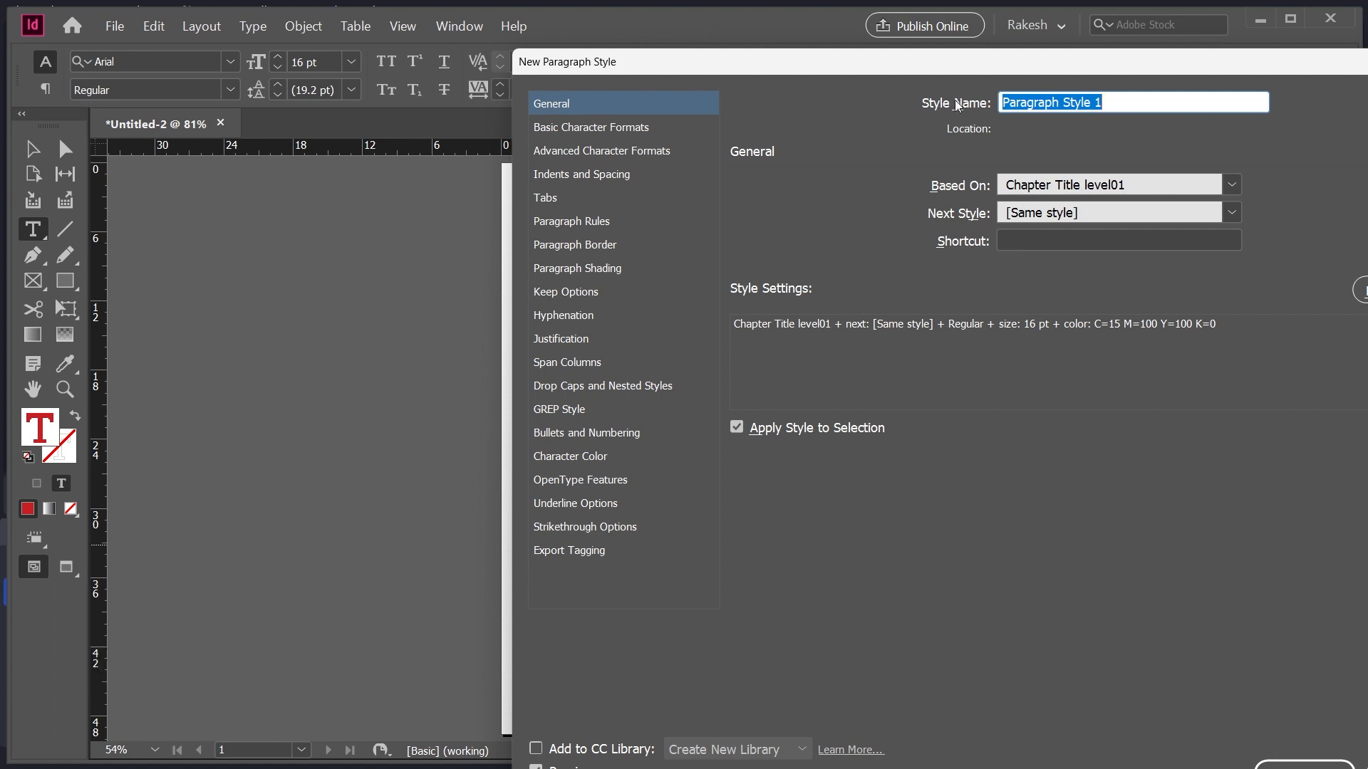
pyautogui.write('Heading')
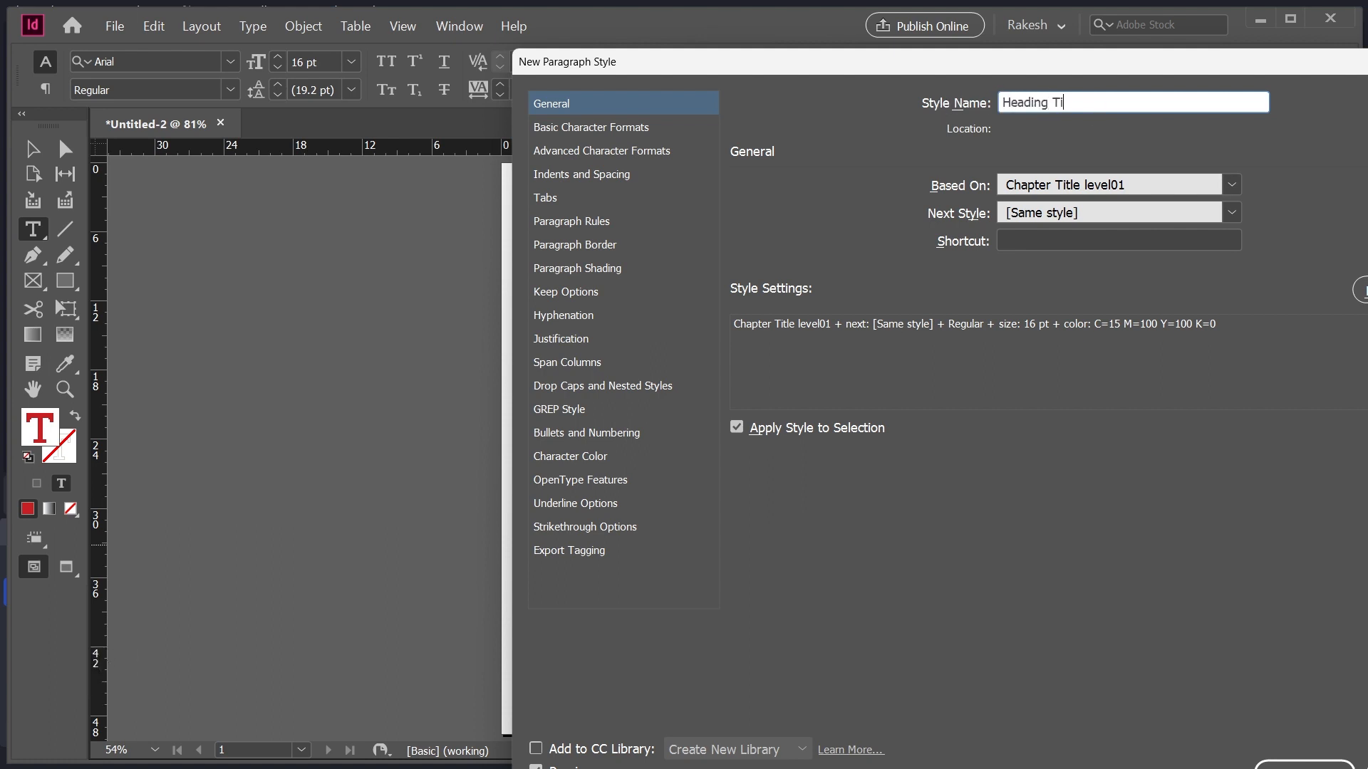
pyautogui.write(' Title Level')
pyautogui.moveTo(1070, 70); pyautogui.dragTo(1272, 76)
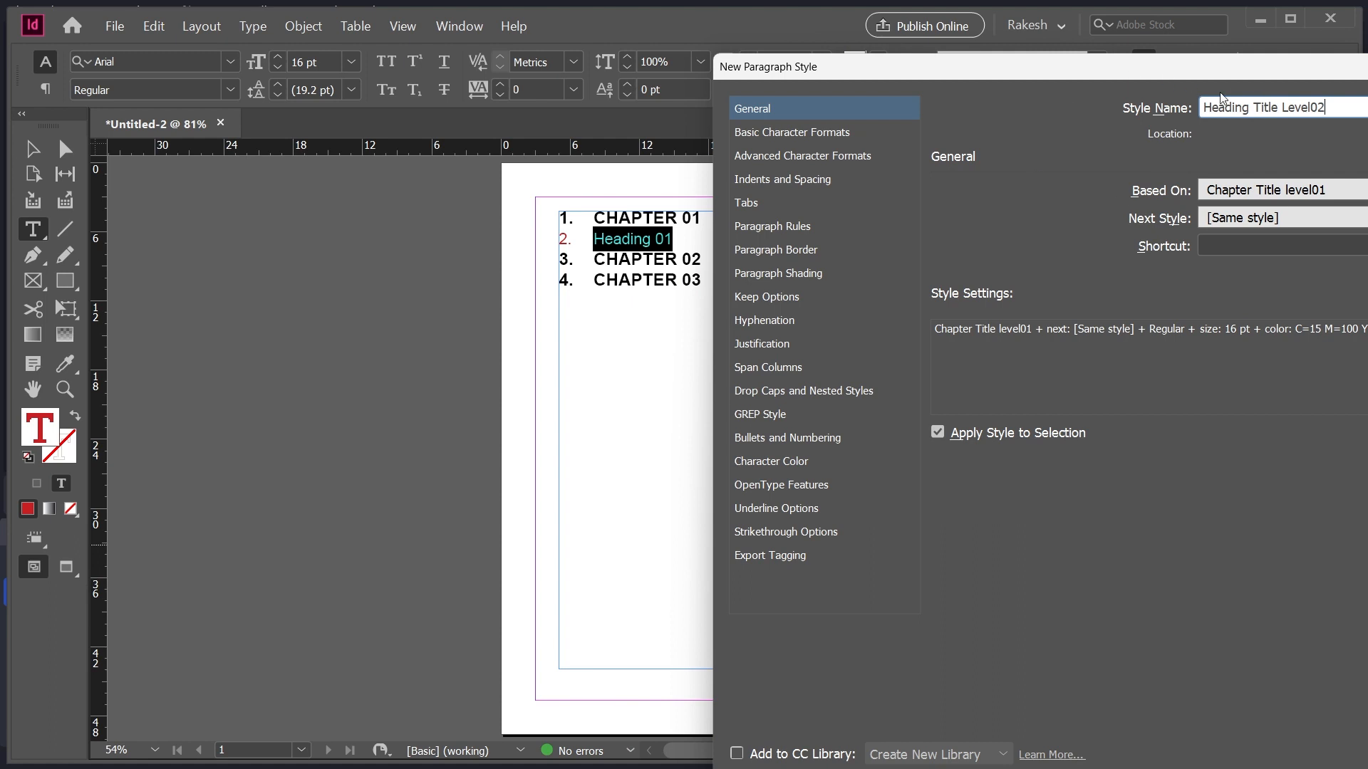
pyautogui.moveTo(1220, 67); pyautogui.dragTo(1146, 37)
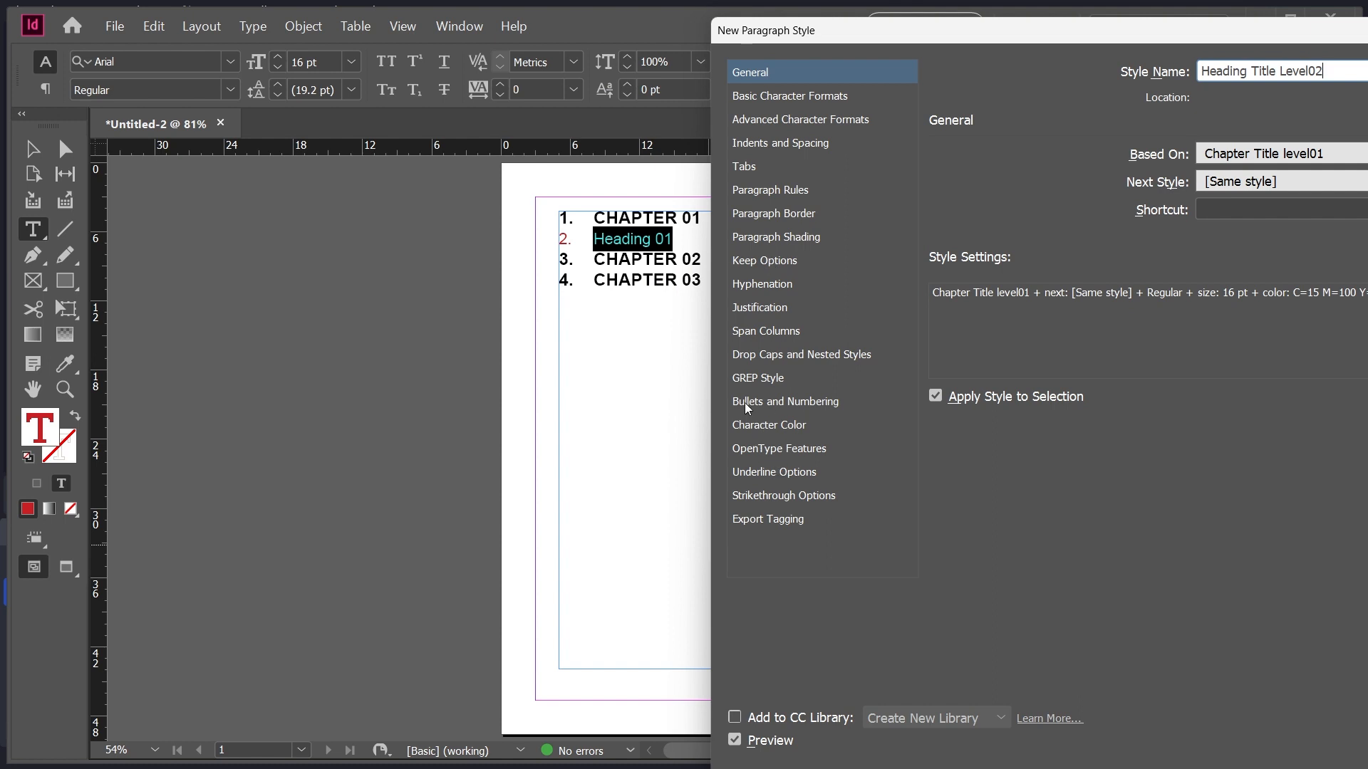
# Step: Keep Numbers as the list type and Multi level List 01 as the list for the new heading style
pyautogui.click(791, 403)
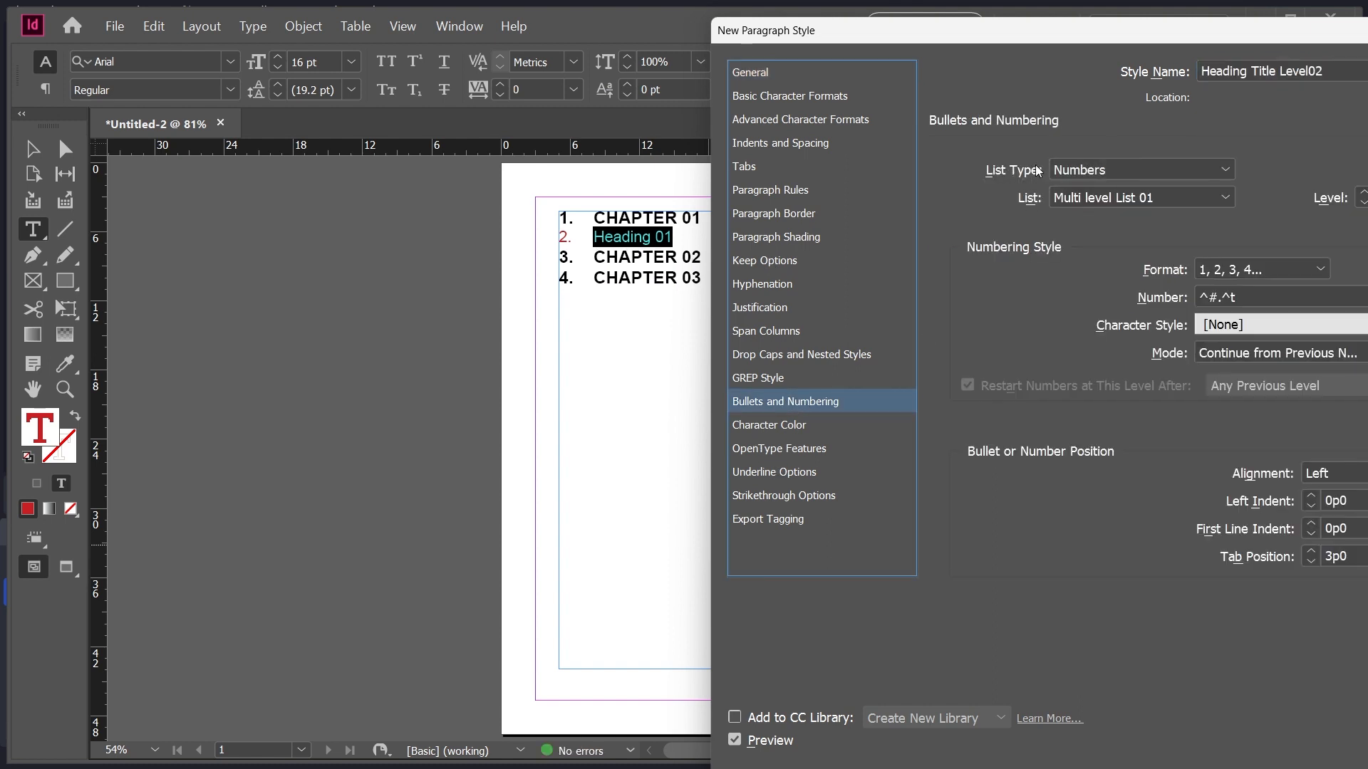
pyautogui.click(1077, 170)
pyautogui.click(1083, 236)
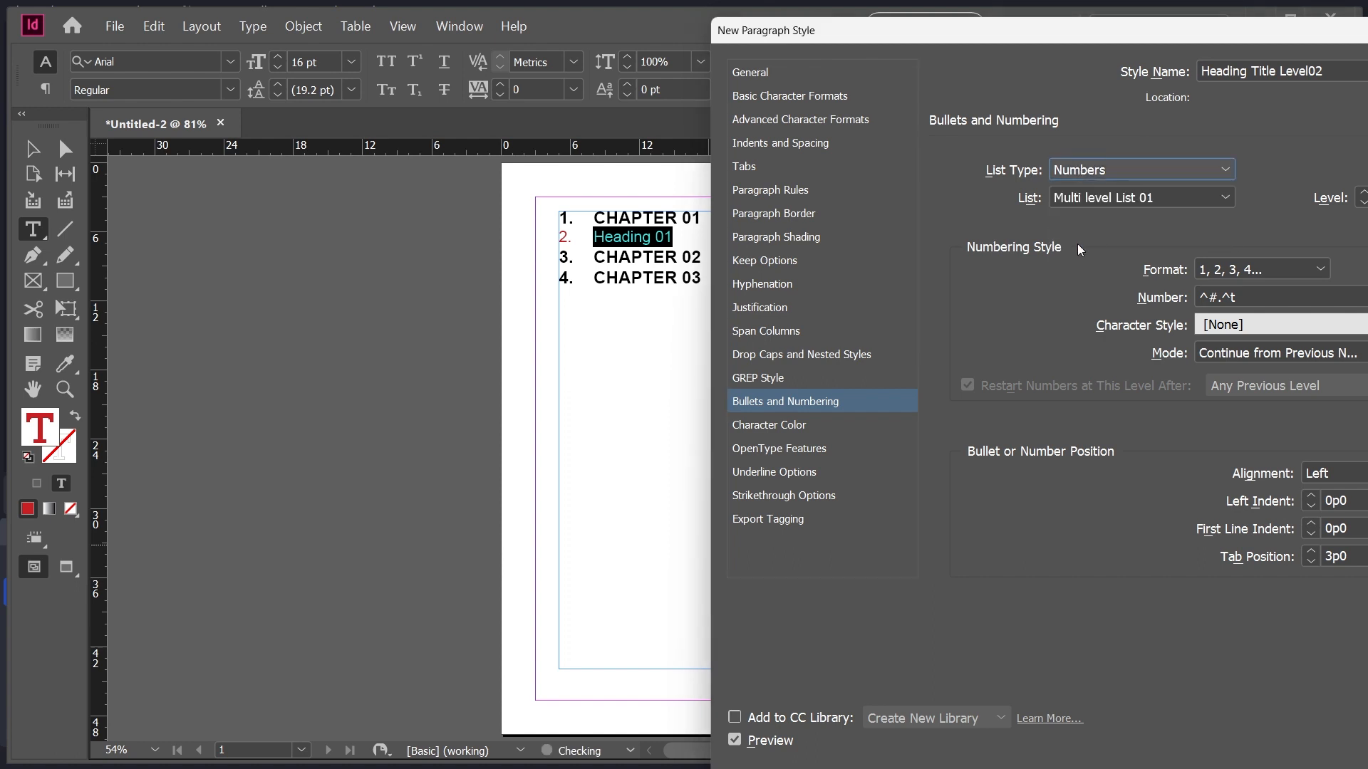
pyautogui.click(1072, 199)
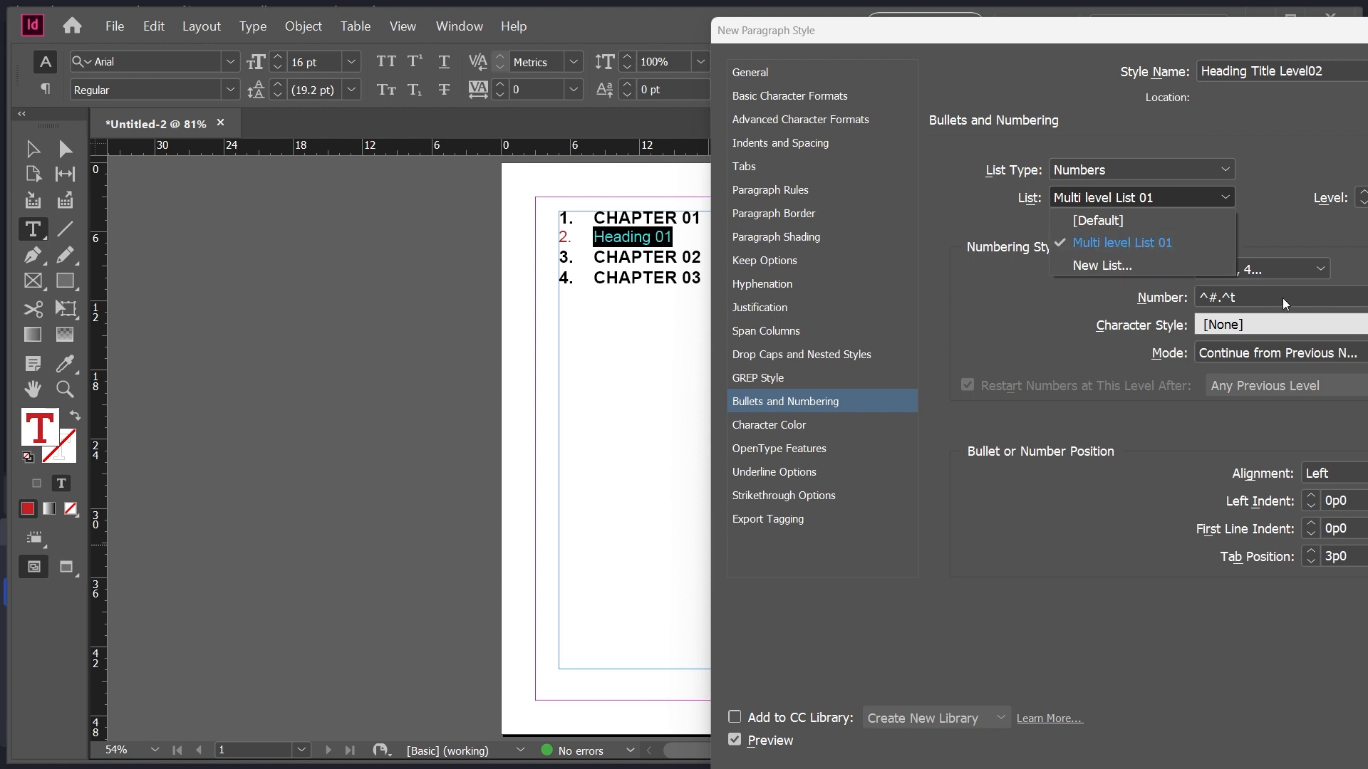
pyautogui.click(1139, 239)
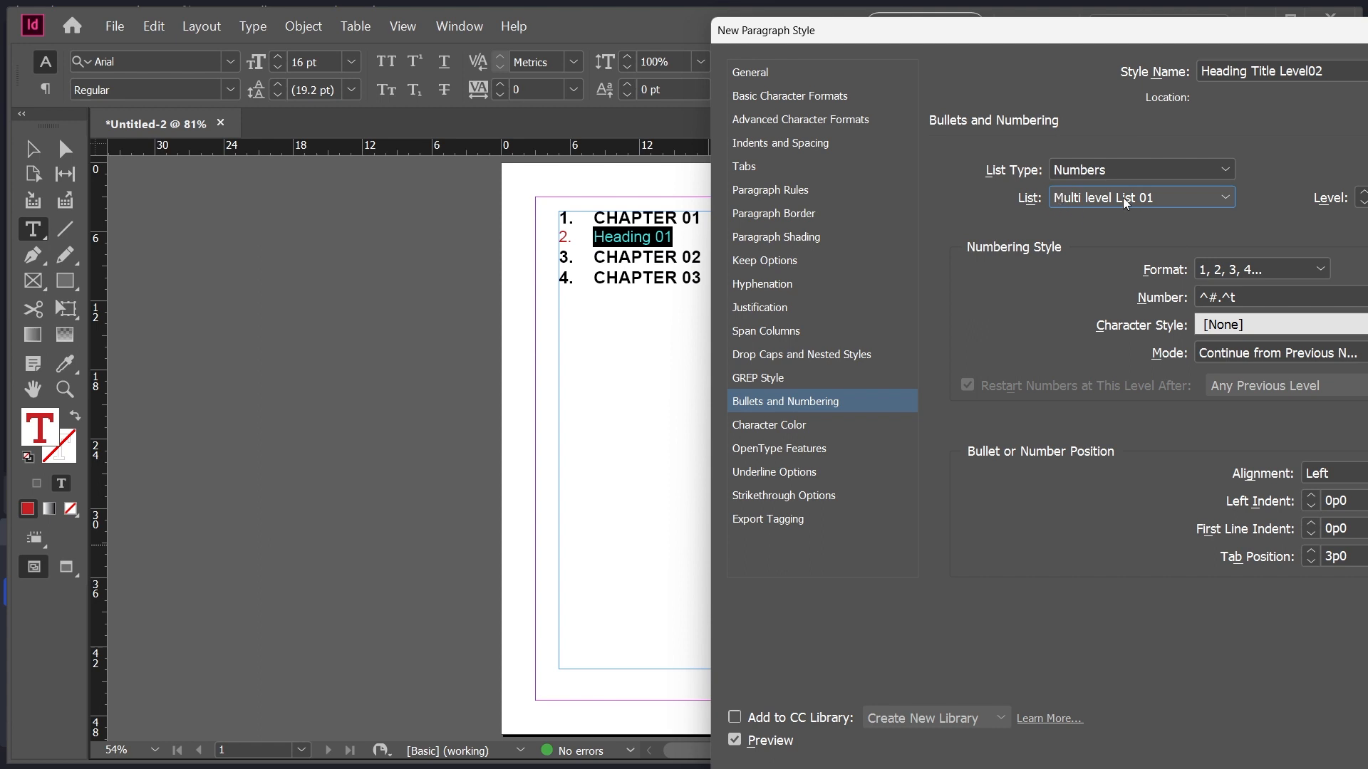
pyautogui.click(1083, 197)
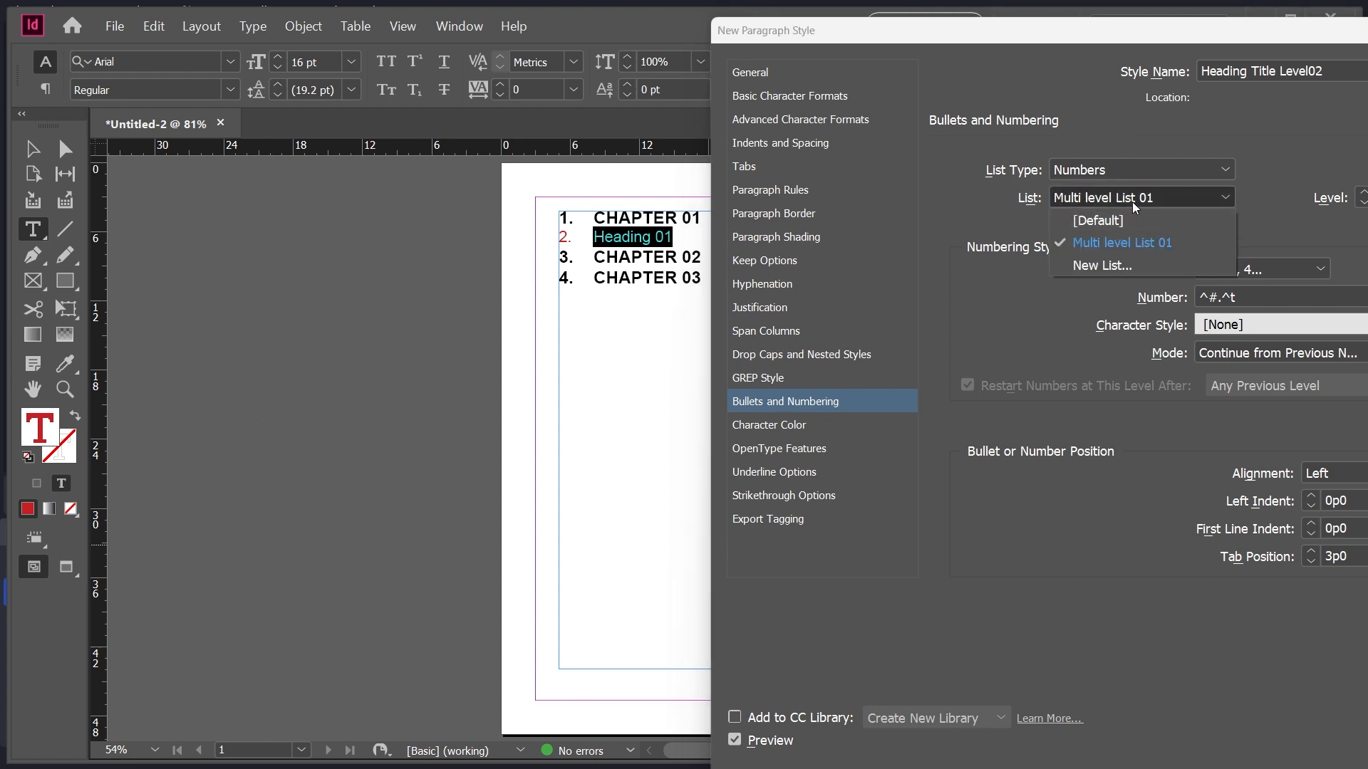
pyautogui.click(1121, 242)
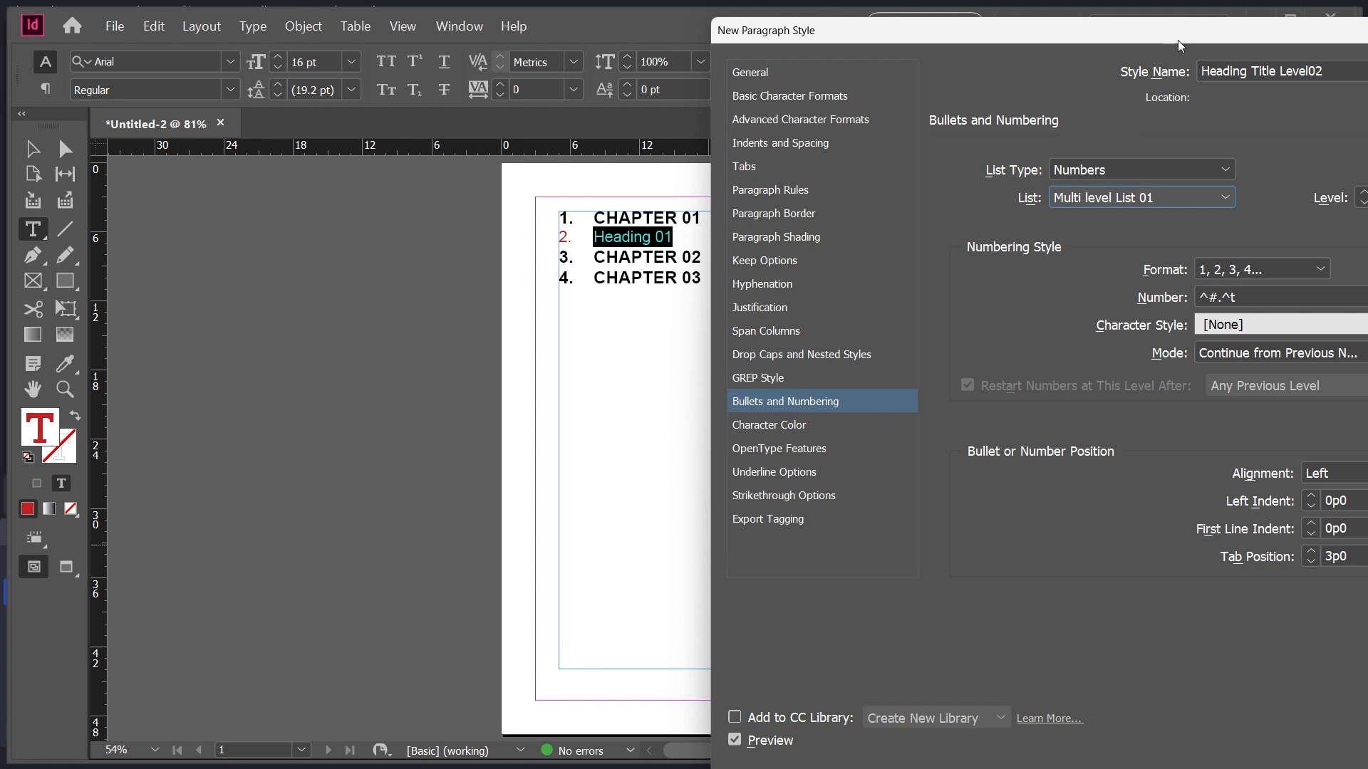
# Step: Set the heading style's list level to 2
pyautogui.moveTo(1178, 40)
pyautogui.mouseDown()
pyautogui.moveTo(1000, 32)
pyautogui.moveTo(1153, 52)
pyautogui.mouseUp()
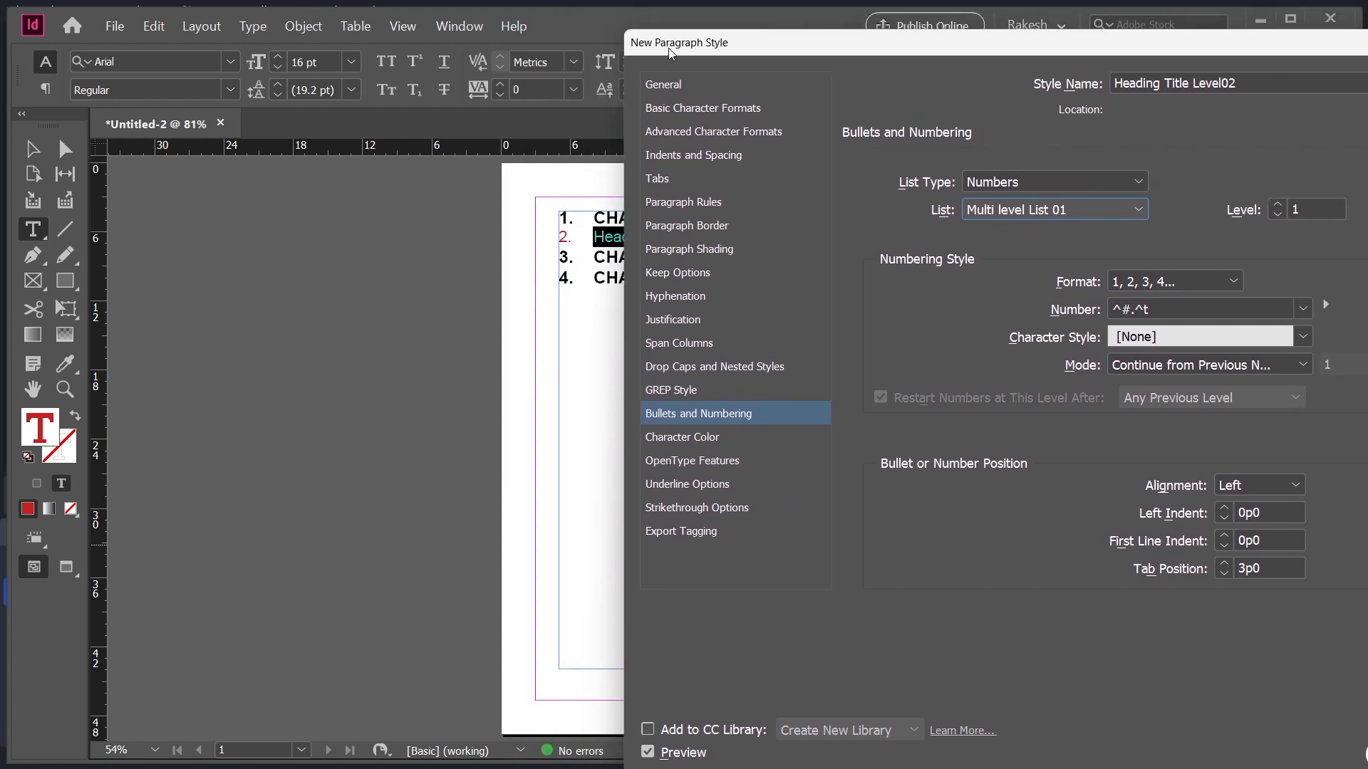
pyautogui.moveTo(668, 49); pyautogui.dragTo(818, 69)
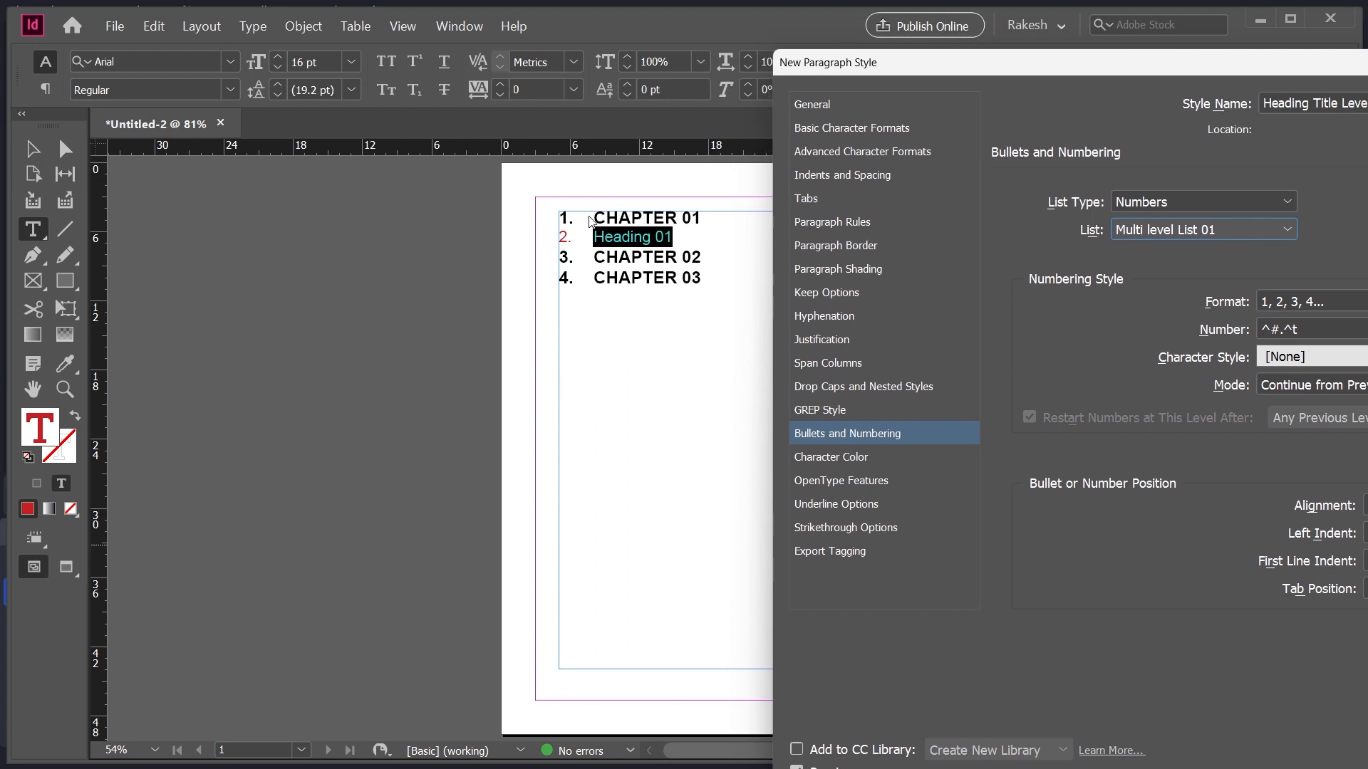
pyautogui.moveTo(865, 78); pyautogui.dragTo(580, 100)
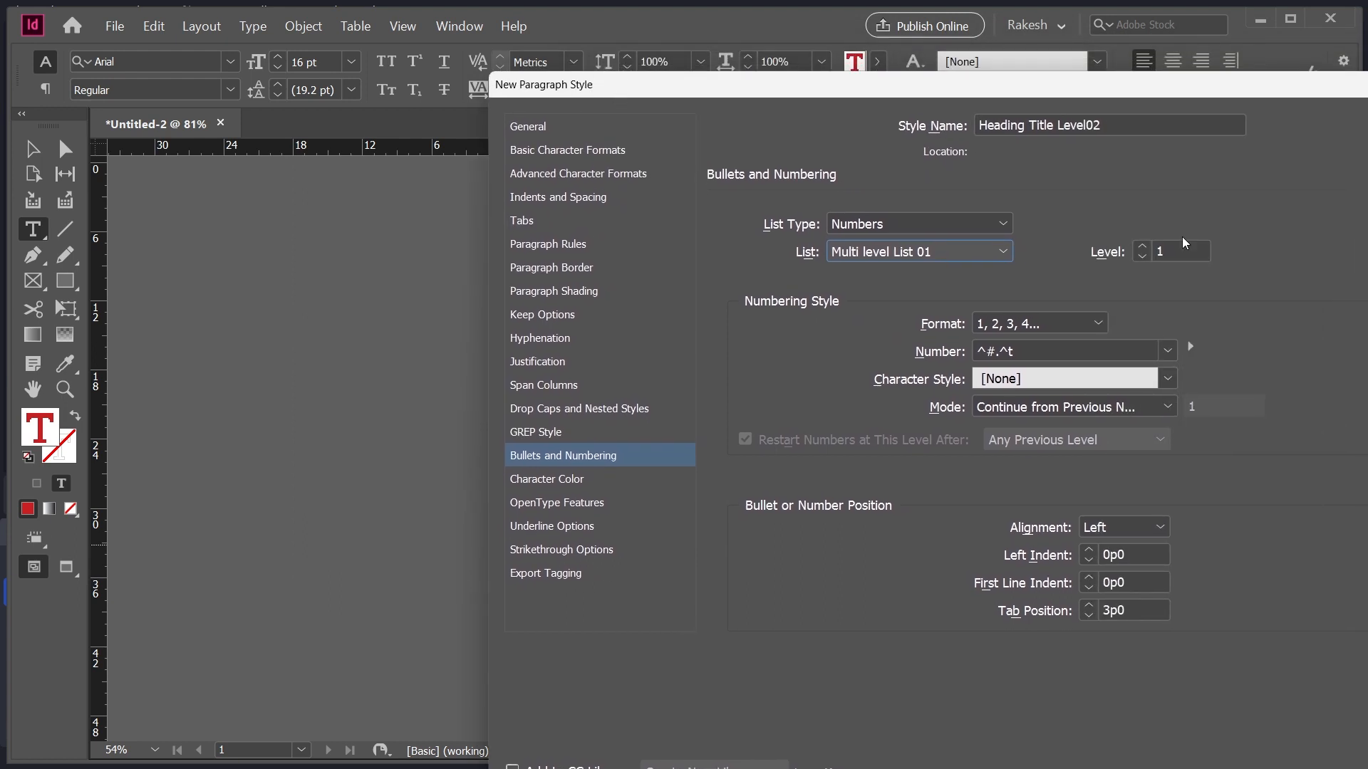
pyautogui.hotkey('ctrl', '2')
pyautogui.moveTo(1073, 218)
pyautogui.mouseDown()
pyautogui.moveTo(1243, 300)
pyautogui.moveTo(1272, 282)
pyautogui.mouseUp()
pyautogui.press('Escape')
pyautogui.doubleClick(1169, 253)
pyautogui.write('2')
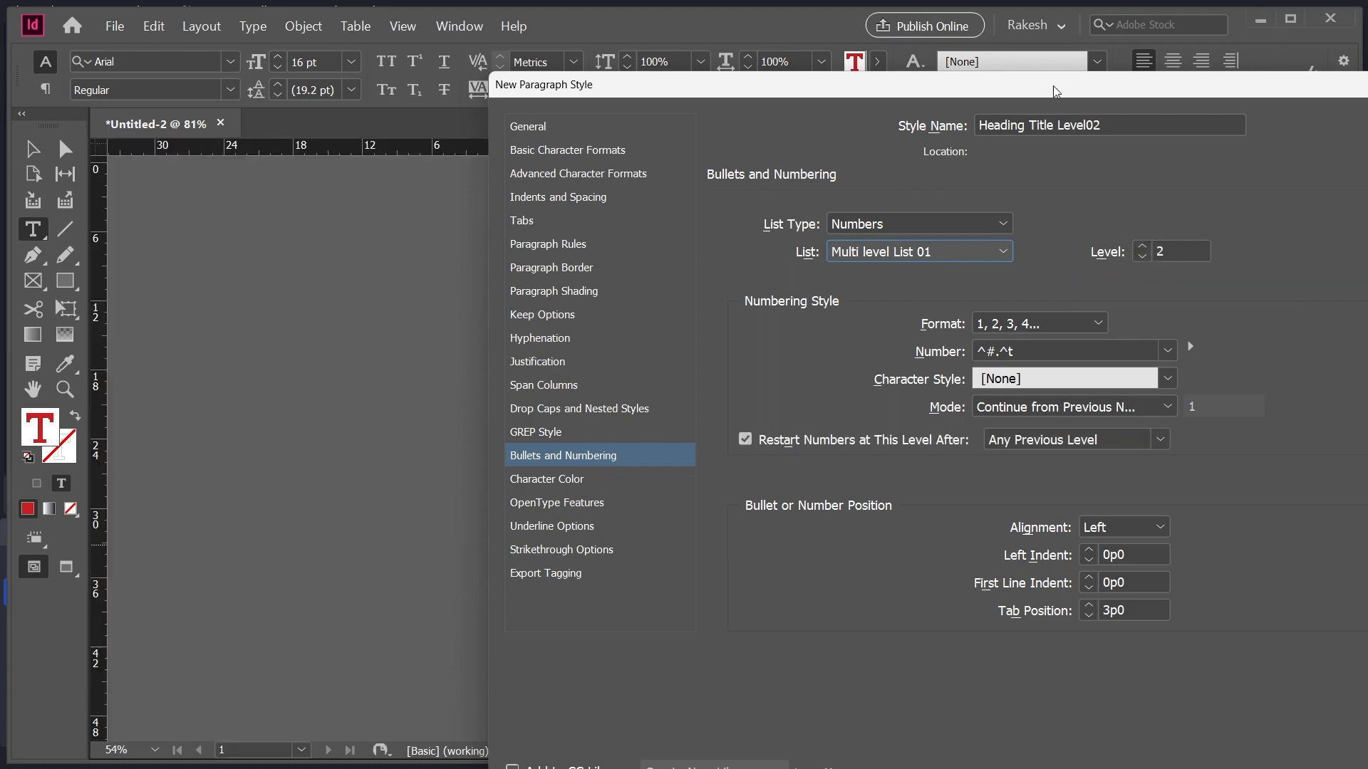
# Step: Try the I, II, III, IV and A, B, C, D numbering formats for the heading style, and return to 1, 2, 3, 4
pyautogui.moveTo(1051, 89); pyautogui.dragTo(1195, 47)
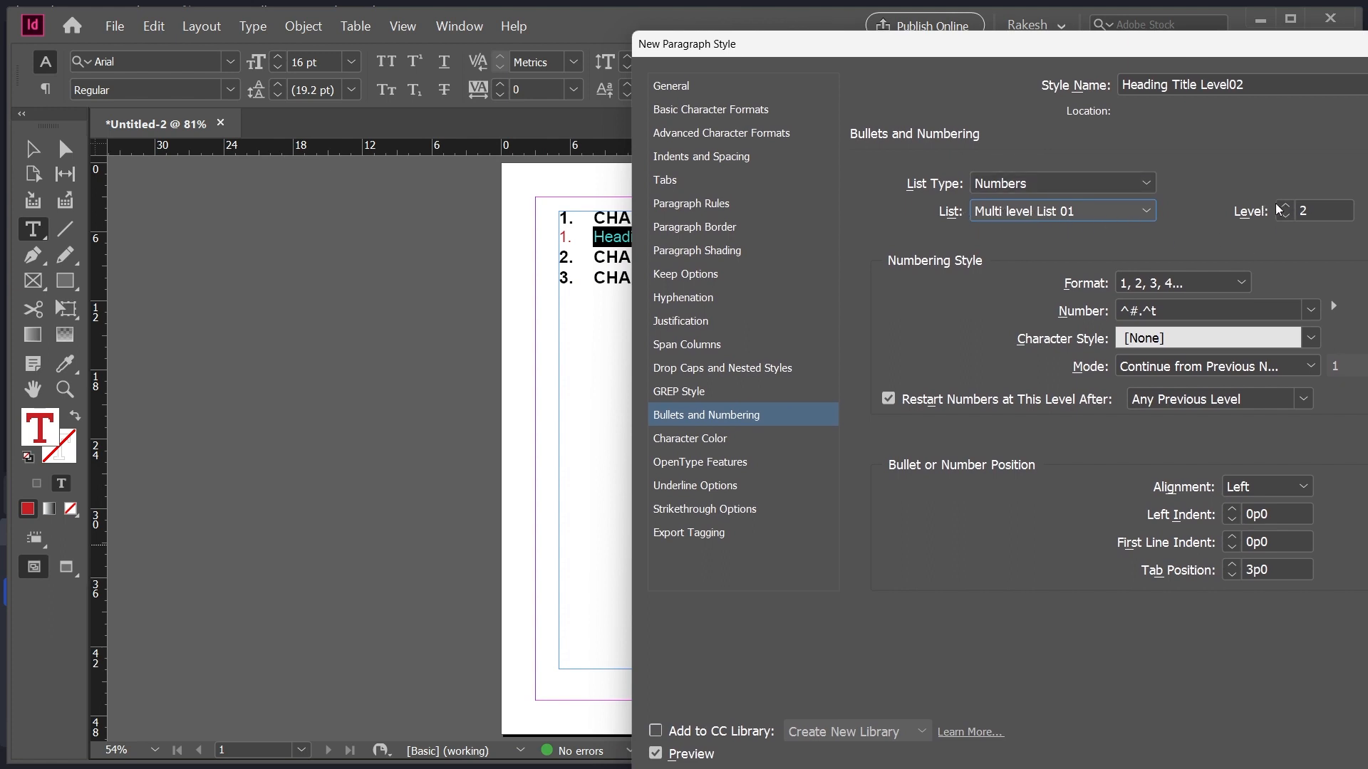
pyautogui.moveTo(1203, 50); pyautogui.dragTo(1199, 21)
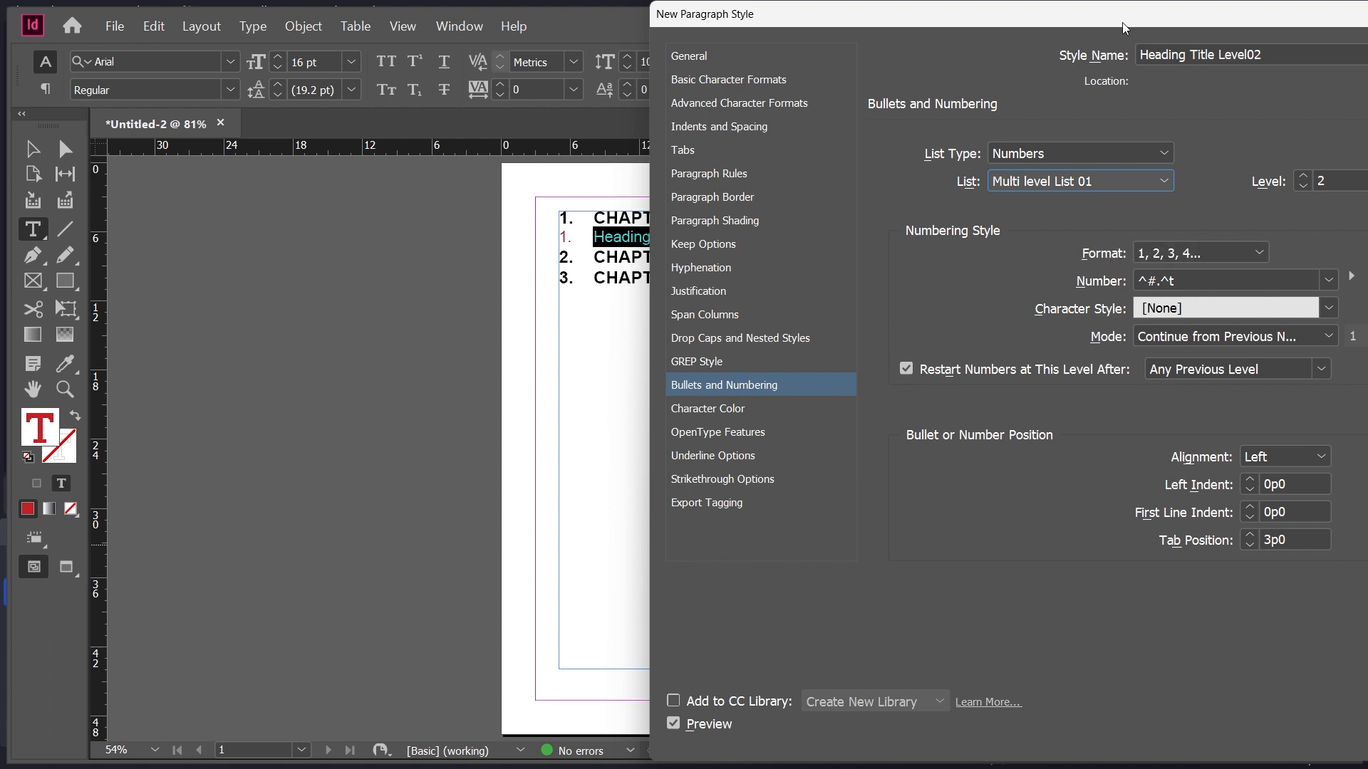
pyautogui.moveTo(1122, 23); pyautogui.dragTo(1154, 34)
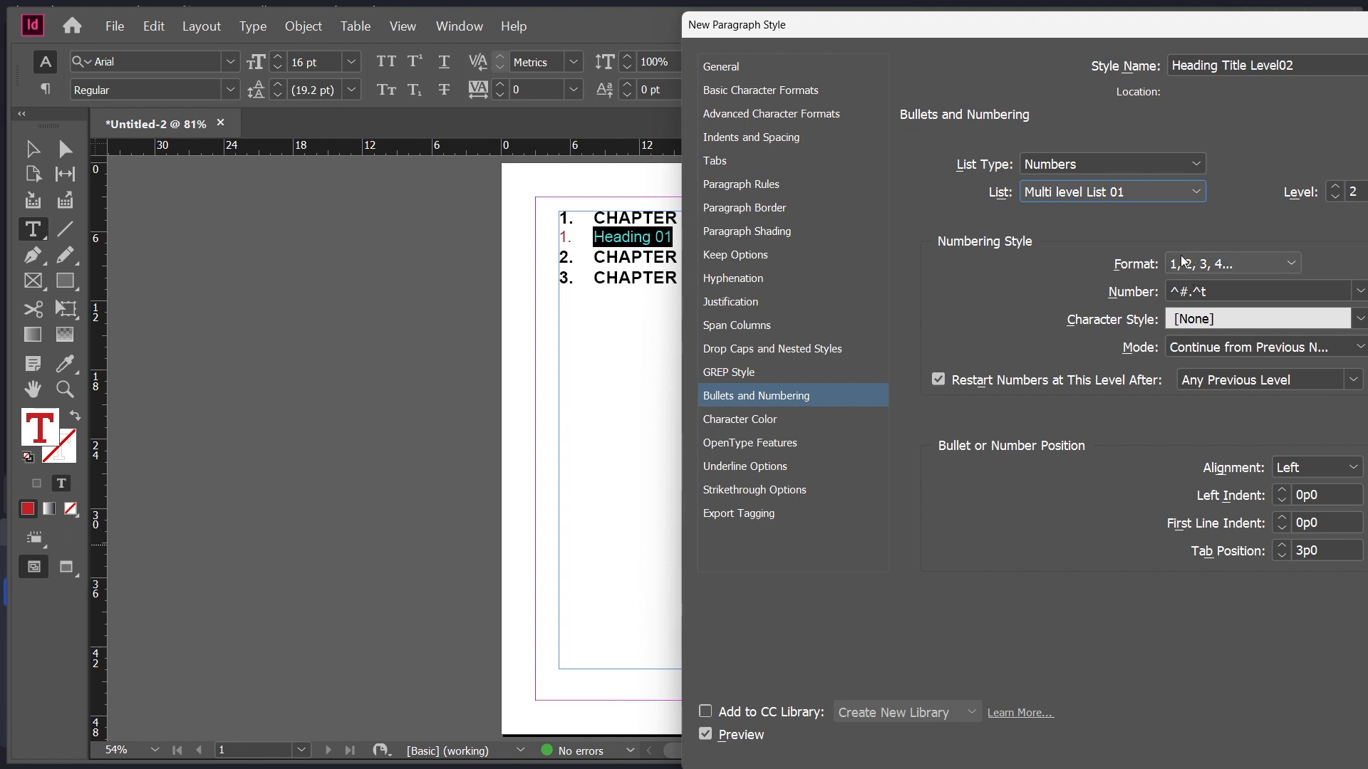
pyautogui.click(1275, 266)
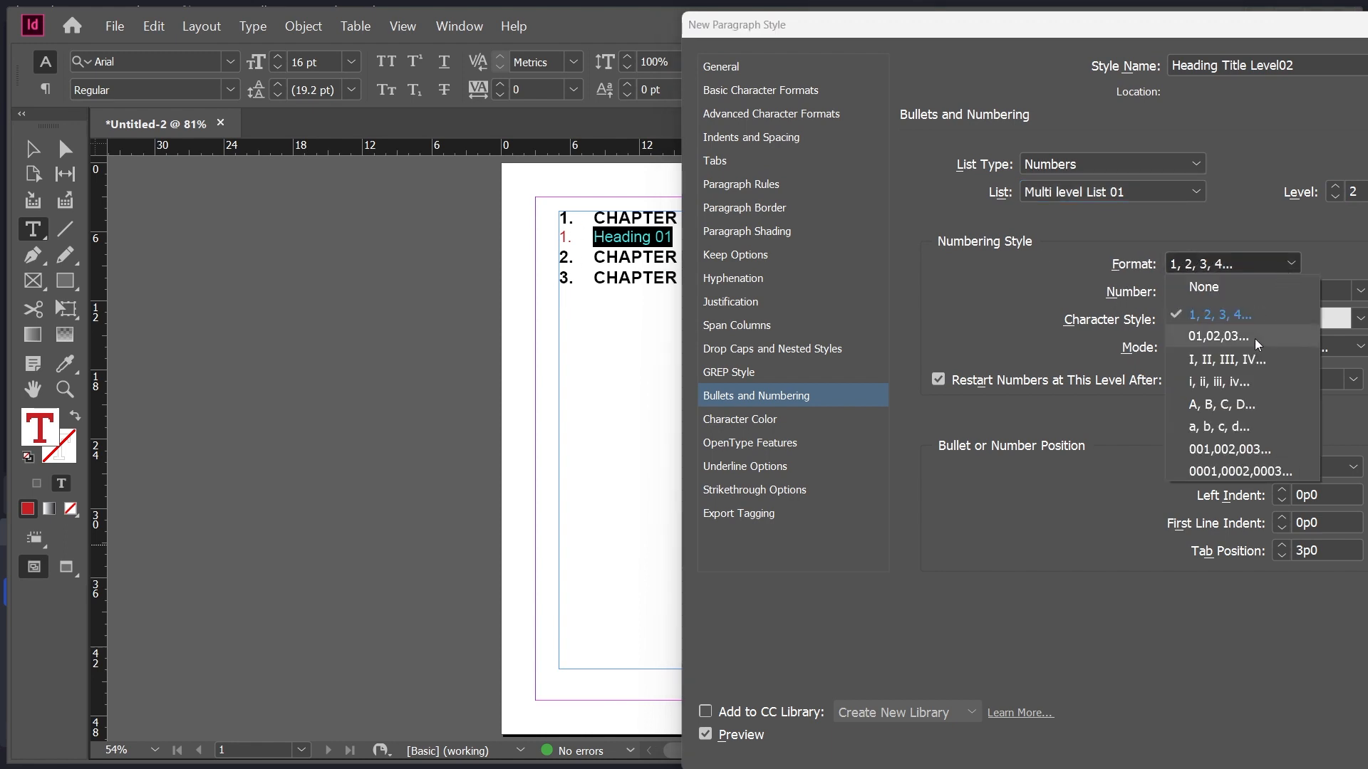
pyautogui.click(1197, 361)
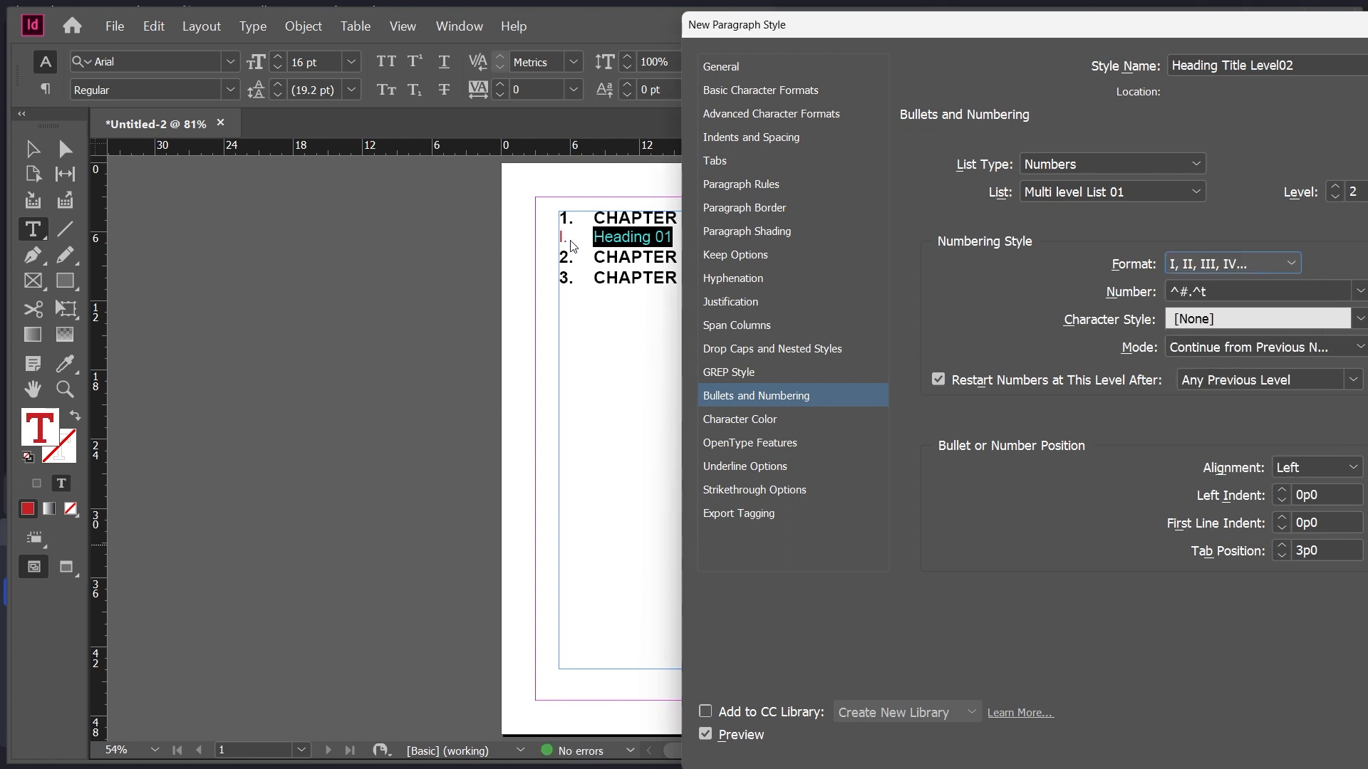
pyautogui.click(1249, 265)
pyautogui.click(1215, 396)
pyautogui.click(1222, 265)
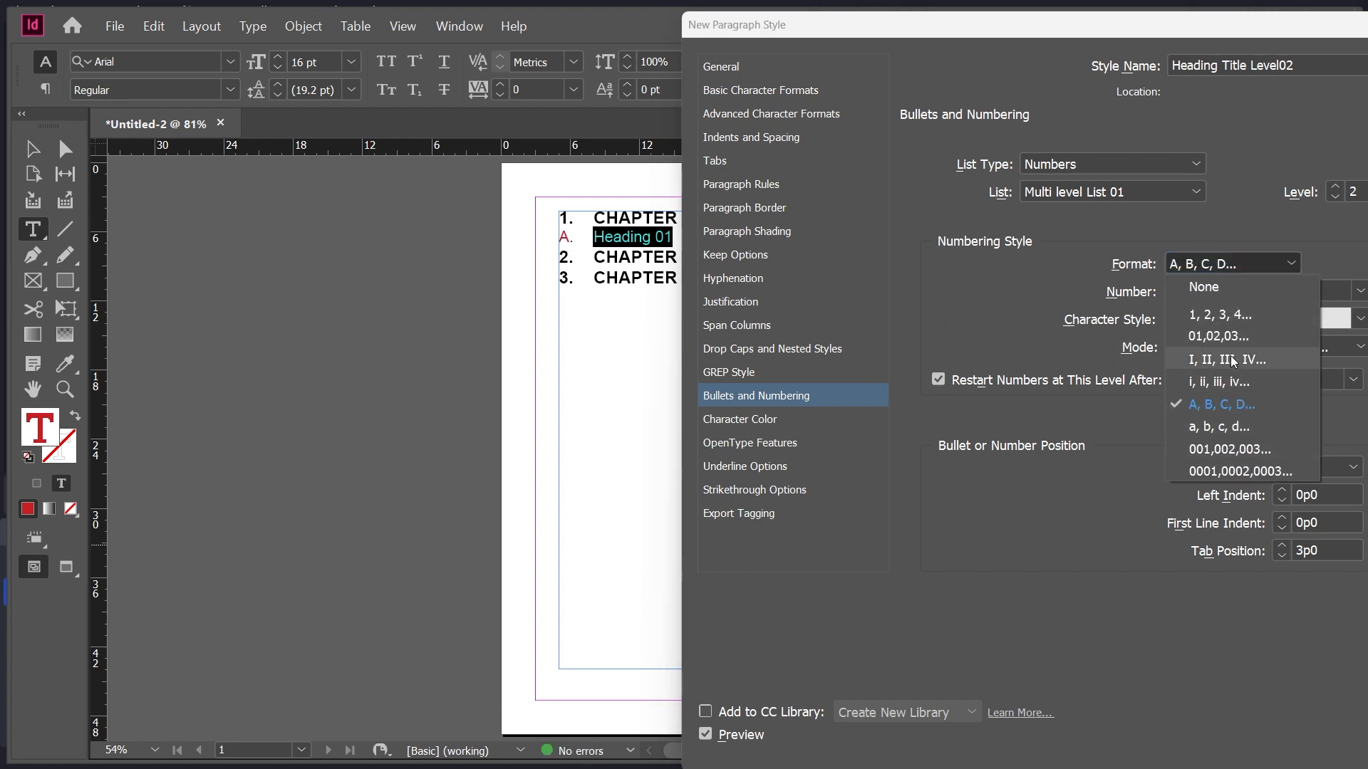
pyautogui.click(1206, 321)
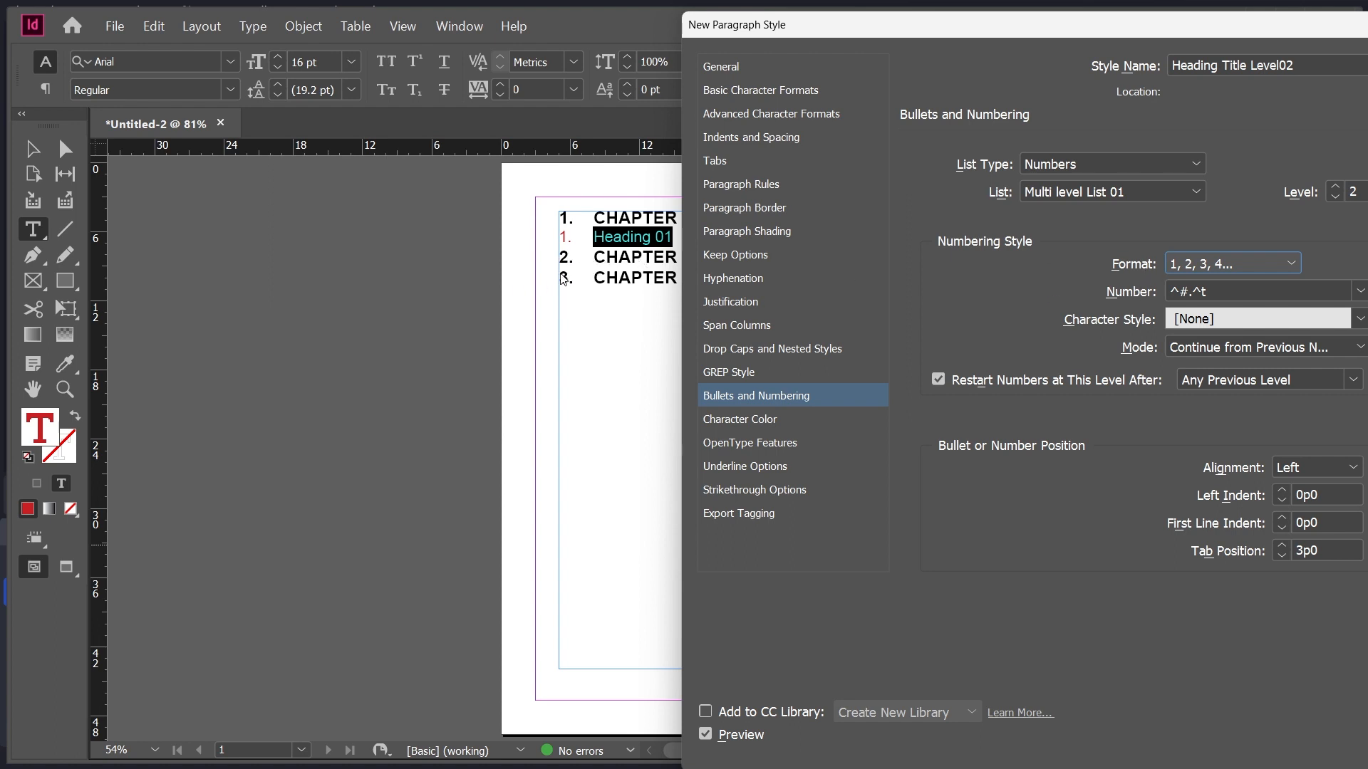
# Step: Insert the Level 1 number placeholder at the start of the heading style's number expression
pyautogui.moveTo(1107, 28); pyautogui.dragTo(974, 31)
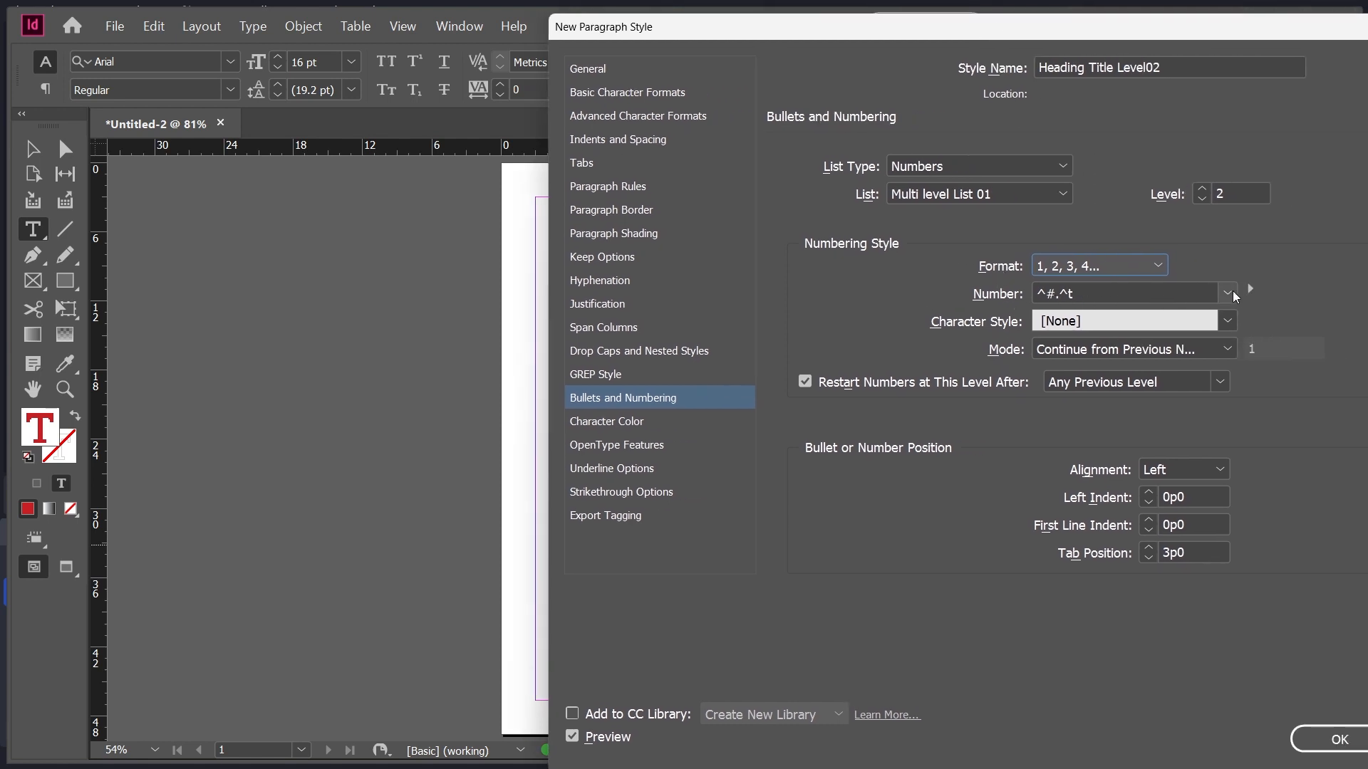
pyautogui.click(1039, 293)
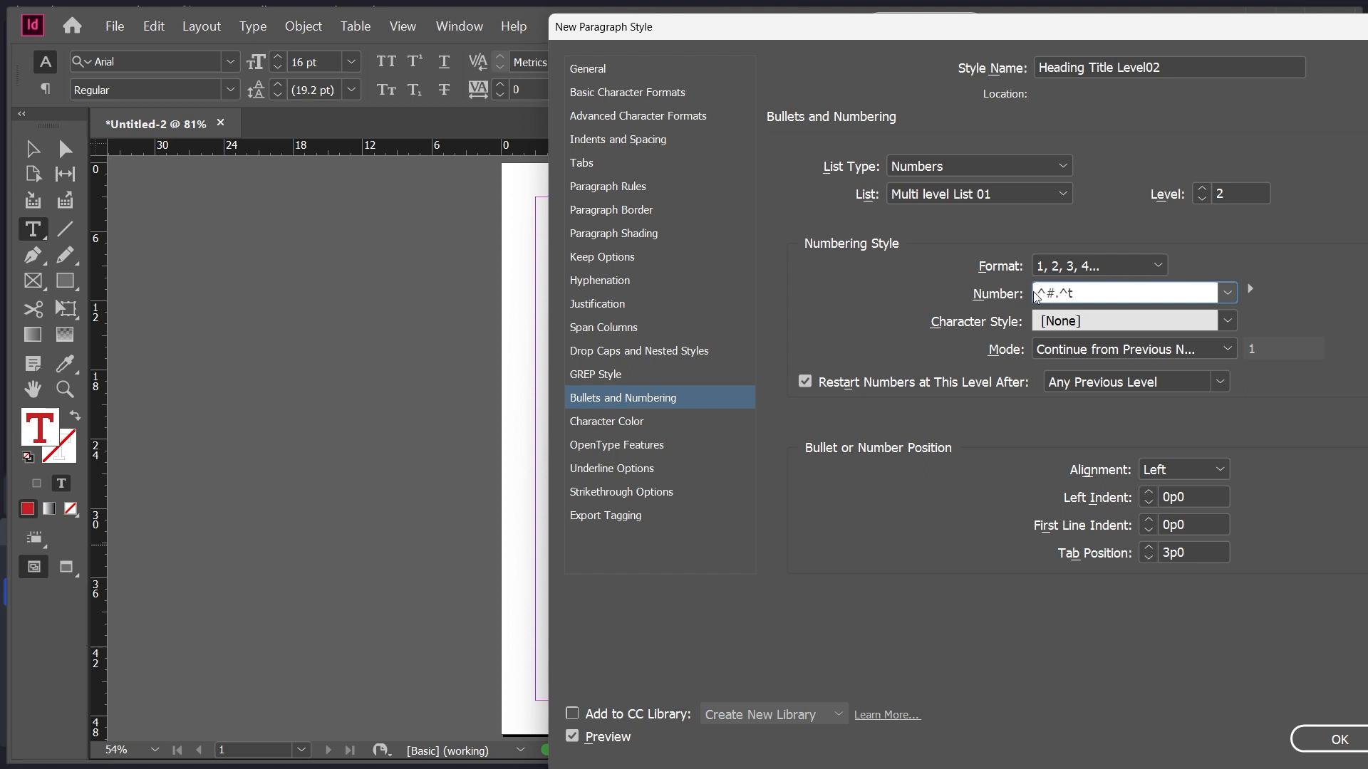
pyautogui.click(1252, 295)
pyautogui.moveTo(1250, 315)
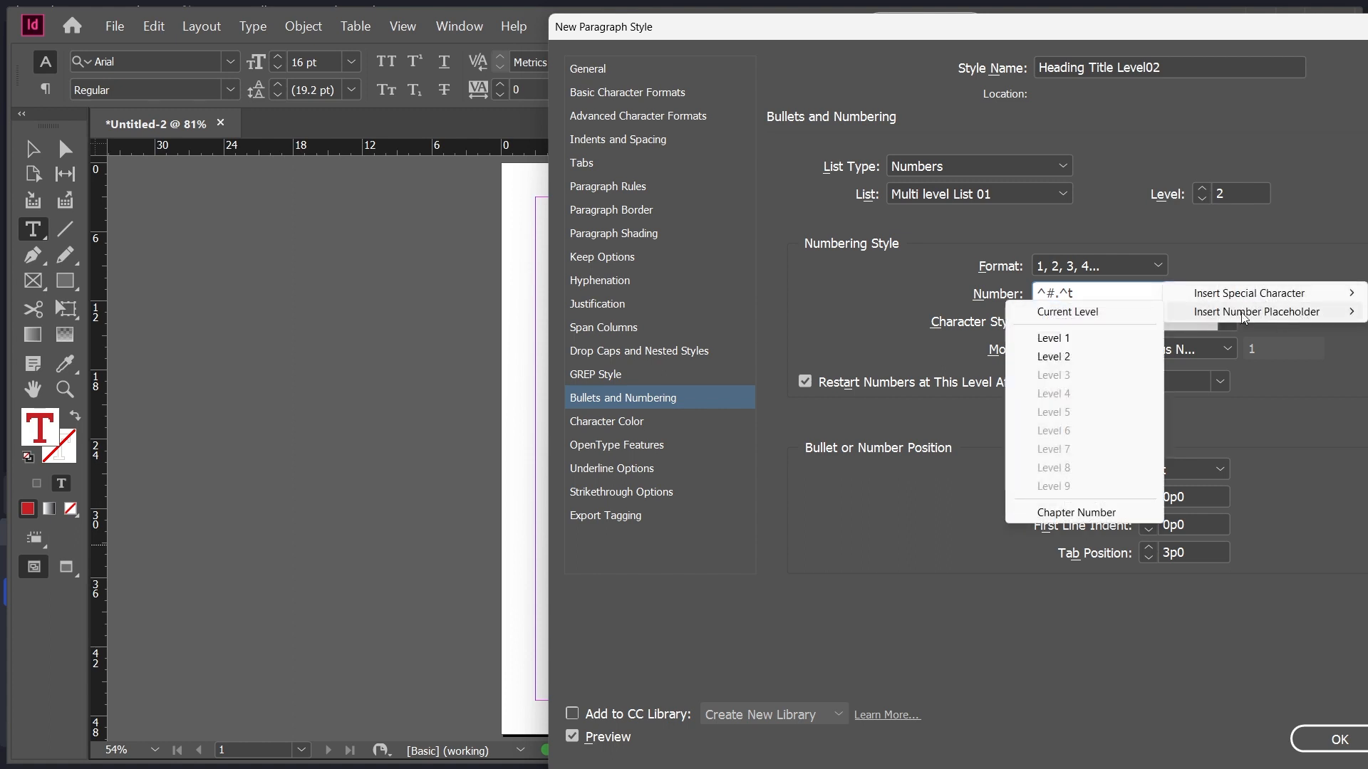
pyautogui.click(1059, 340)
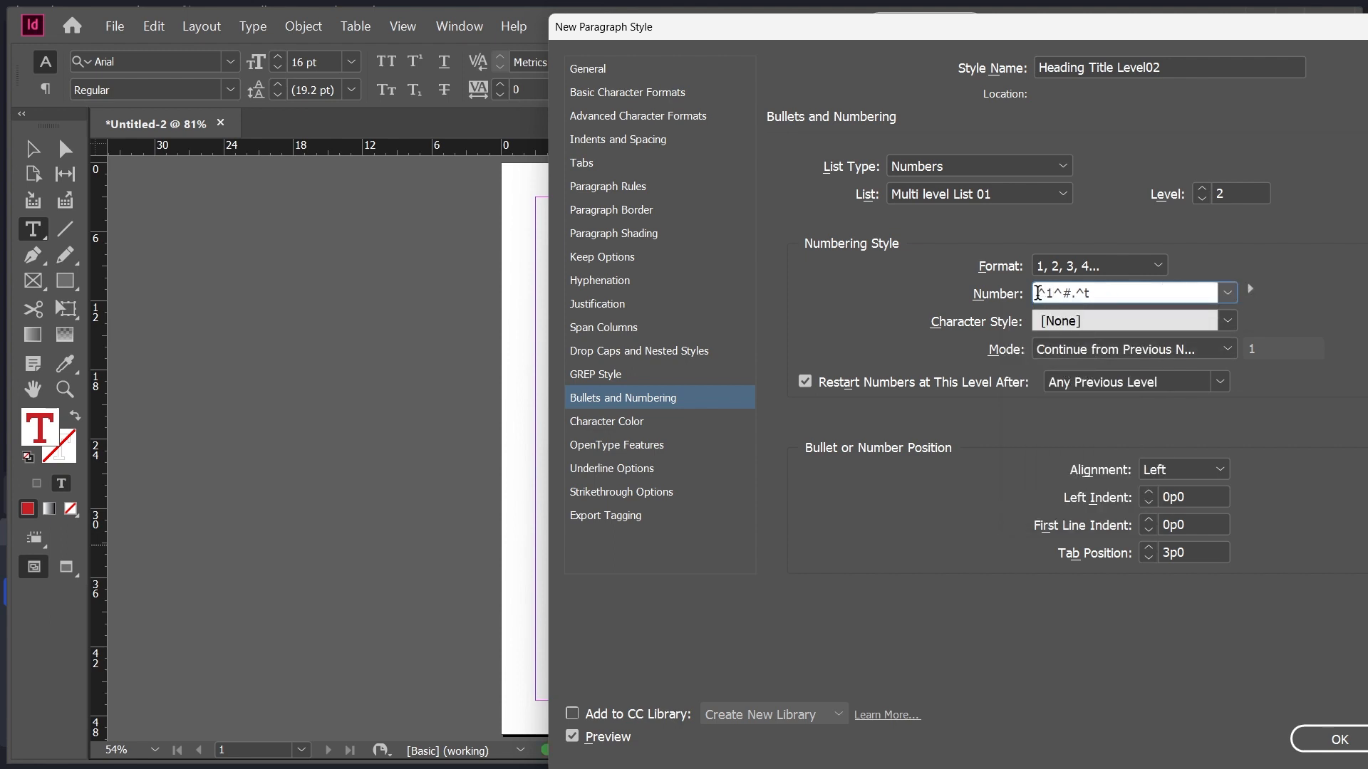
# Step: Add a period after the Level 1 placeholder so the number expression reads ^1.^#.^t, and refresh the preview
pyautogui.moveTo(1037, 293); pyautogui.dragTo(1052, 293)
pyautogui.moveTo(955, 30); pyautogui.dragTo(1062, 37)
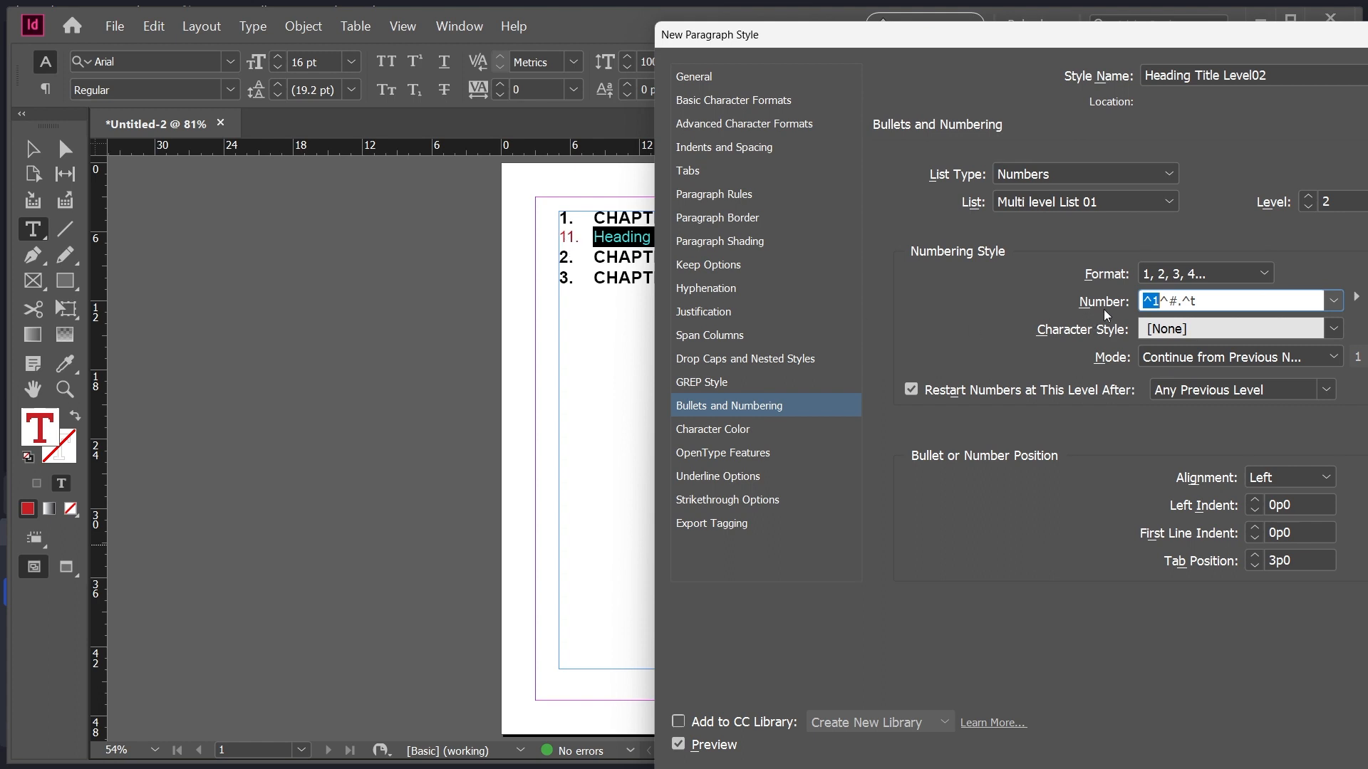
pyautogui.click(1160, 302)
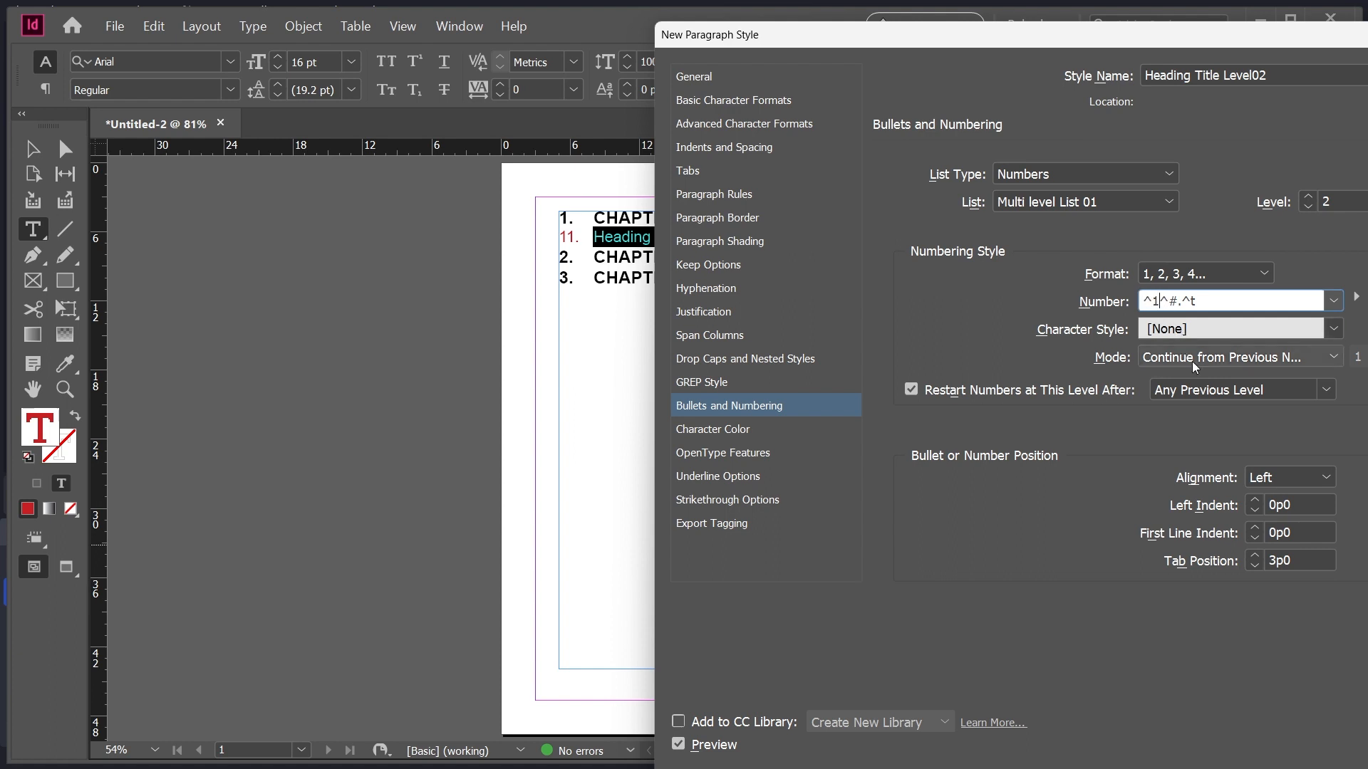
pyautogui.write('.')
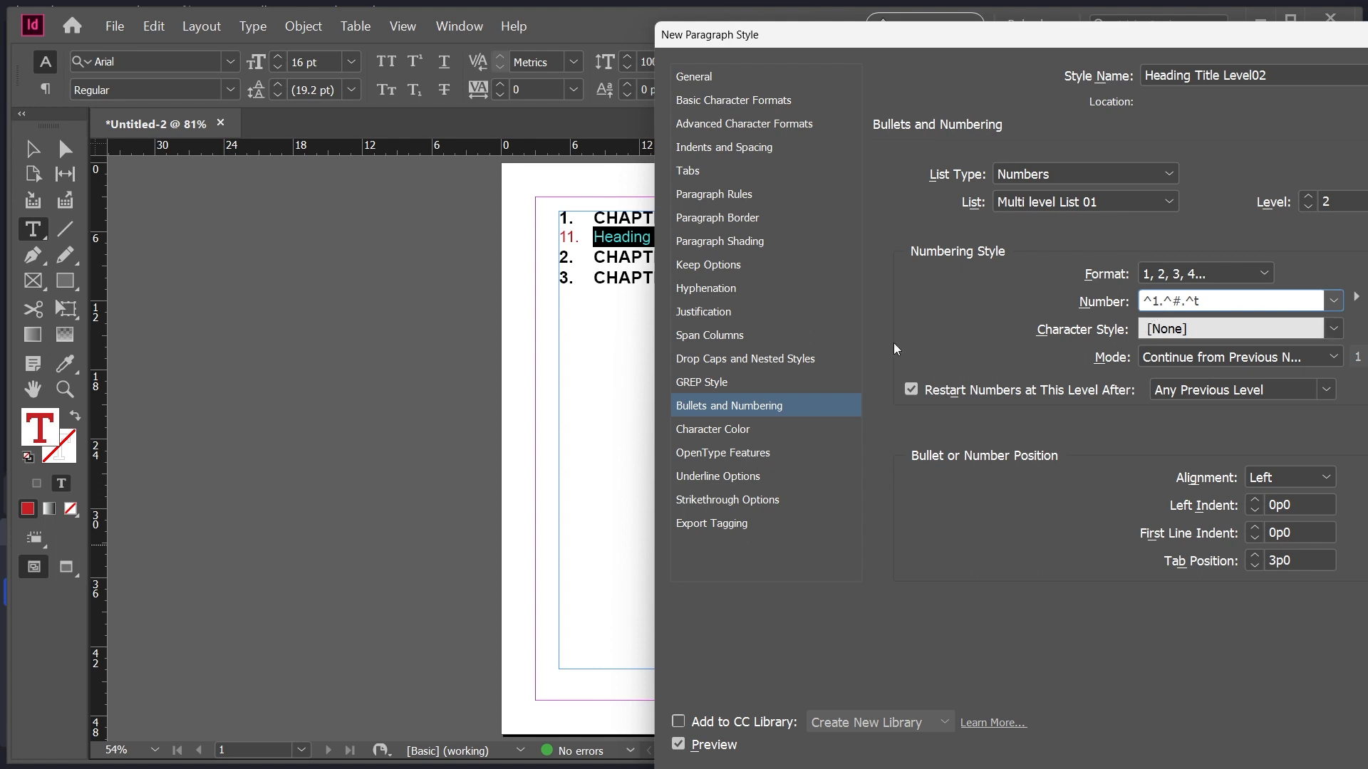
pyautogui.click(678, 744)
pyautogui.click(678, 744)
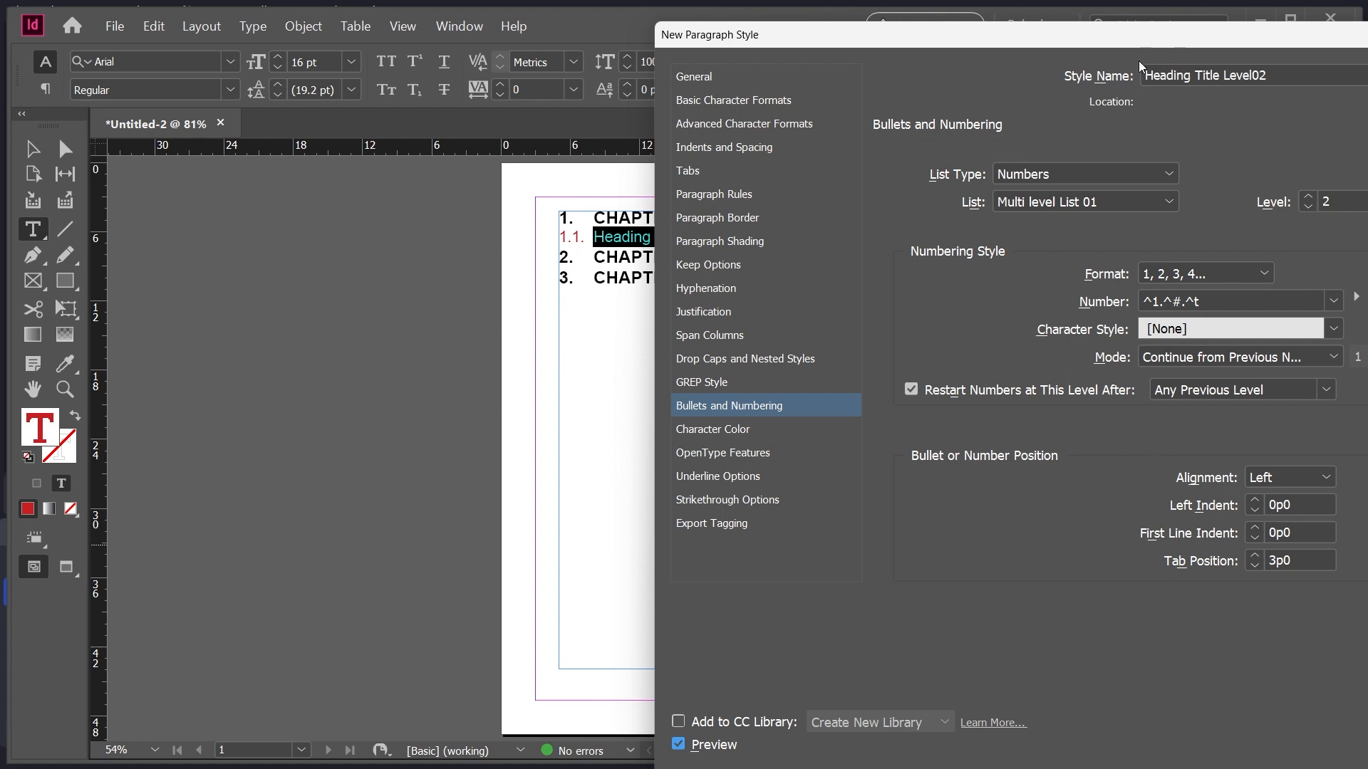
# Step: Increase the heading style's left indent until its number lines up under the chapter title text
pyautogui.moveTo(1138, 35); pyautogui.dragTo(992, 34)
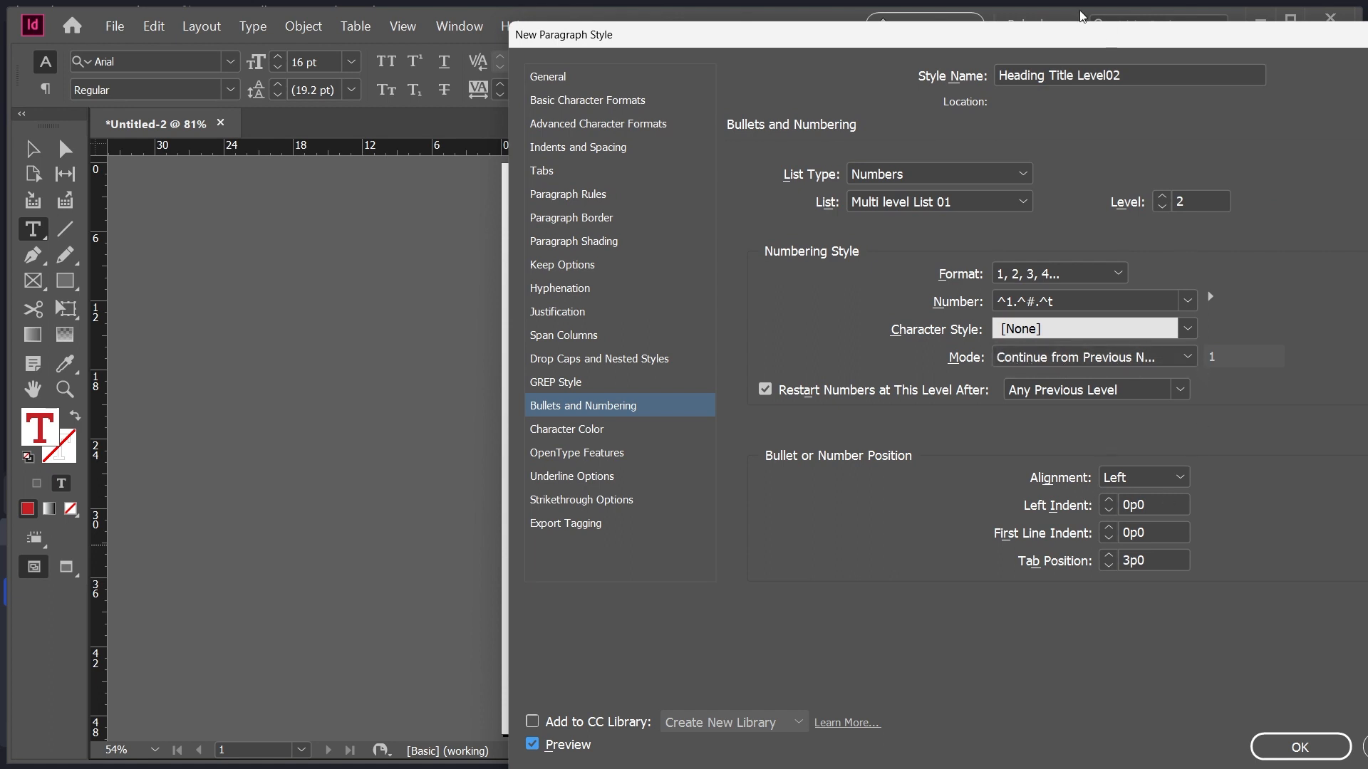
pyautogui.moveTo(1043, 34); pyautogui.dragTo(1157, 34)
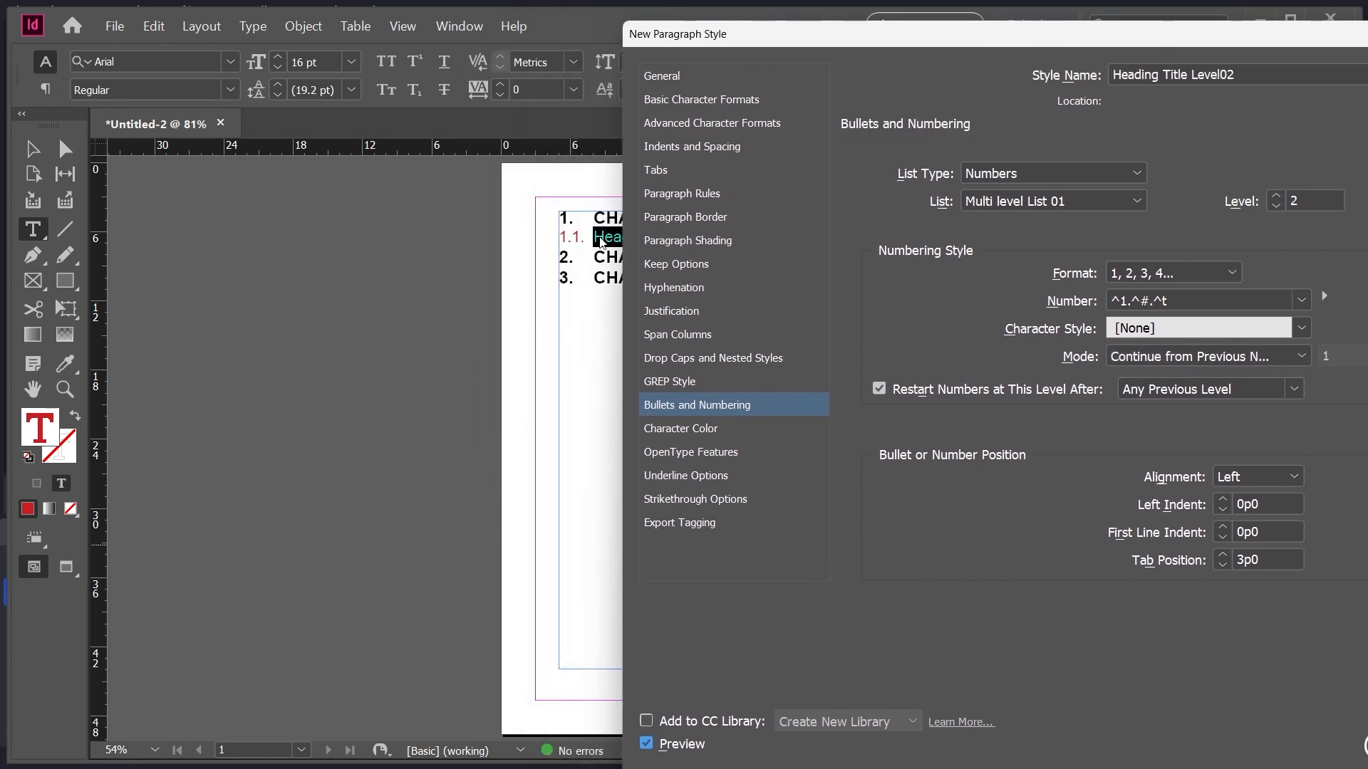
pyautogui.moveTo(777, 35); pyautogui.dragTo(926, 62)
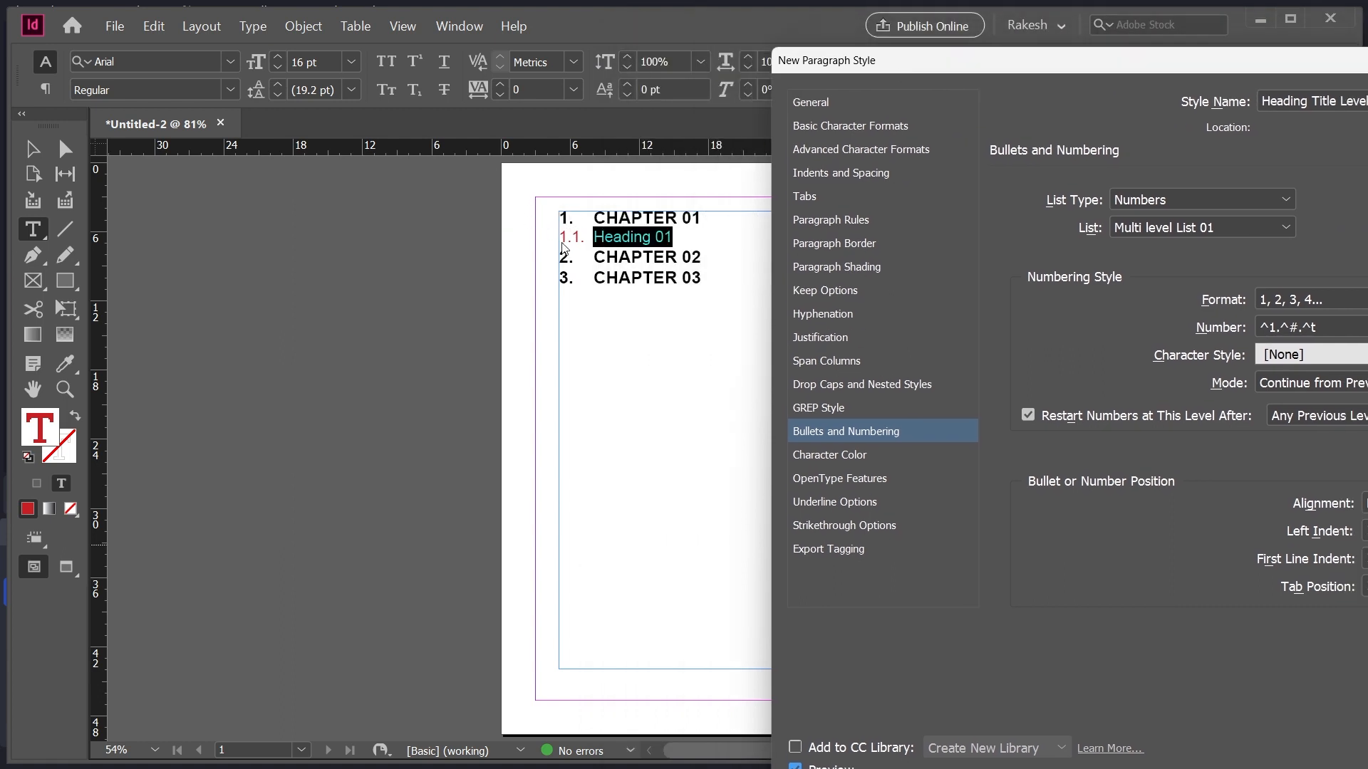
pyautogui.moveTo(890, 60); pyautogui.dragTo(794, 21)
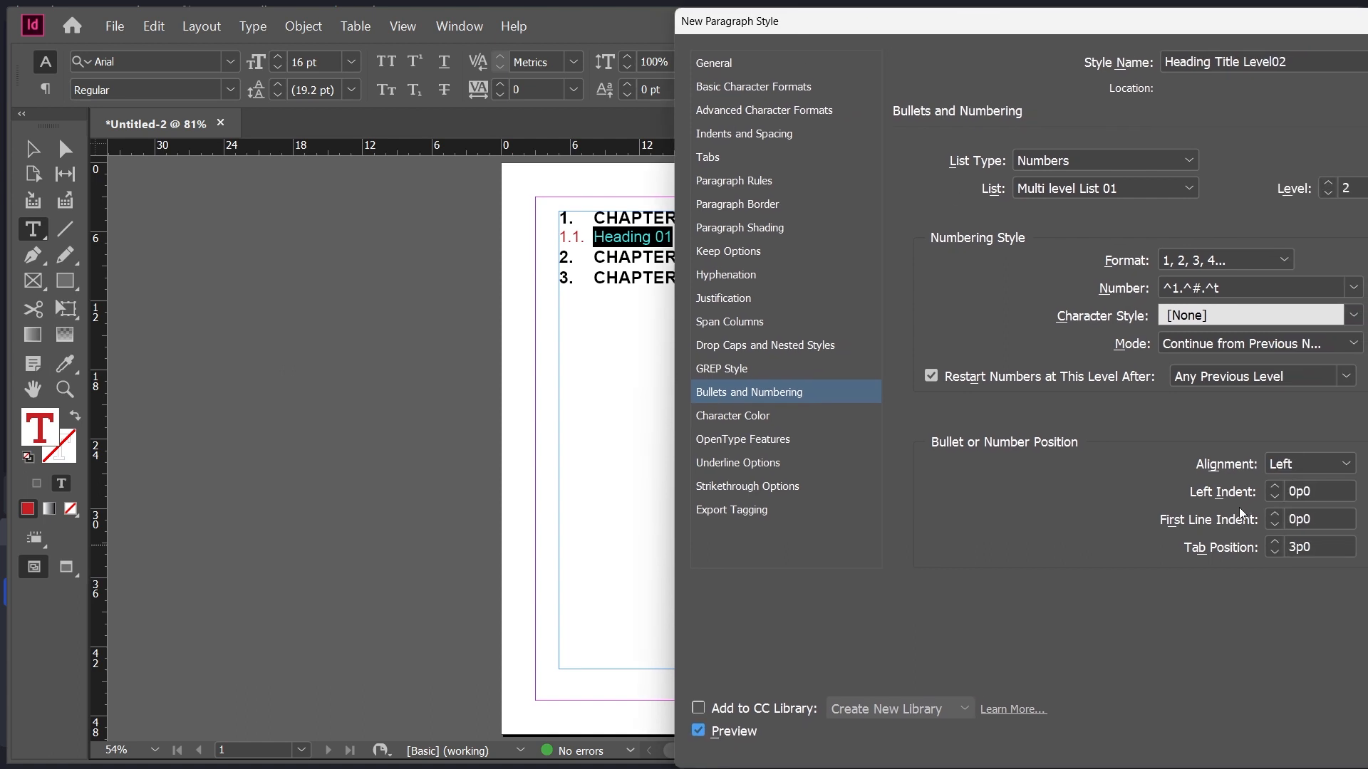
pyautogui.click(1276, 487)
pyautogui.click(1275, 487)
pyautogui.click(1276, 487)
pyautogui.click(1275, 487)
pyautogui.click(1275, 487)
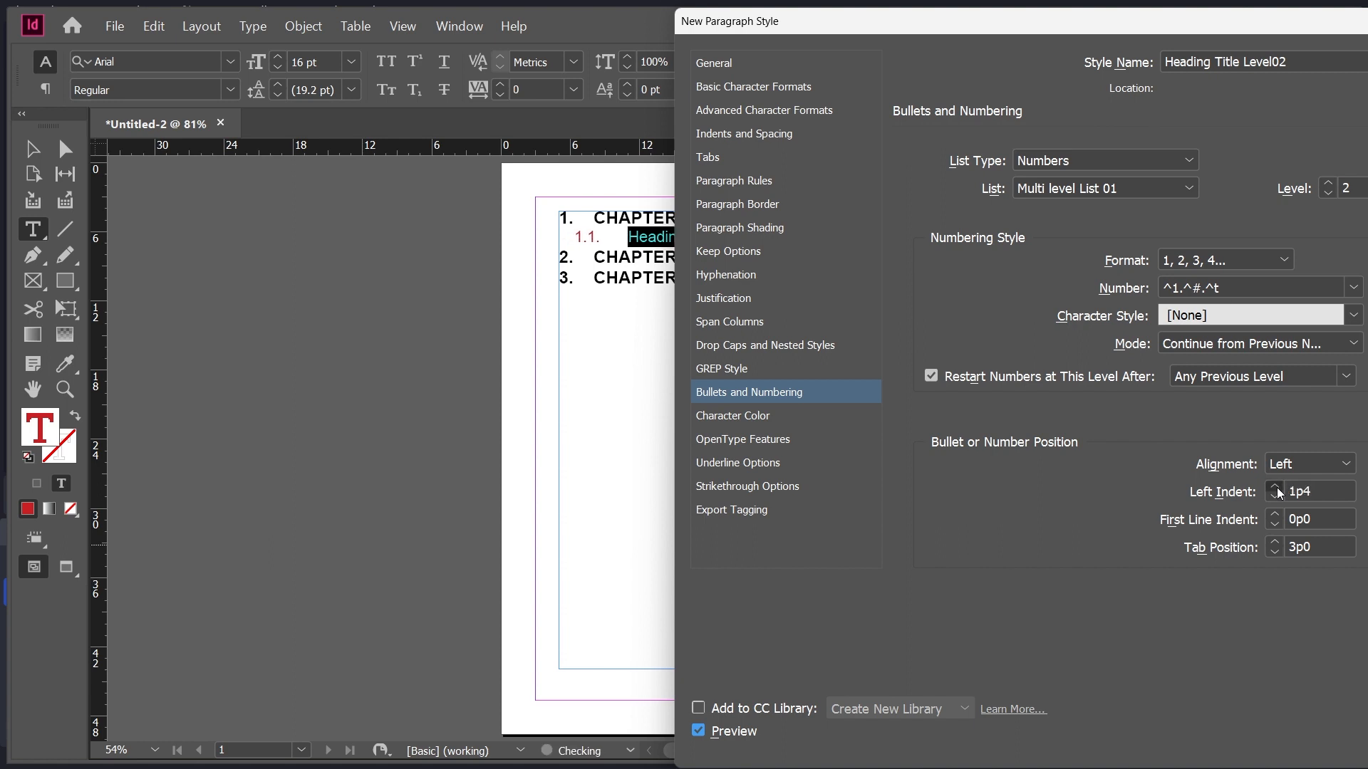
pyautogui.click(1275, 487)
pyautogui.click(1275, 487)
pyautogui.click(1275, 487)
pyautogui.click(1275, 487)
pyautogui.click(1275, 487)
# Step: Save the Heading Title Level02 paragraph style
pyautogui.moveTo(790, 21); pyautogui.dragTo(685, 20)
pyautogui.moveTo(1163, 25); pyautogui.dragTo(1005, 4)
pyautogui.click(1224, 724)
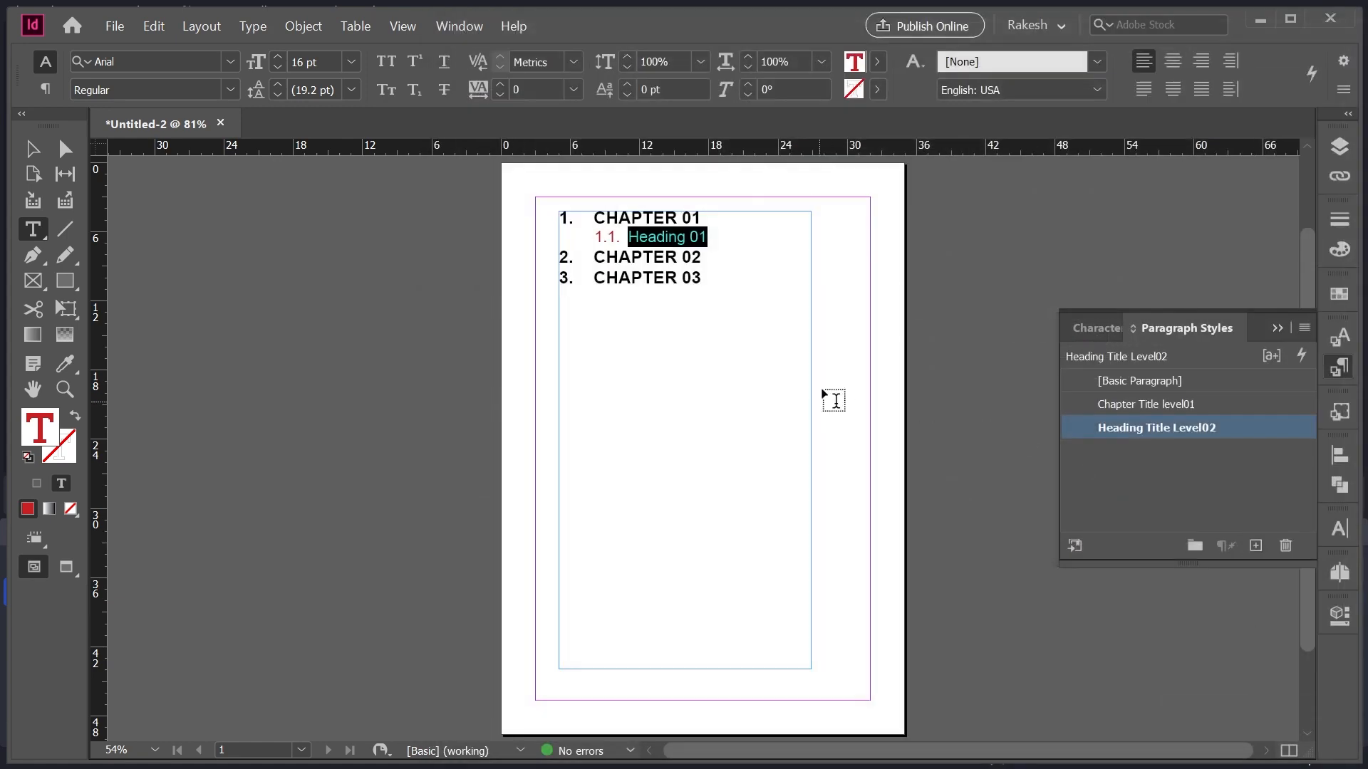
# Step: Add a new line reading "Heading 02" directly below Heading 01
pyautogui.click(710, 239)
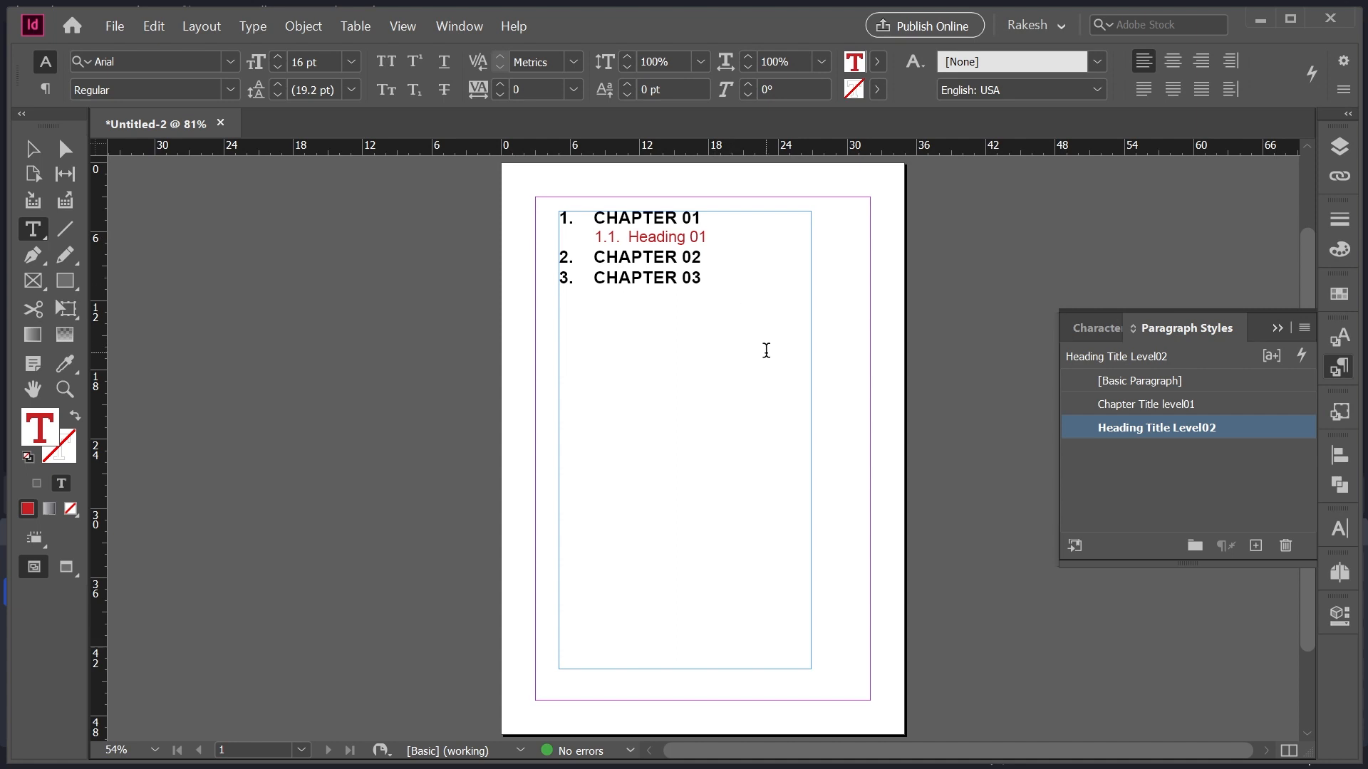
pyautogui.press('Return')
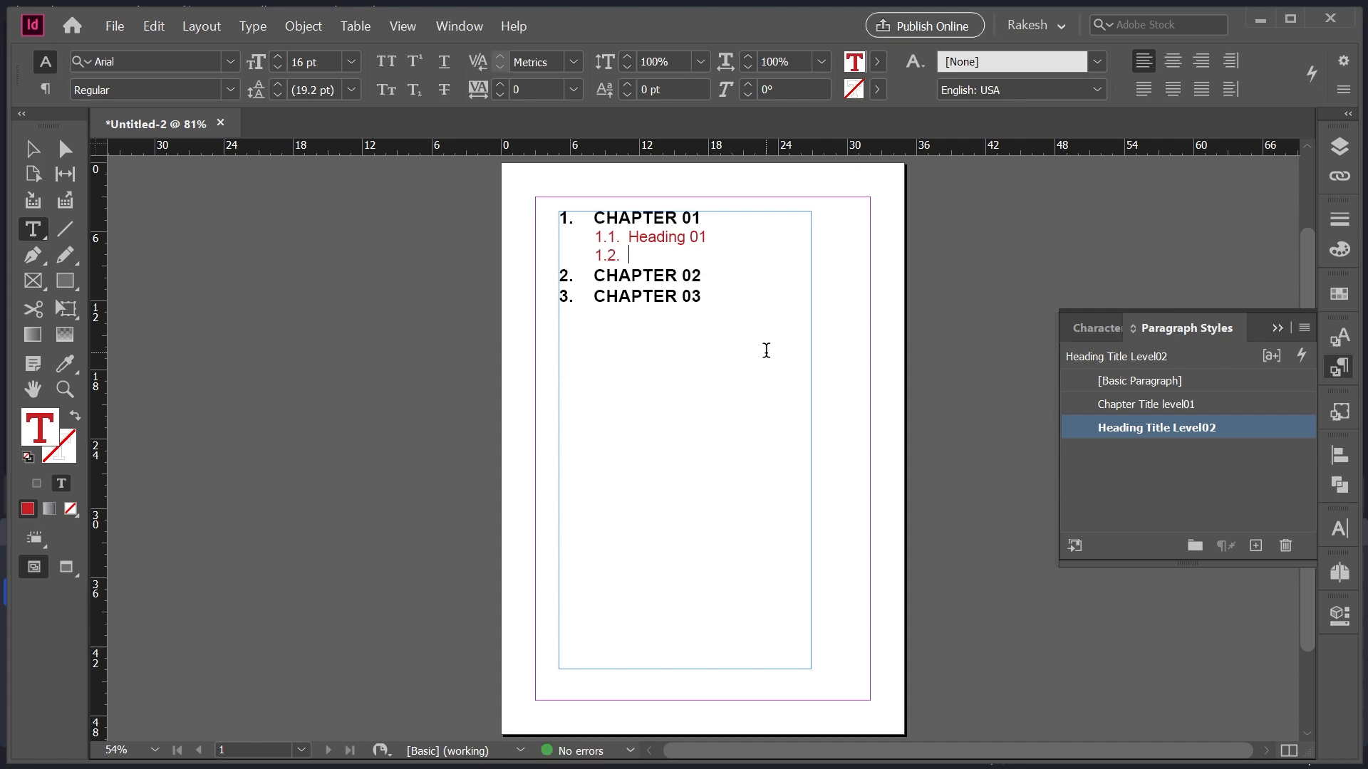
pyautogui.write('Heading 02')
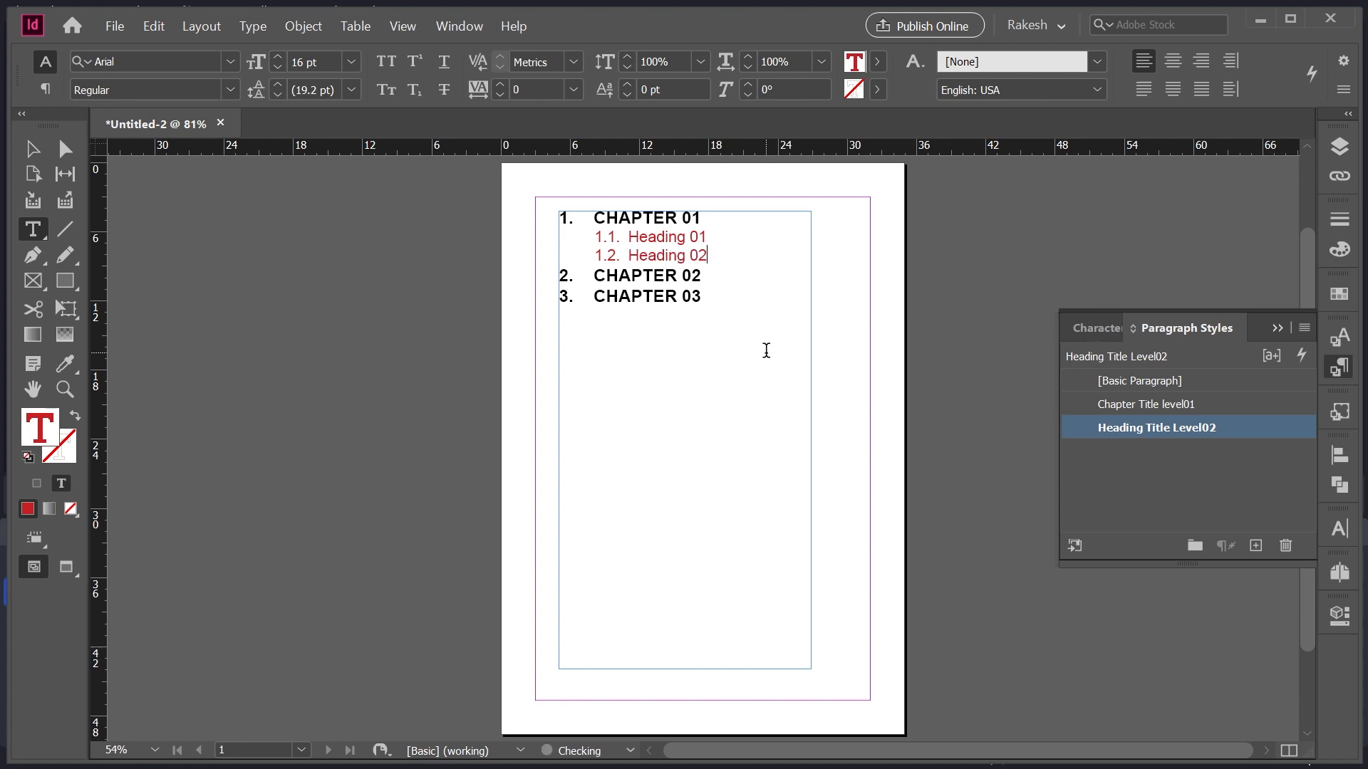
# Step: Add a line "Heading 01" below CHAPTER 02 and apply the Heading Title Level02 paragraph style to it
pyautogui.click(701, 276)
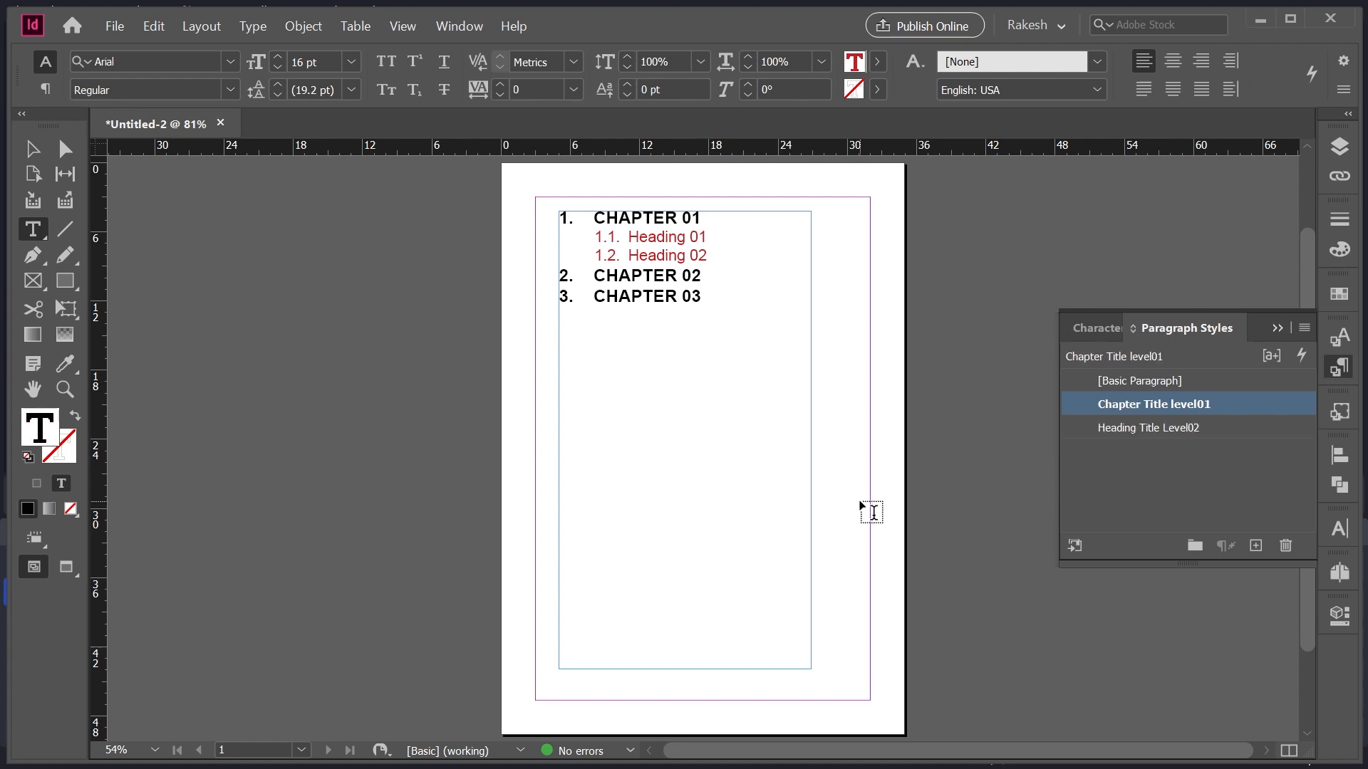
pyautogui.press('Return')
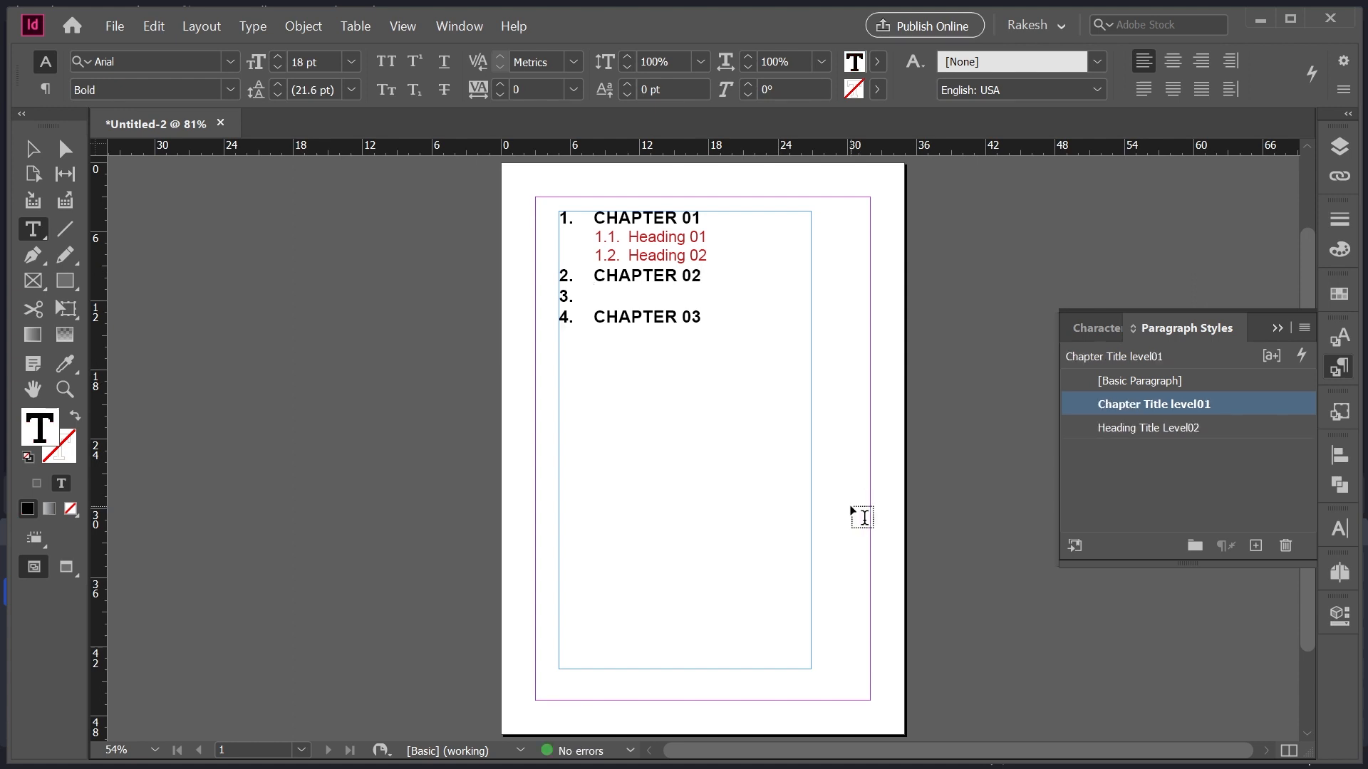
pyautogui.write('Heading 01')
pyautogui.moveTo(685, 299); pyautogui.dragTo(597, 298)
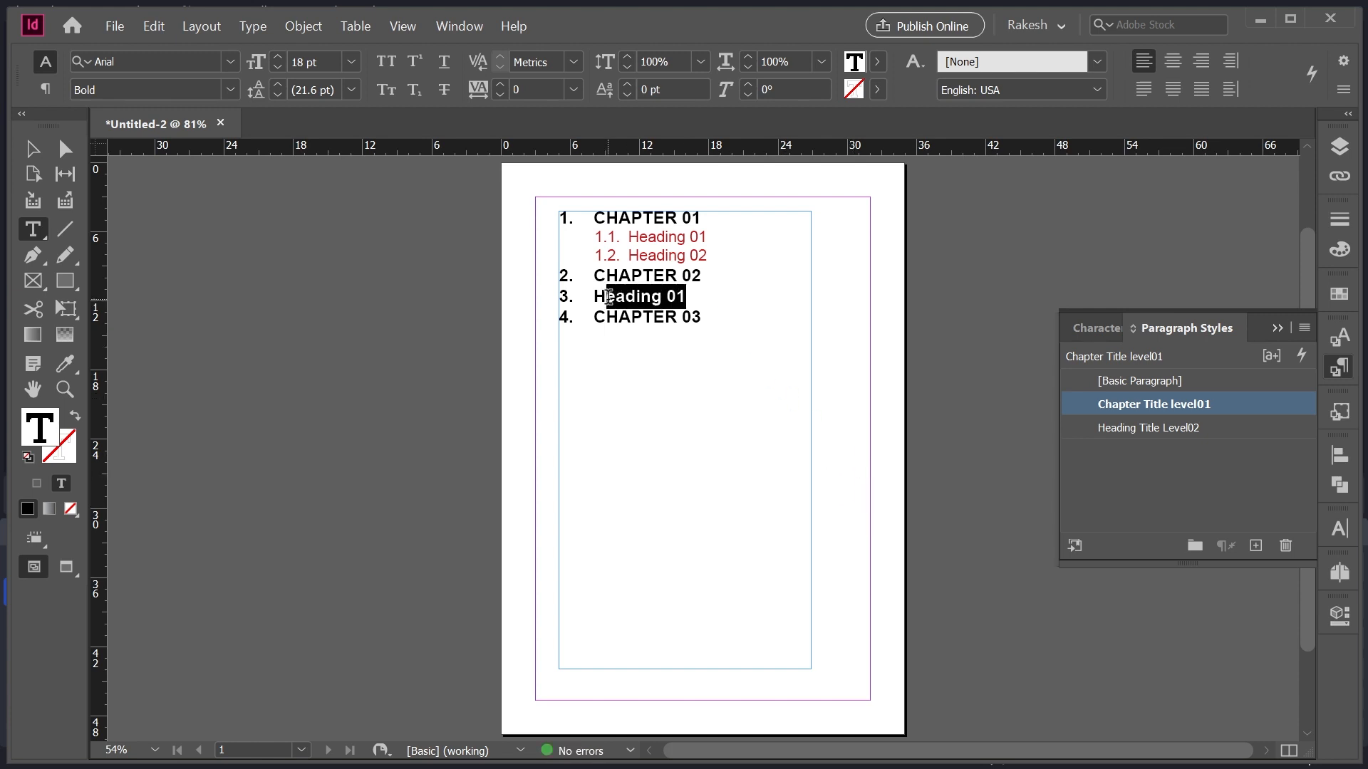
pyautogui.click(694, 317)
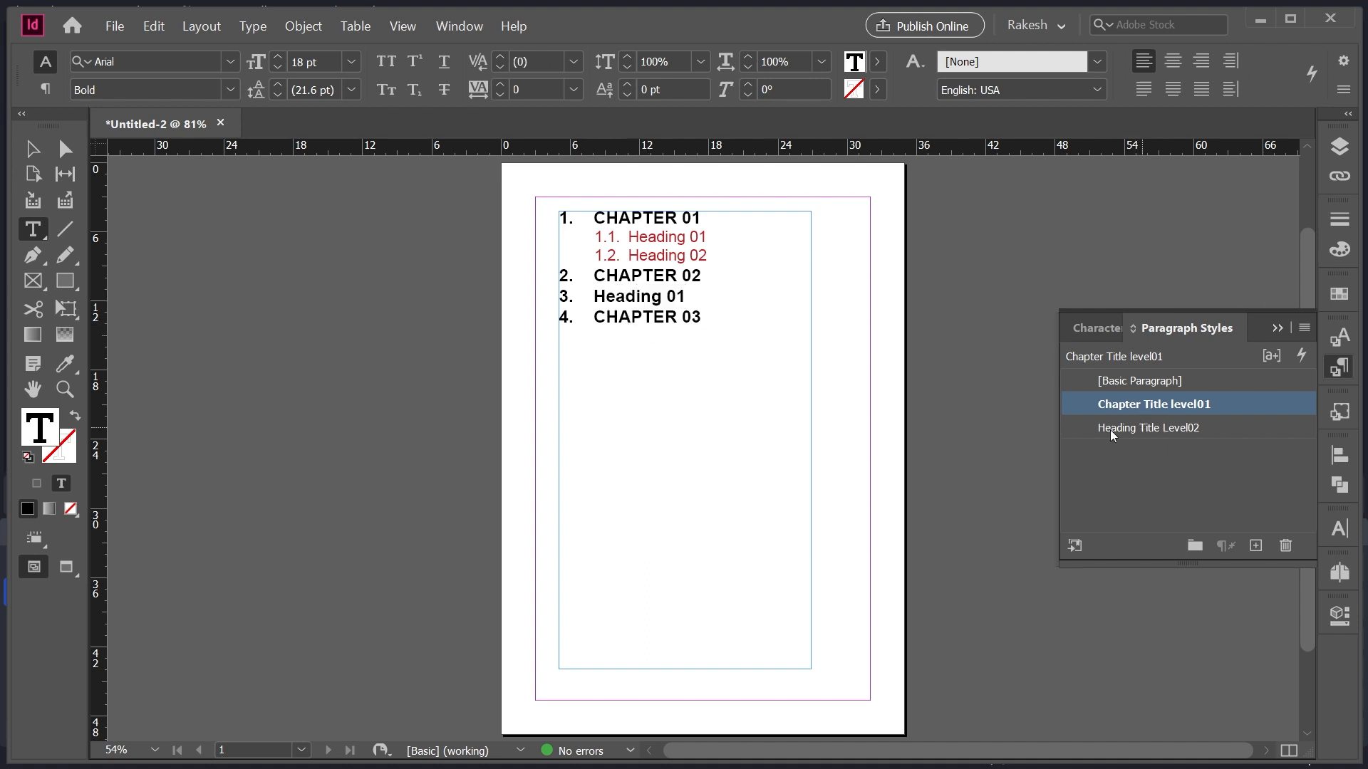
pyautogui.click(635, 297)
pyautogui.click(1152, 428)
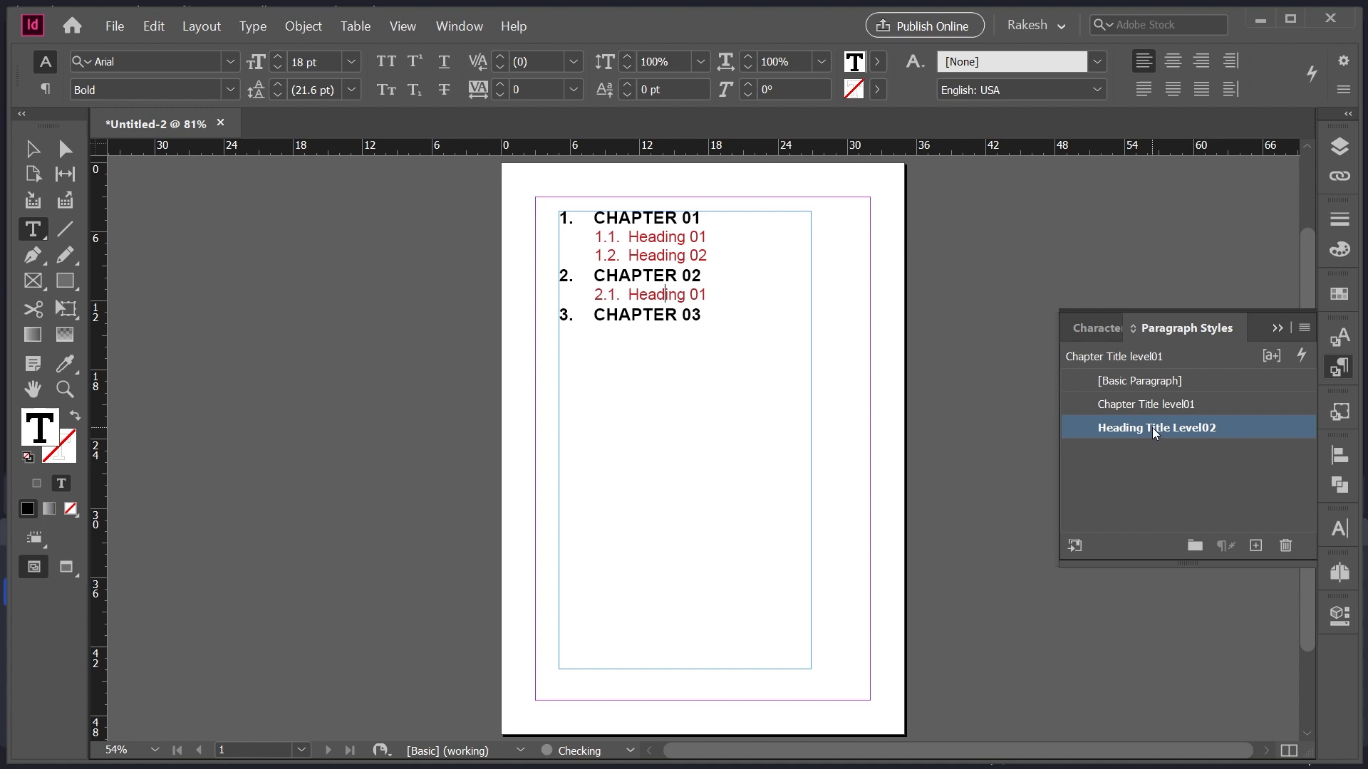
# Step: Add the lines "Heading 02" and "Heading 03" below Heading 01 under CHAPTER 02
pyautogui.click(597, 294)
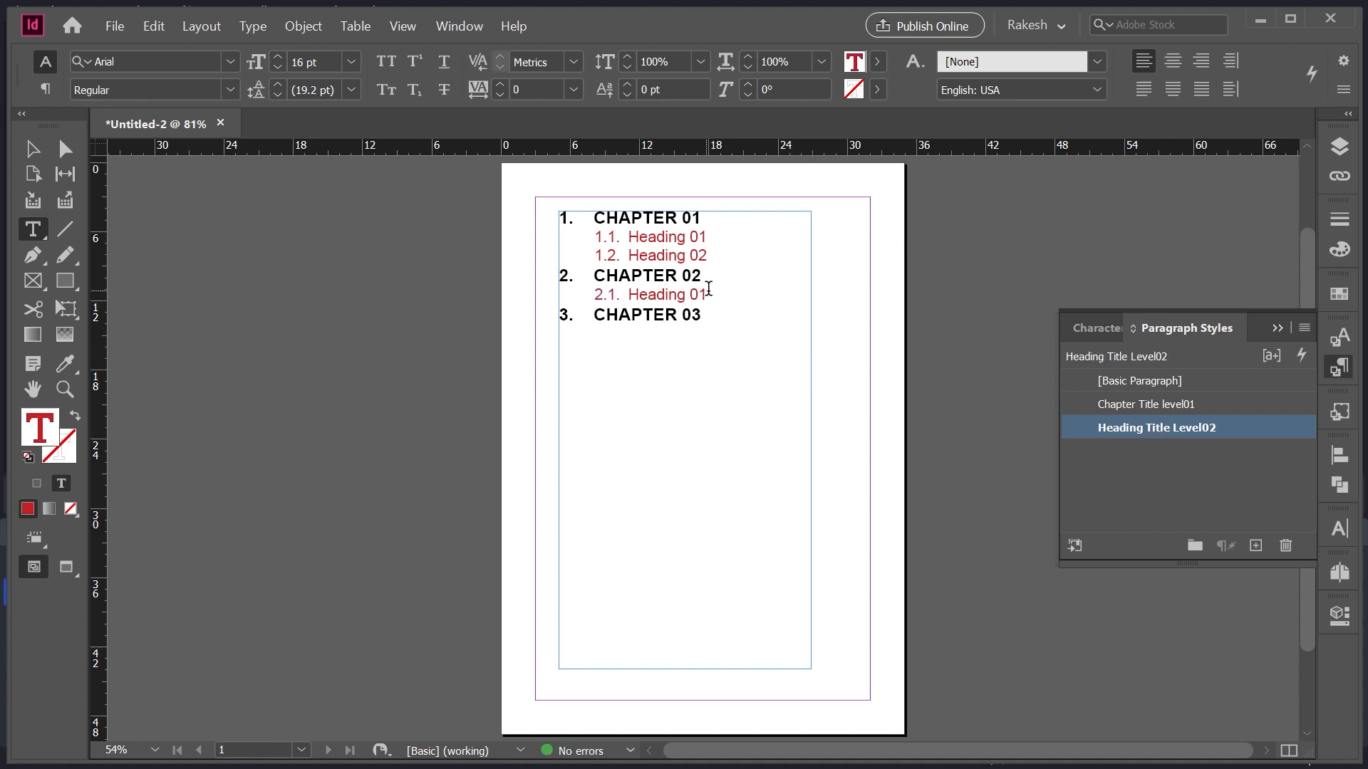
pyautogui.press('Return')
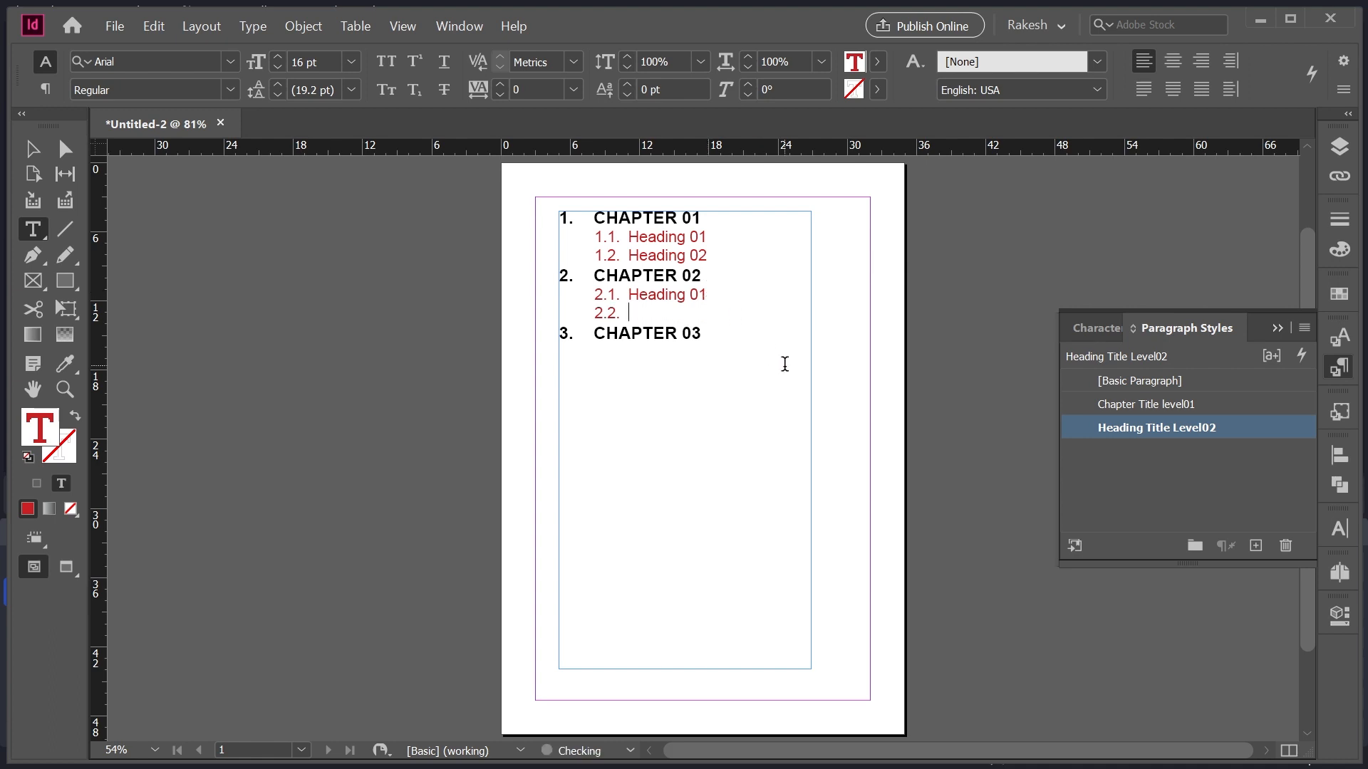
pyautogui.write('Heading 02')
pyautogui.press('Return')
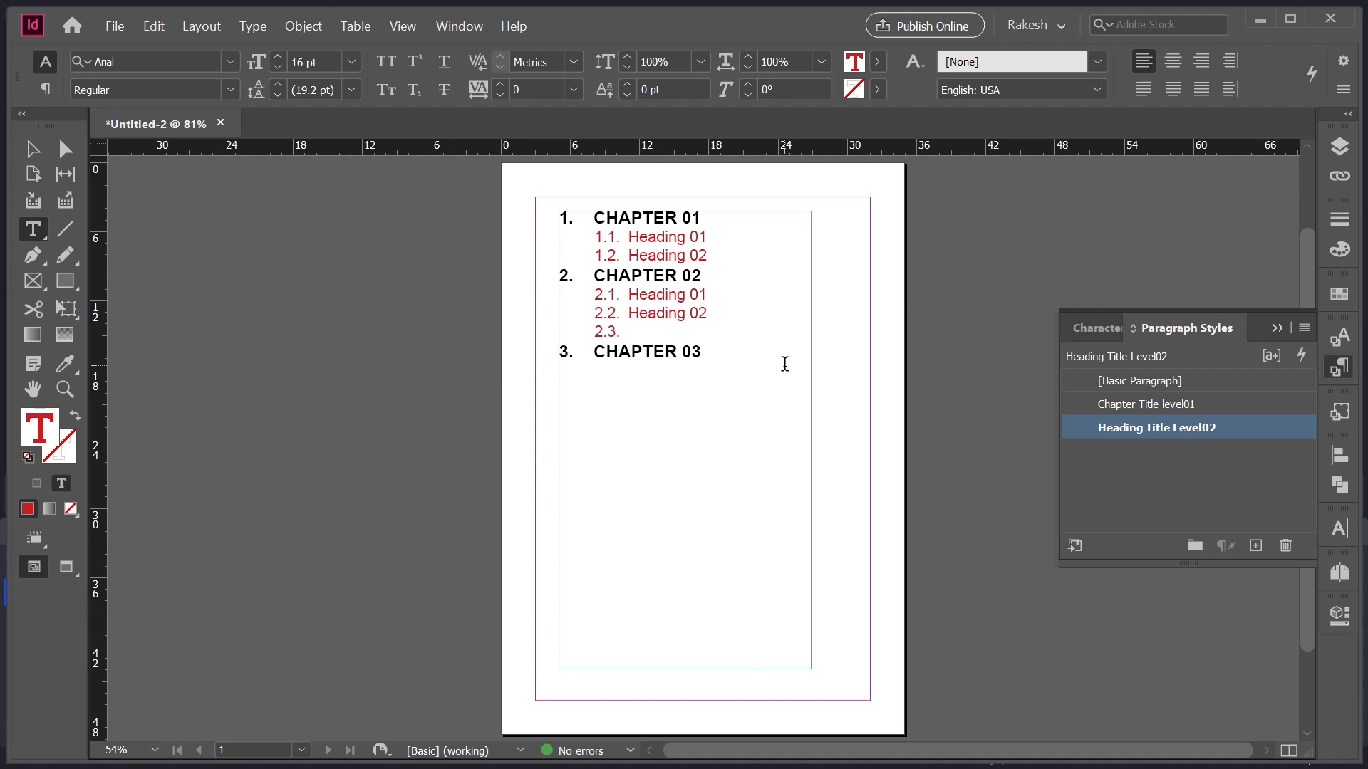
pyautogui.write('Heading 03')
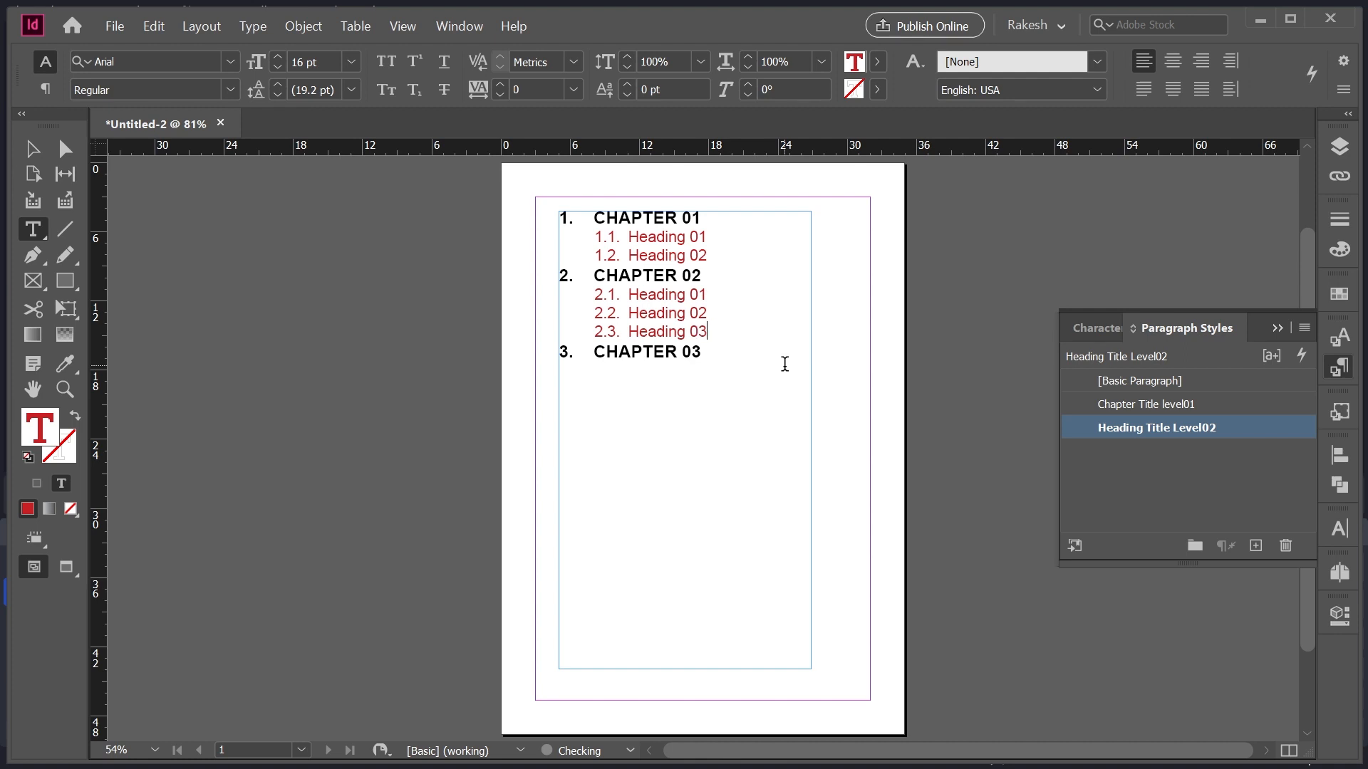
# Step: Set the next style of the Chapter Title level01 paragraph style to Heading Title Level02 and save it
pyautogui.click(763, 473)
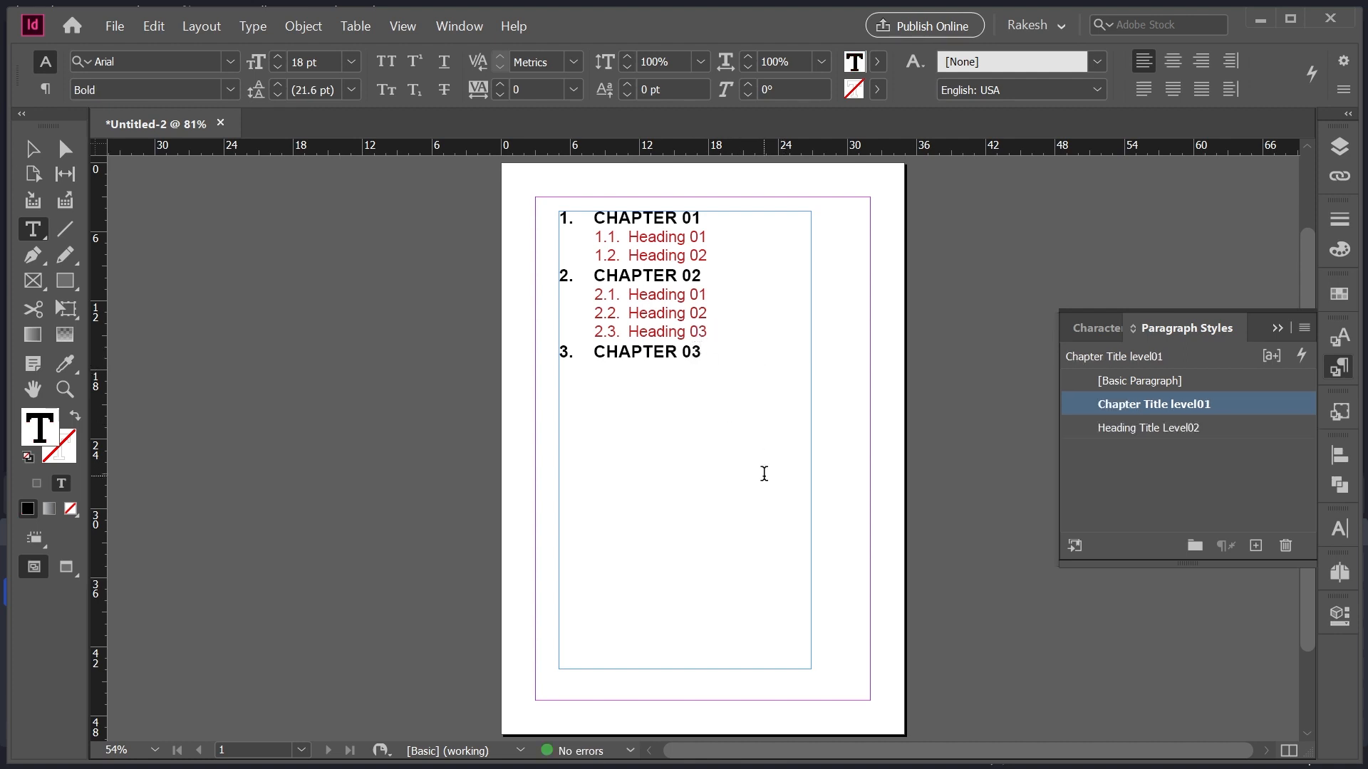
pyautogui.press('Return')
pyautogui.rightClick(1145, 409)
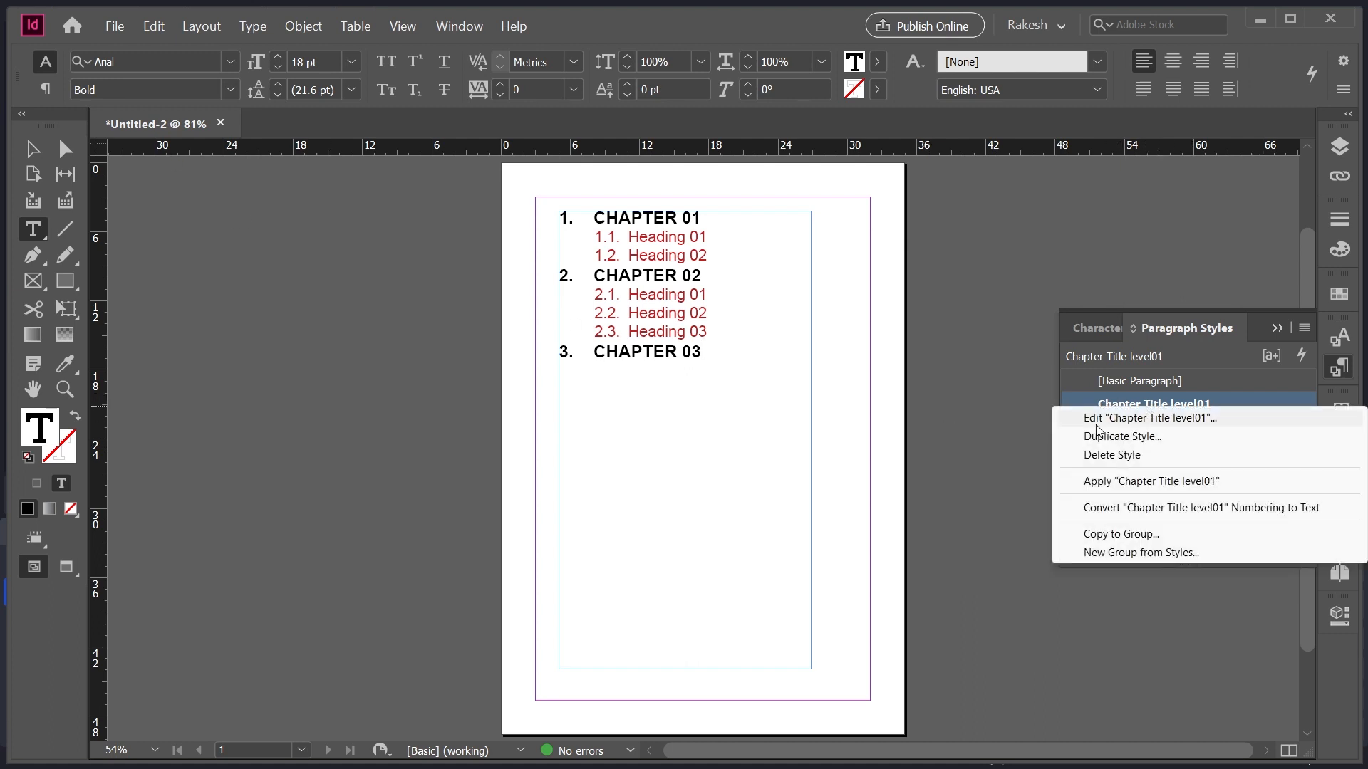
pyautogui.click(1120, 419)
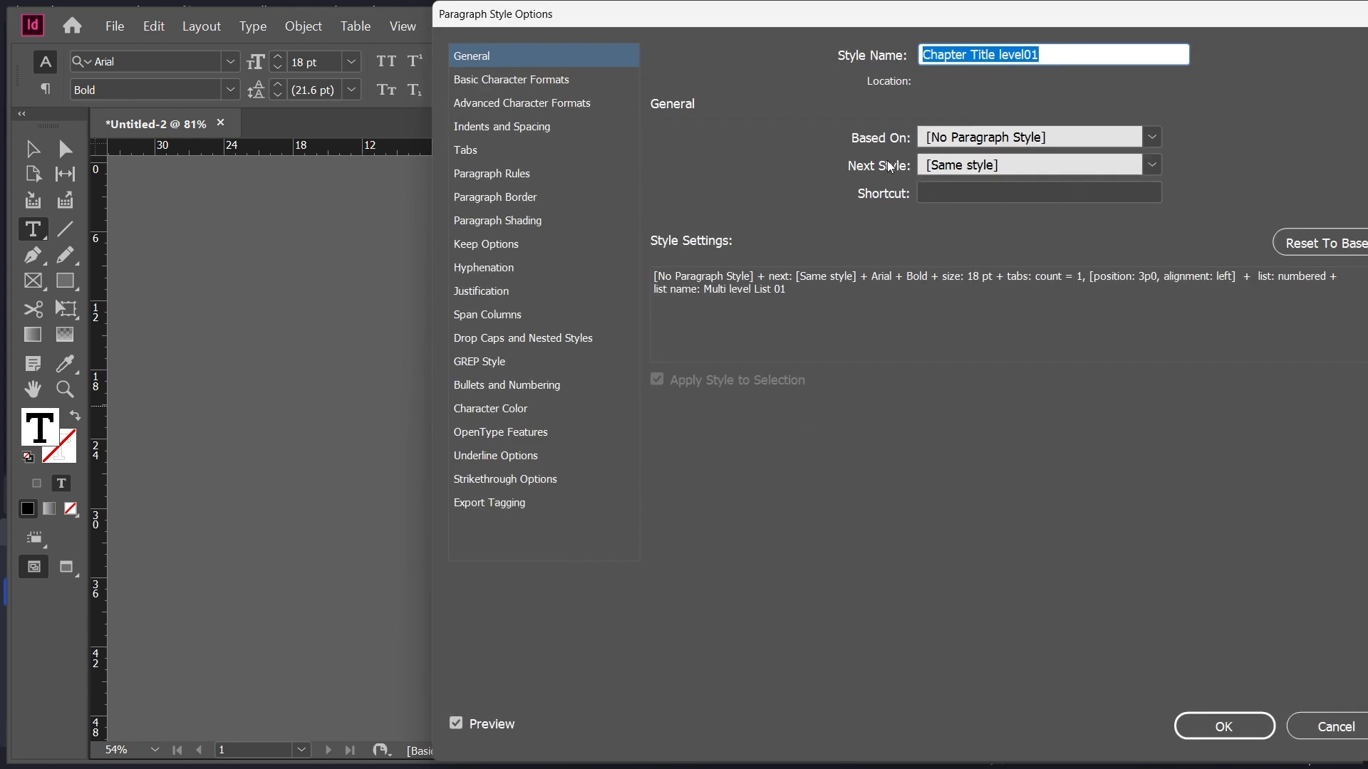
pyautogui.click(961, 168)
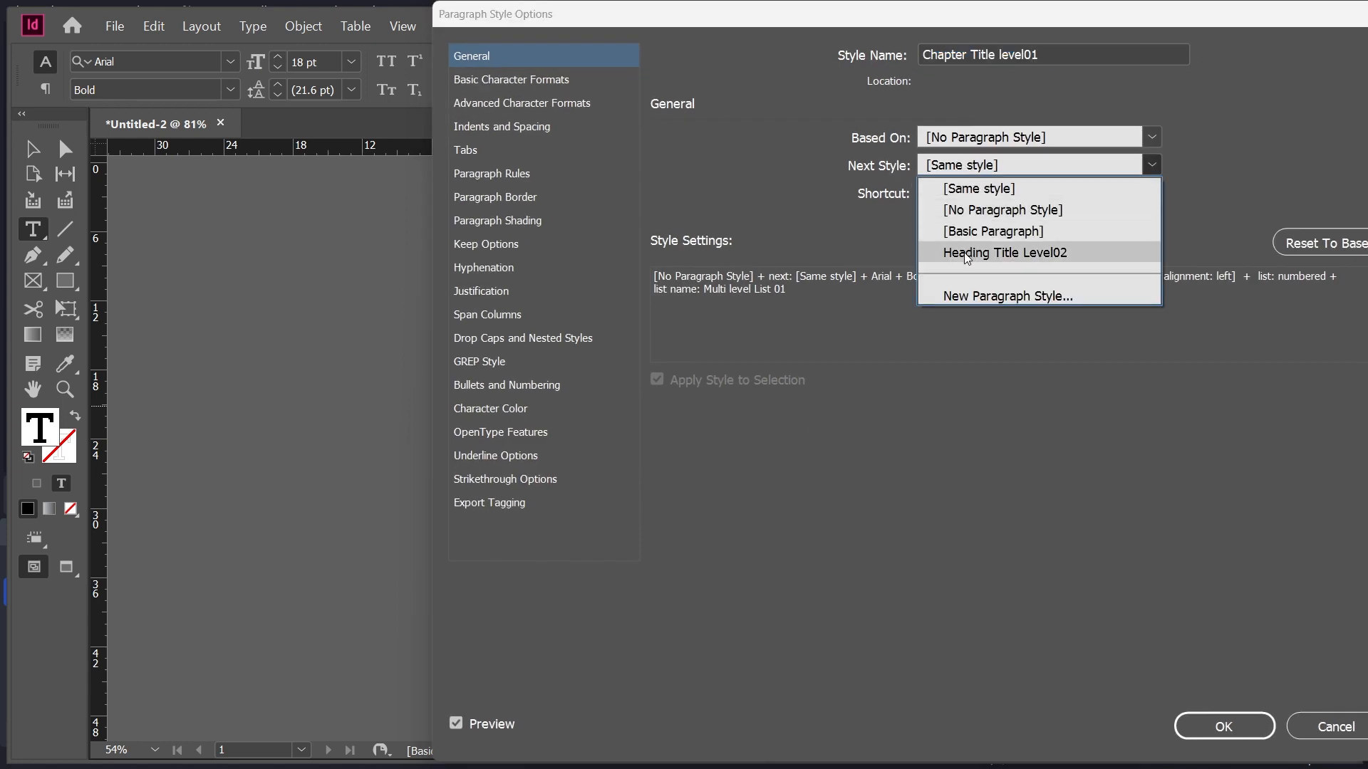
pyautogui.click(1051, 251)
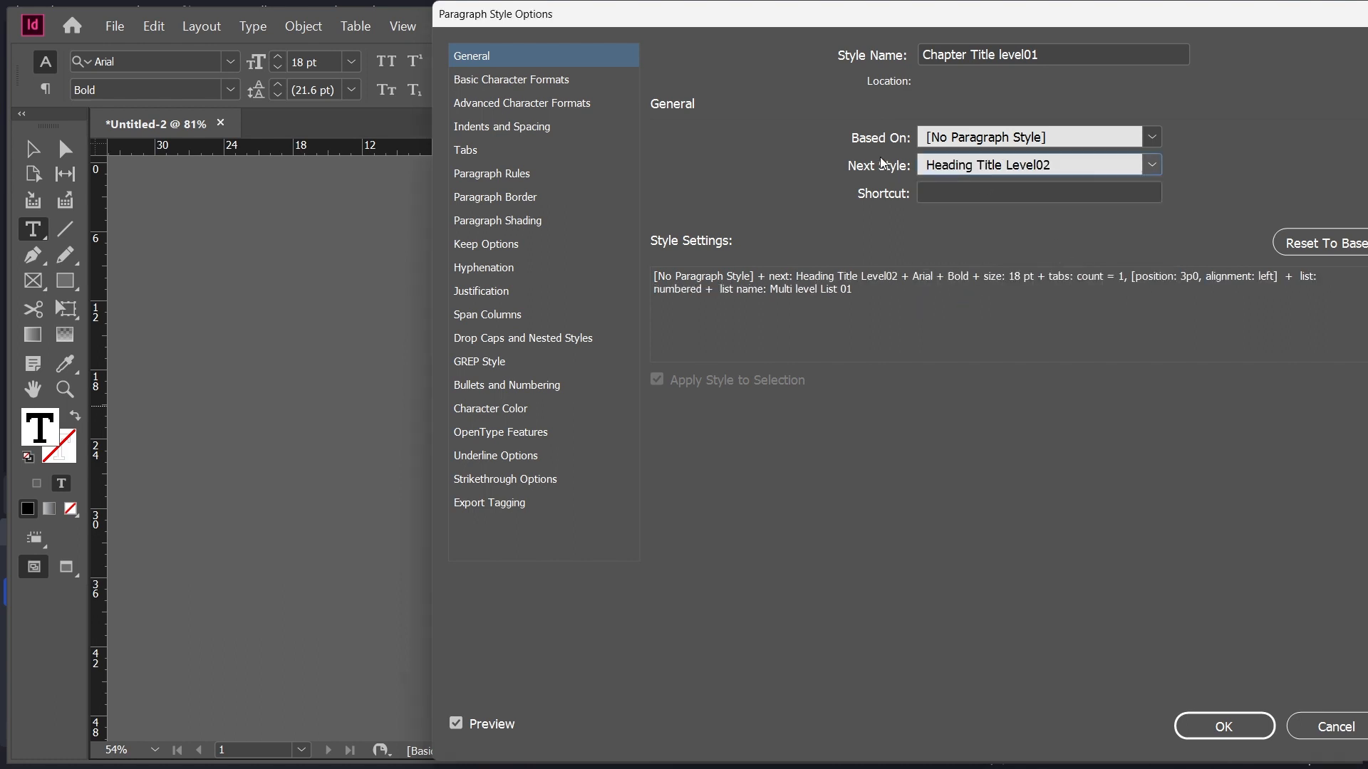
pyautogui.click(977, 166)
pyautogui.click(1003, 253)
pyautogui.click(1225, 724)
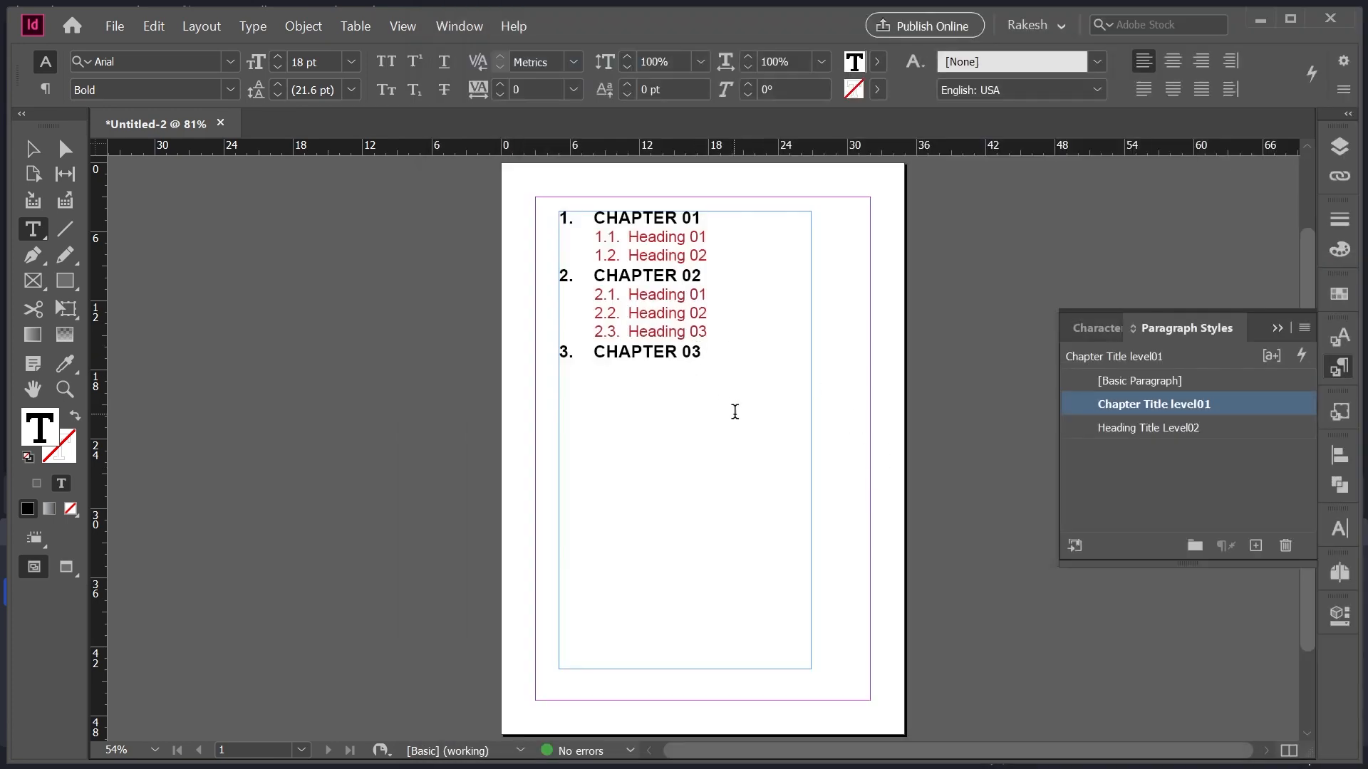
# Step: Add the level 2 lines "Heading 01" and "Heading 02" below CHAPTER 03
pyautogui.press('Return')
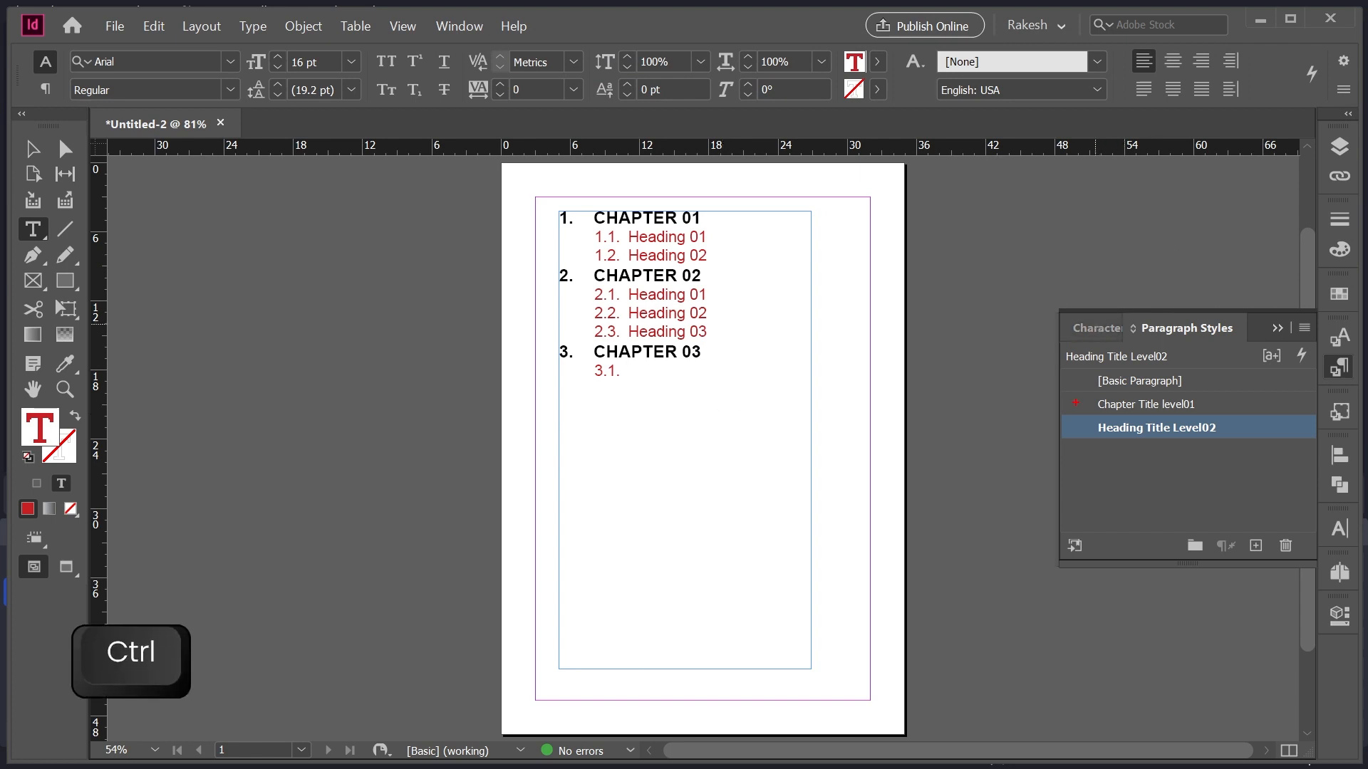
pyautogui.moveTo(1027, 400); pyautogui.dragTo(1306, 460)
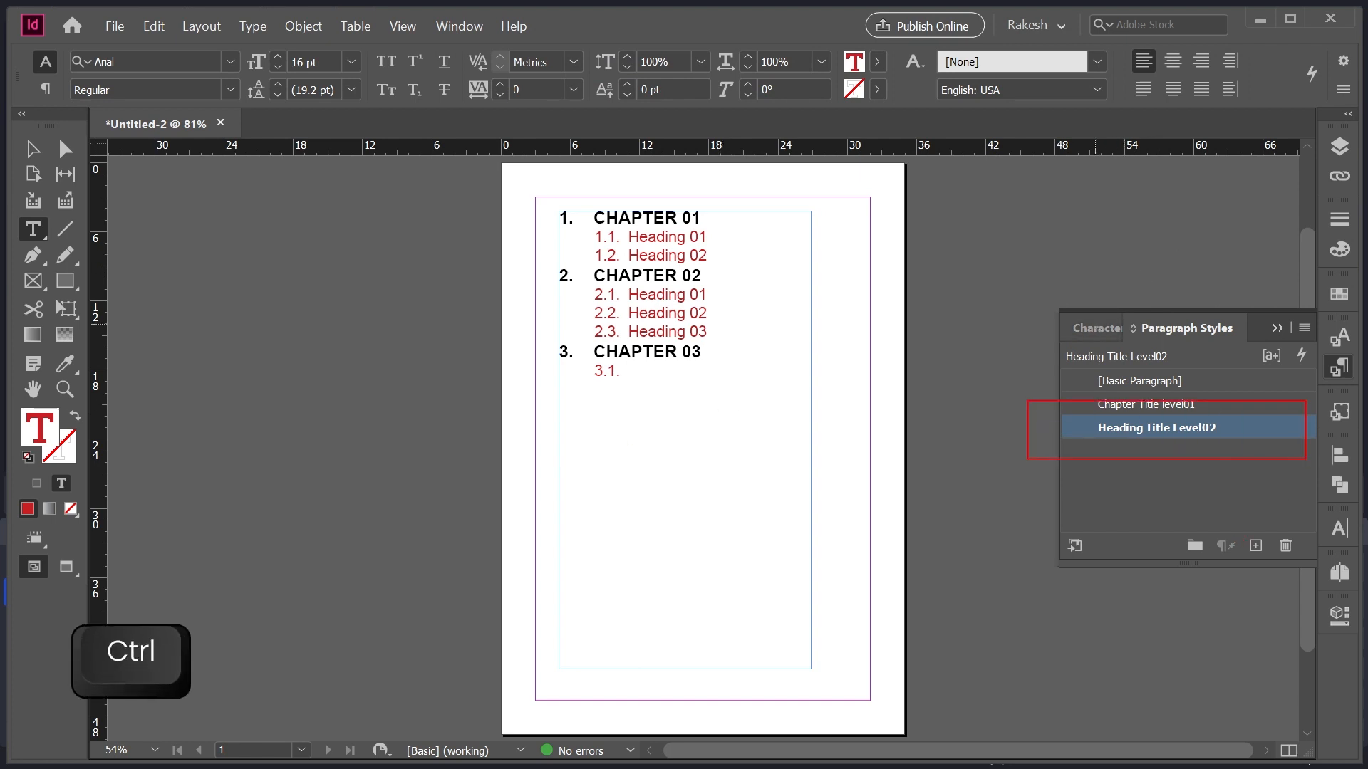
pyautogui.write('Hea')
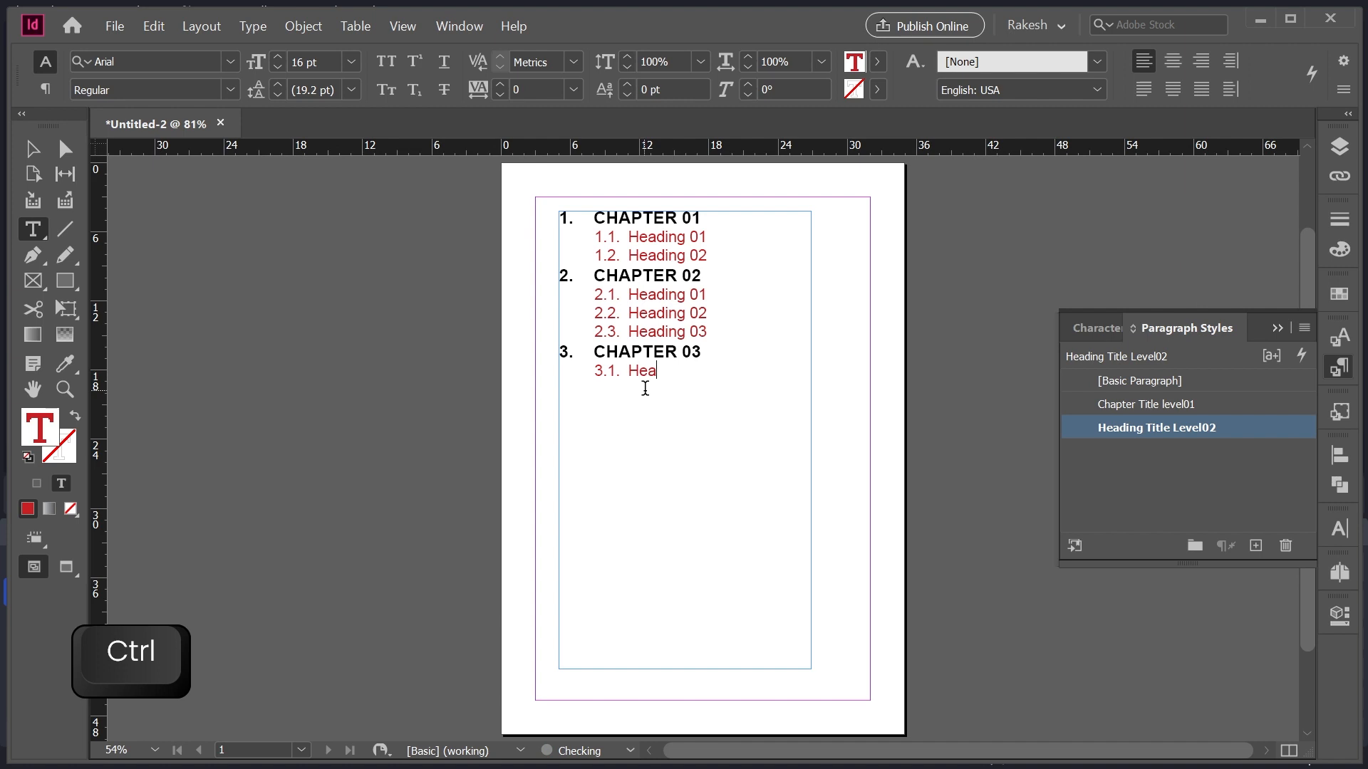
pyautogui.write('ding 01')
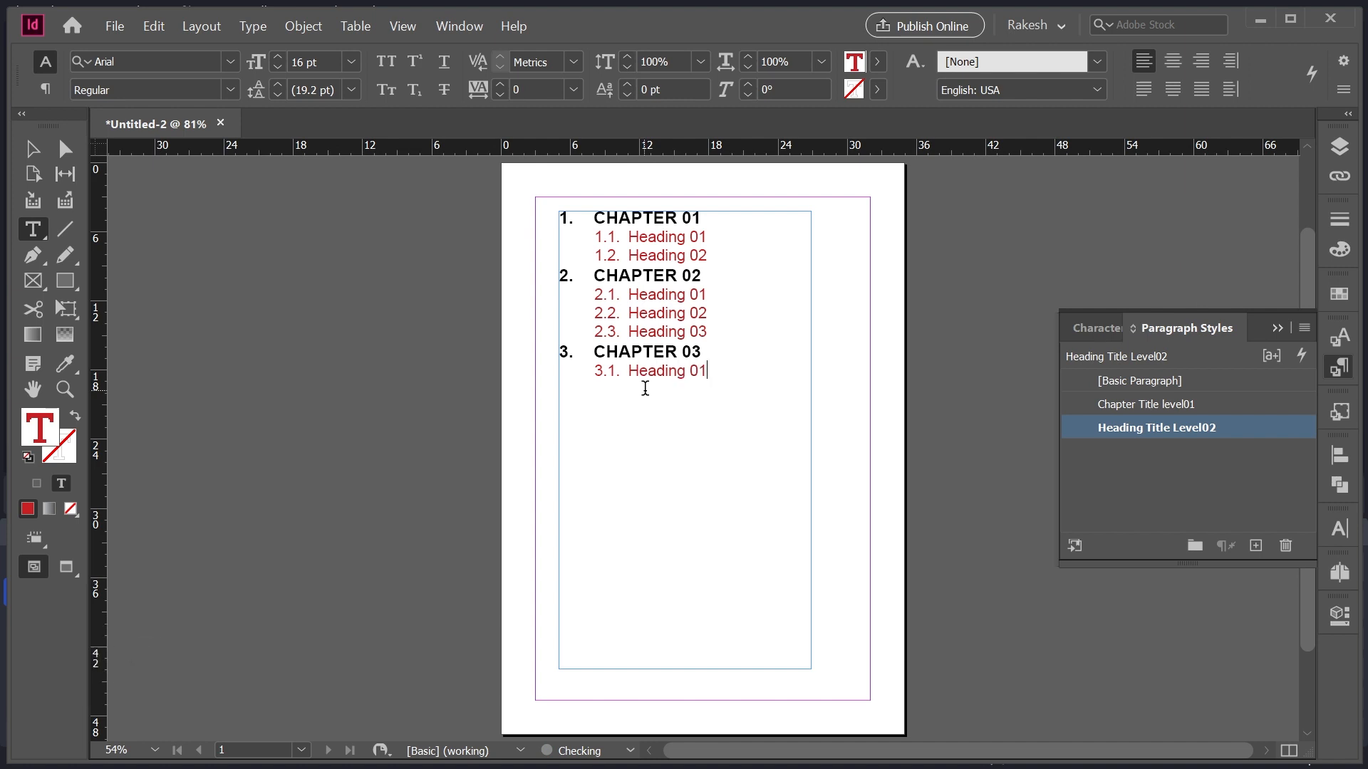
pyautogui.press('Return')
pyautogui.write('Heading 02')
# Step: Add a new last line "CHAPTER 04" and apply the Chapter Title level01 paragraph style to it
pyautogui.press('Return')
pyautogui.write('Chapter')
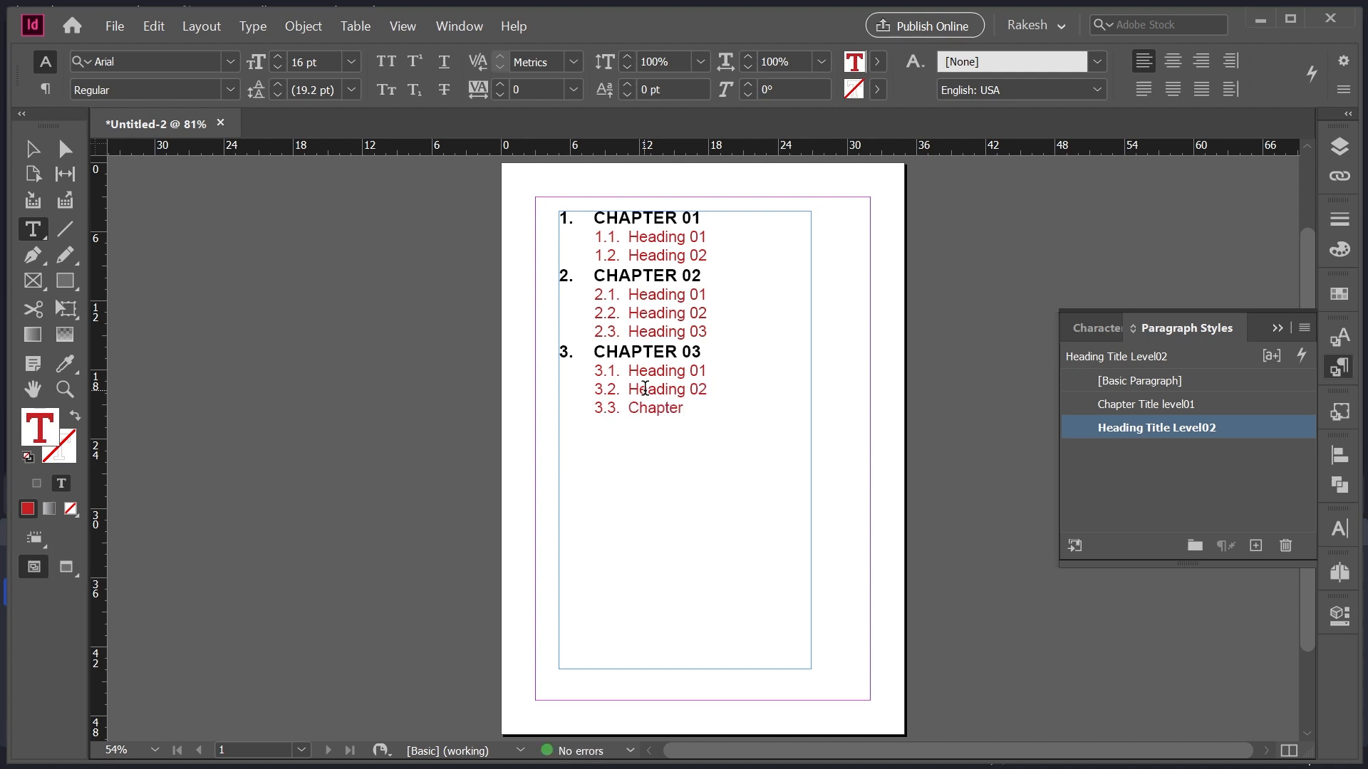
pyautogui.press('BackSpace')
pyautogui.press('BackSpace')
pyautogui.press('BackSpace')
pyautogui.press('BackSpace')
pyautogui.press('BackSpace')
pyautogui.press('BackSpace')
pyautogui.write('HAPTER 04')
pyautogui.click(1117, 404)
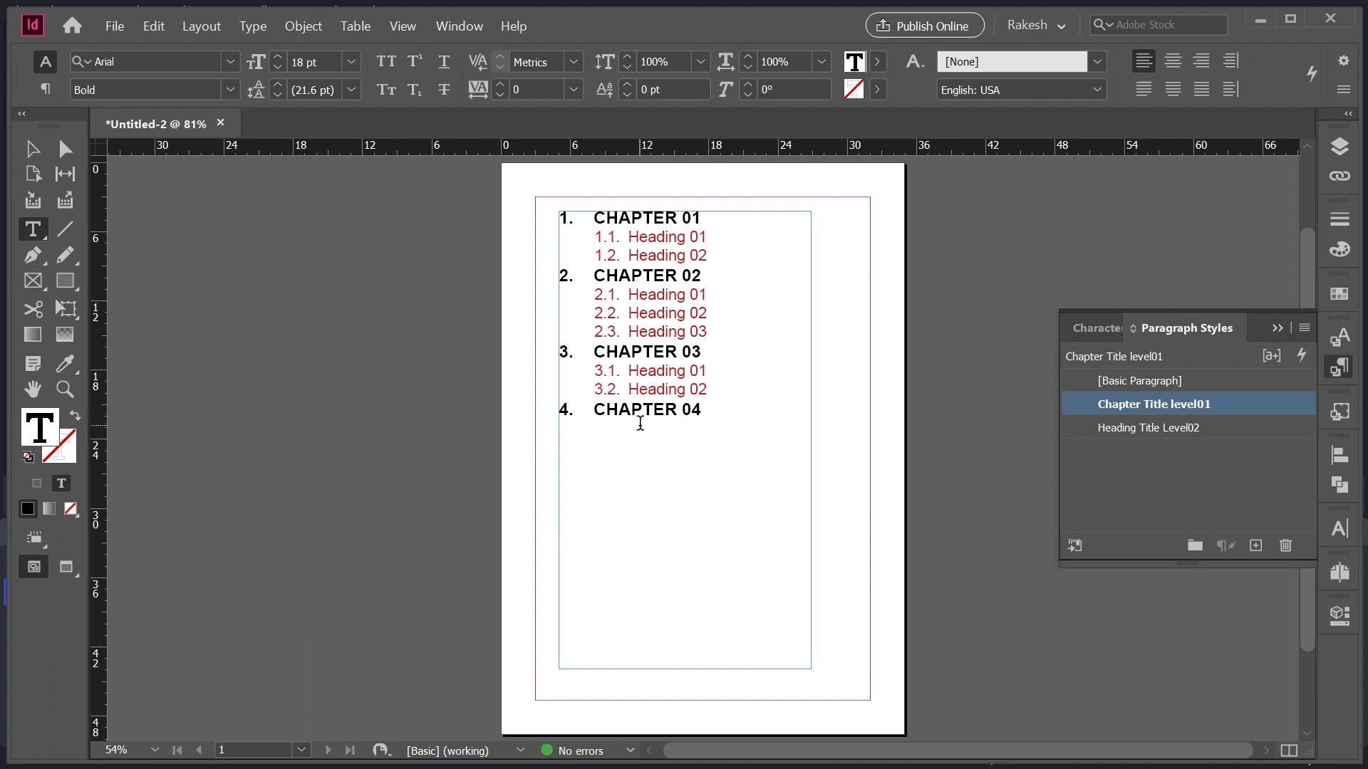
# Step: Add the level 2 lines "Heading 01" and "heading 02" below CHAPTER 04
pyautogui.press('Return')
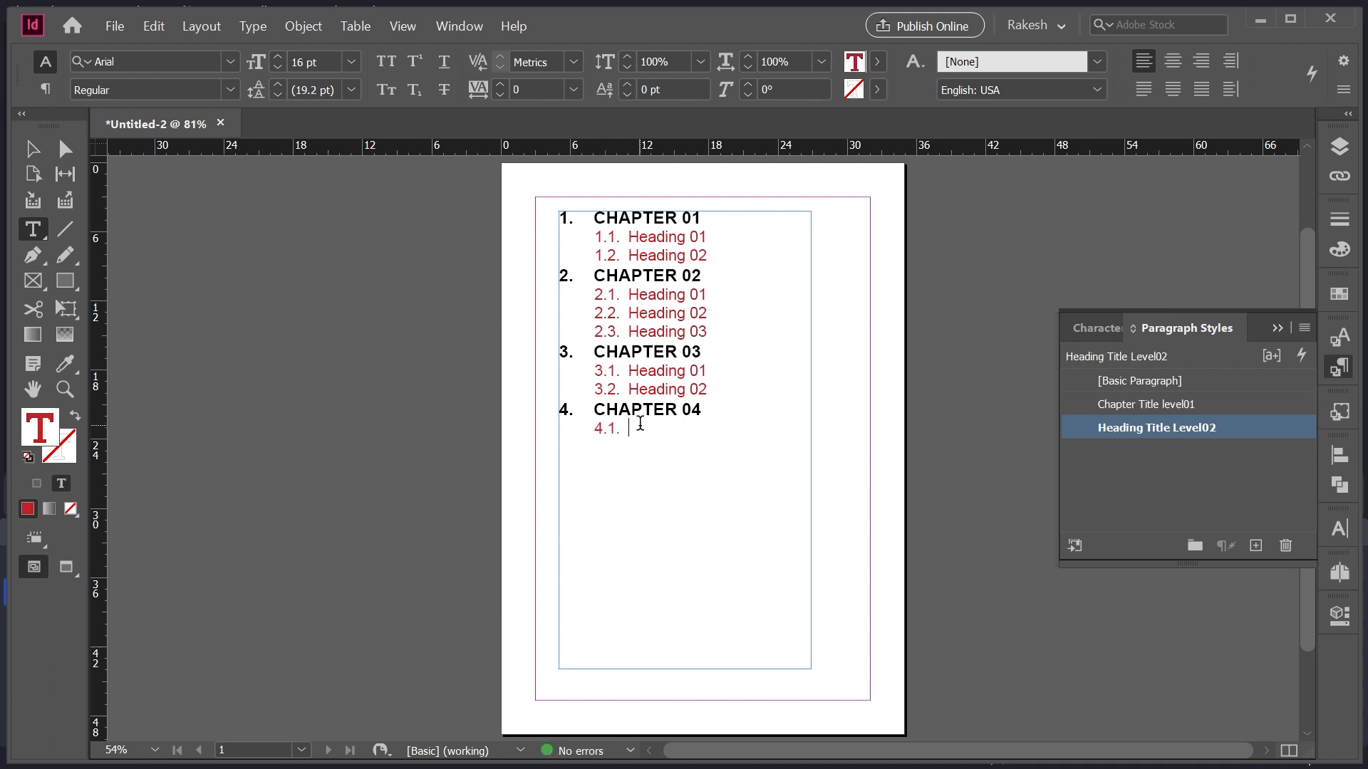
pyautogui.write('Heading 01')
pyautogui.press('Return')
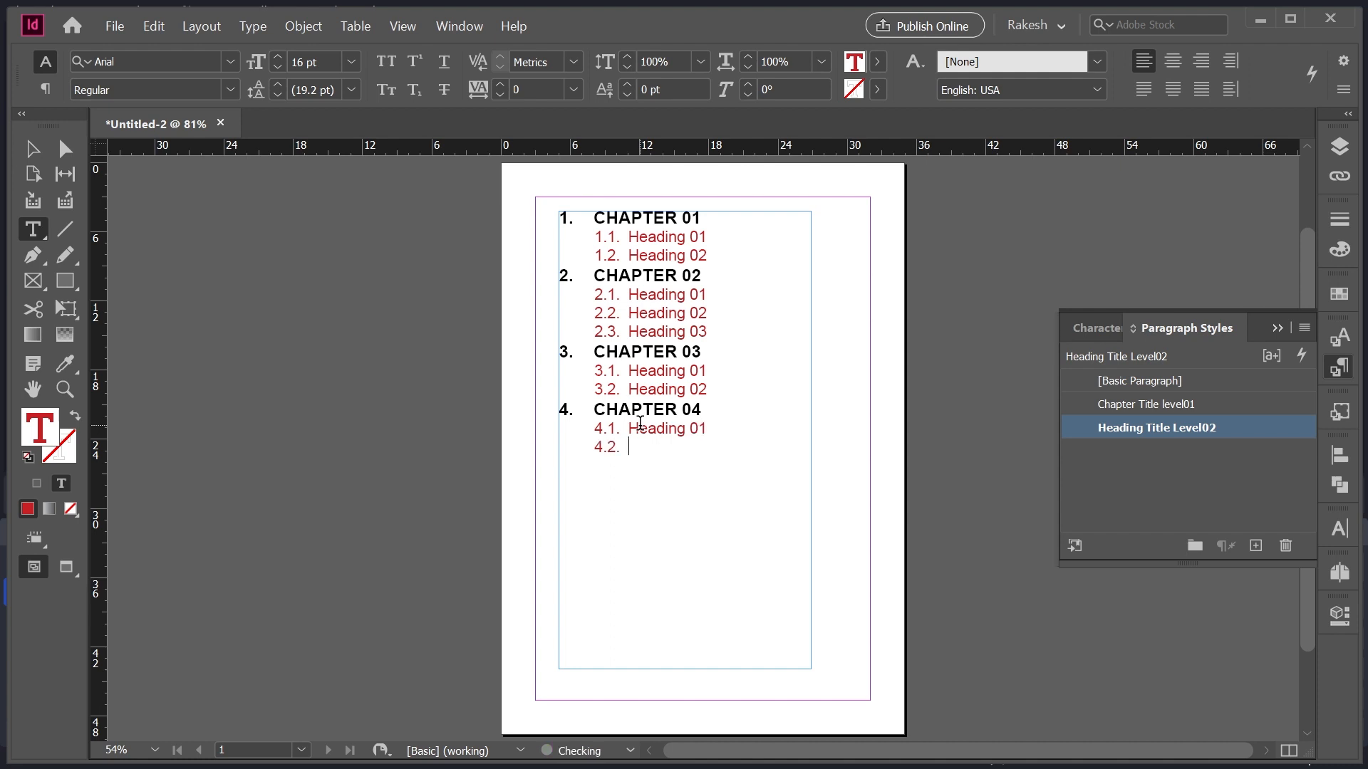
pyautogui.write('heading 02')
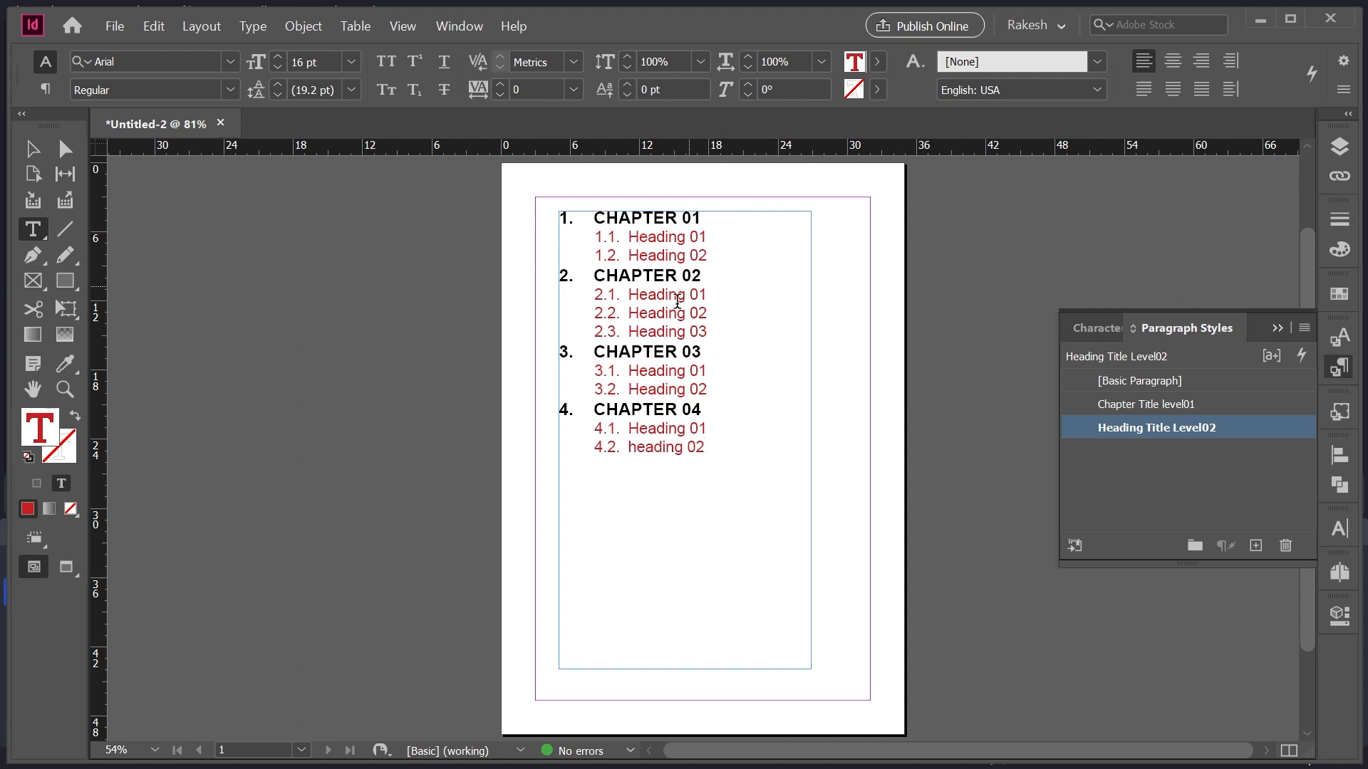
# Step: Insert a new line reading "Sub heading" directly below Heading 01 of CHAPTER 01
pyautogui.click(707, 230)
pyautogui.press('Return')
pyautogui.write('Sub')
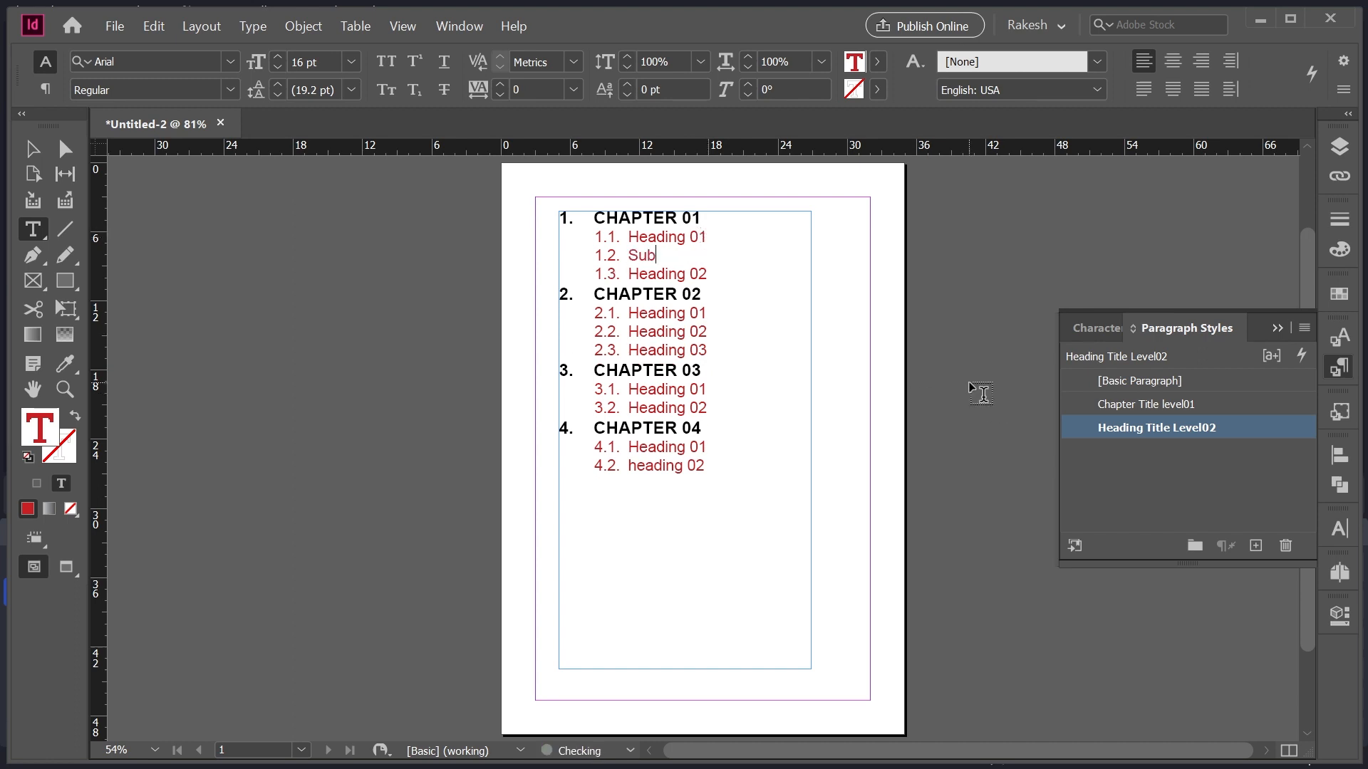
pyautogui.write(' heading')
# Step: Format the Sub heading text as Arial Narrow Bold Italic at 15 pt
pyautogui.moveTo(718, 258); pyautogui.dragTo(580, 255)
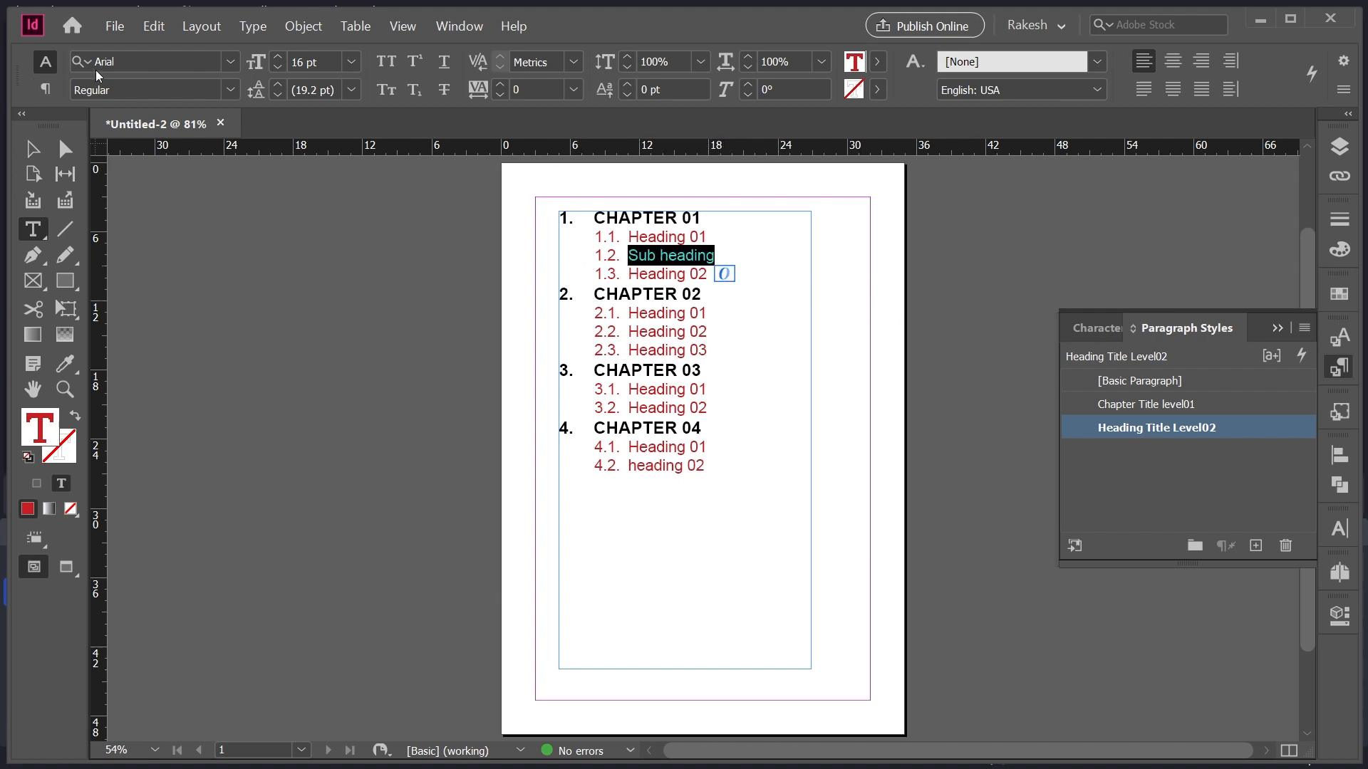
pyautogui.click(232, 91)
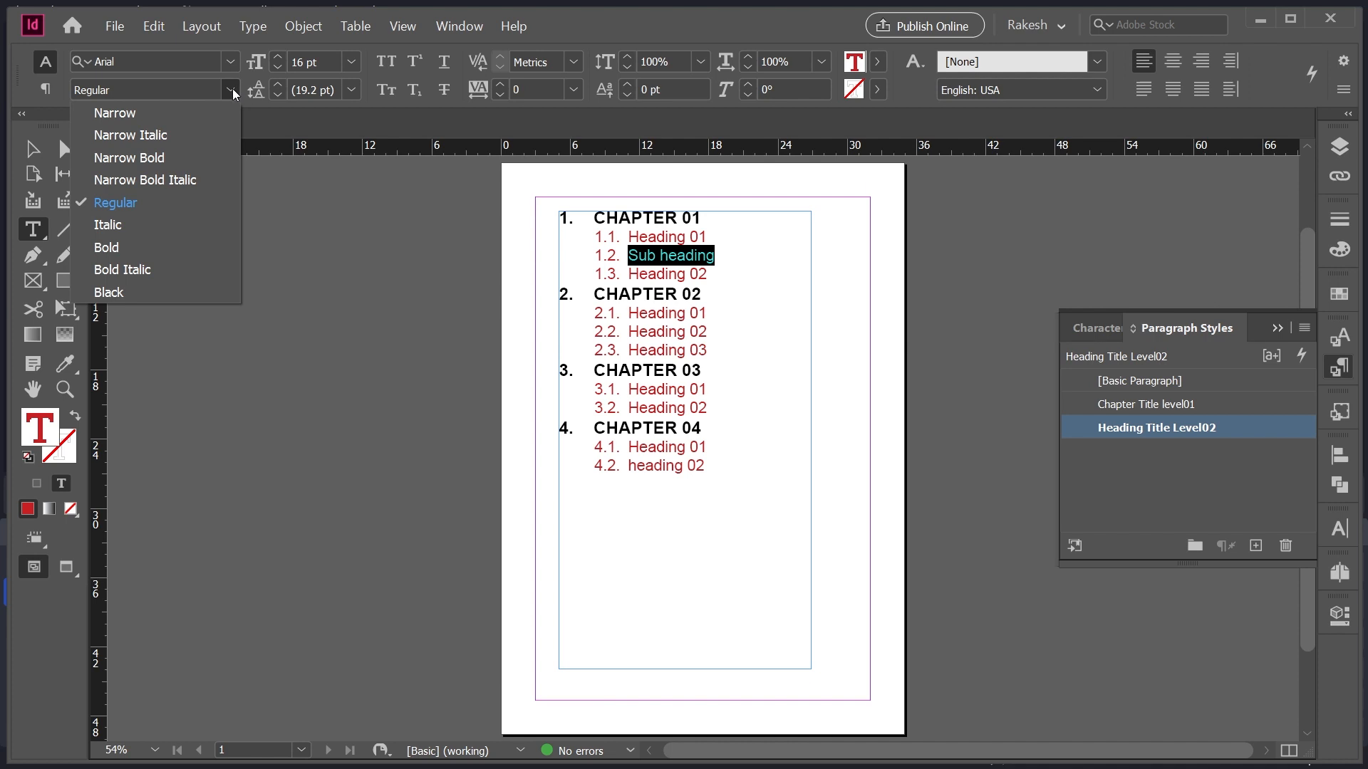
pyautogui.click(152, 158)
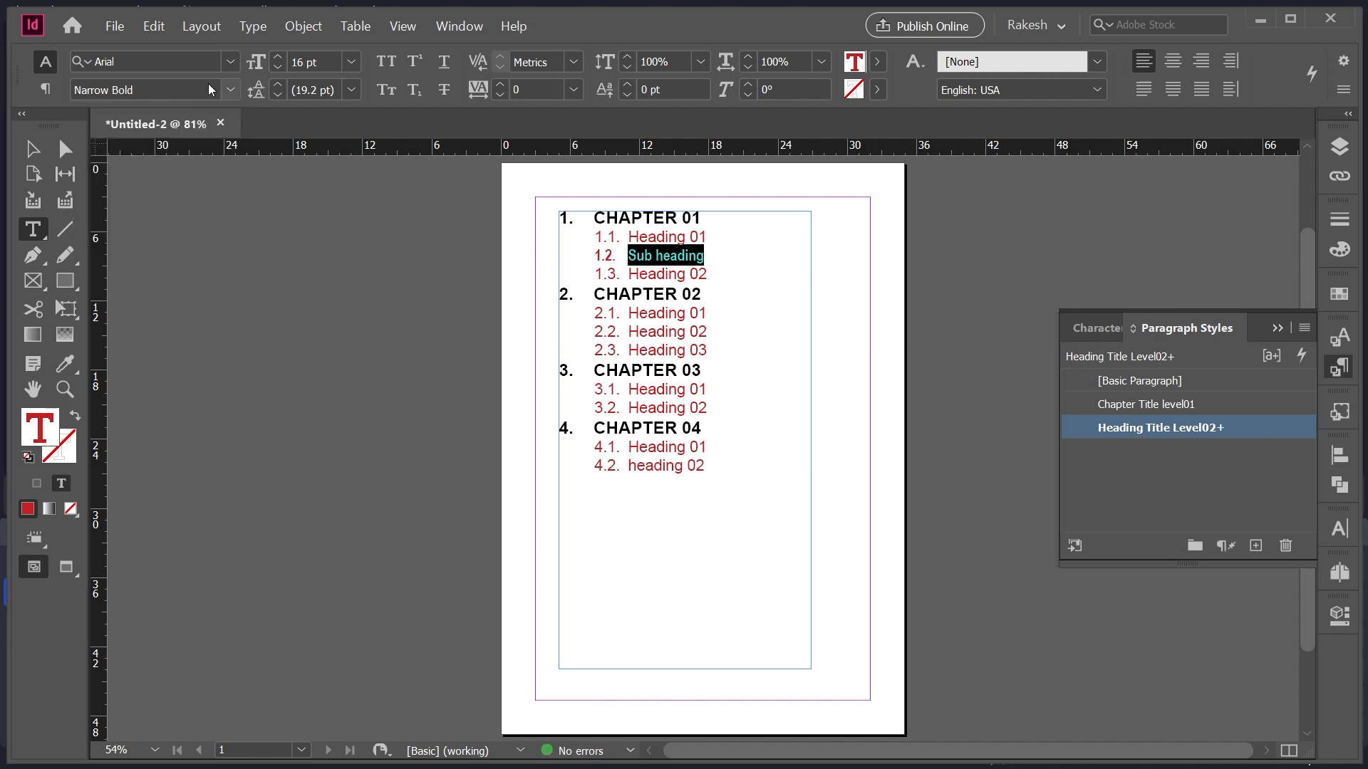
pyautogui.click(230, 90)
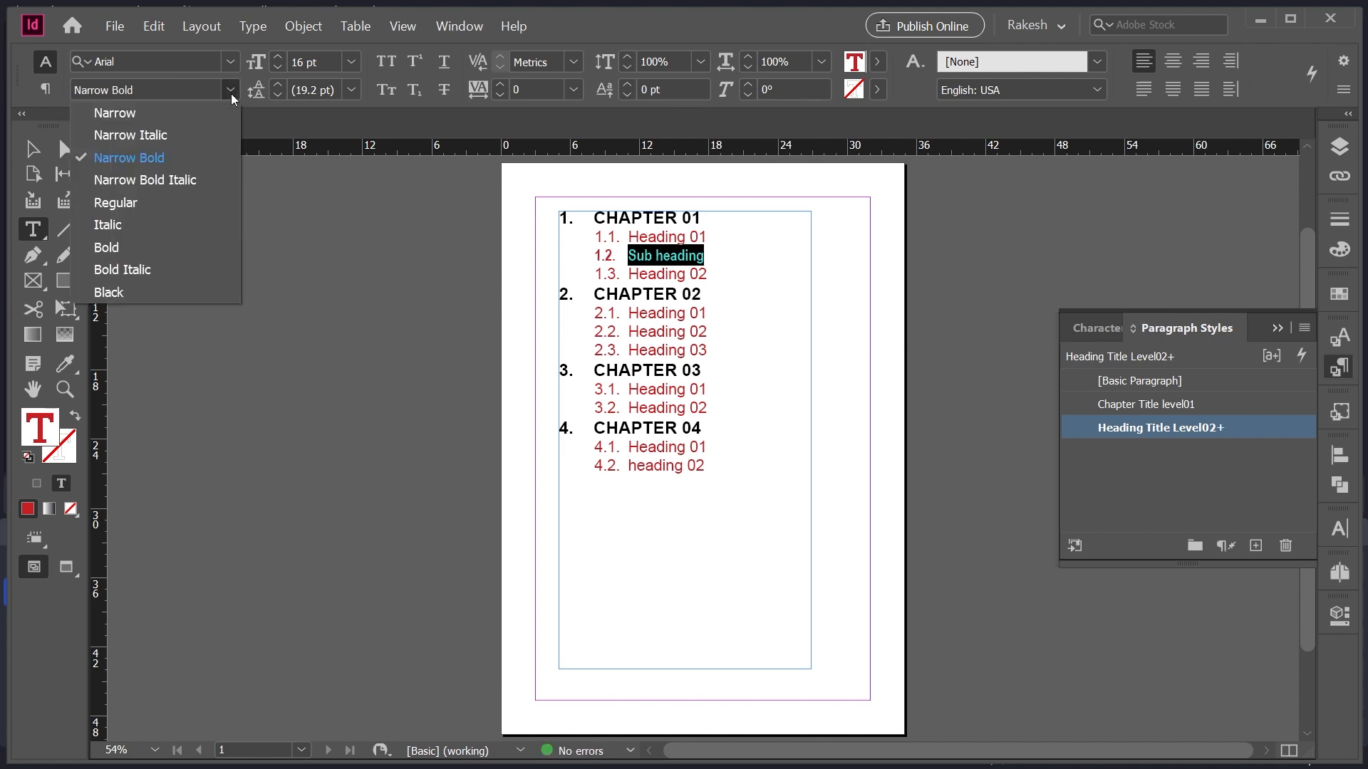
pyautogui.click(156, 178)
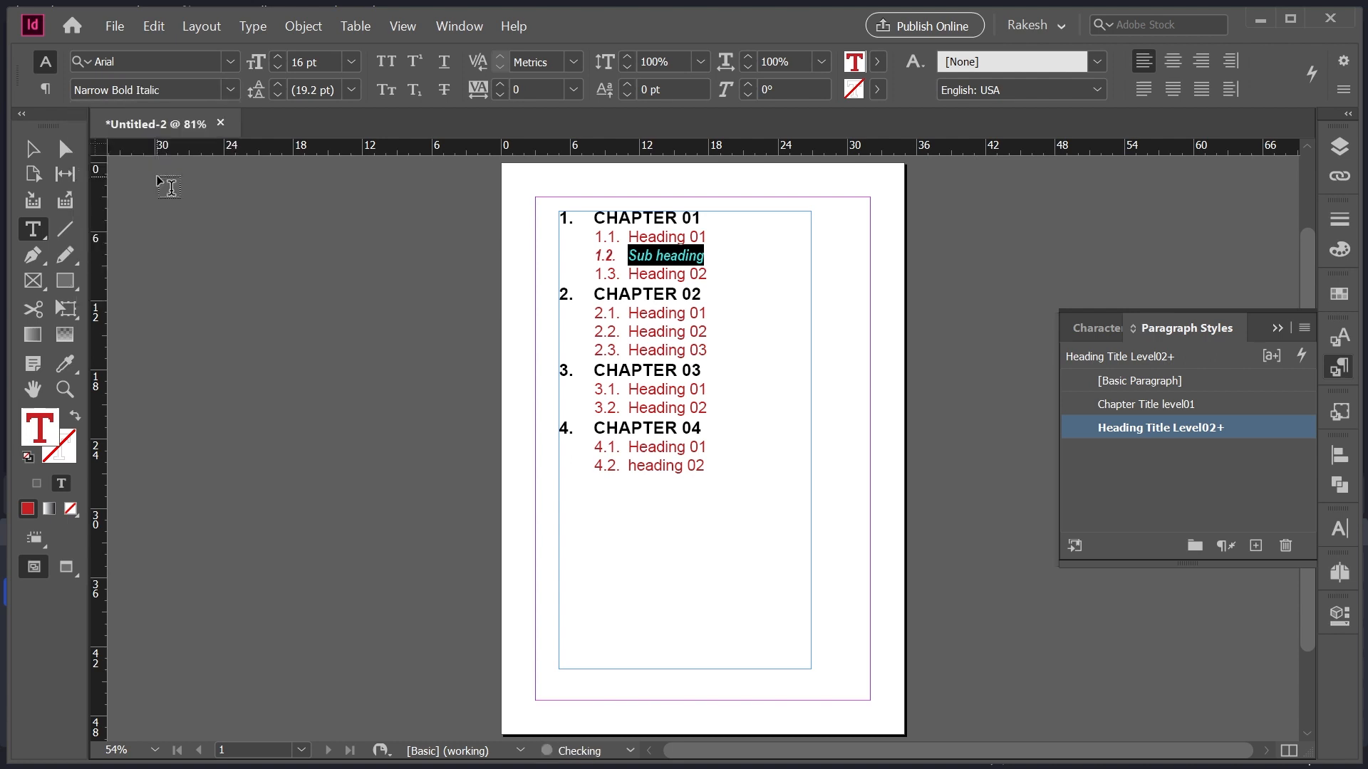
pyautogui.click(277, 66)
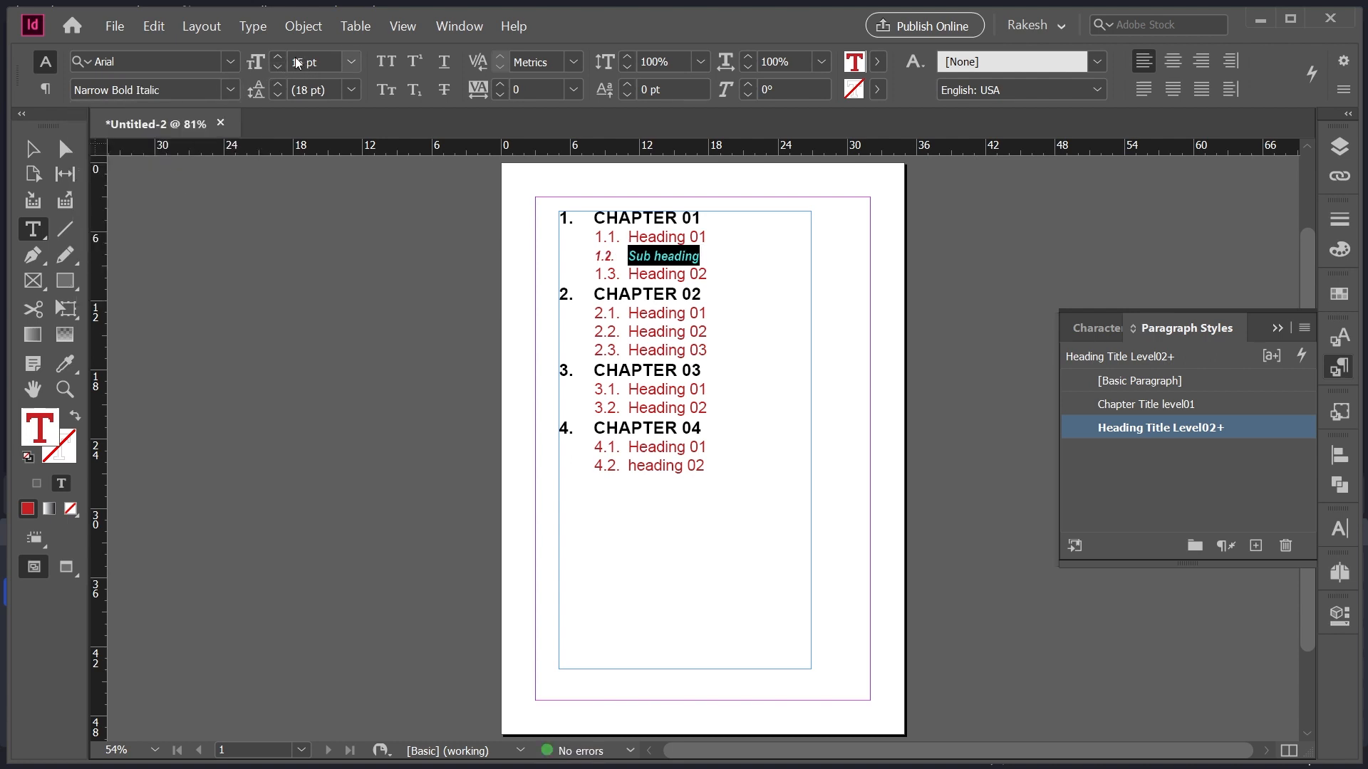
# Step: Set the Sub heading text's fill color to the cyan swatch C=100 M=0 Y=0 K=0
pyautogui.click(878, 63)
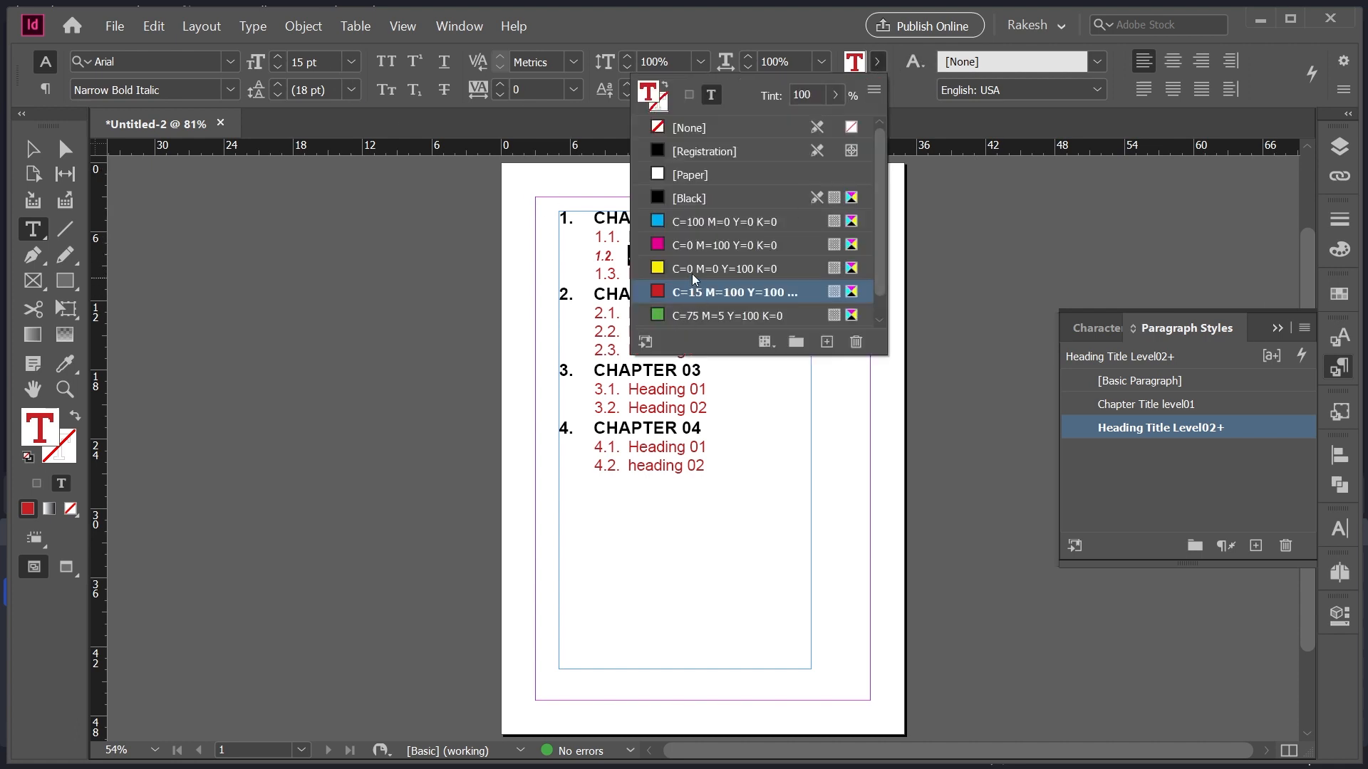
pyautogui.click(683, 318)
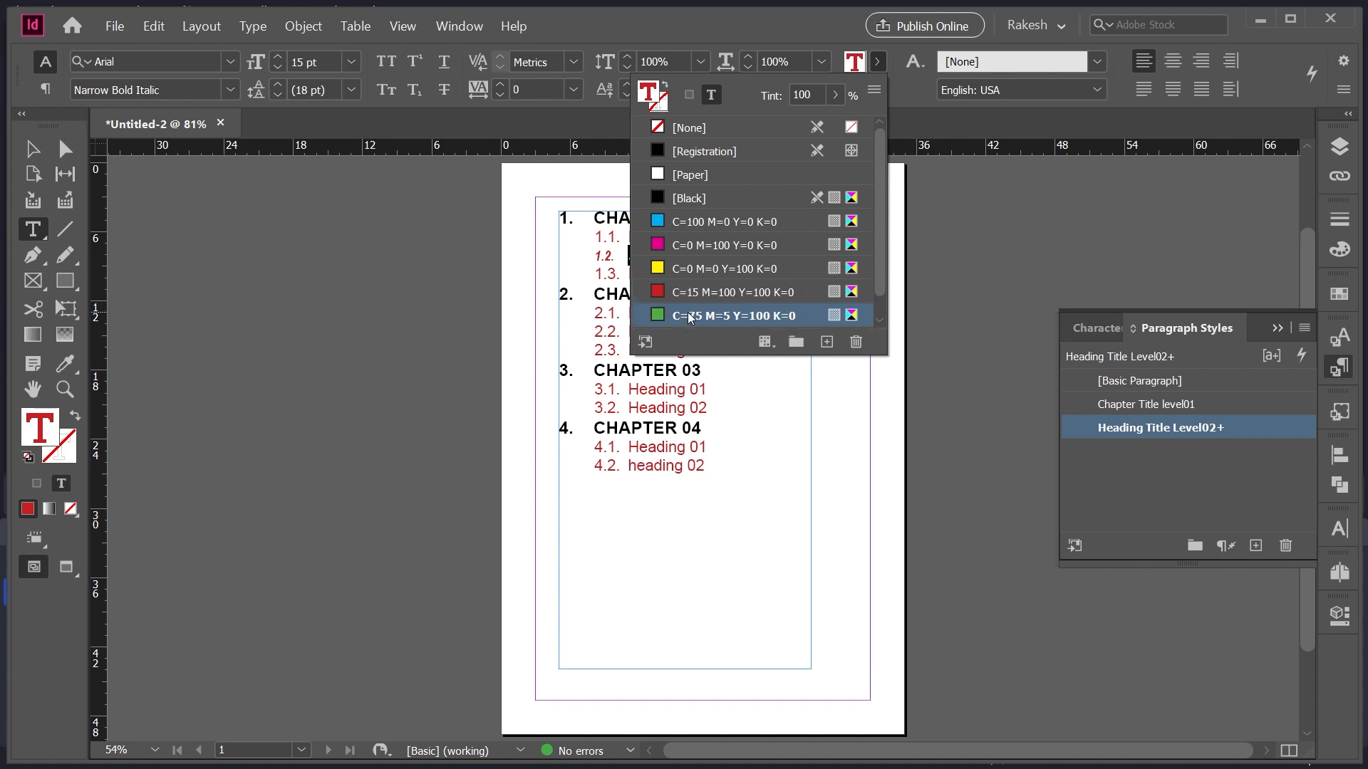
pyautogui.click(710, 223)
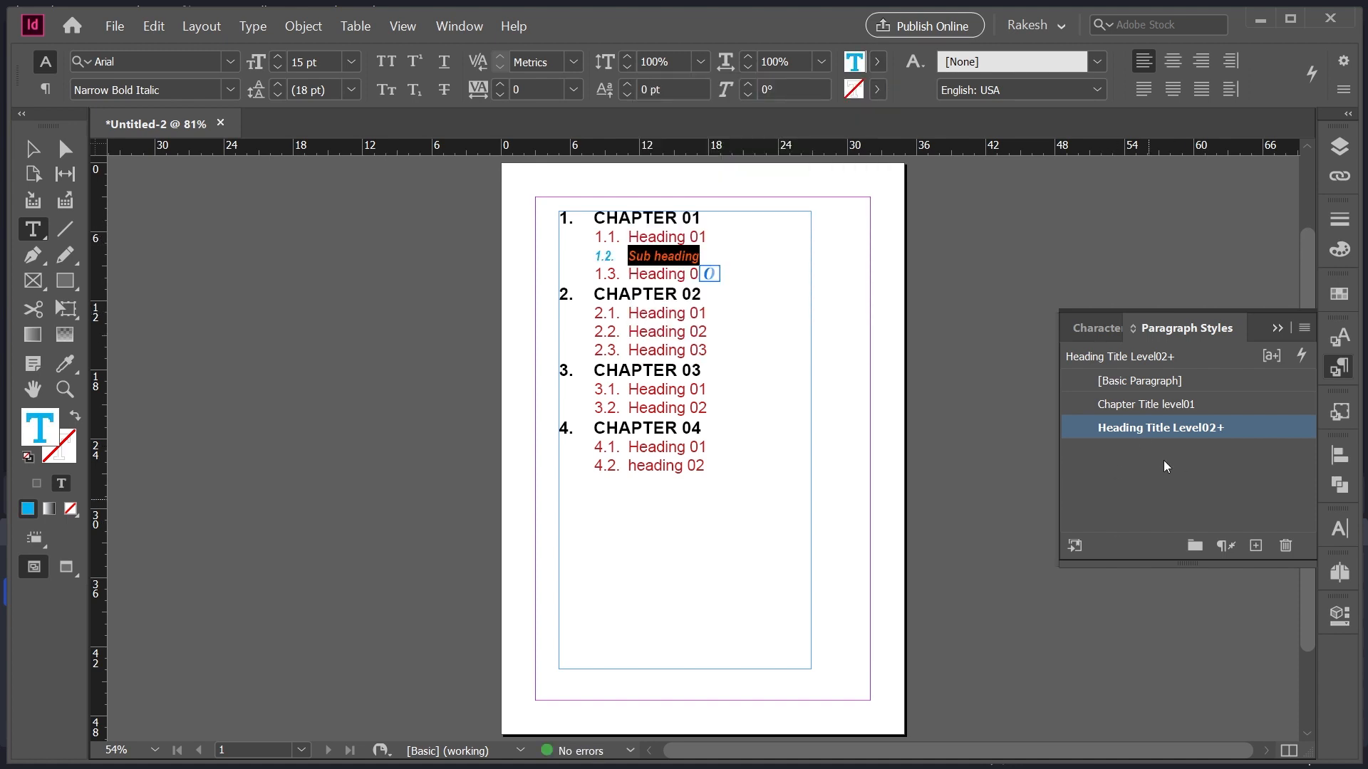
# Step: Create a paragraph style from the Sub heading text, named "SubHeading Title Level 03" and based on Heading Title Level02
pyautogui.keyDown('alt'); pyautogui.click(1255, 546); pyautogui.keyUp('alt')
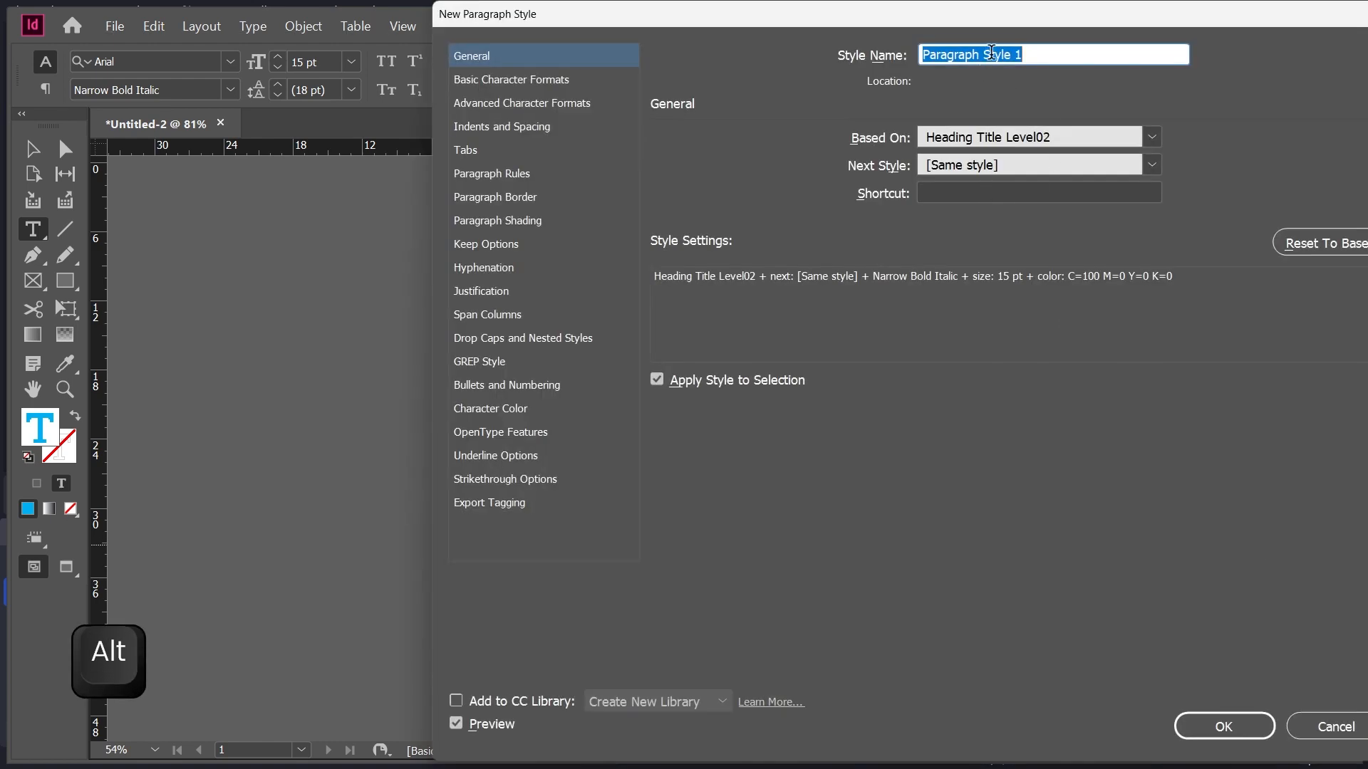
pyautogui.write('Sub')
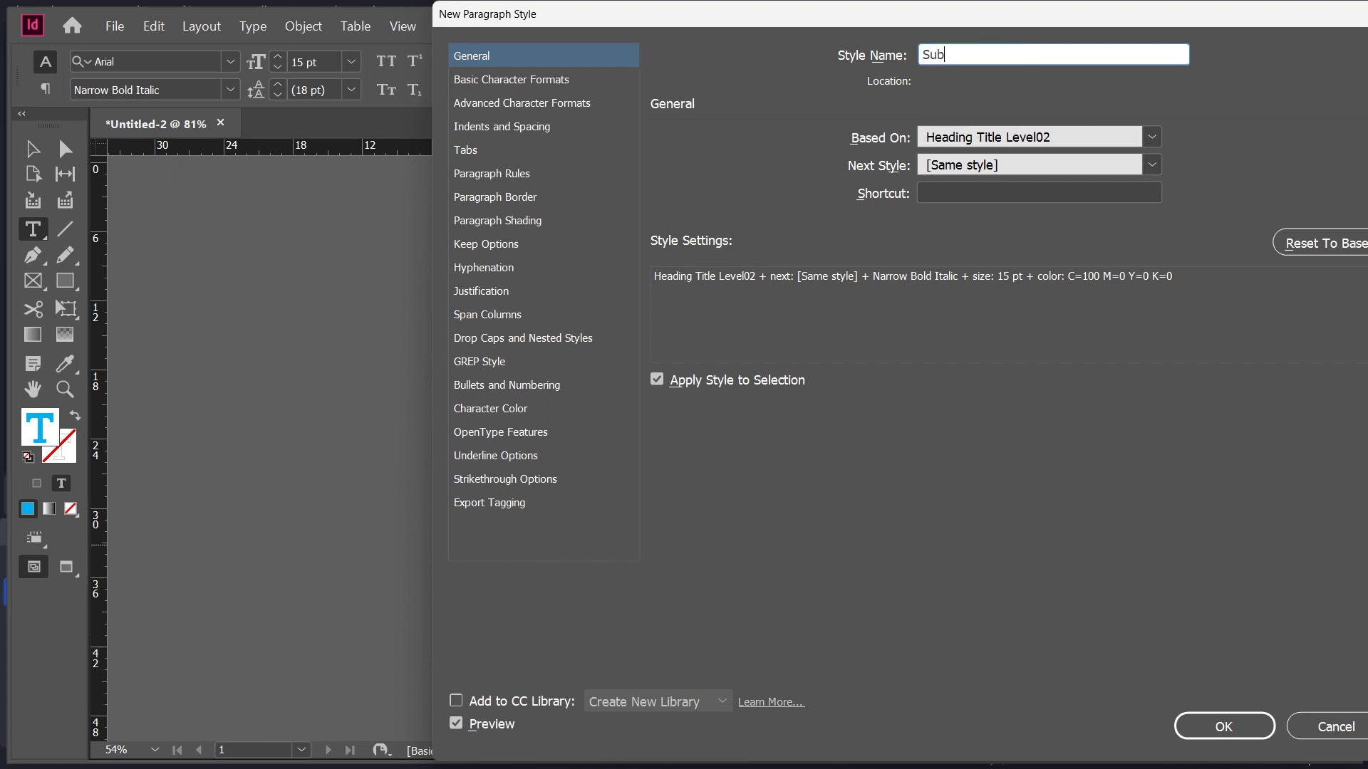
pyautogui.write('Heading Title Level 03')
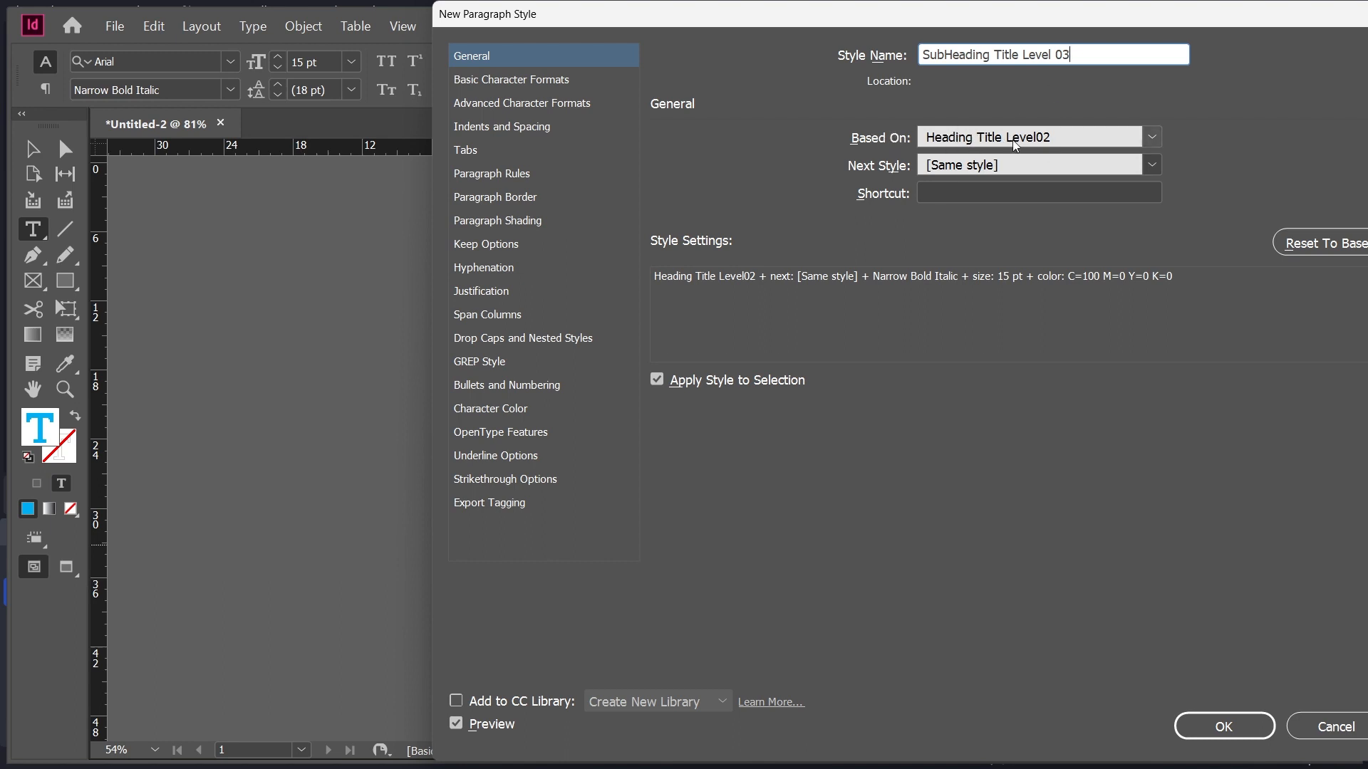
pyautogui.moveTo(627, 20); pyautogui.dragTo(887, 20)
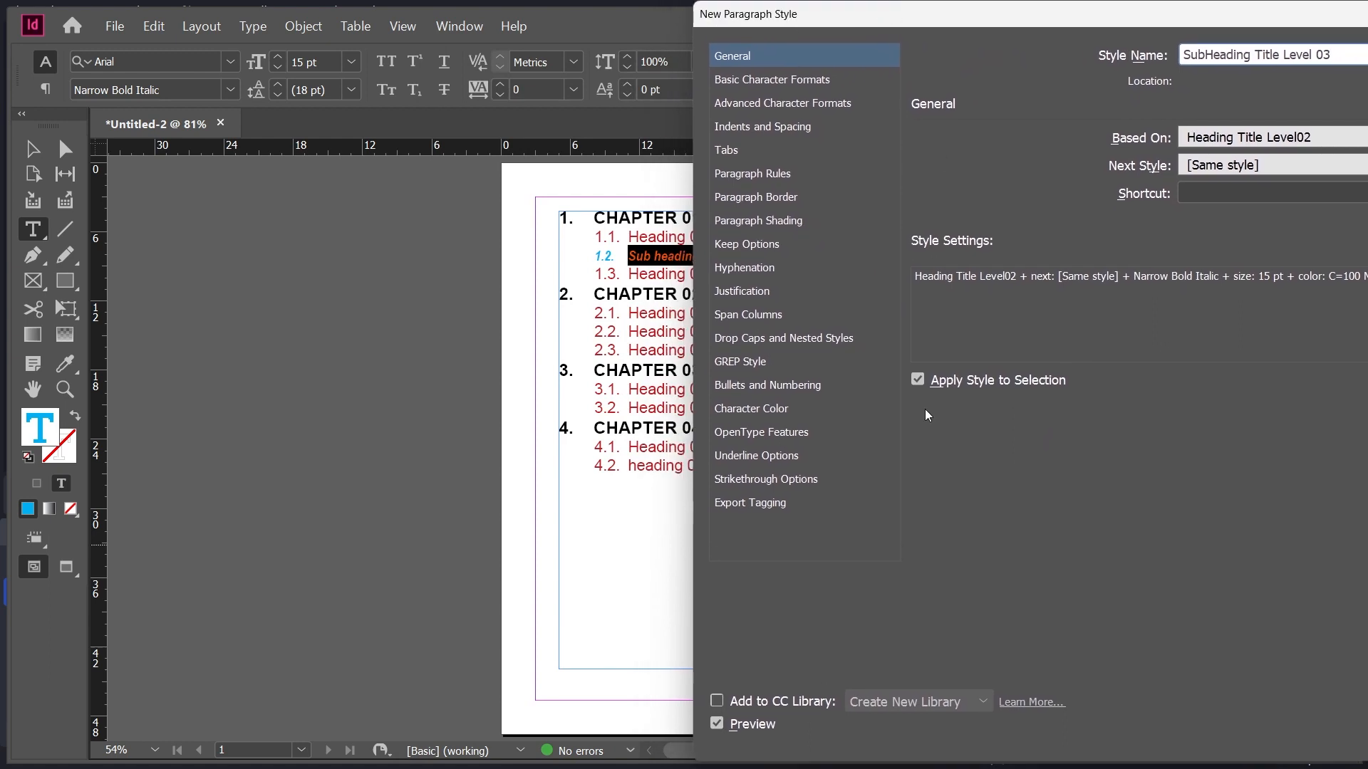
# Step: Assign the new style to the numbered list Multi level List 01 at level 3 with the 1, 2, 3, 4... format
pyautogui.click(767, 387)
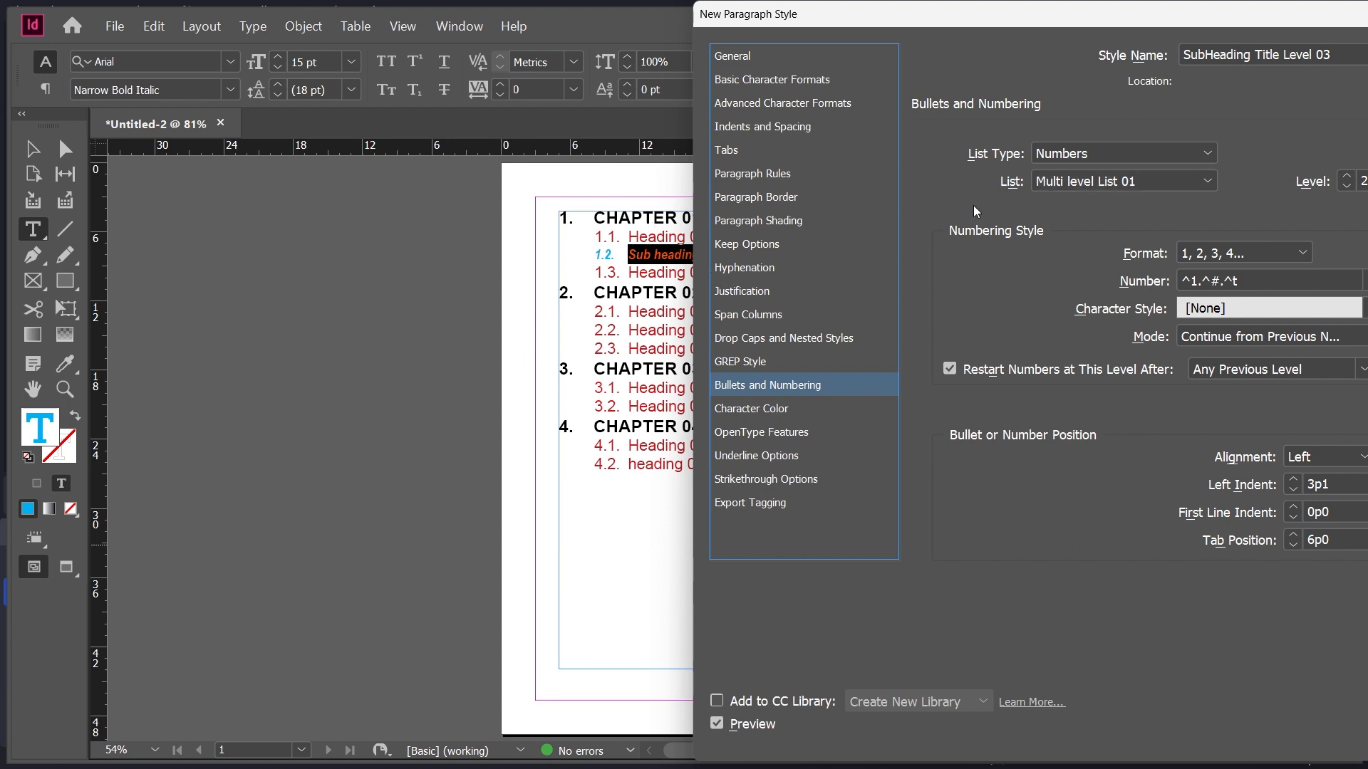
pyautogui.click(1055, 181)
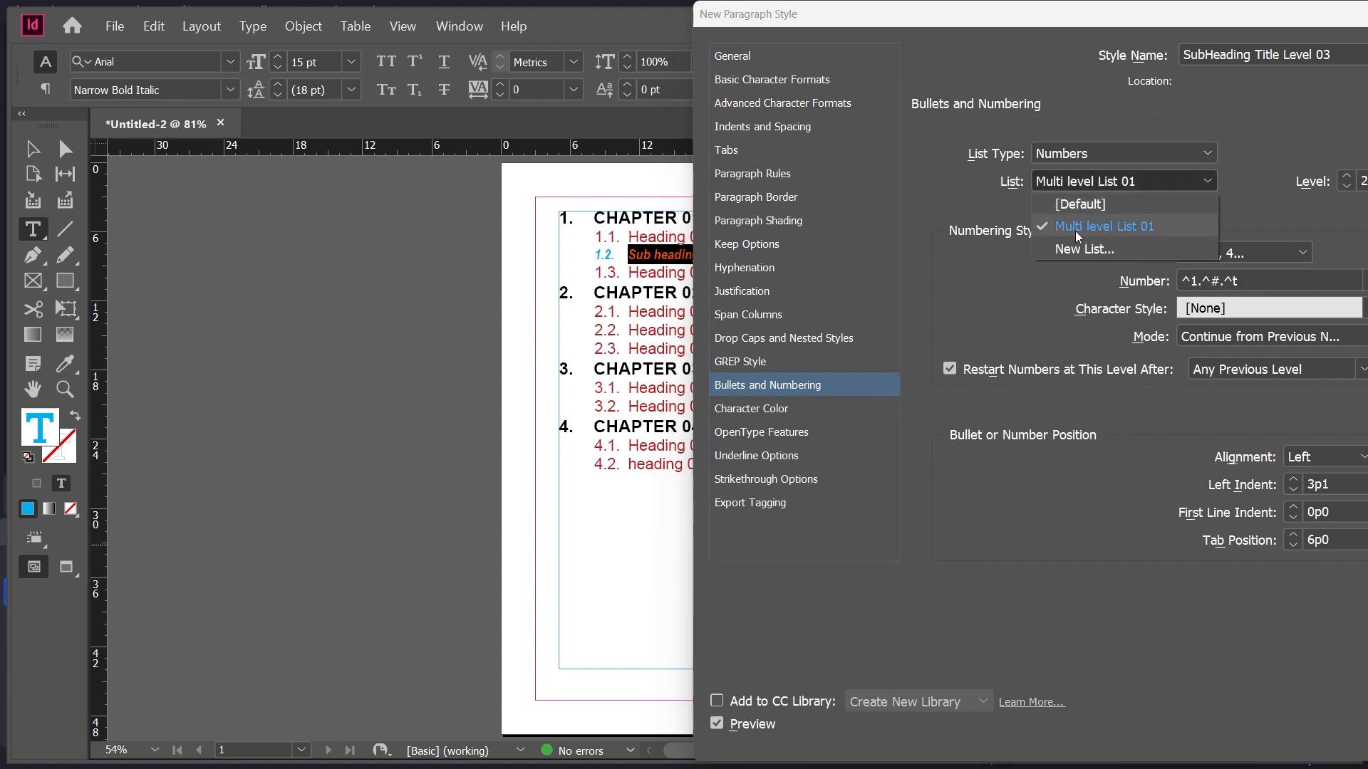
pyautogui.click(1104, 229)
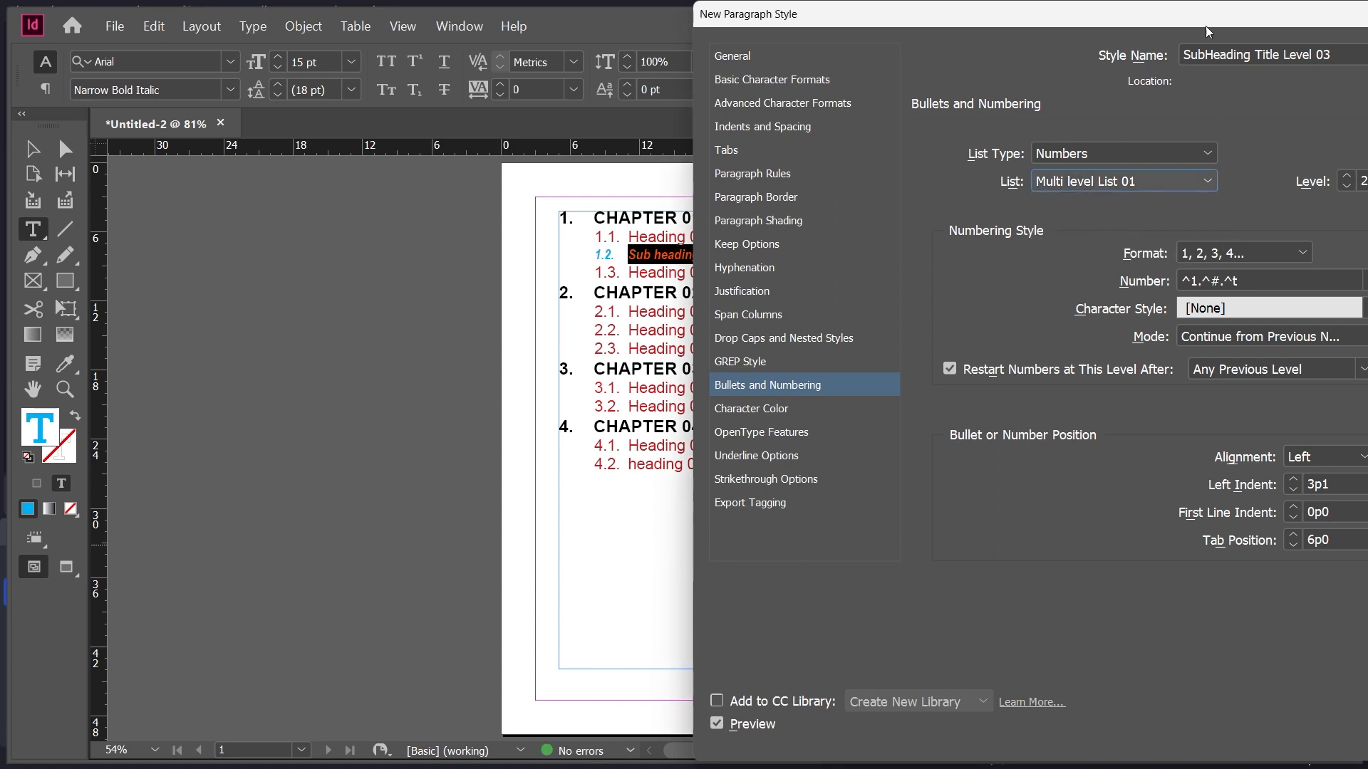
pyautogui.moveTo(1203, 13); pyautogui.dragTo(1243, 60)
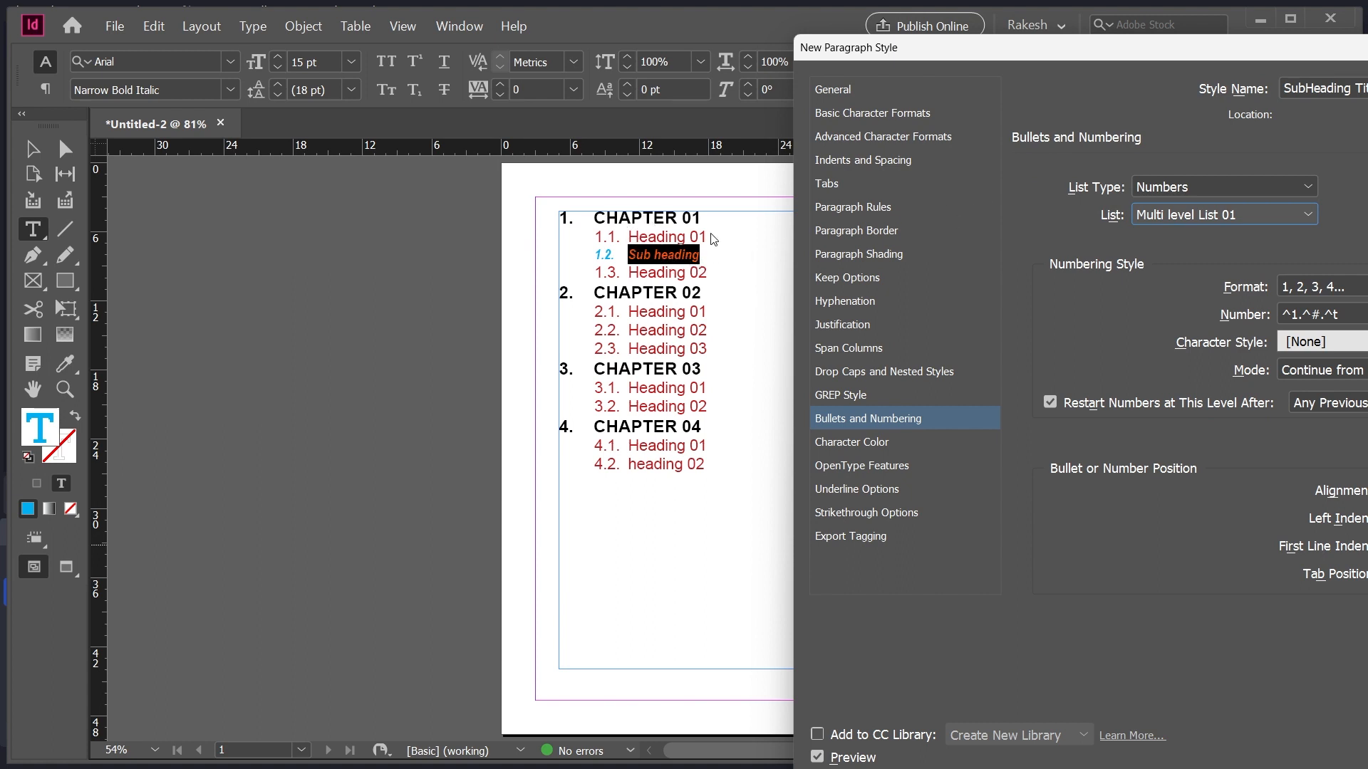
pyautogui.moveTo(950, 51); pyautogui.dragTo(713, 45)
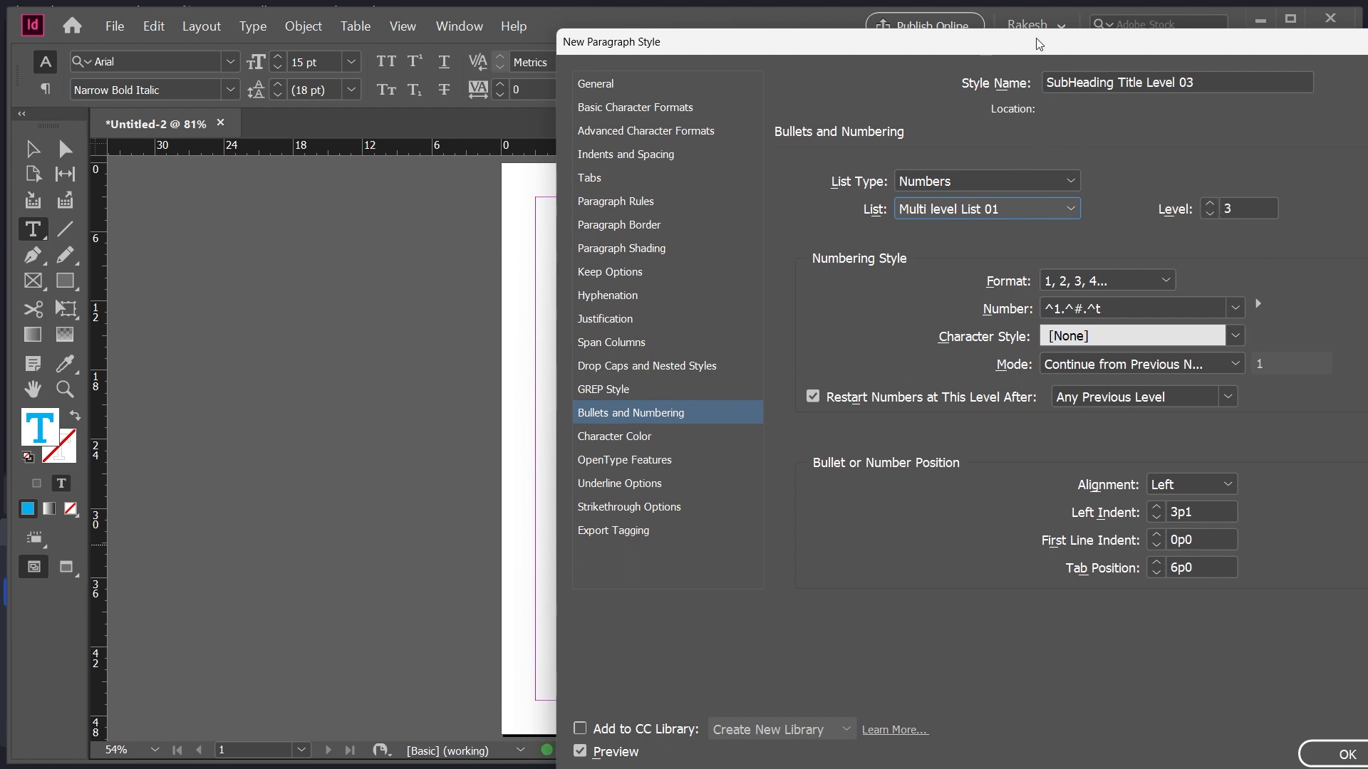
pyautogui.moveTo(1022, 44); pyautogui.dragTo(1104, 51)
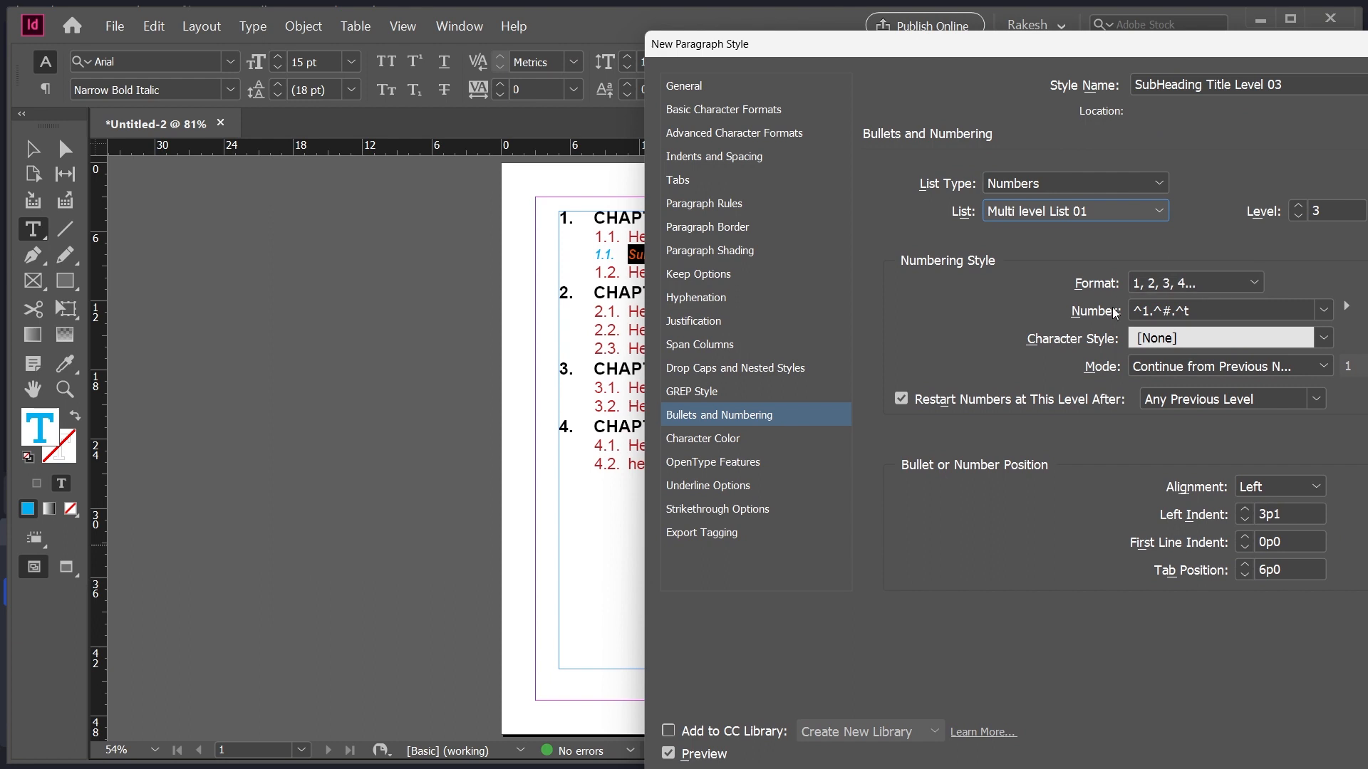
pyautogui.click(1169, 284)
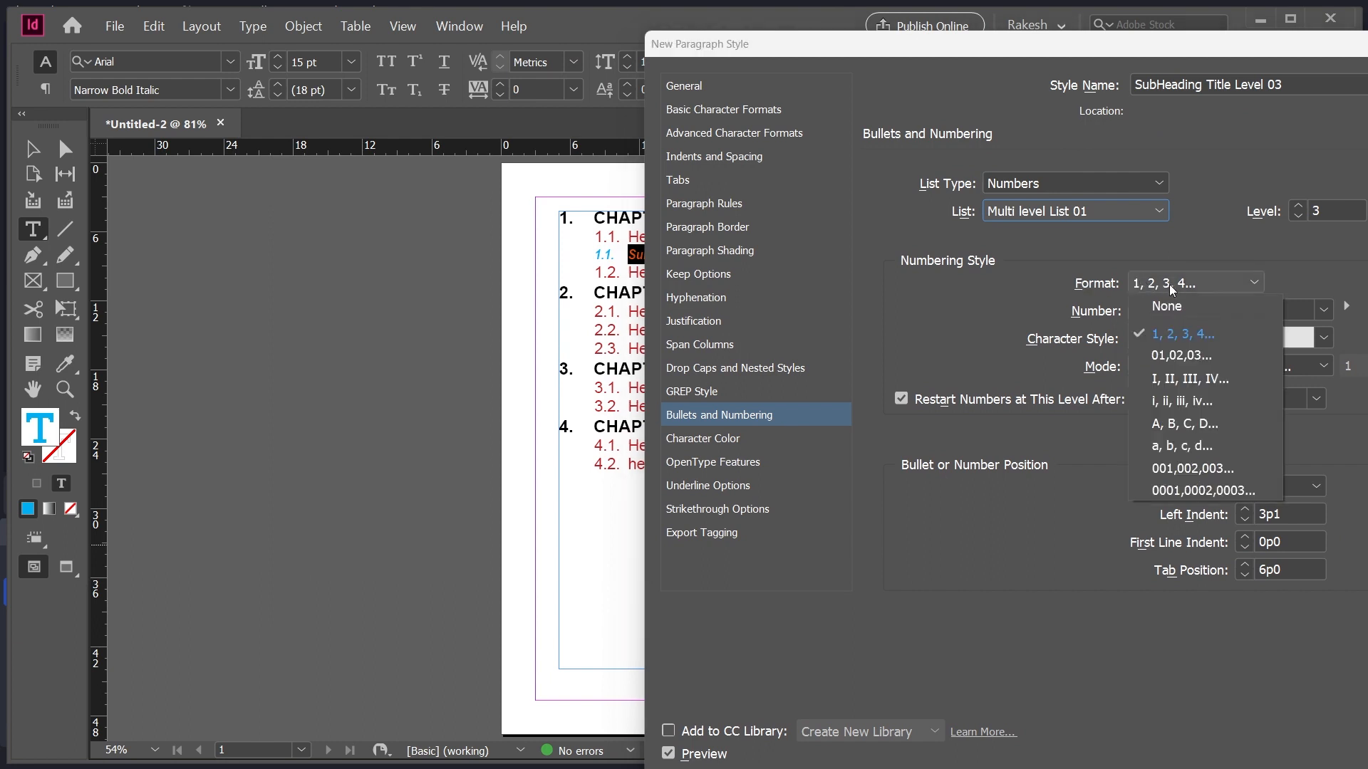
pyautogui.click(1158, 335)
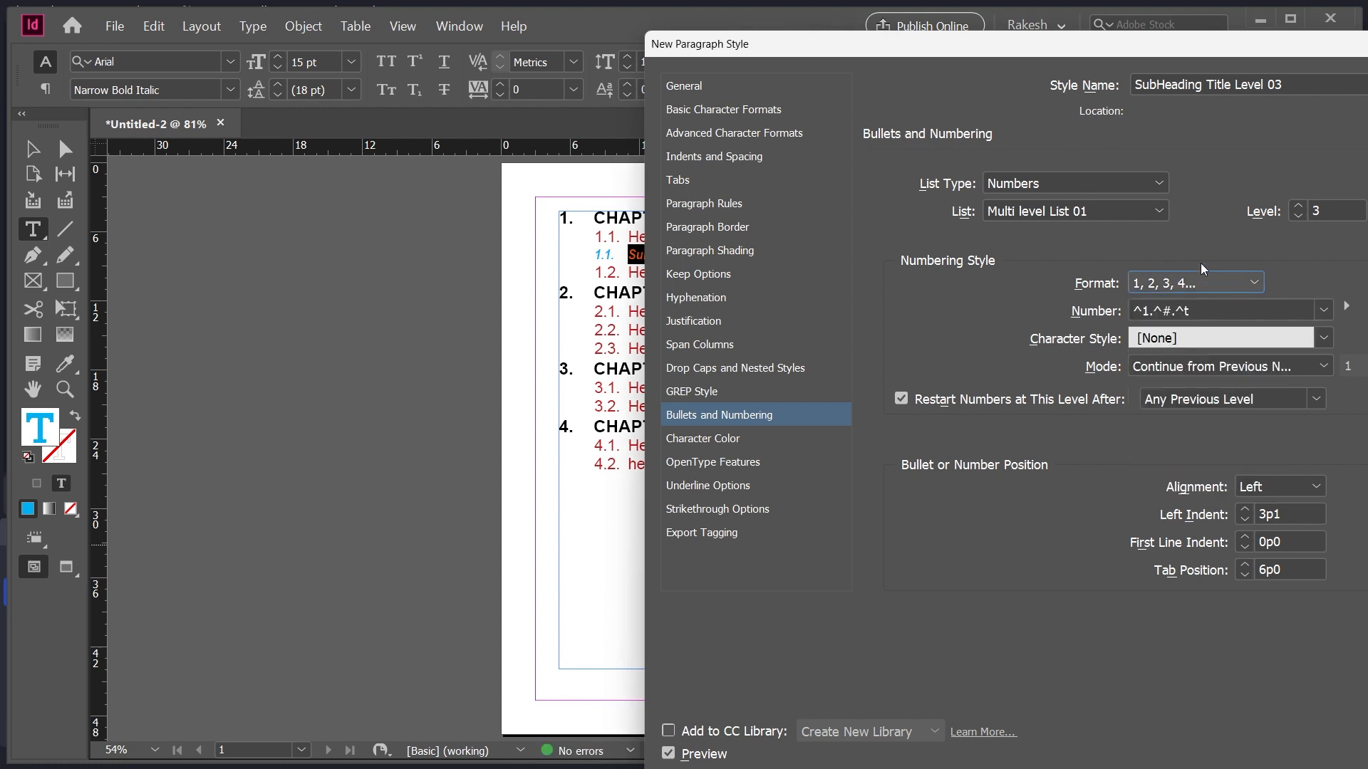
# Step: Insert a Level 2 number placeholder directly after "^1." in the style's number expression
pyautogui.moveTo(970, 51); pyautogui.dragTo(1090, 59)
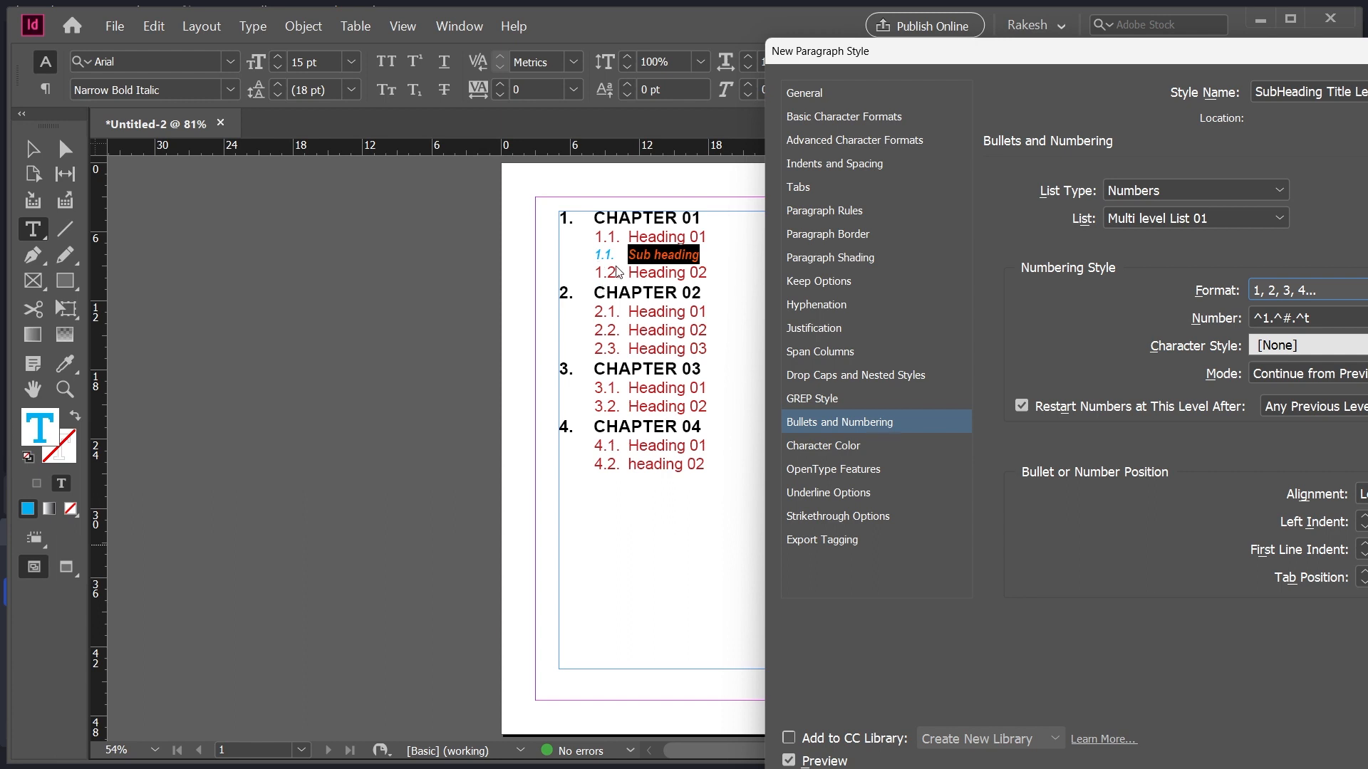
pyautogui.moveTo(1078, 47); pyautogui.dragTo(869, 27)
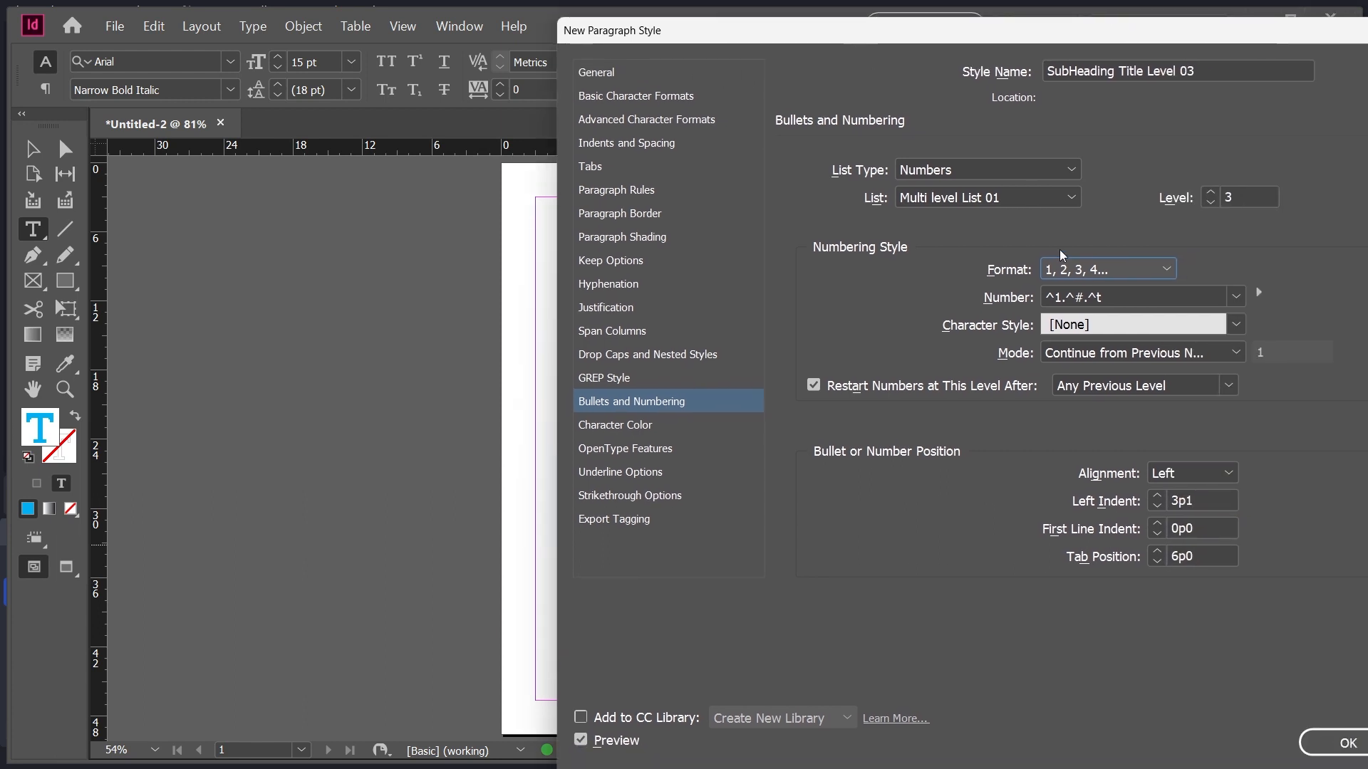
pyautogui.click(1067, 298)
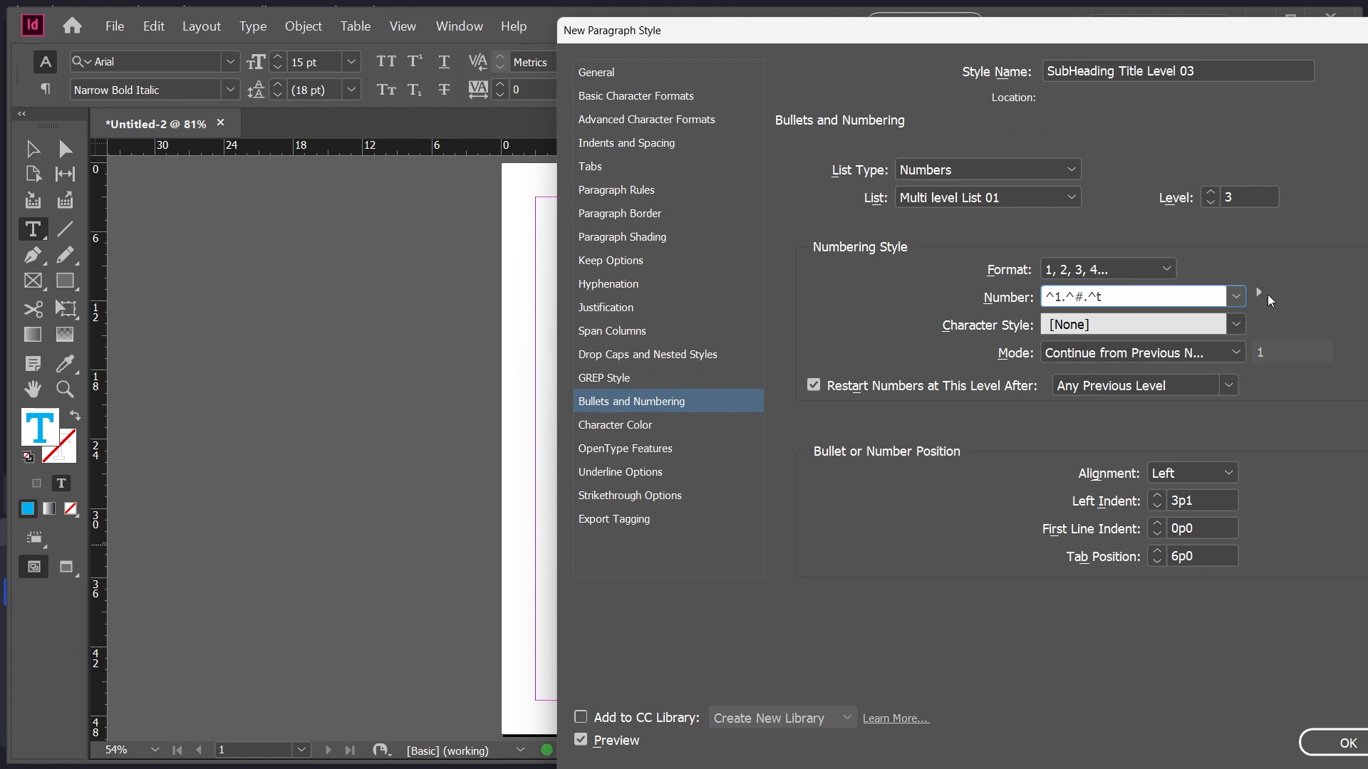
pyautogui.click(1258, 292)
pyautogui.moveTo(1244, 317)
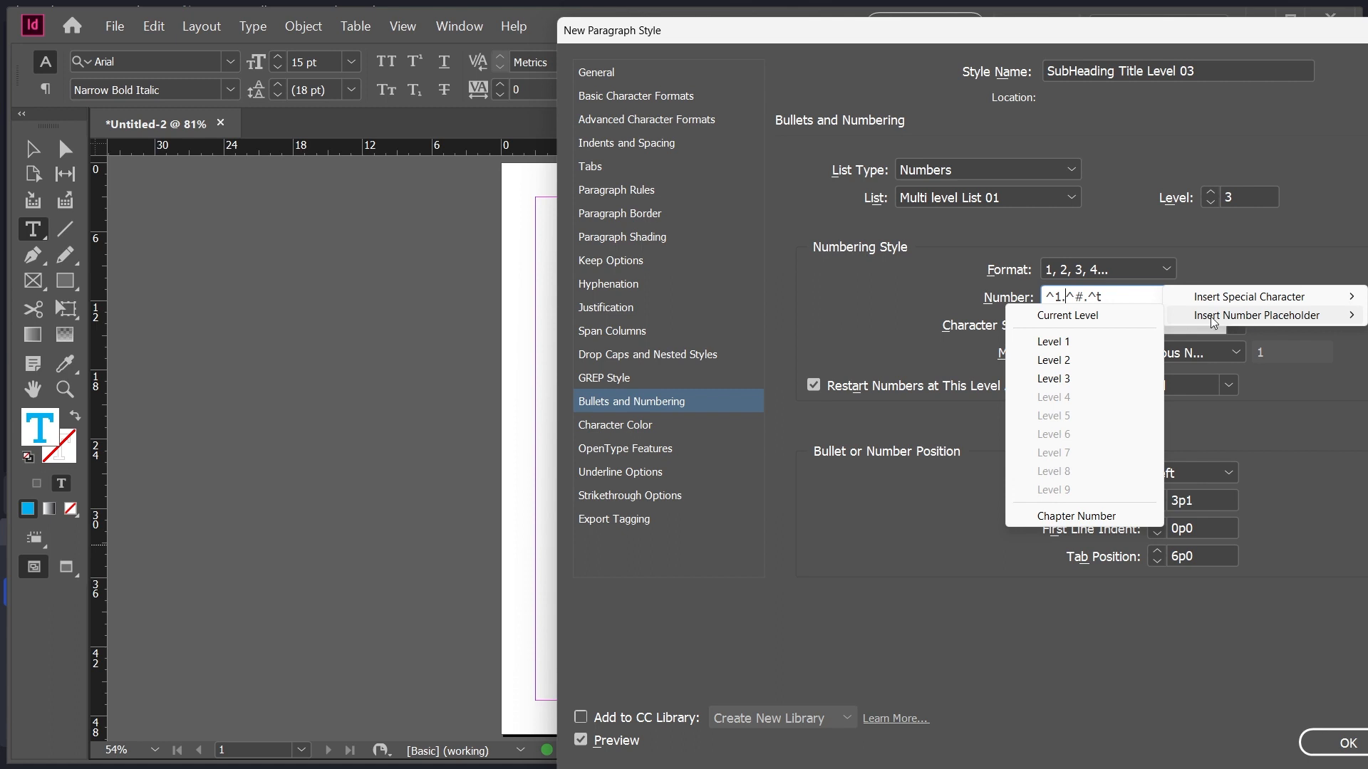
pyautogui.click(1072, 366)
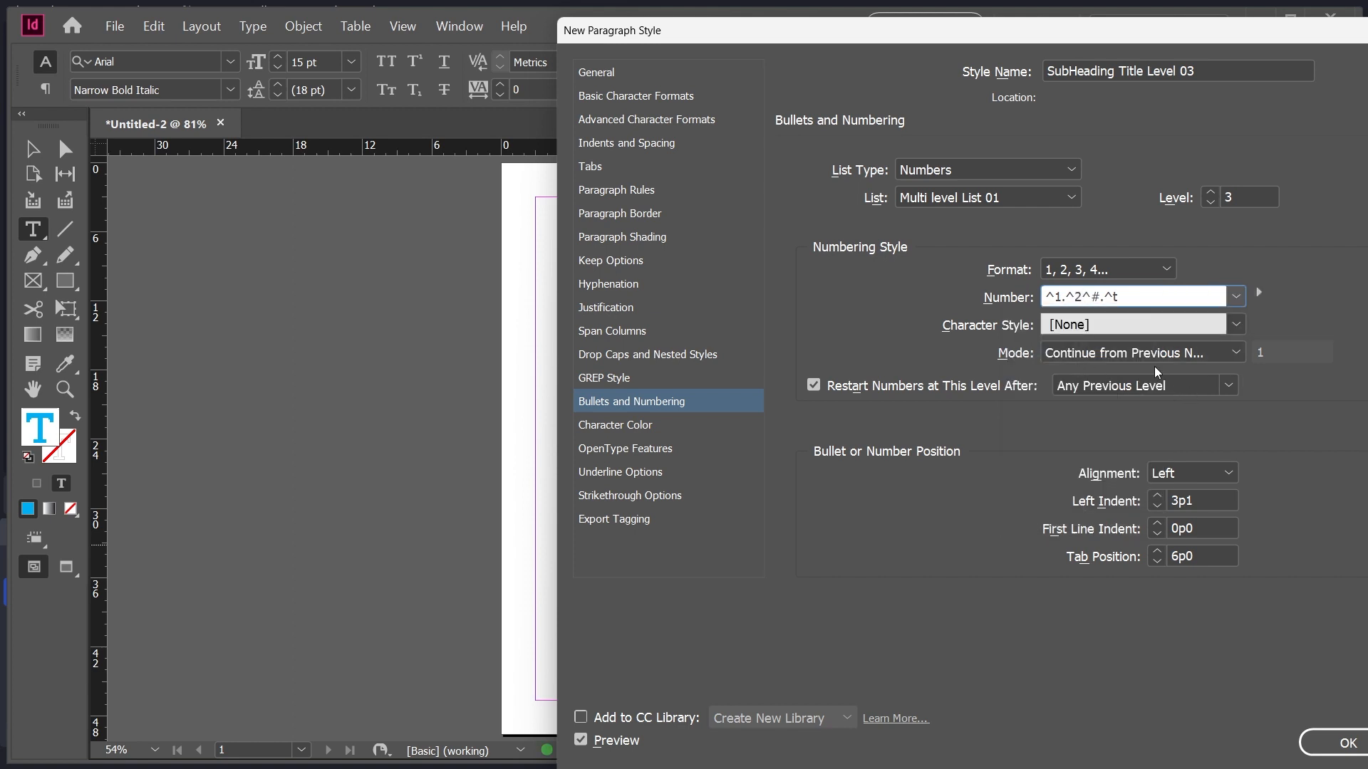
# Step: Add a period after the level 2 placeholder so the number expression reads ^1.^2.^#.^t, and save the new style
pyautogui.moveTo(978, 41); pyautogui.dragTo(1161, 31)
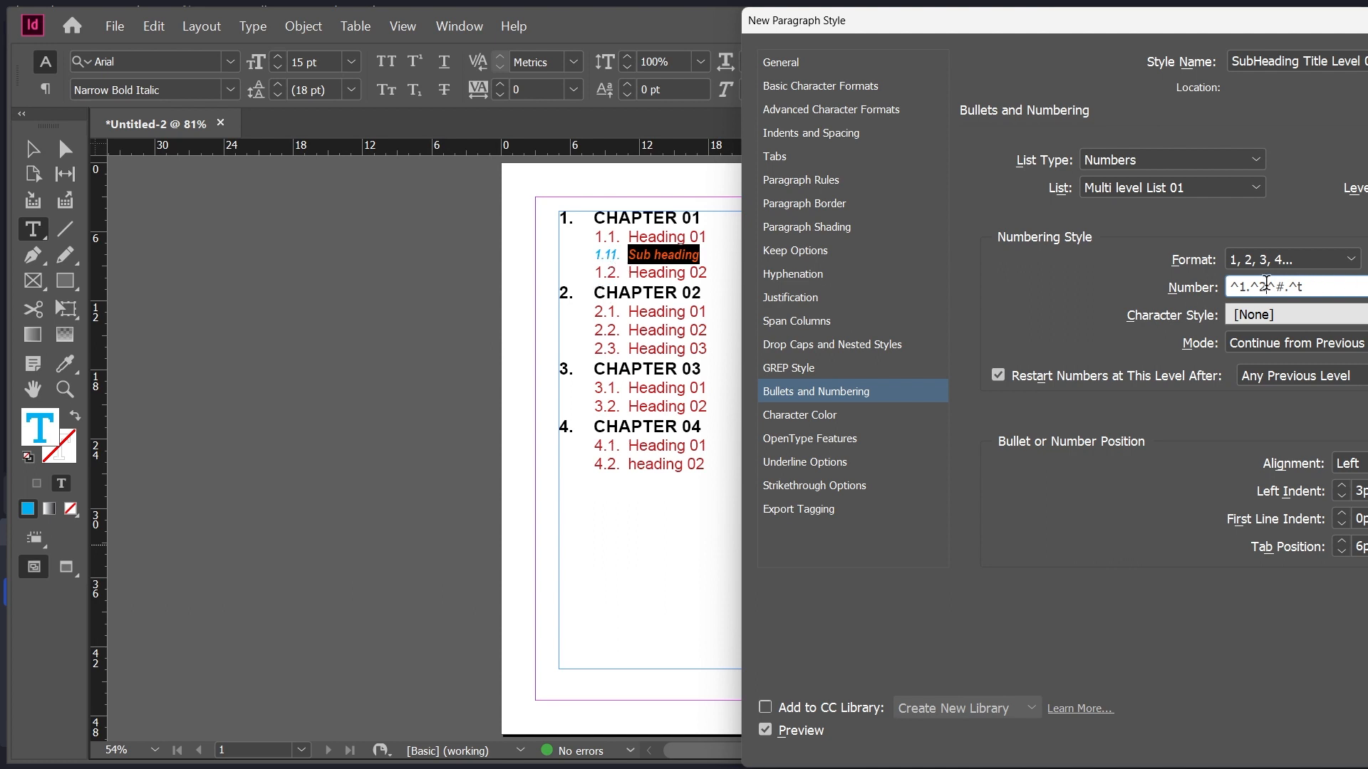
pyautogui.click(1268, 286)
pyautogui.write('.')
pyautogui.click(774, 730)
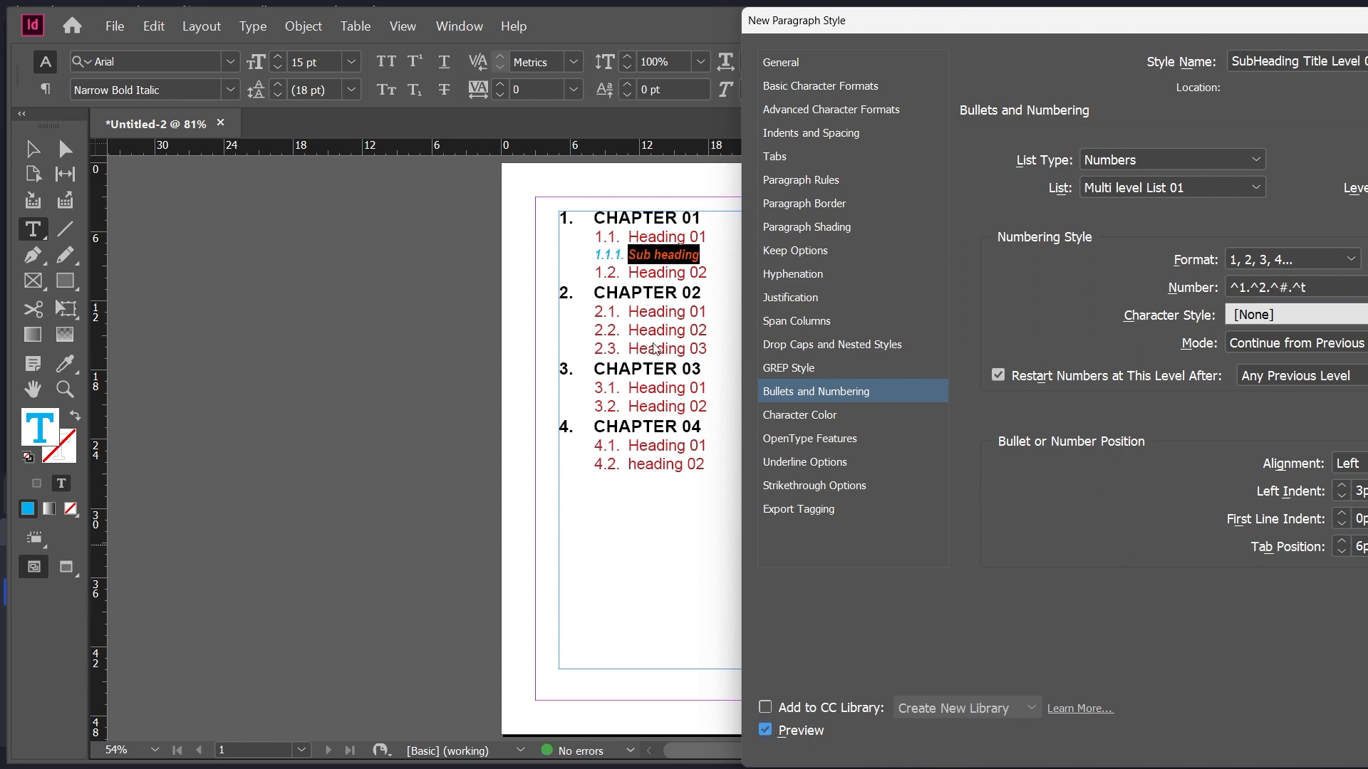
pyautogui.moveTo(1247, 21); pyautogui.dragTo(1101, 26)
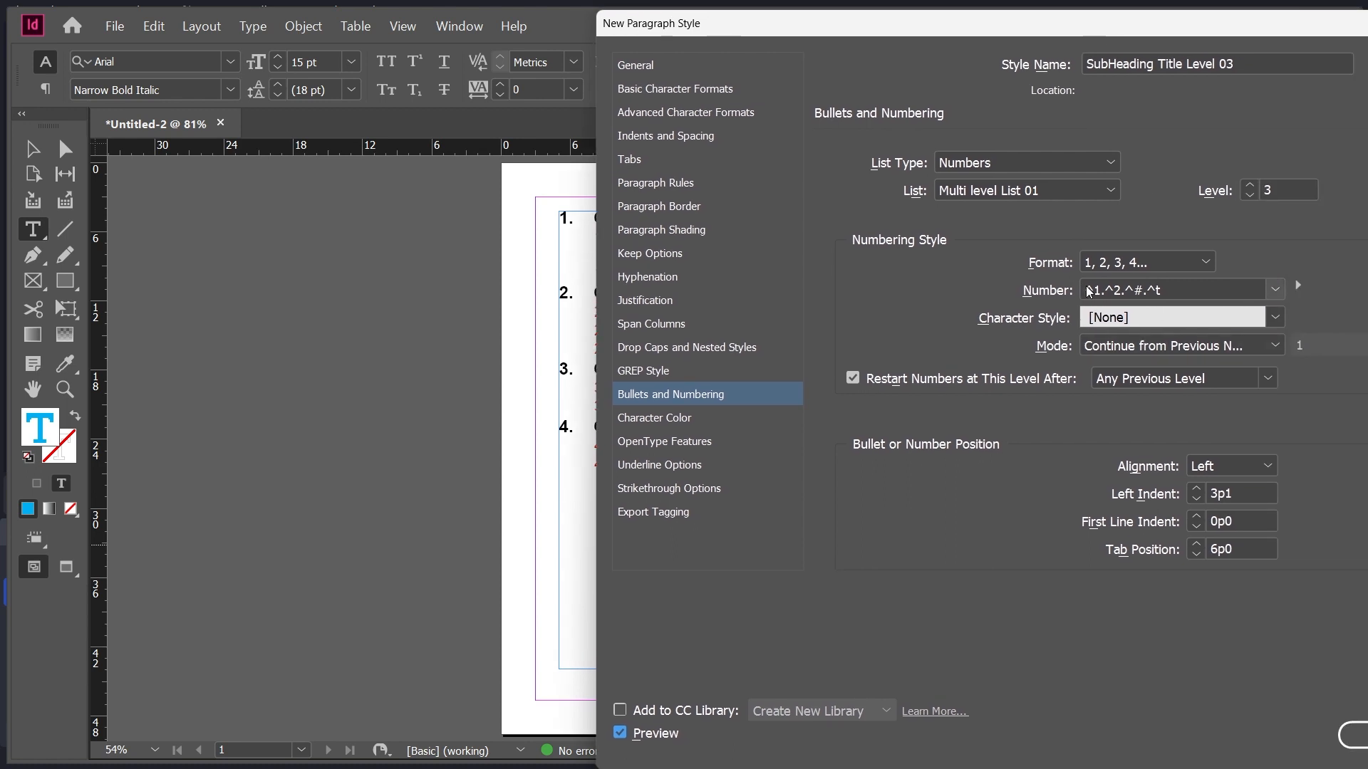
pyautogui.hotkey('ctrl', '2')
pyautogui.moveTo(1075, 273)
pyautogui.mouseDown()
pyautogui.moveTo(1090, 297)
pyautogui.moveTo(1195, 306)
pyautogui.mouseUp()
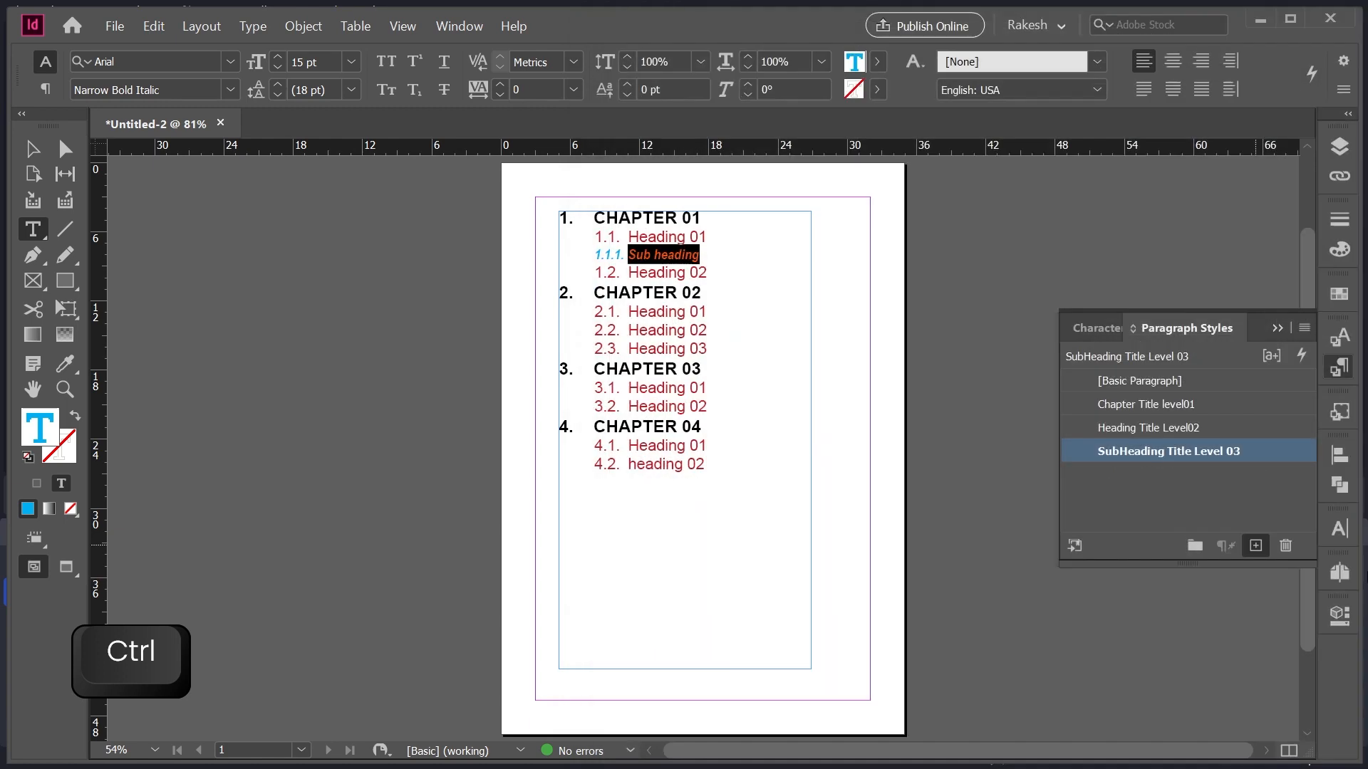
pyautogui.click(1353, 735)
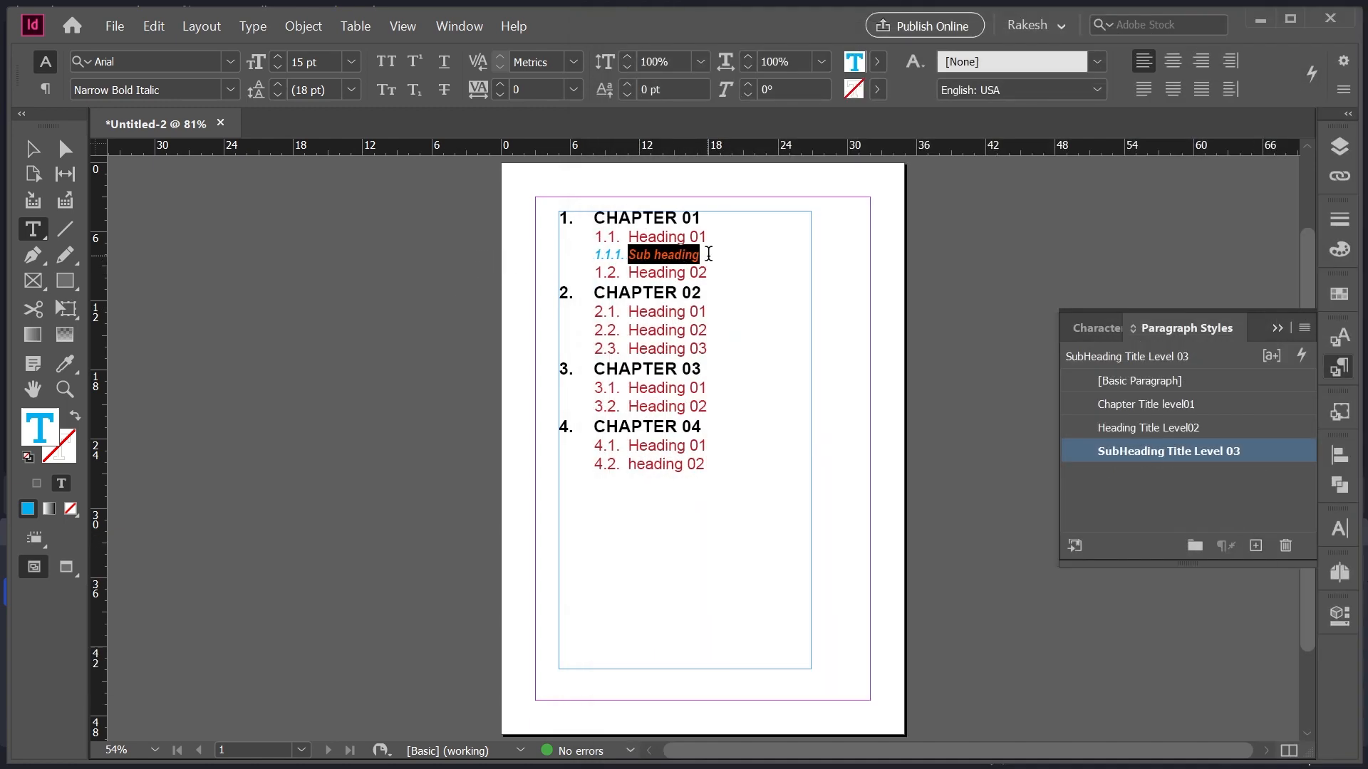
# Step: Edit the SubHeading Title Level 03 style's number position, setting the left indent to 5p10
pyautogui.rightClick(1181, 454)
pyautogui.click(1098, 461)
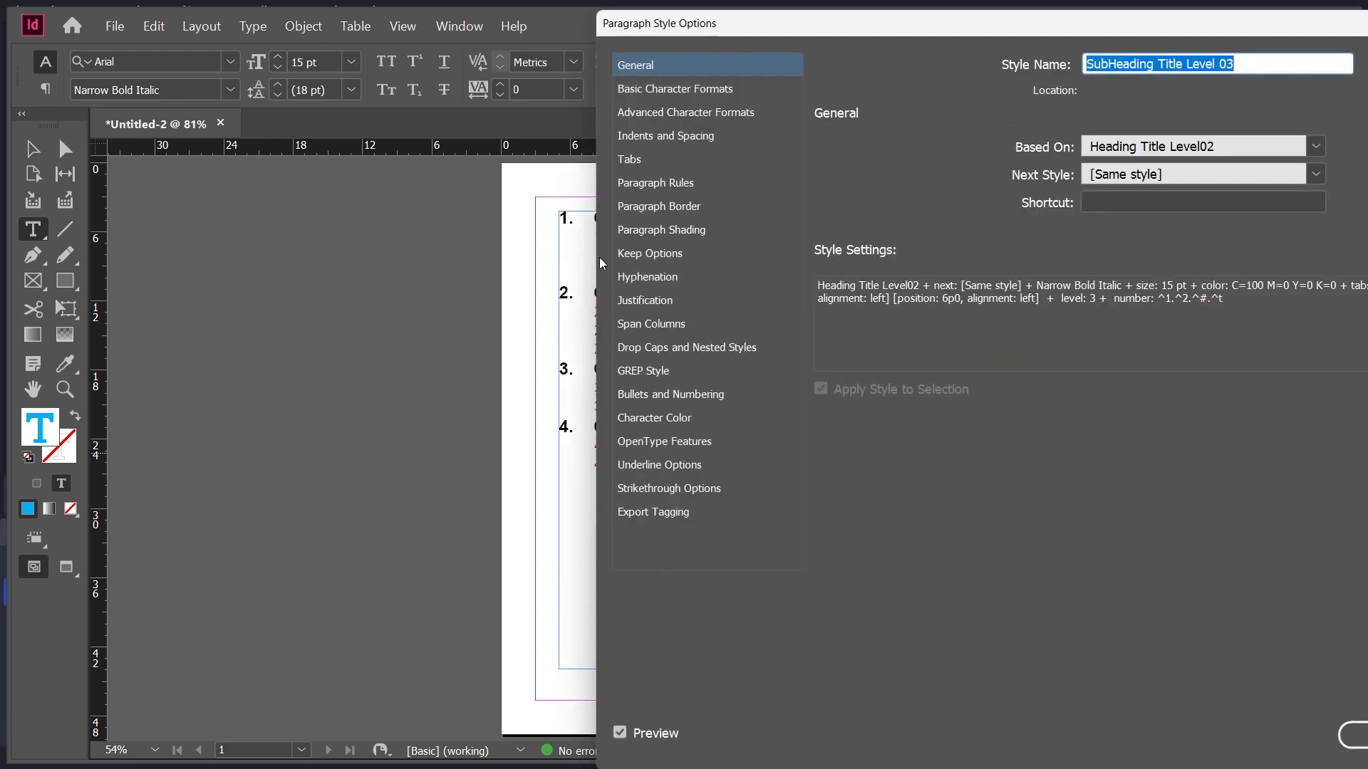
pyautogui.moveTo(812, 23); pyautogui.dragTo(715, 14)
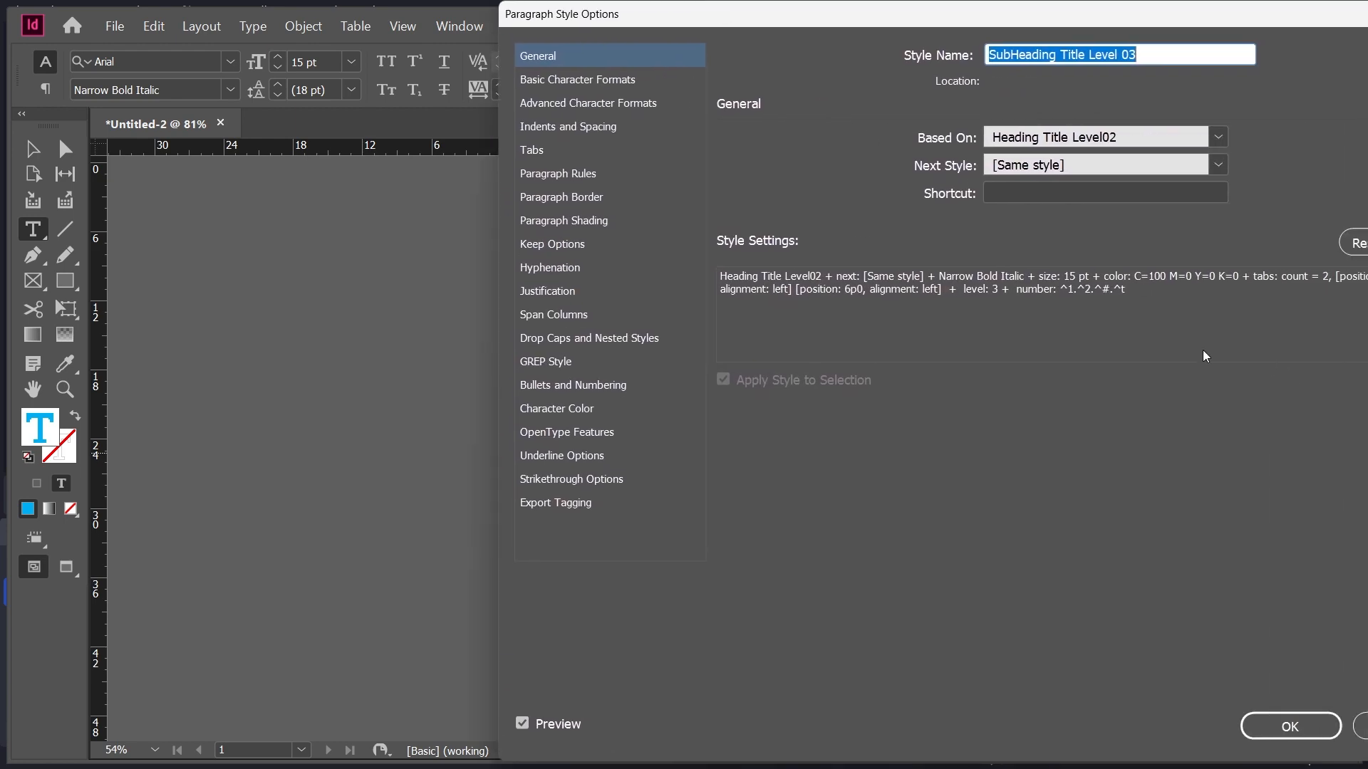
pyautogui.click(558, 387)
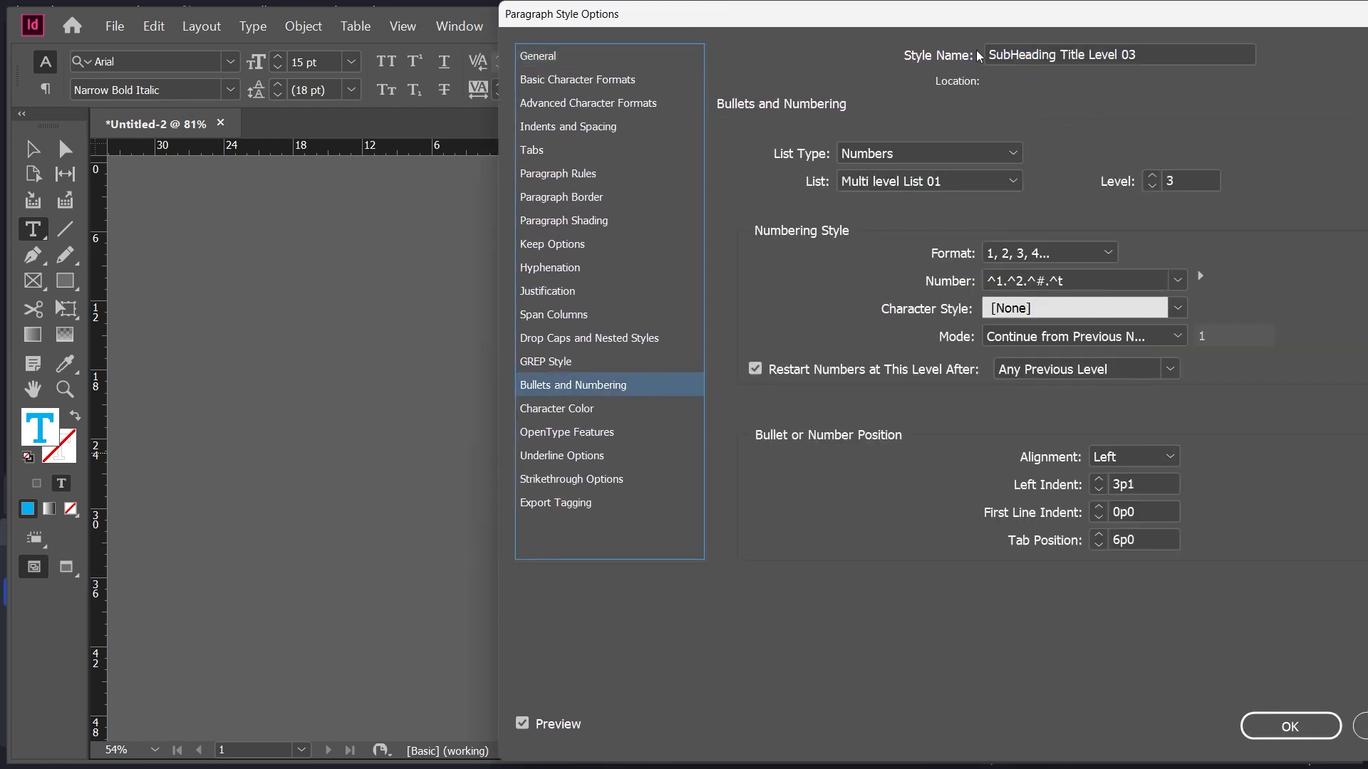
pyautogui.moveTo(1105, 30); pyautogui.dragTo(1260, 3)
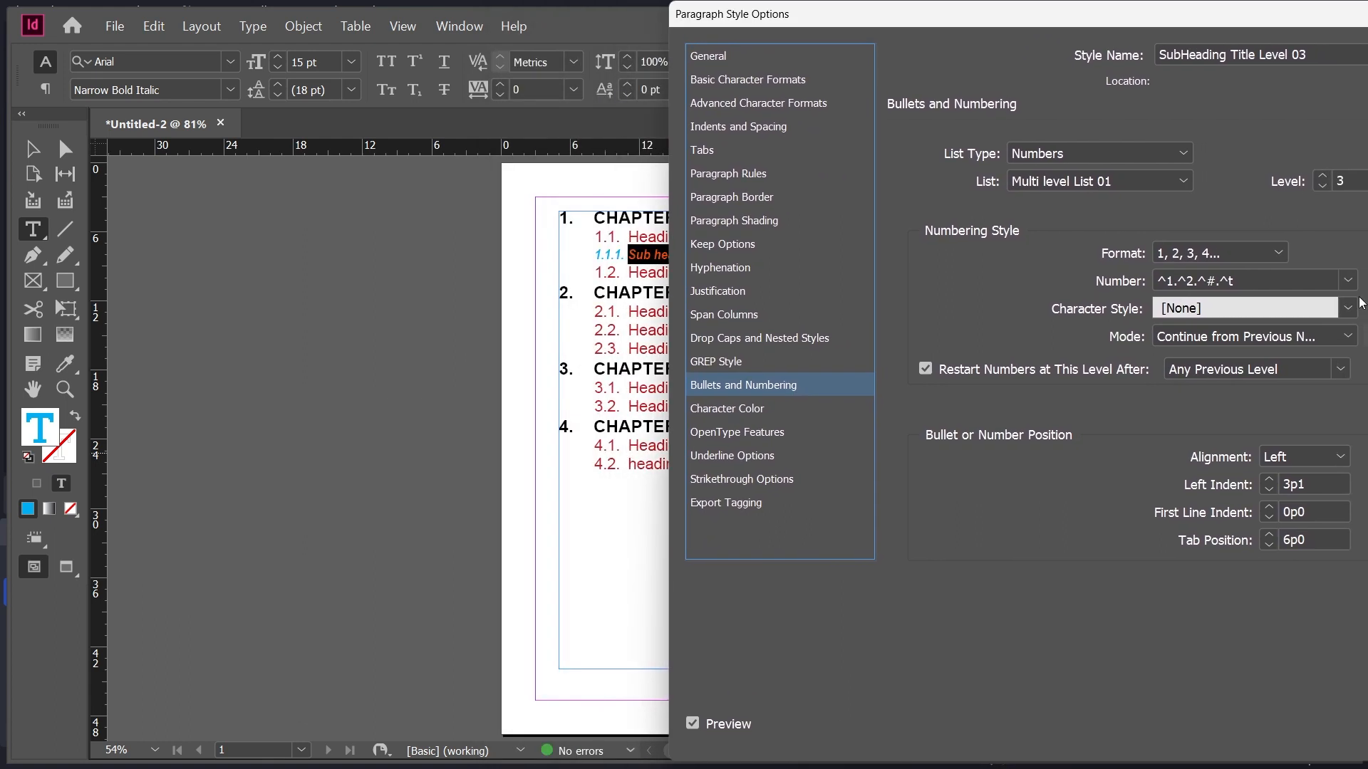
pyautogui.click(1268, 480)
pyautogui.click(1268, 480)
pyautogui.click(1269, 479)
pyautogui.click(1268, 479)
pyautogui.click(1268, 479)
pyautogui.click(1268, 480)
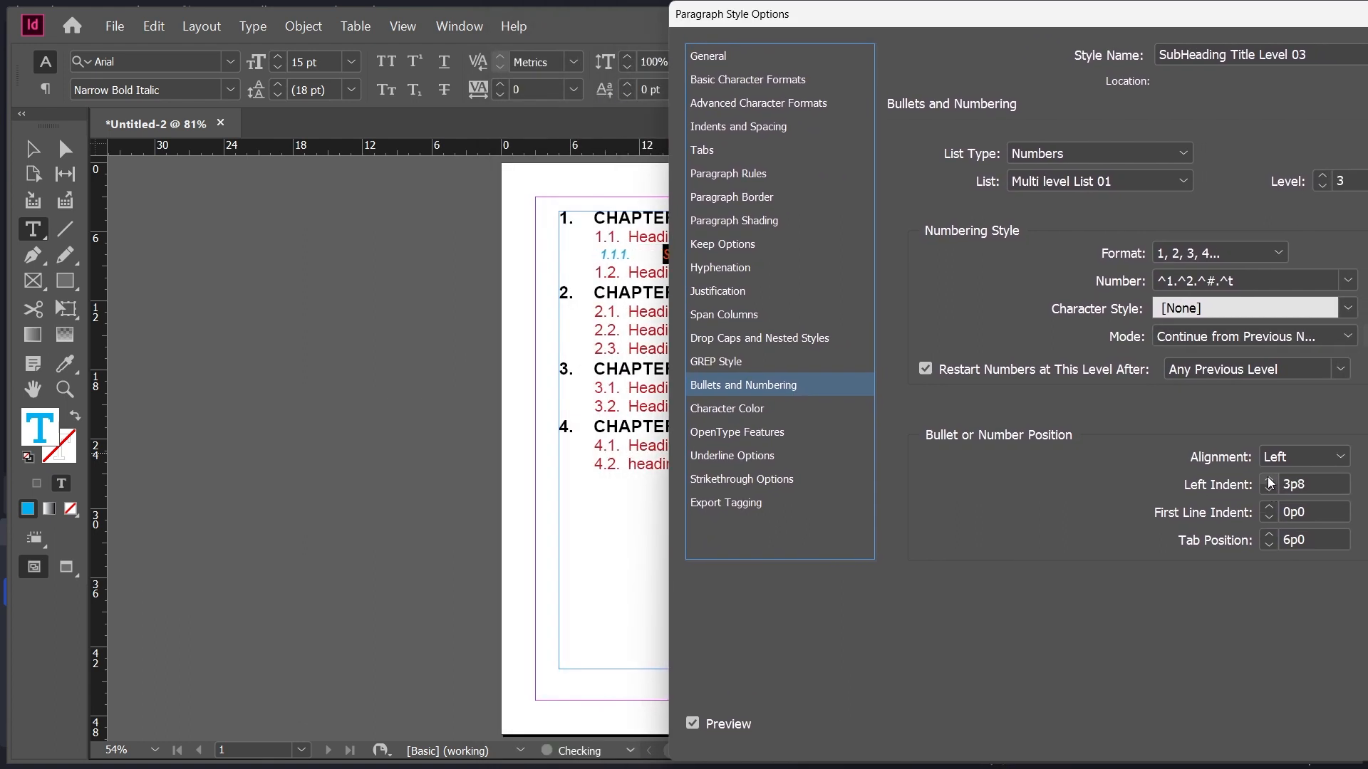
pyautogui.click(1269, 480)
pyautogui.click(1269, 480)
pyautogui.click(1269, 479)
pyautogui.click(1269, 479)
pyautogui.click(1268, 480)
pyautogui.click(1269, 480)
pyautogui.click(1269, 479)
pyautogui.click(1268, 480)
pyautogui.click(1268, 479)
pyautogui.click(1269, 479)
pyautogui.click(1269, 479)
pyautogui.click(1269, 479)
pyautogui.click(1269, 479)
pyautogui.click(1269, 479)
pyautogui.click(1269, 479)
pyautogui.click(1268, 479)
pyautogui.click(1268, 480)
pyautogui.moveTo(1076, 10); pyautogui.dragTo(911, 8)
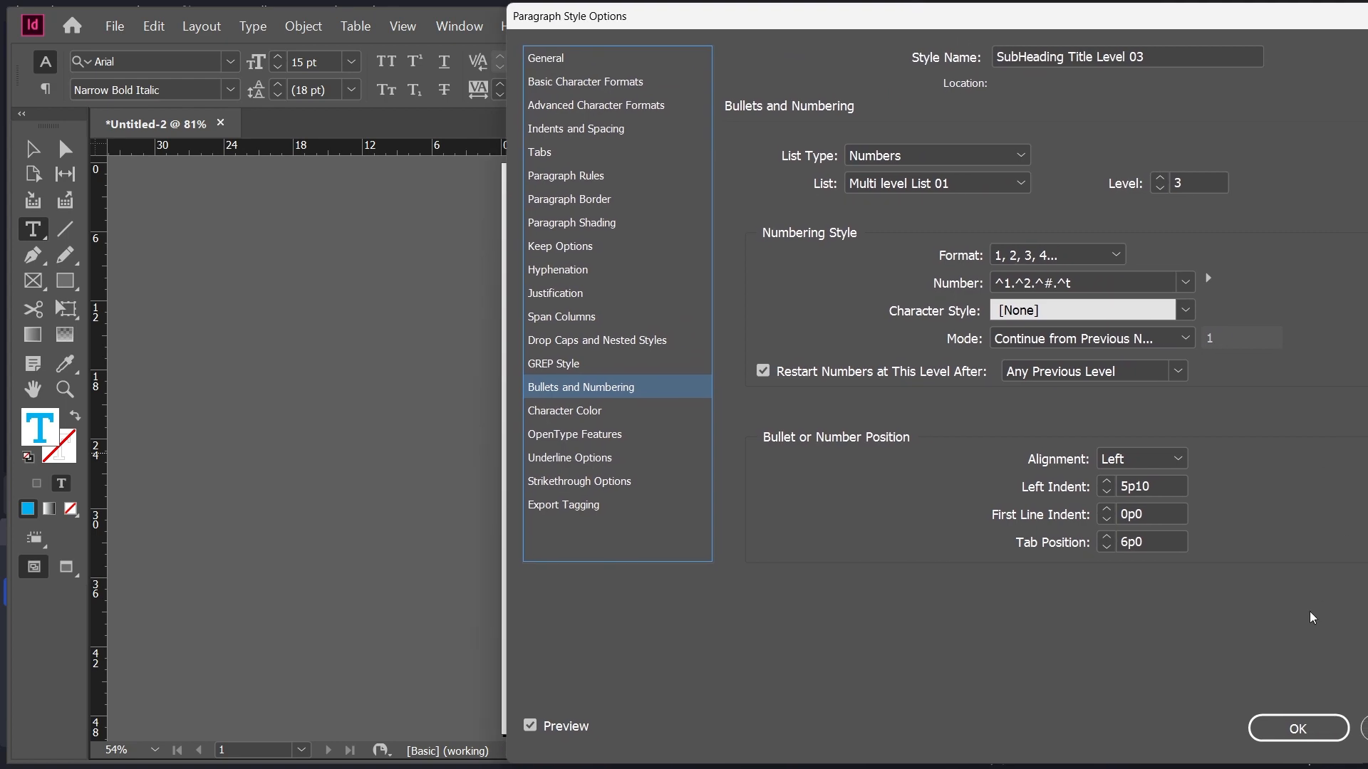
pyautogui.click(1298, 733)
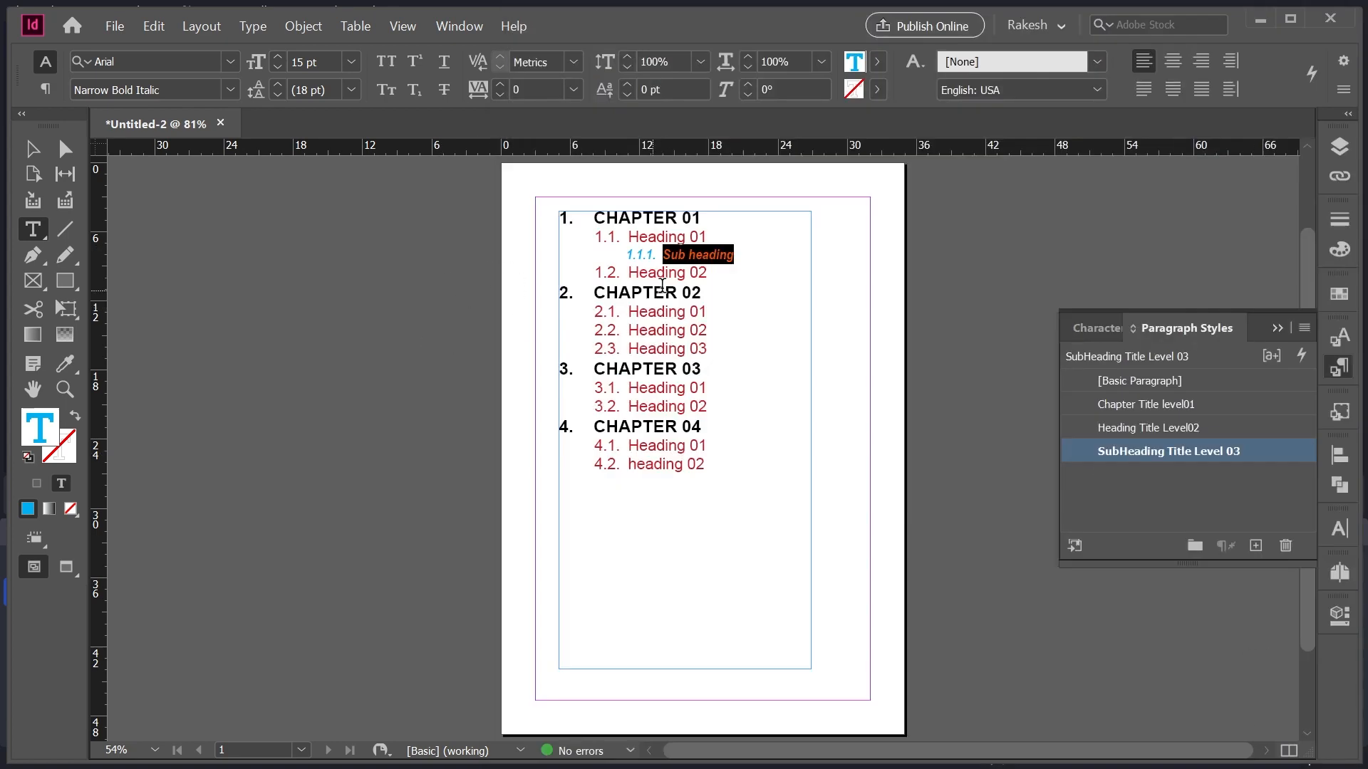
# Step: Add the line "Sub heading 02" below Sub heading in CHAPTER 01, and rename the first one "Sub heading 01"
pyautogui.click(702, 255)
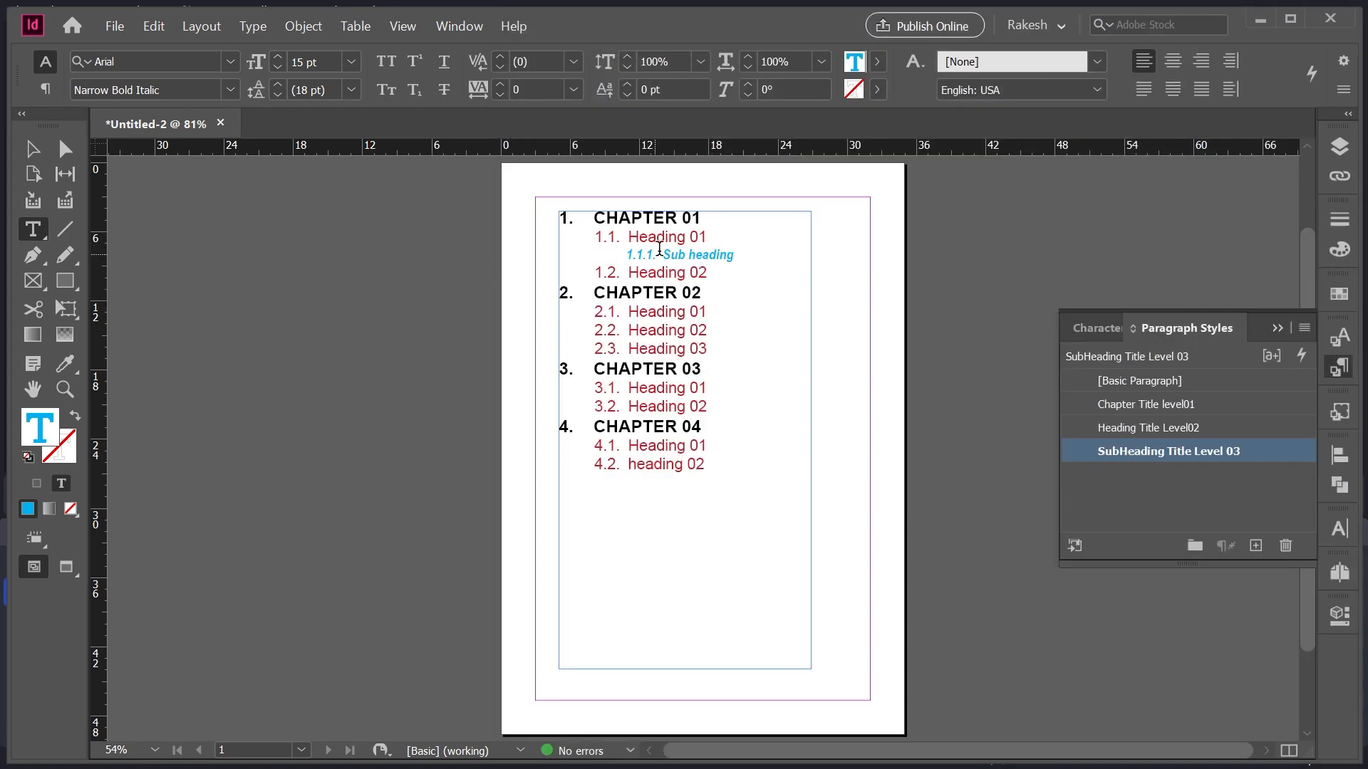
pyautogui.click(737, 255)
pyautogui.press('Return')
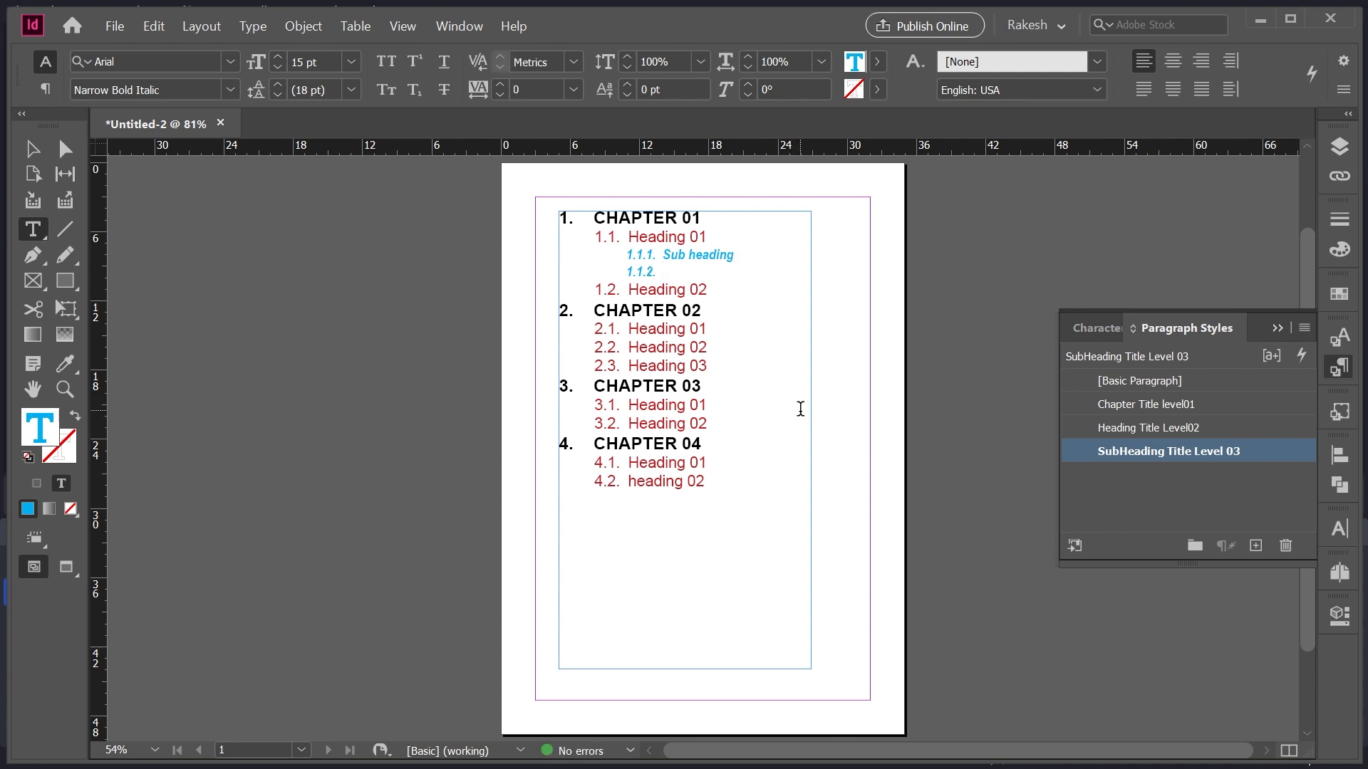
pyautogui.write('Sub heading 02')
pyautogui.press('Up')
pyautogui.press('Down')
# Step: Start a new line below Heading 02 in CHAPTER 01, and set Heading Title Level02's next style to SubHeading Title Level 03
pyautogui.press('Down')
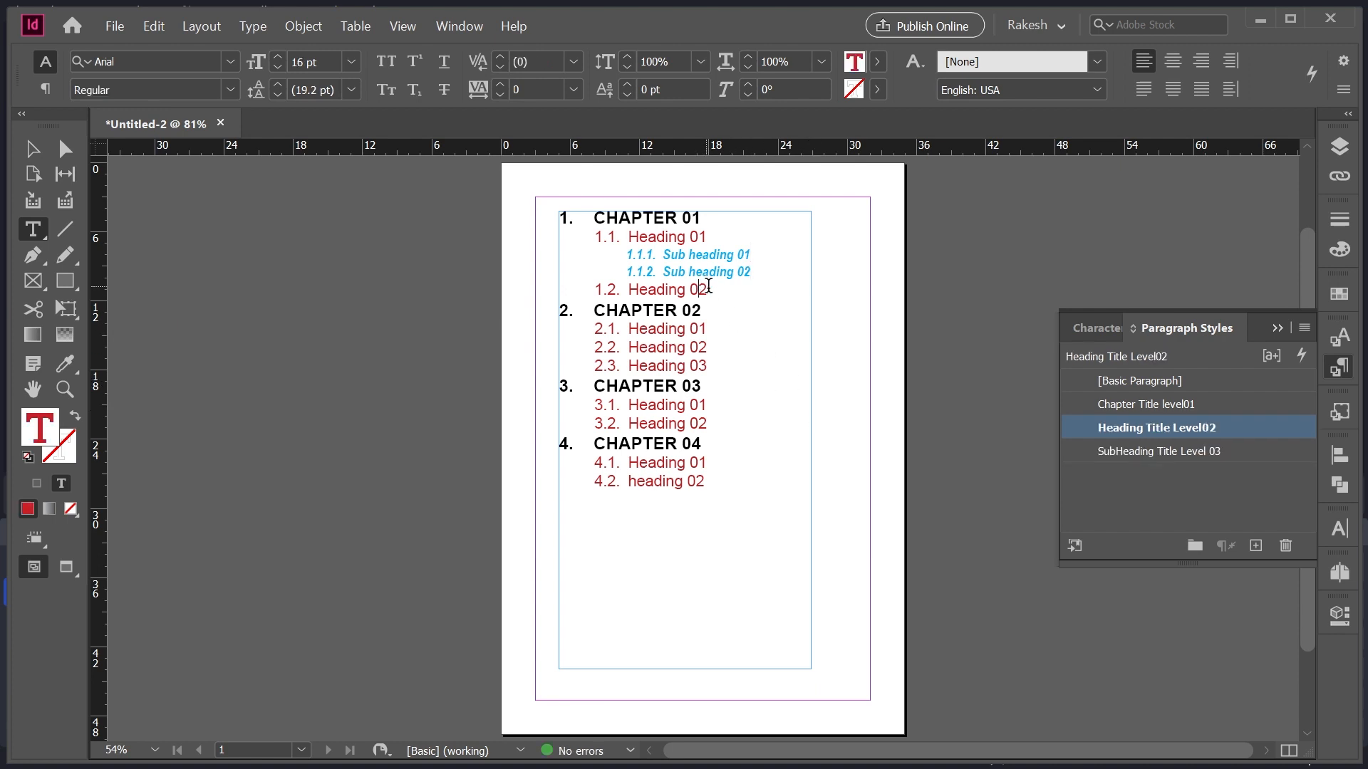
pyautogui.press('Return')
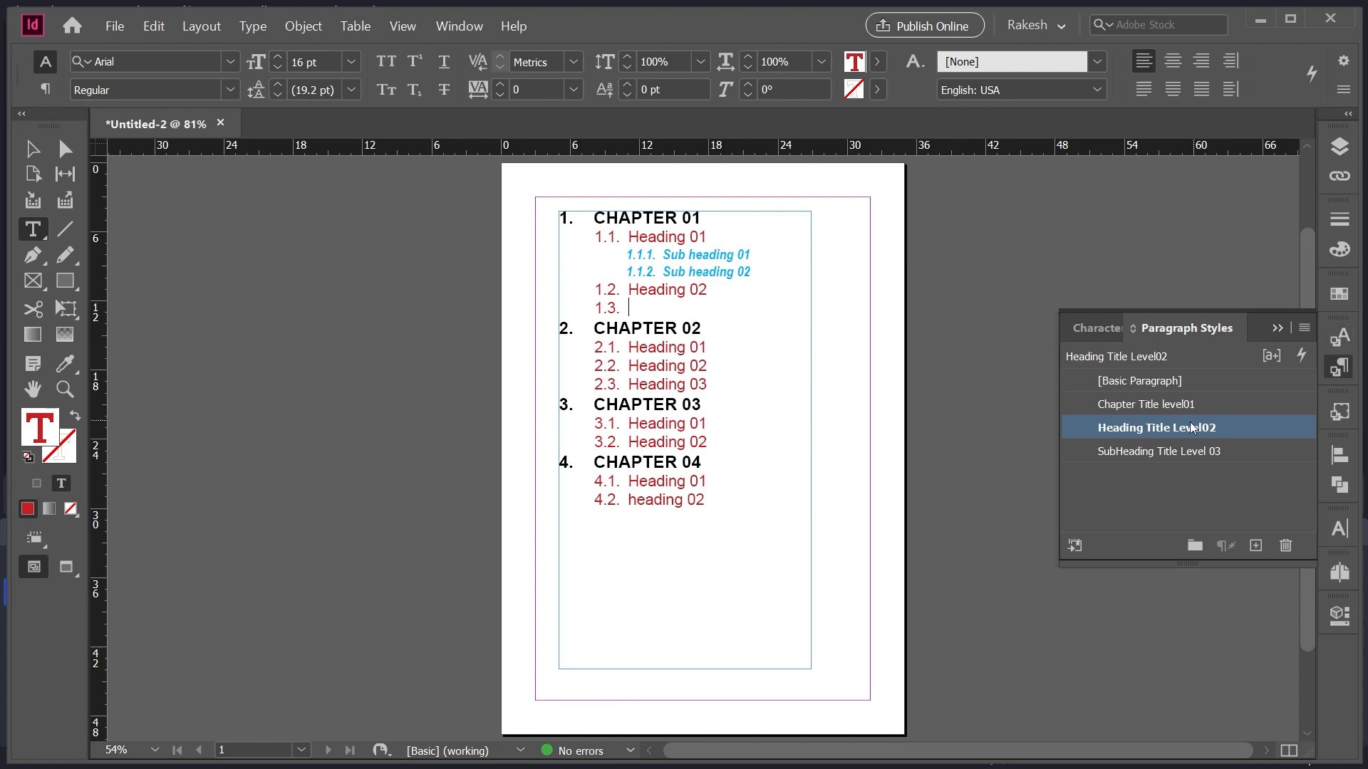
pyautogui.rightClick(1143, 430)
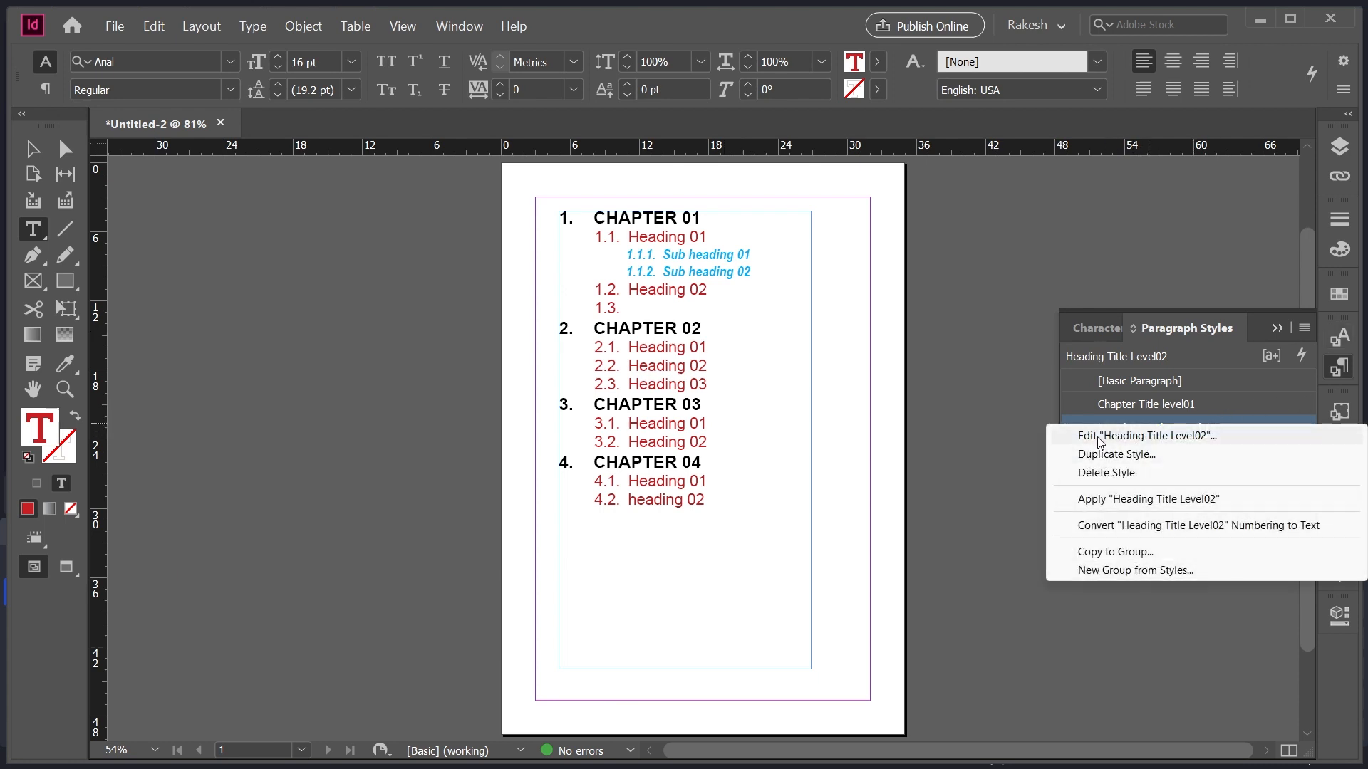
pyautogui.click(1162, 423)
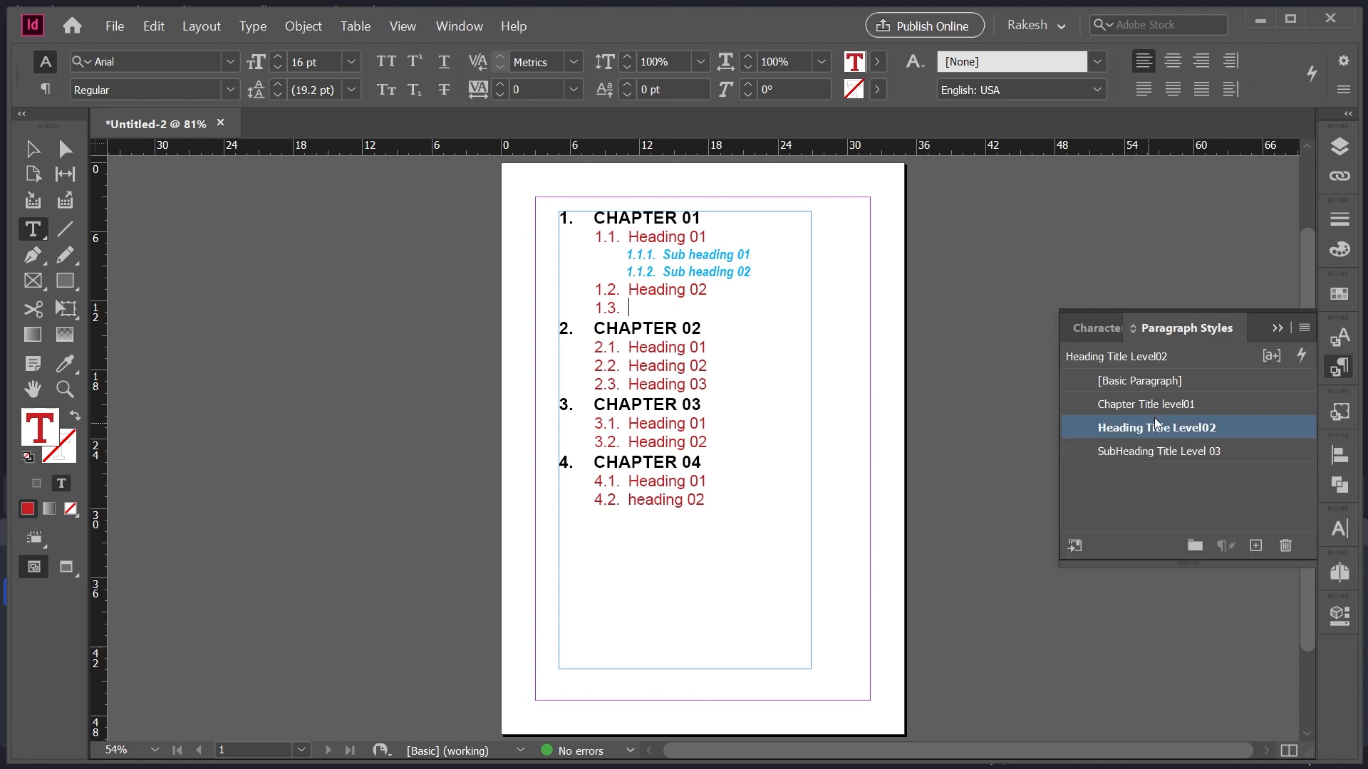
pyautogui.rightClick(1155, 427)
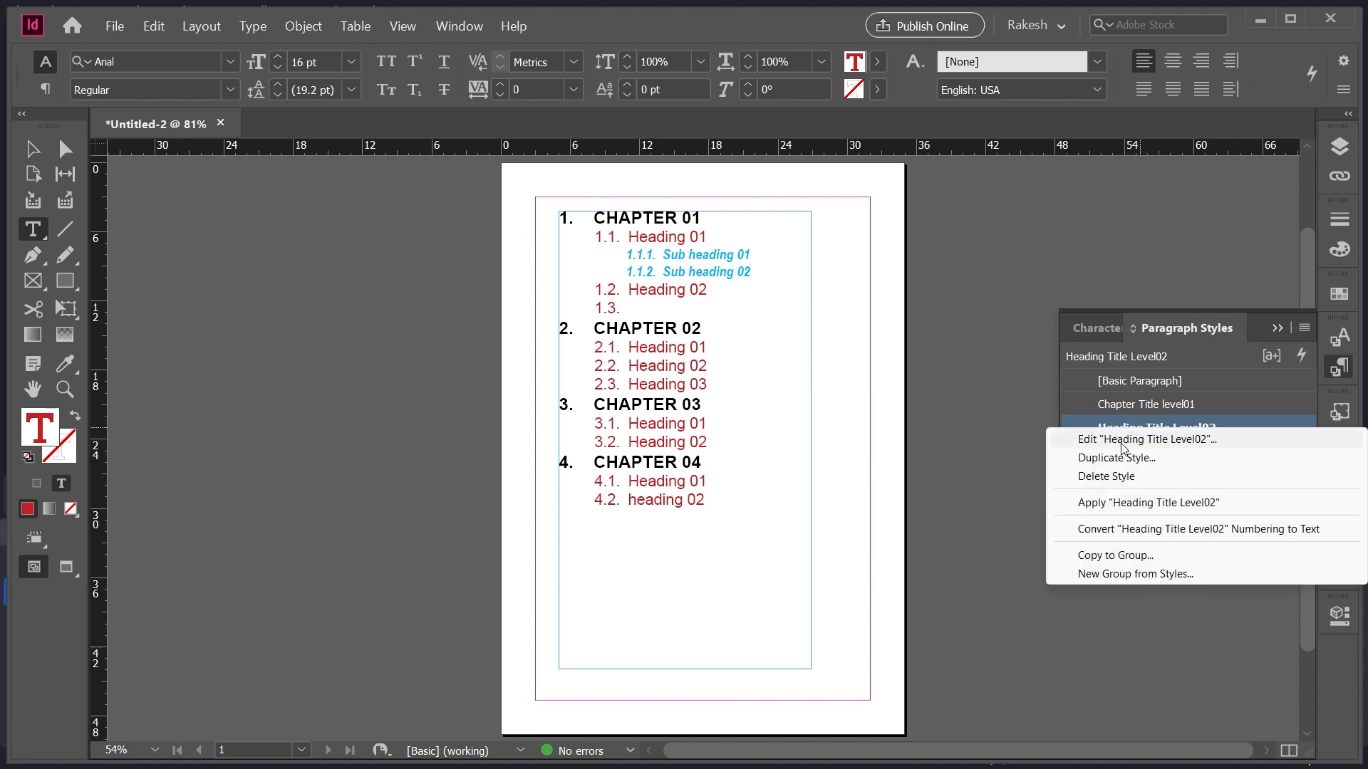
pyautogui.click(1135, 440)
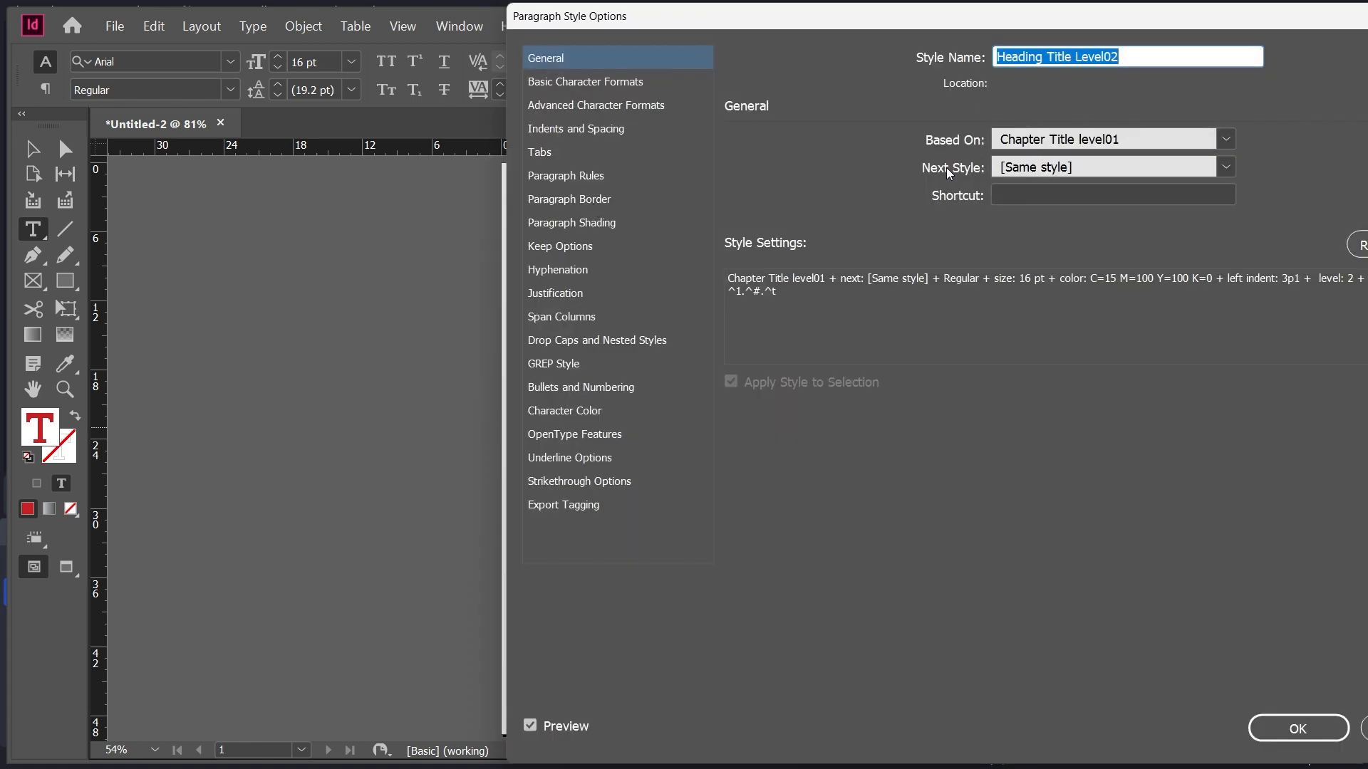
pyautogui.click(1029, 168)
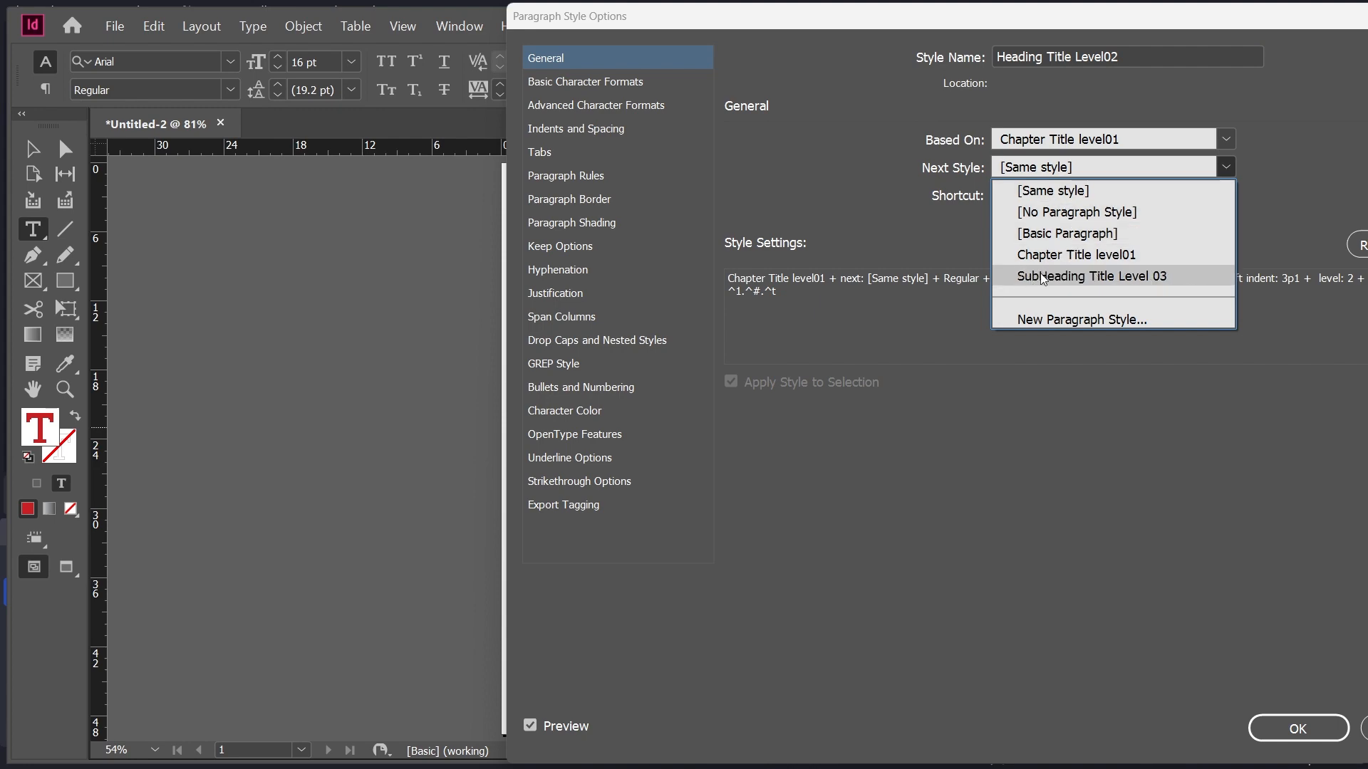
pyautogui.click(1138, 276)
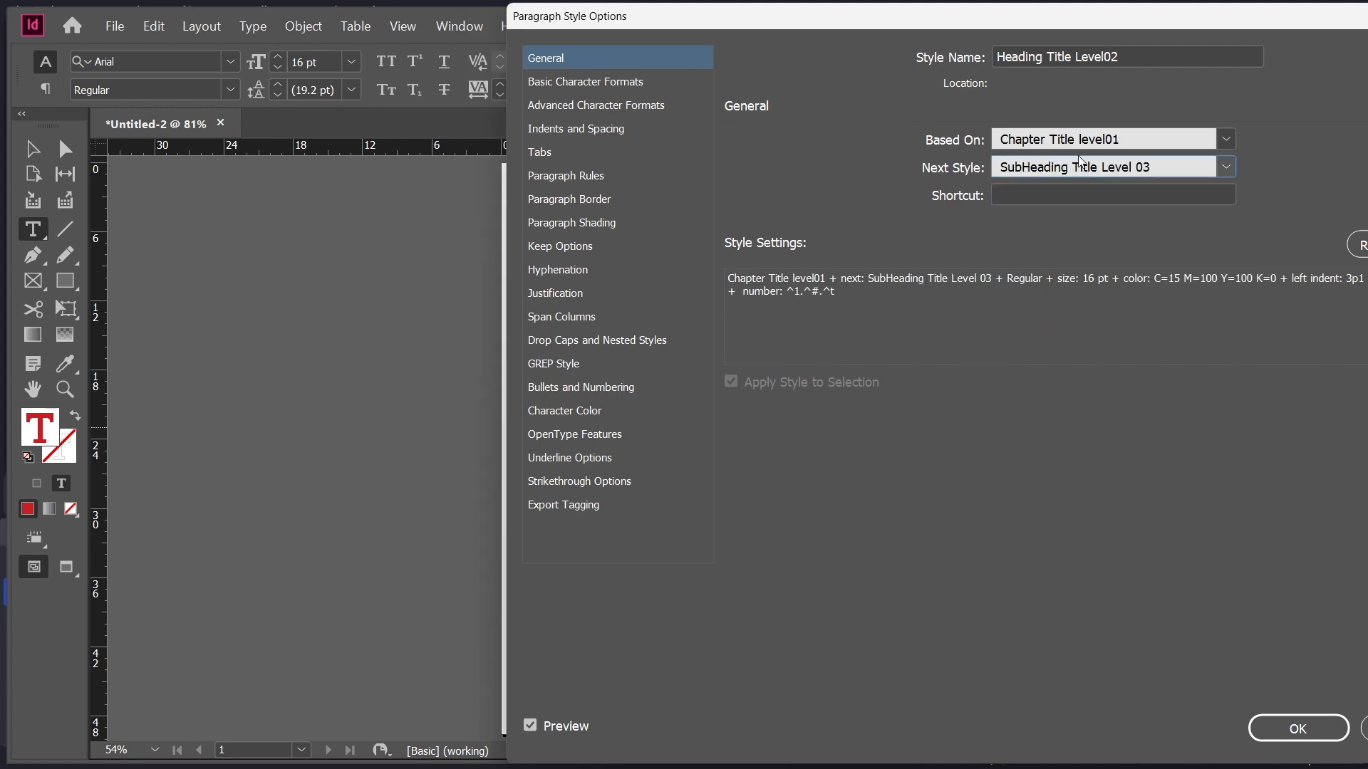
pyautogui.click(1282, 727)
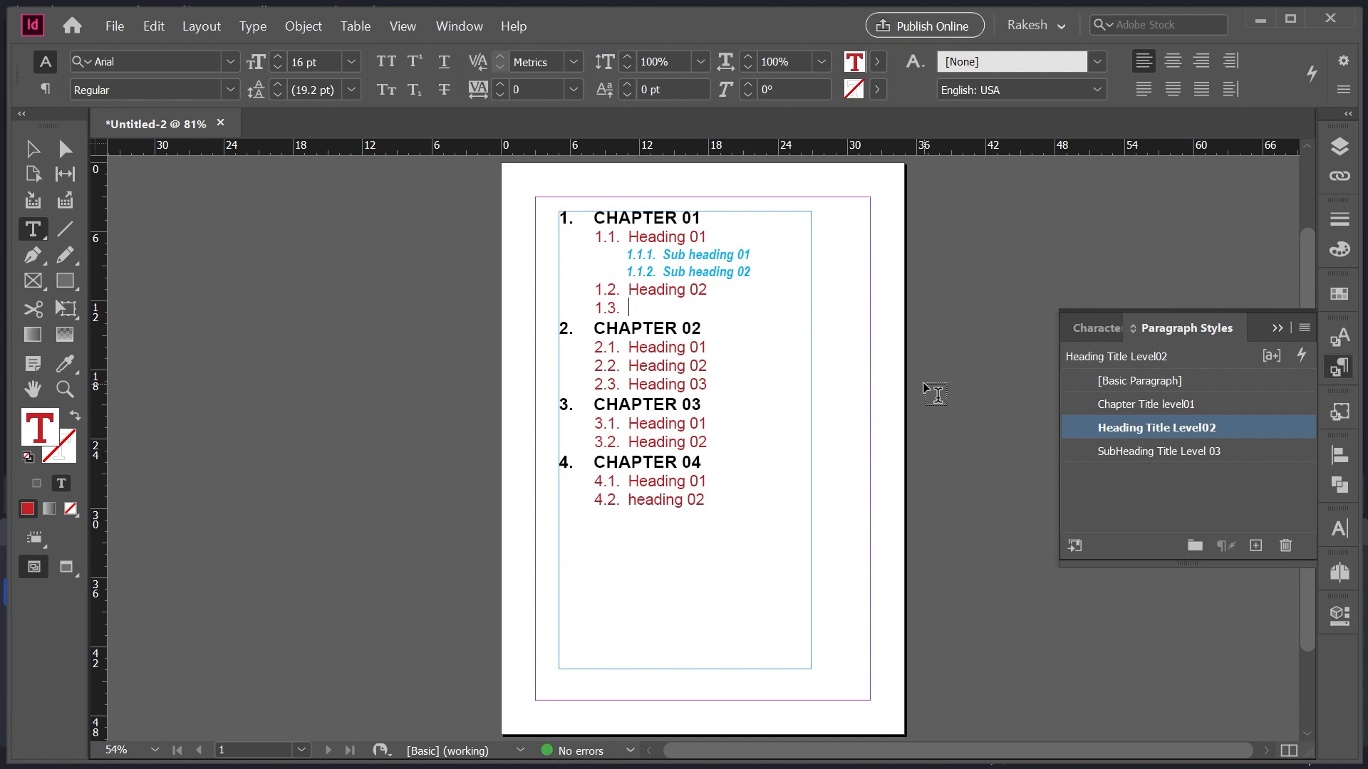
# Step: Add two "Sub heading 01" lines in the SubHeading Title Level 03 style under Heading 02 in CHAPTER 01
pyautogui.write('Sub heading 01')
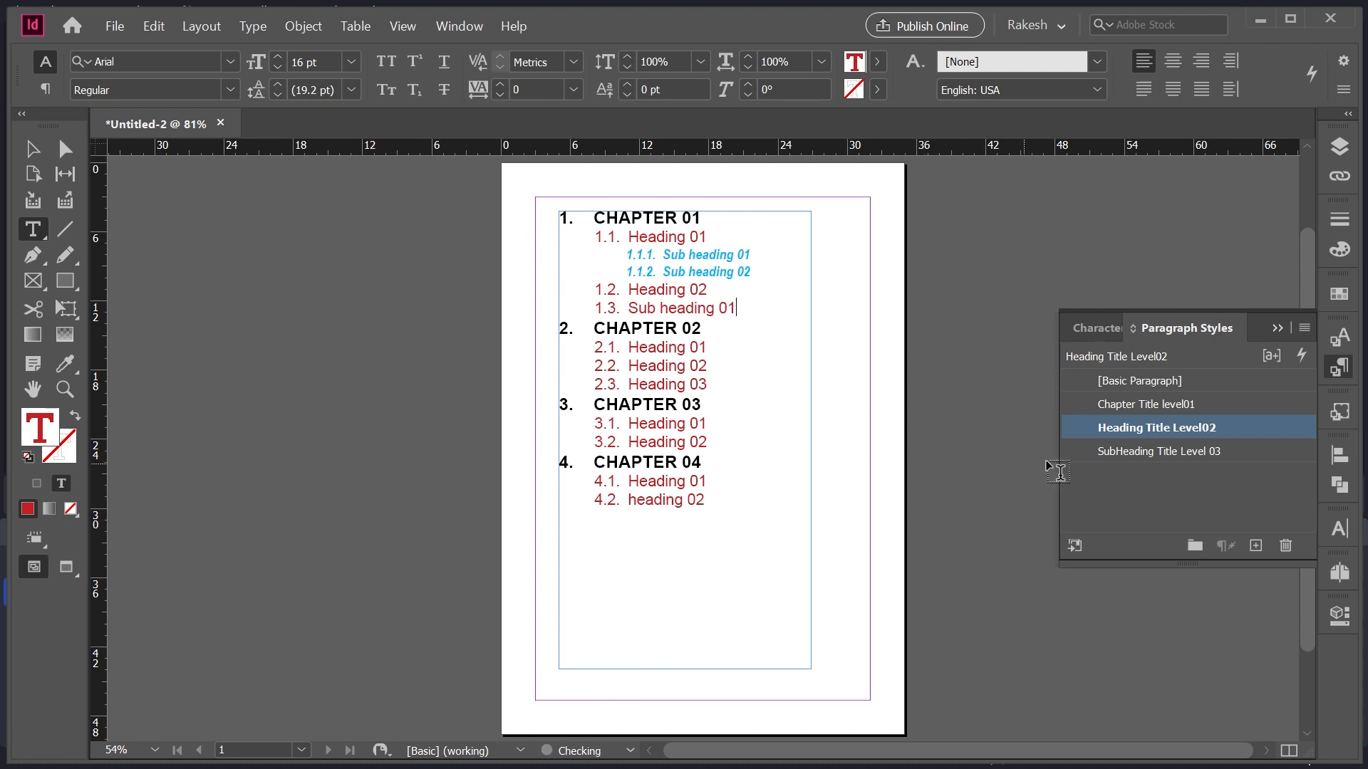
pyautogui.click(1111, 450)
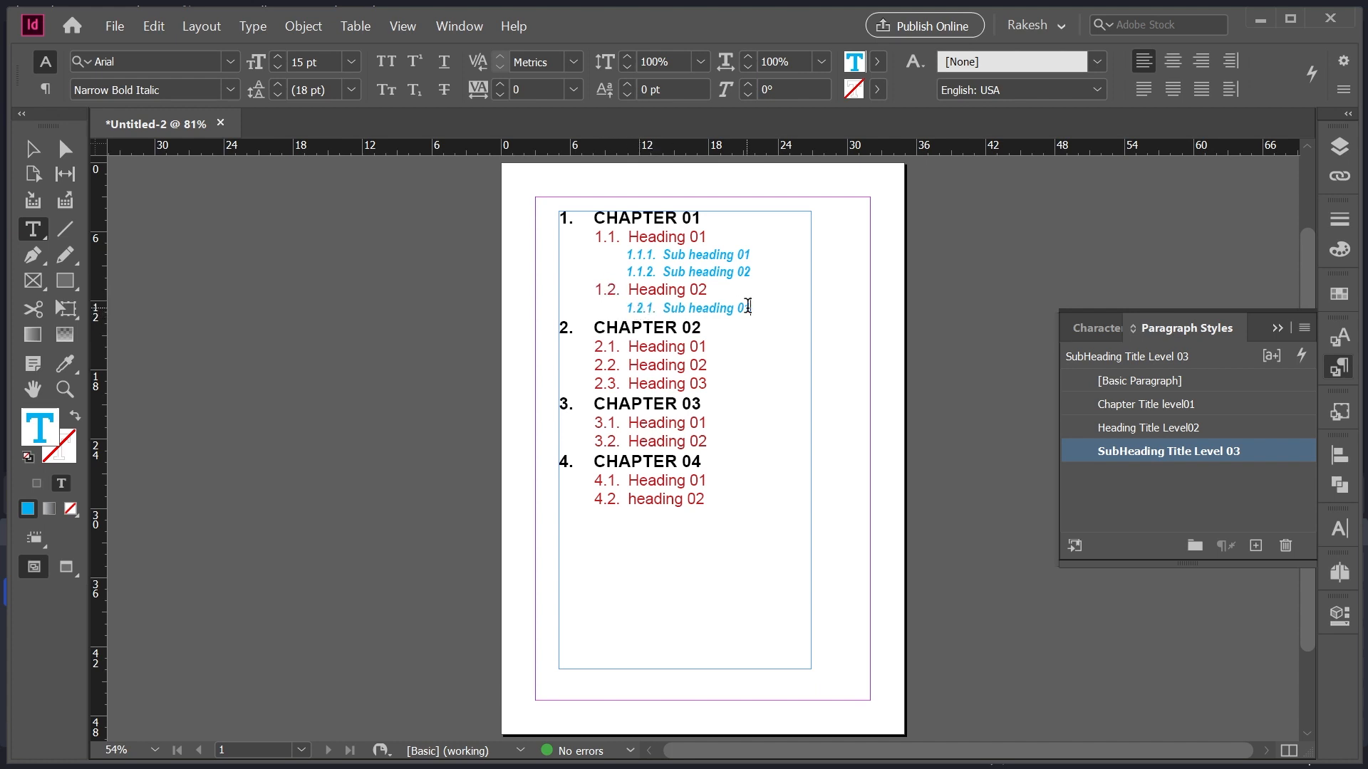
pyautogui.press('Return')
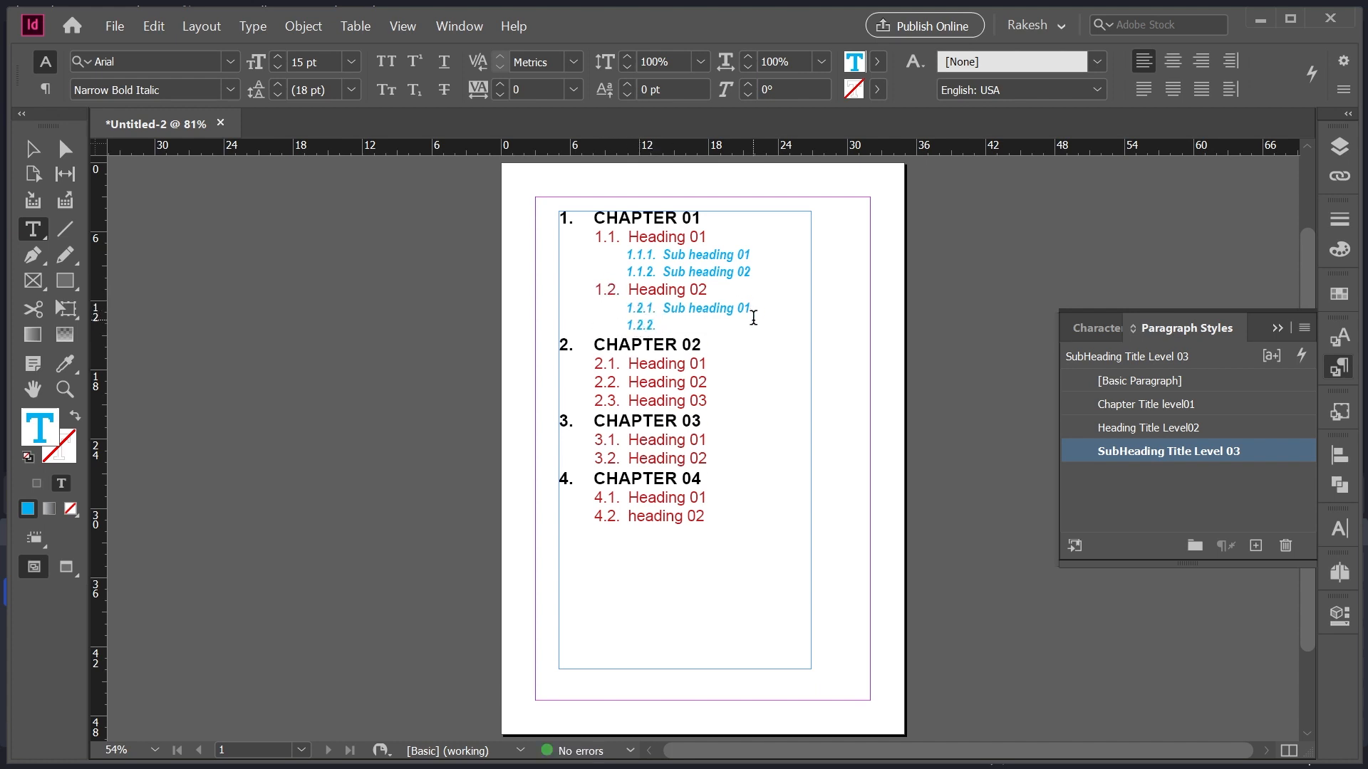
pyautogui.write('Sub heading 01')
# Step: Add the lines "Sub heading 01" and "Sub heading 02" below Heading 01 in CHAPTER 02
pyautogui.click(705, 364)
pyautogui.press('Return')
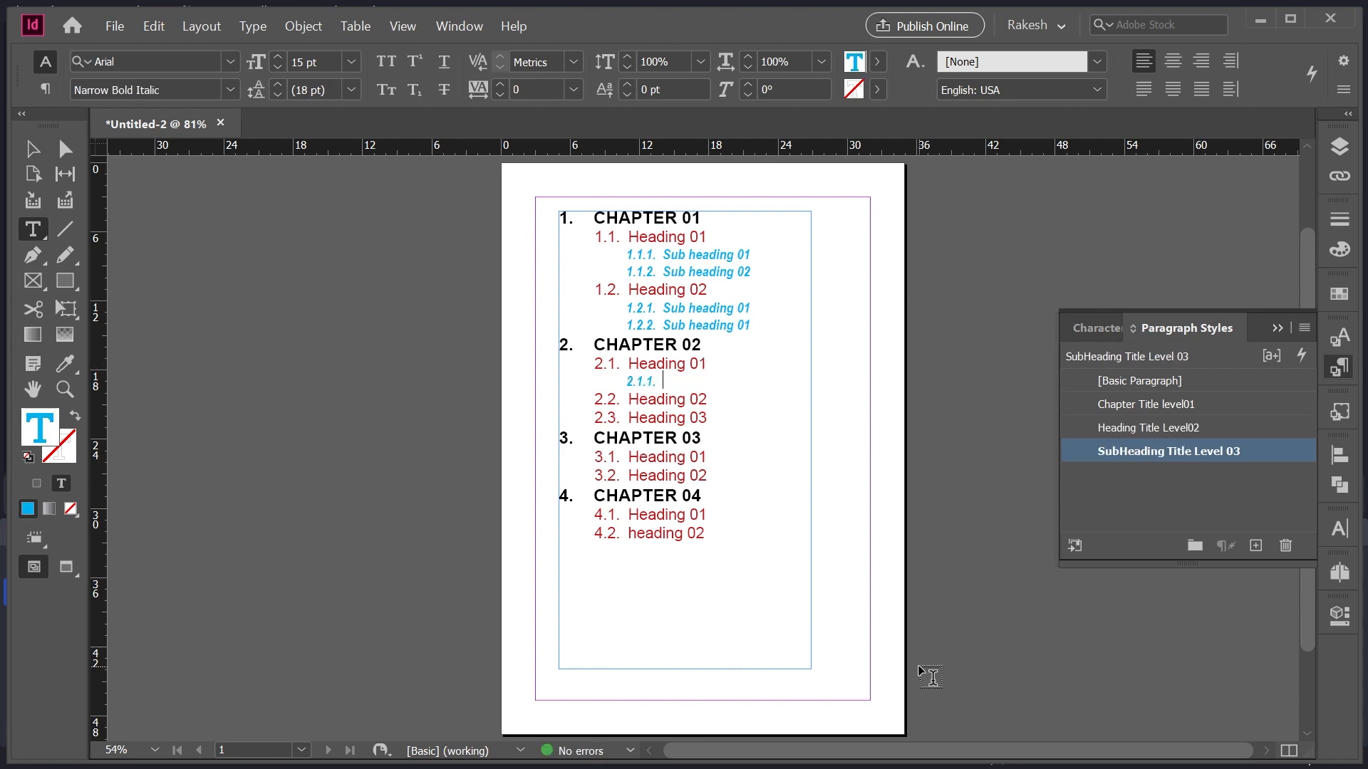
pyautogui.write('Sub heading')
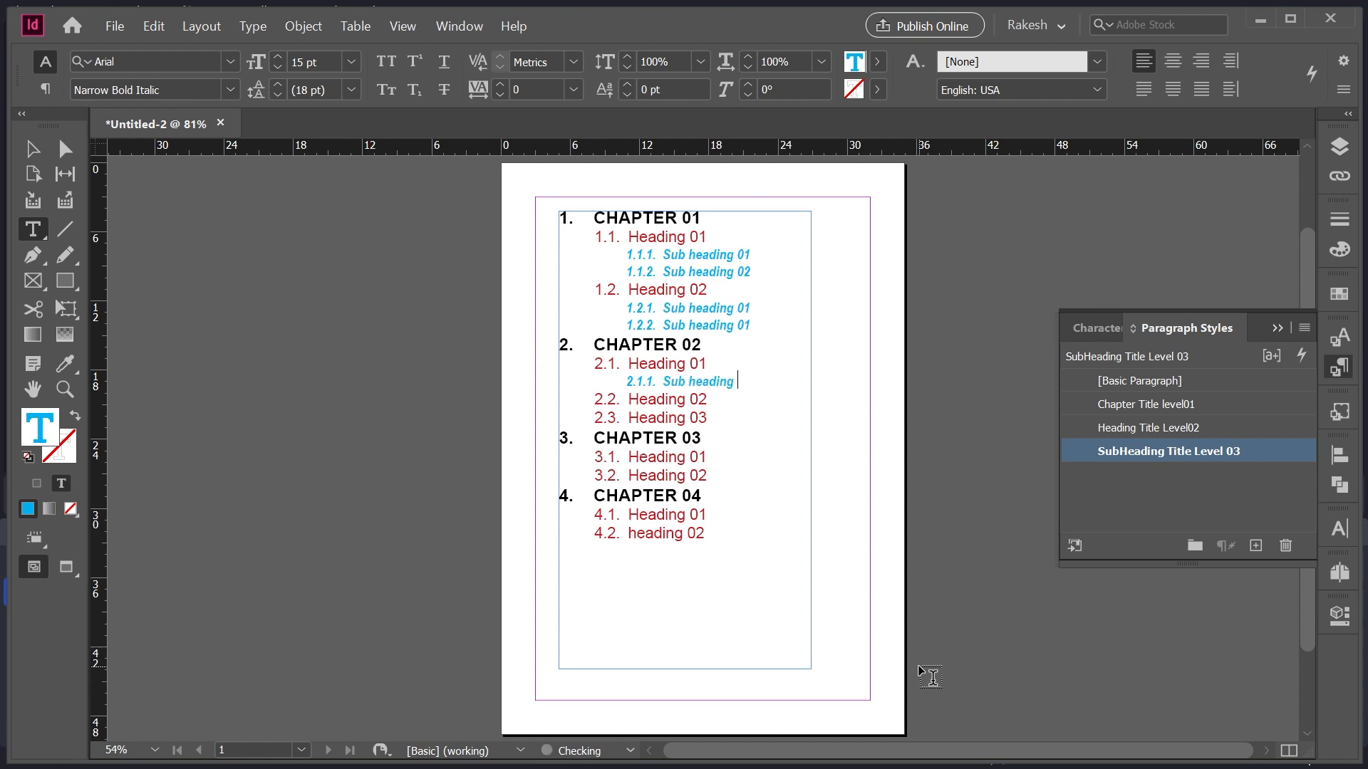
pyautogui.write(' 01')
pyautogui.press('Return')
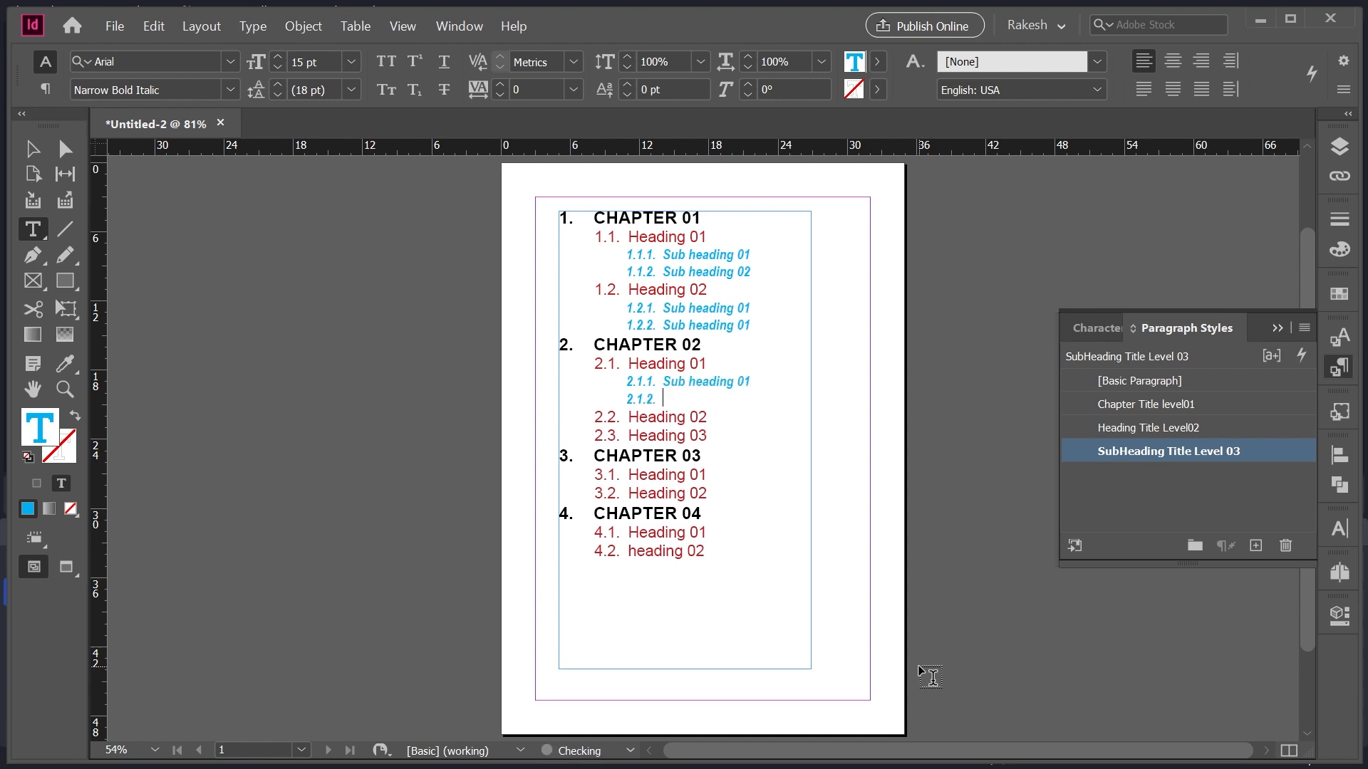
pyautogui.write('Sub heading 02')
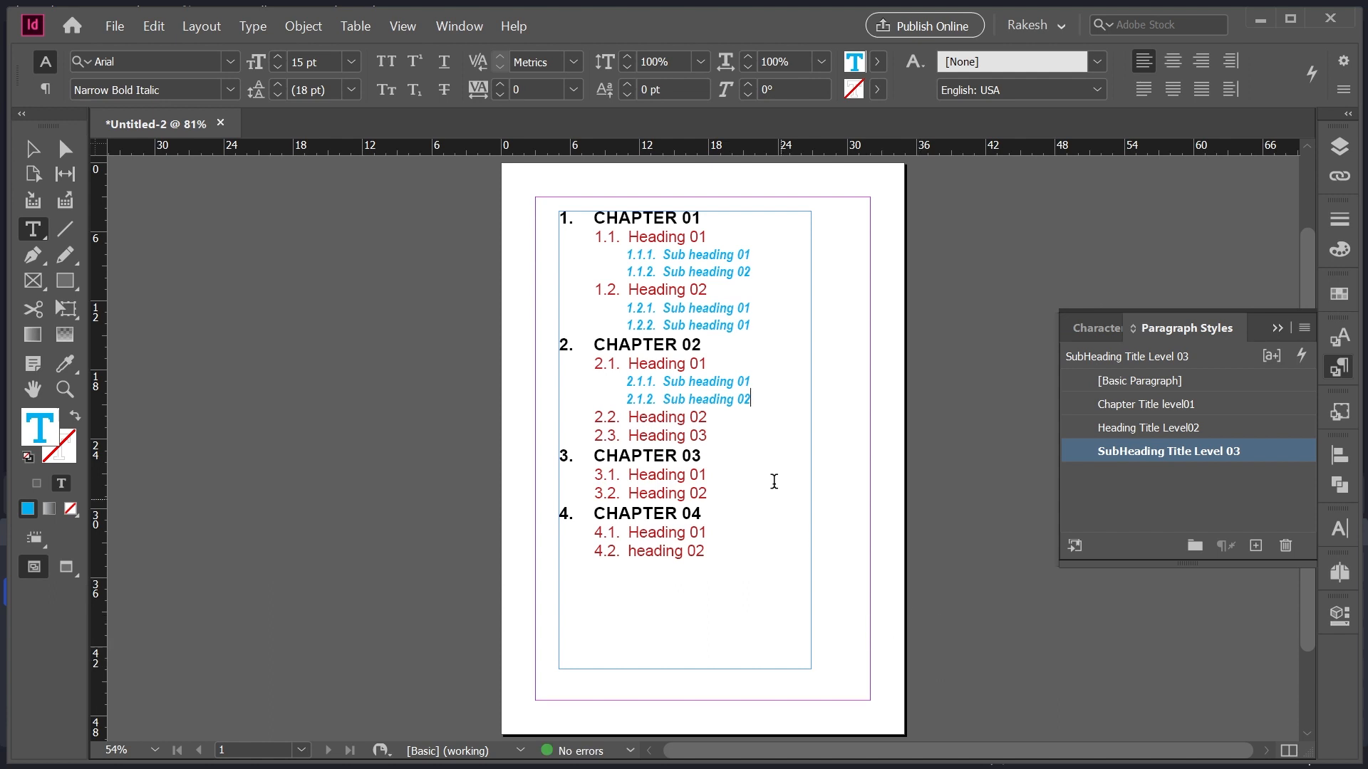
# Step: Add the lines "Sub heading 01" and "Sub heading 02" below Heading 02 in CHAPTER 02
pyautogui.click(707, 419)
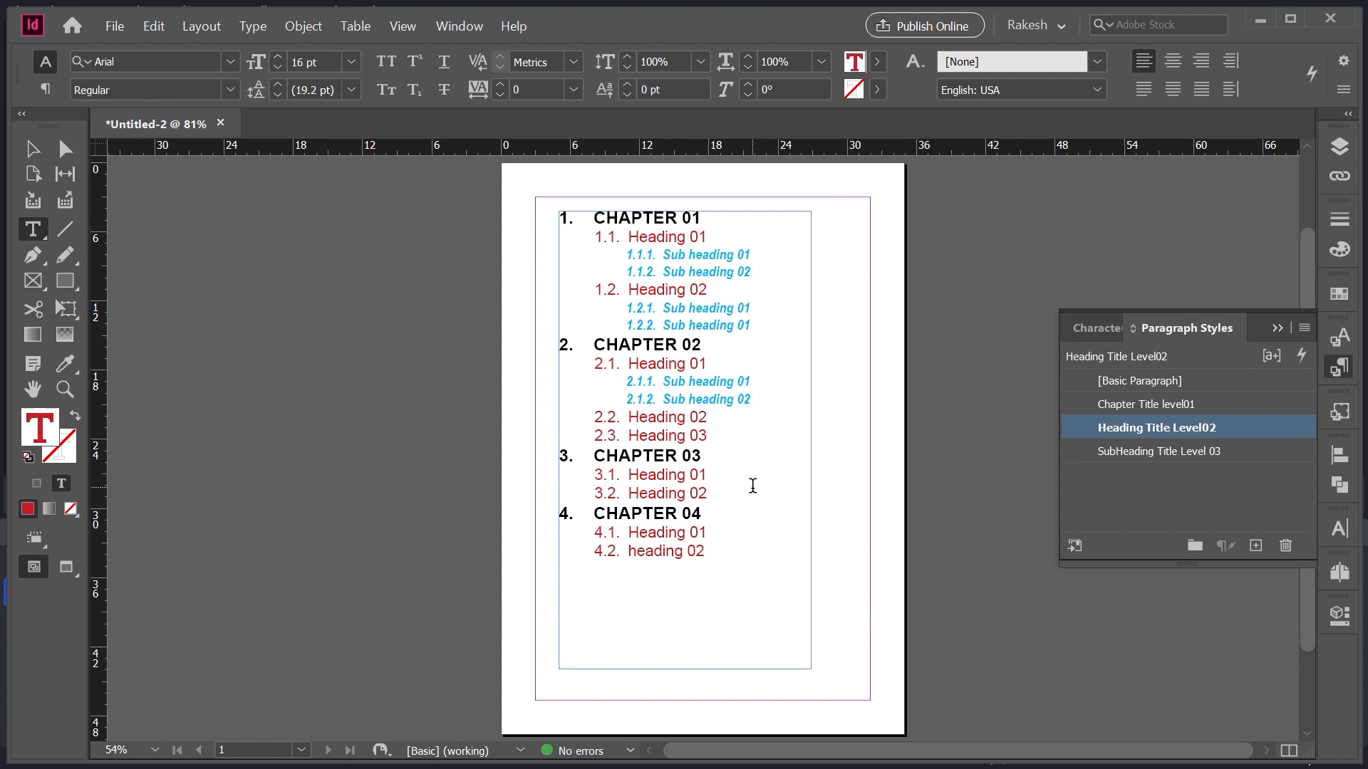
pyautogui.press('Return')
pyautogui.write('Su')
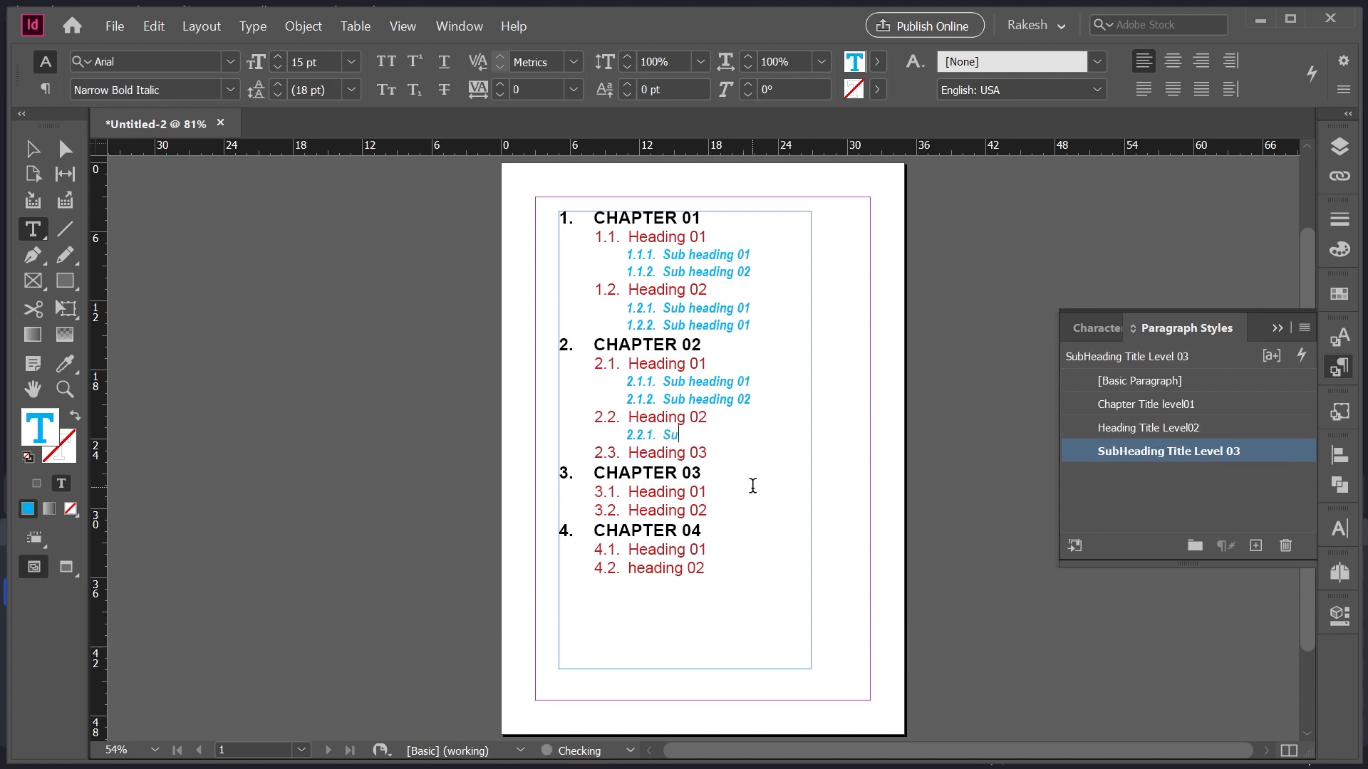
pyautogui.write('b heading 01')
pyautogui.press('Return')
pyautogui.write('Sub ')
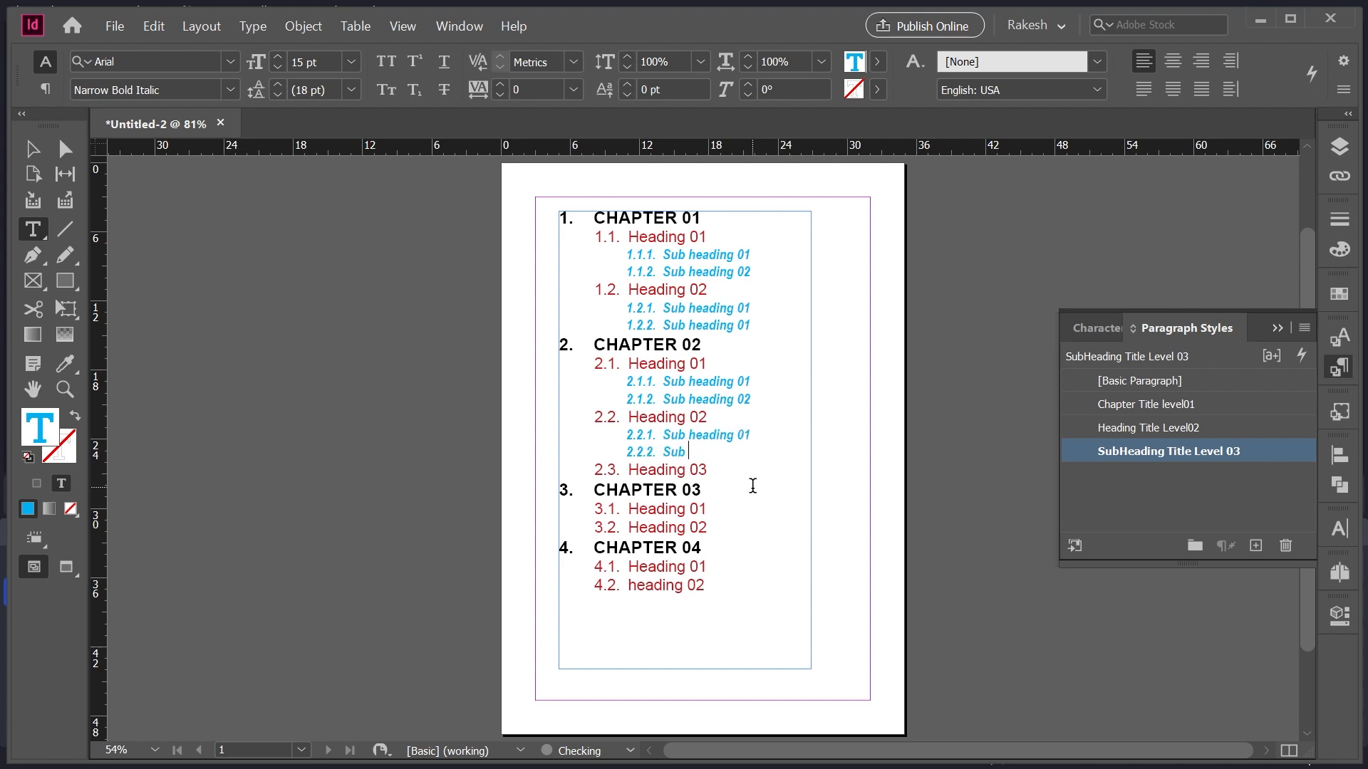
pyautogui.write('heading 02')
# Step: Add the lines "Sub heading 01" and "Sub heading 02" below heading 02 in CHAPTER 04
pyautogui.click(705, 584)
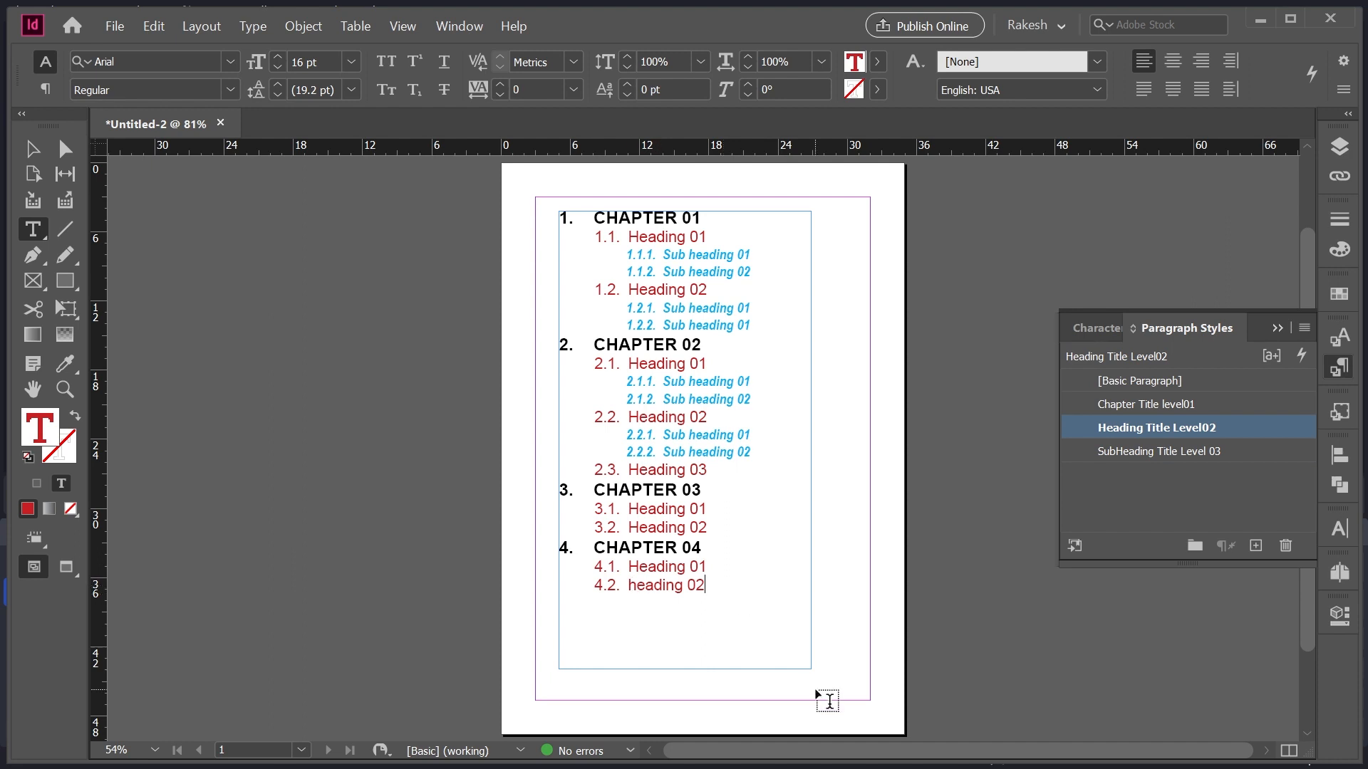
pyautogui.press('Return')
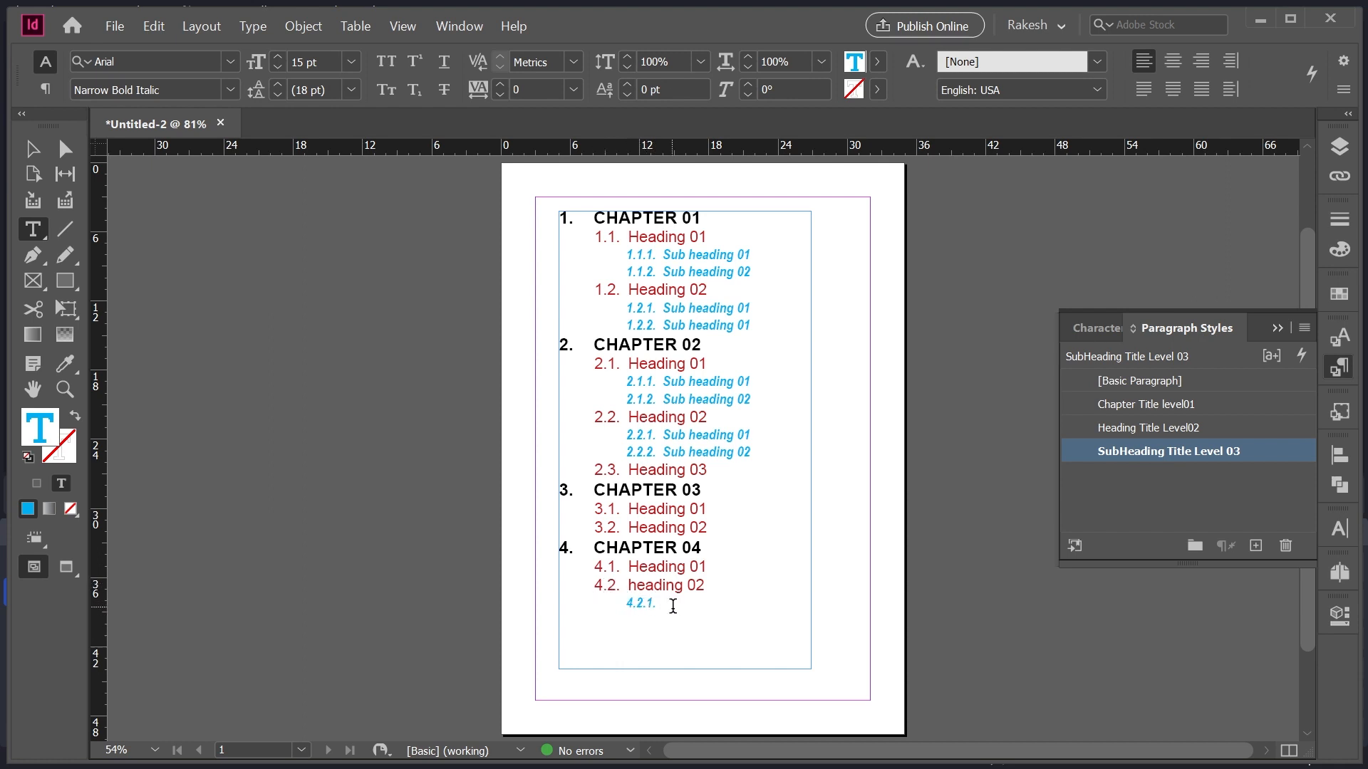
pyautogui.write('Sub heading 01')
pyautogui.press('Return')
pyautogui.write('Sub headin')
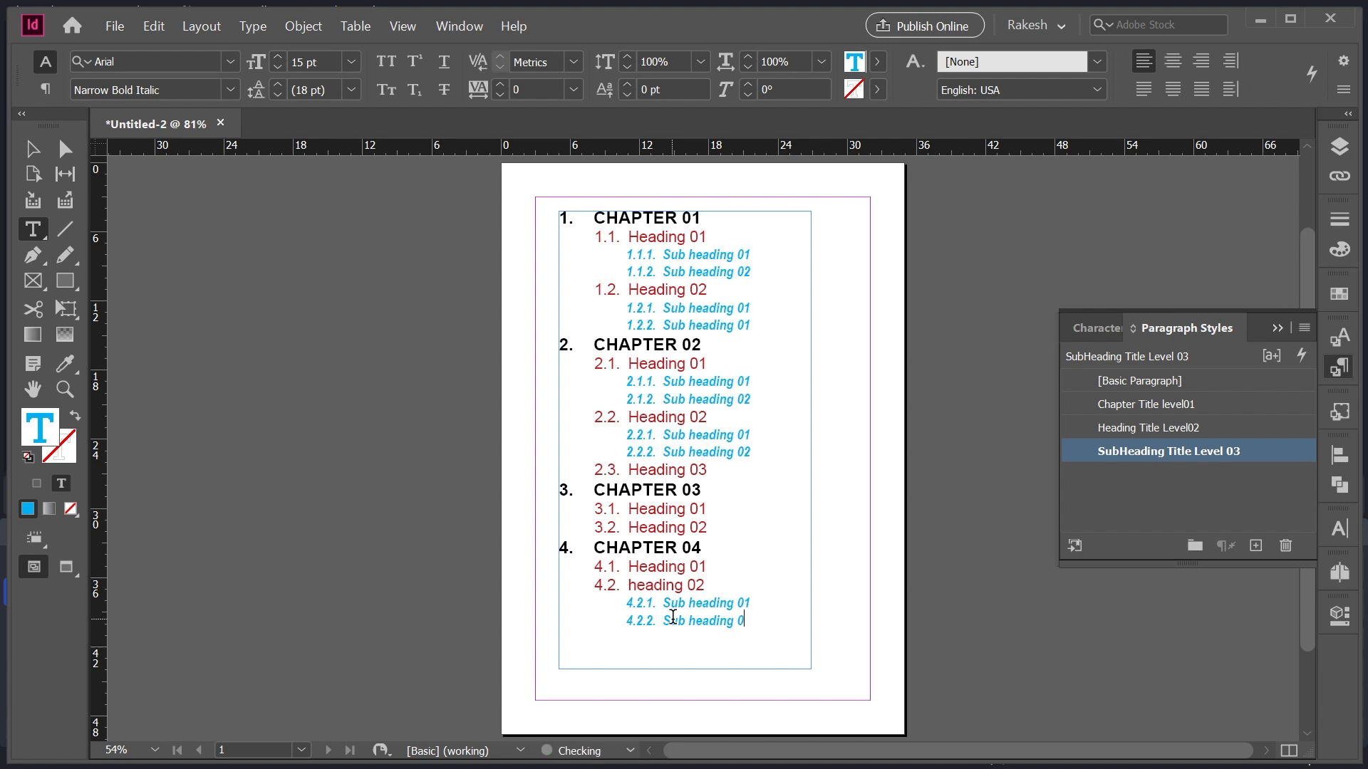
# Step: Add the line "Sub heading 01" below Heading 01 in CHAPTER 03
pyautogui.click(712, 510)
pyautogui.press('Return')
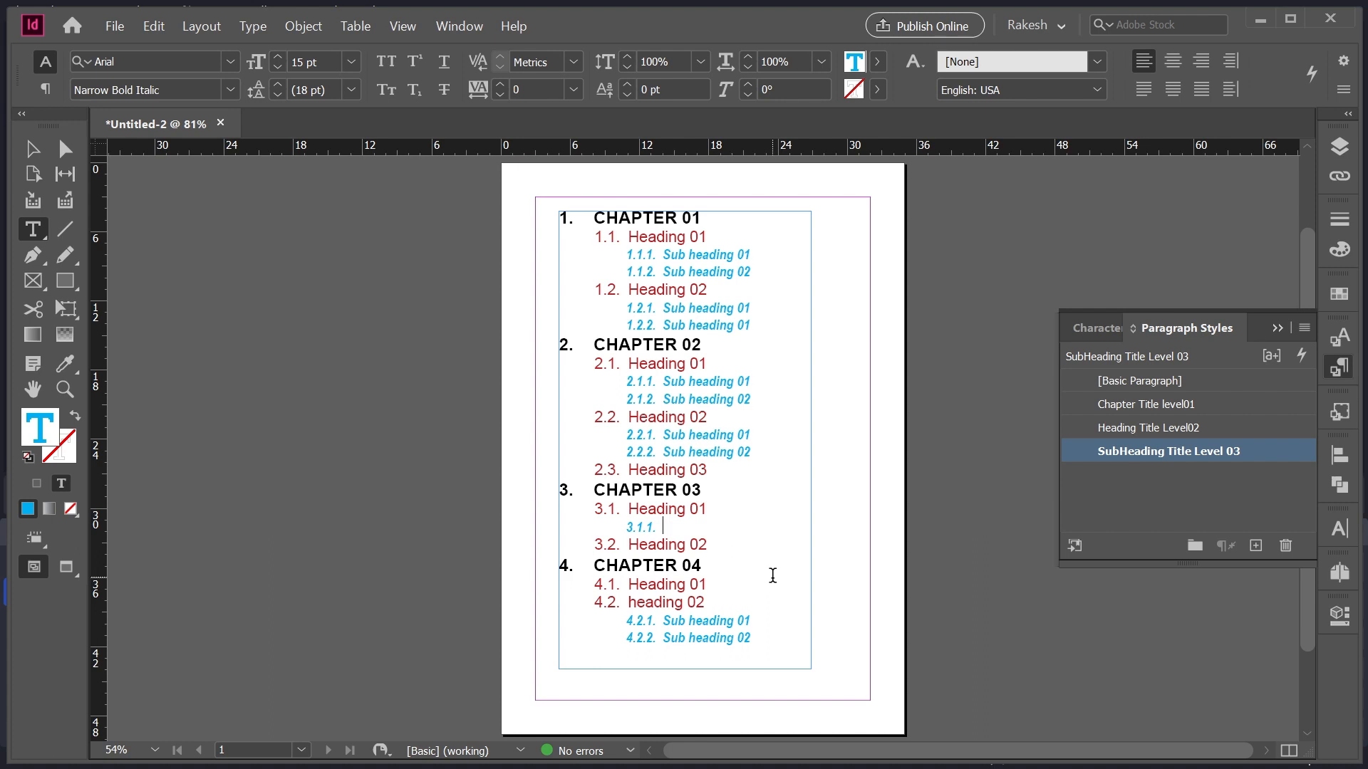
pyautogui.write('Sub heading ')
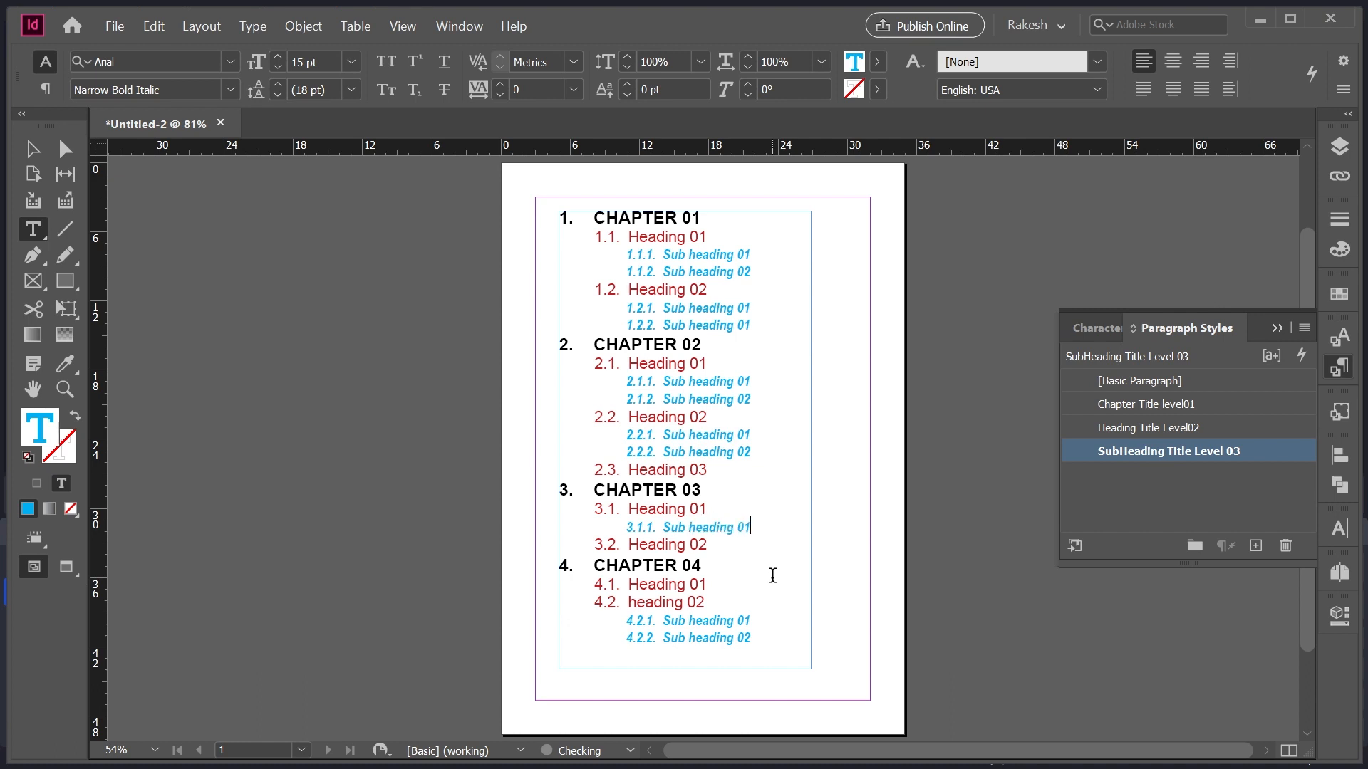
pyautogui.write('01')
# Step: Extend the text frame downward to about 43p10.8 high, and add "CHAPTER 05" at the list's end in the Chapter Title level01 style
pyautogui.press('Escape')
pyautogui.moveTo(686, 667); pyautogui.dragTo(686, 717)
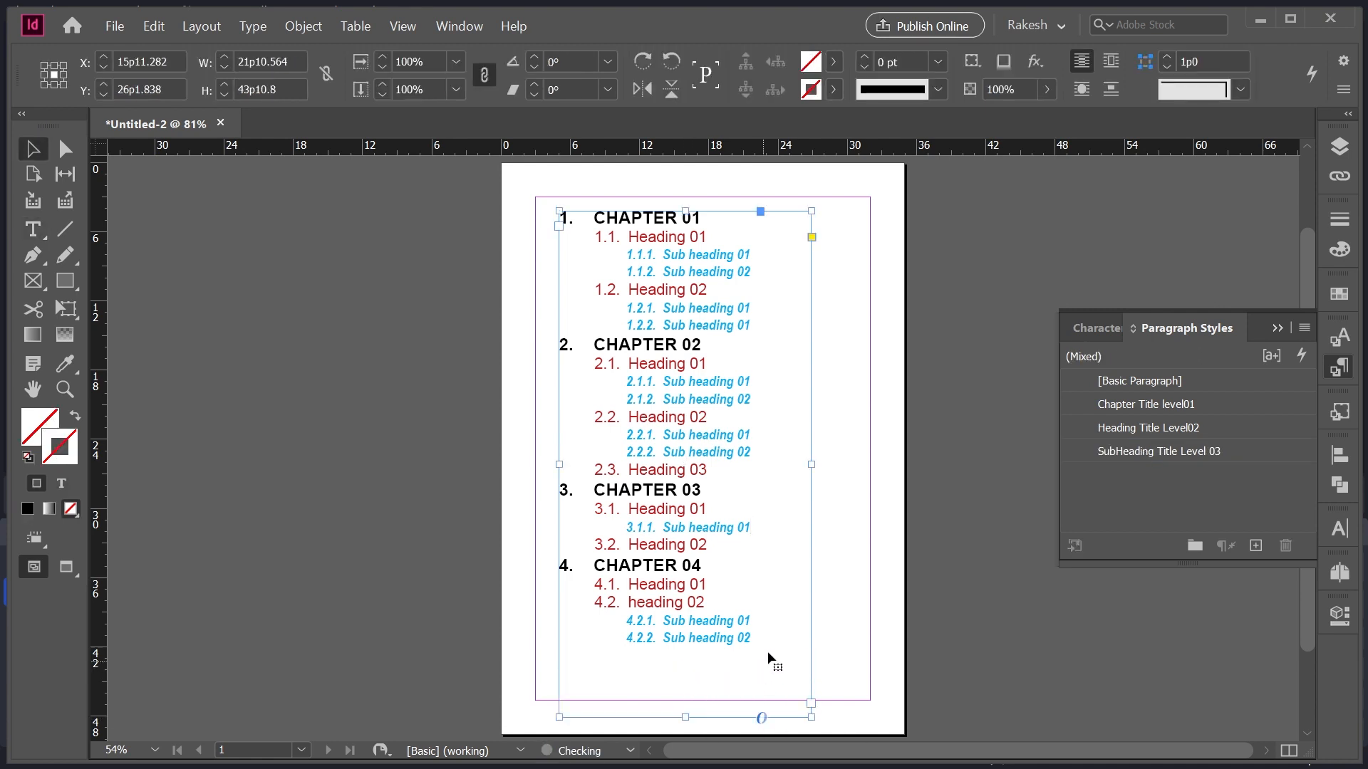
pyautogui.doubleClick(751, 638)
pyautogui.press('Return')
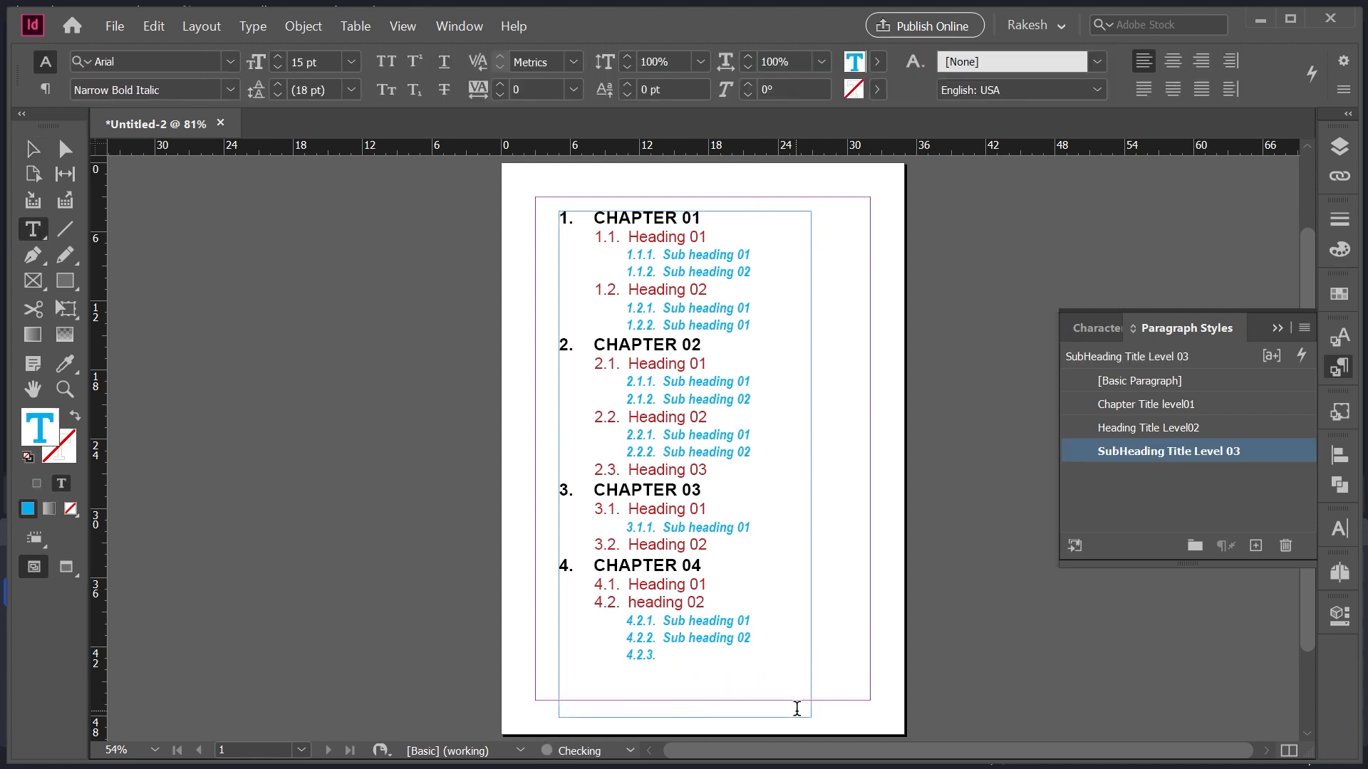
pyautogui.write('CHAPTER 05')
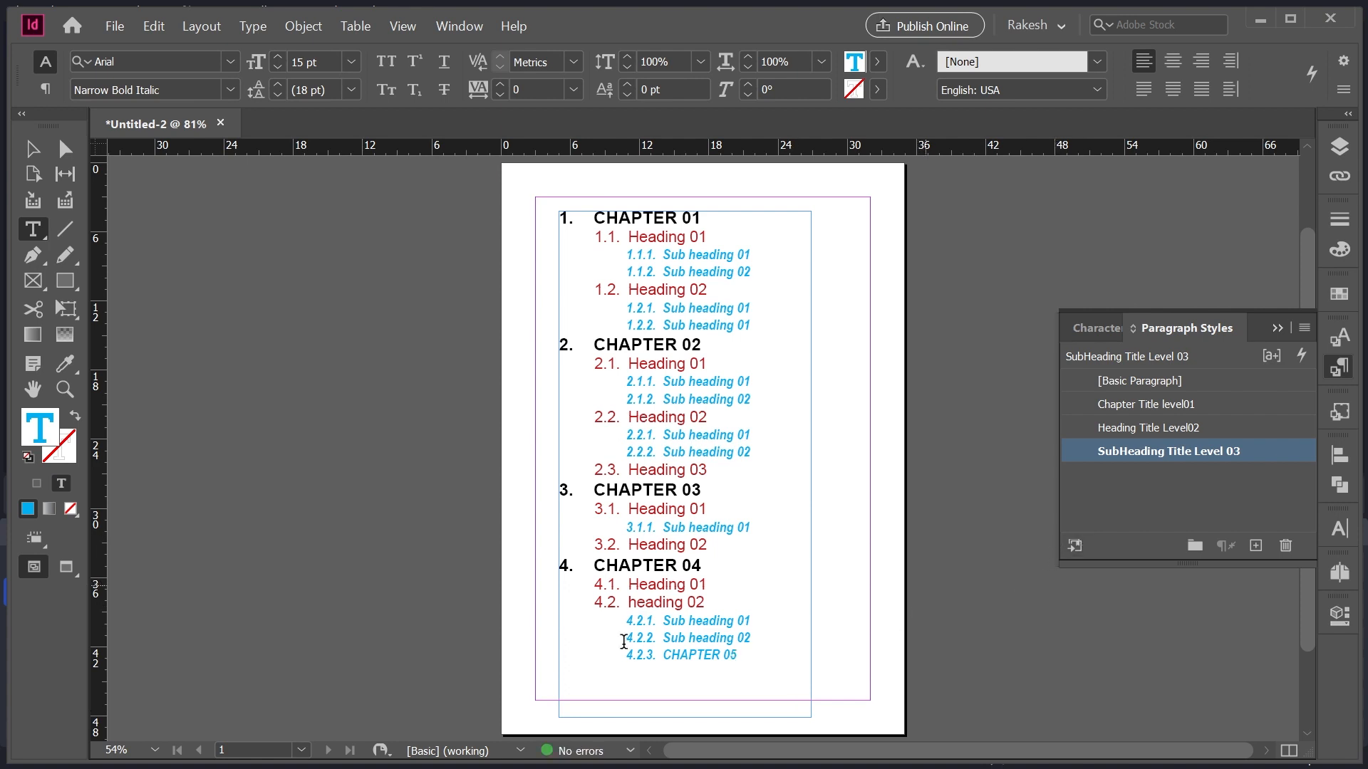
pyautogui.click(1134, 405)
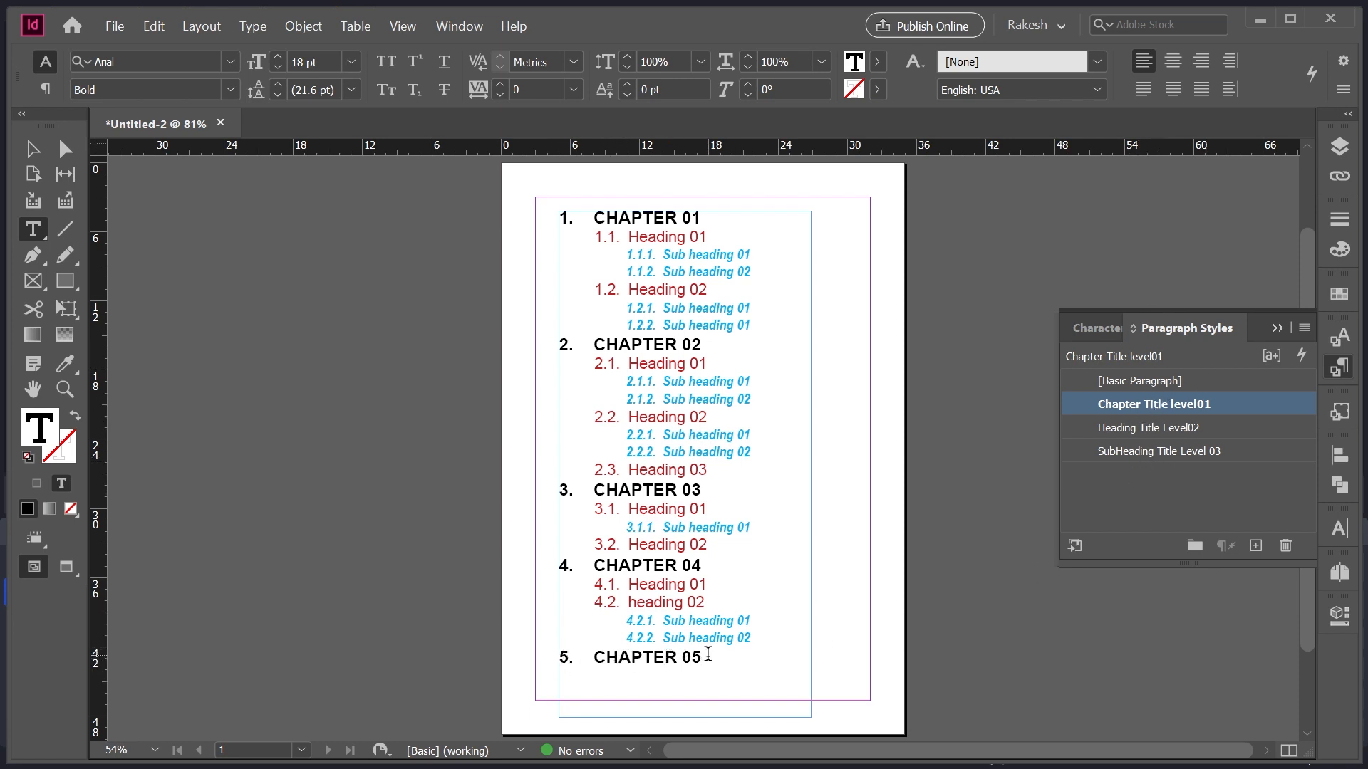
pyautogui.press('Return')
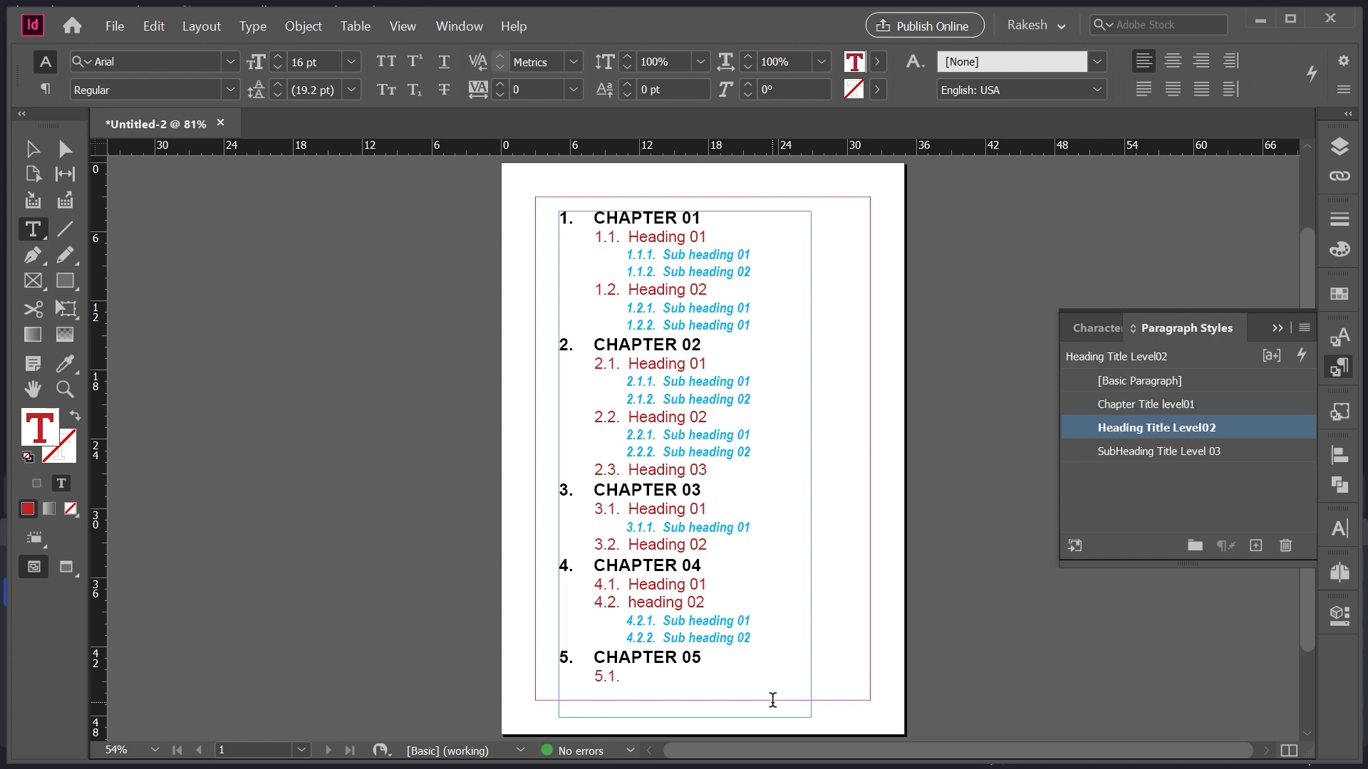
pyautogui.hotkey('ctrl', '2')
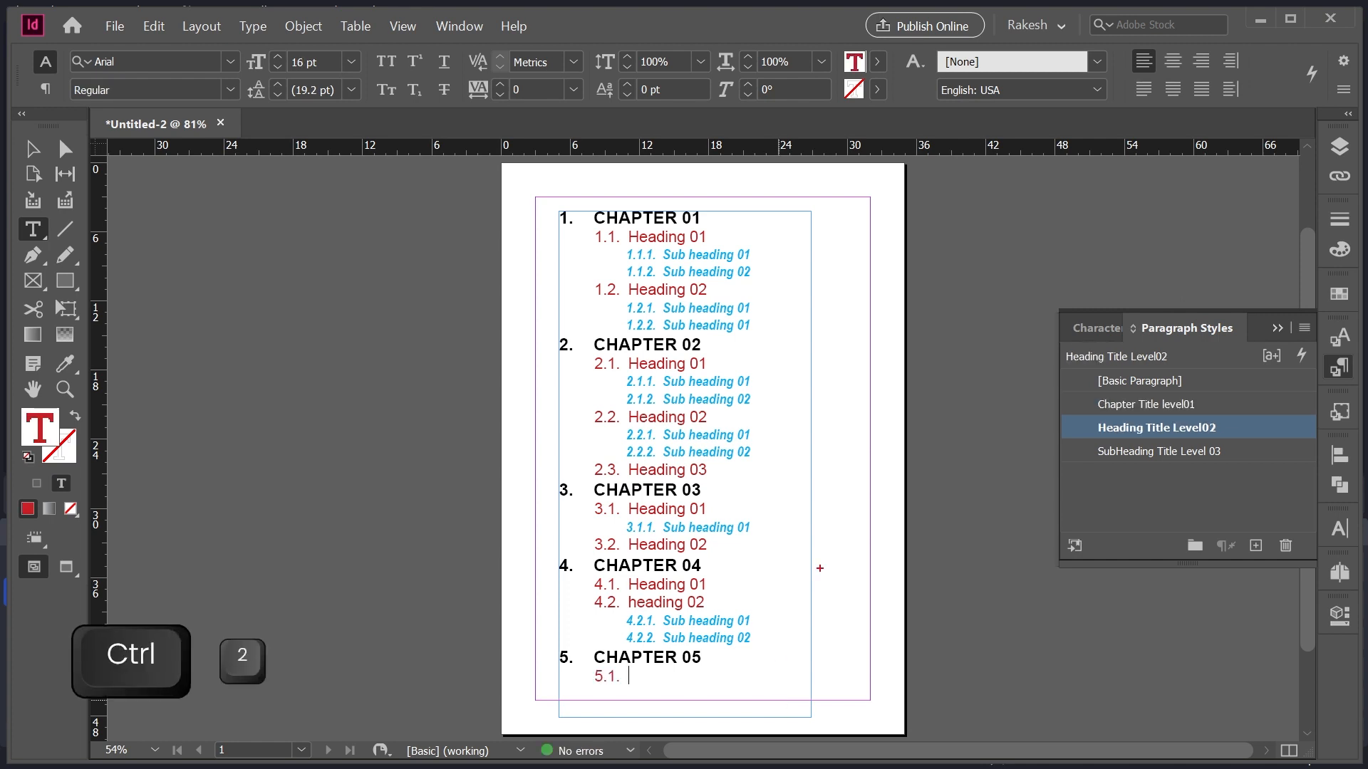
pyautogui.moveTo(1050, 404); pyautogui.dragTo(1311, 445)
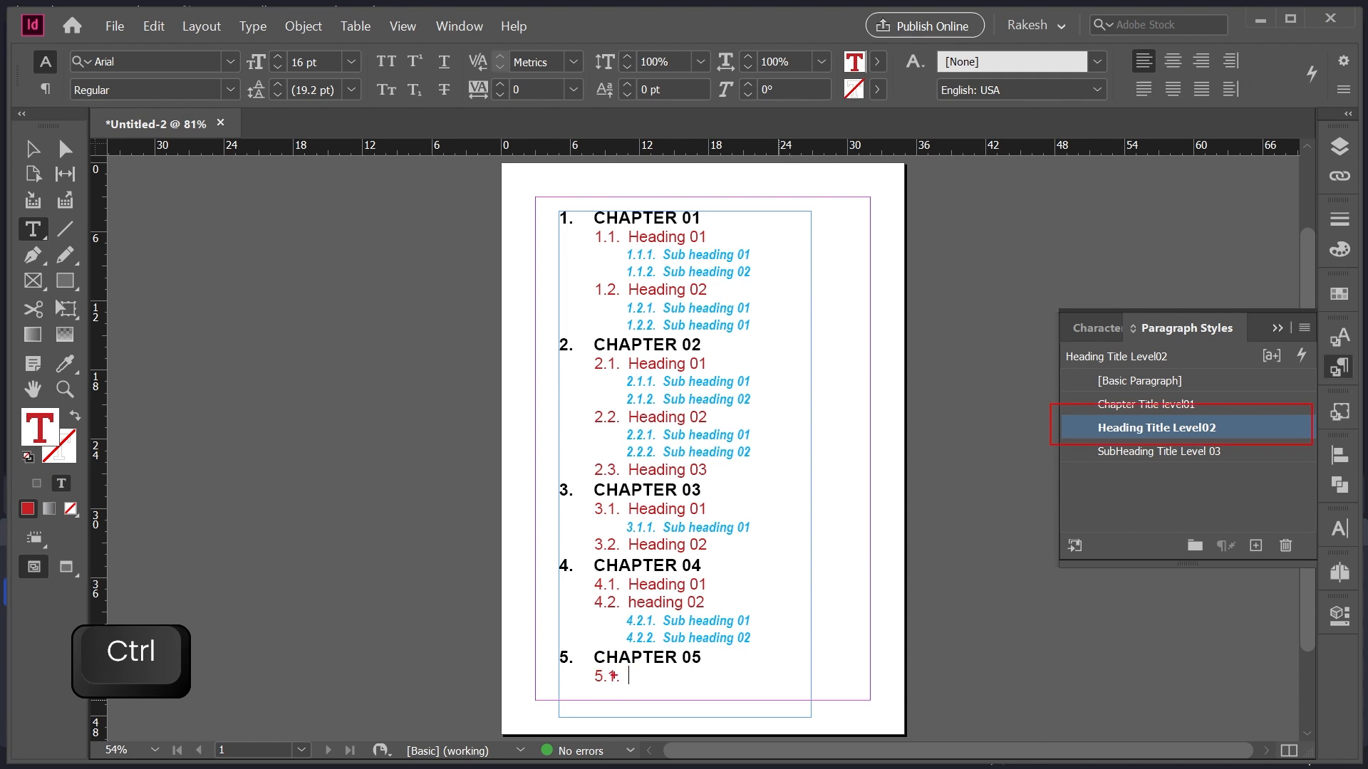
pyautogui.press('e')
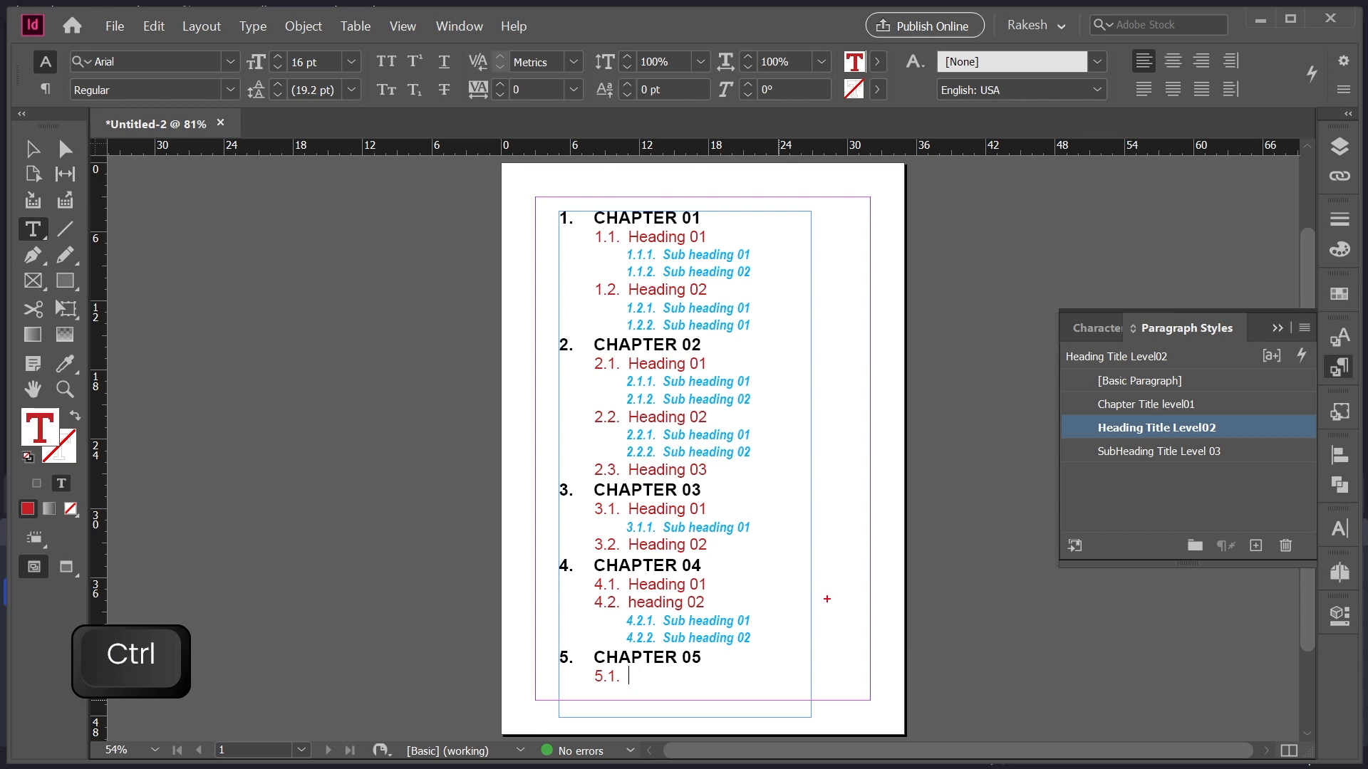
# Step: Enter "Heading 01" under CHAPTER 05 and add the line "Sub heading 01" beneath it
pyautogui.write('Her')
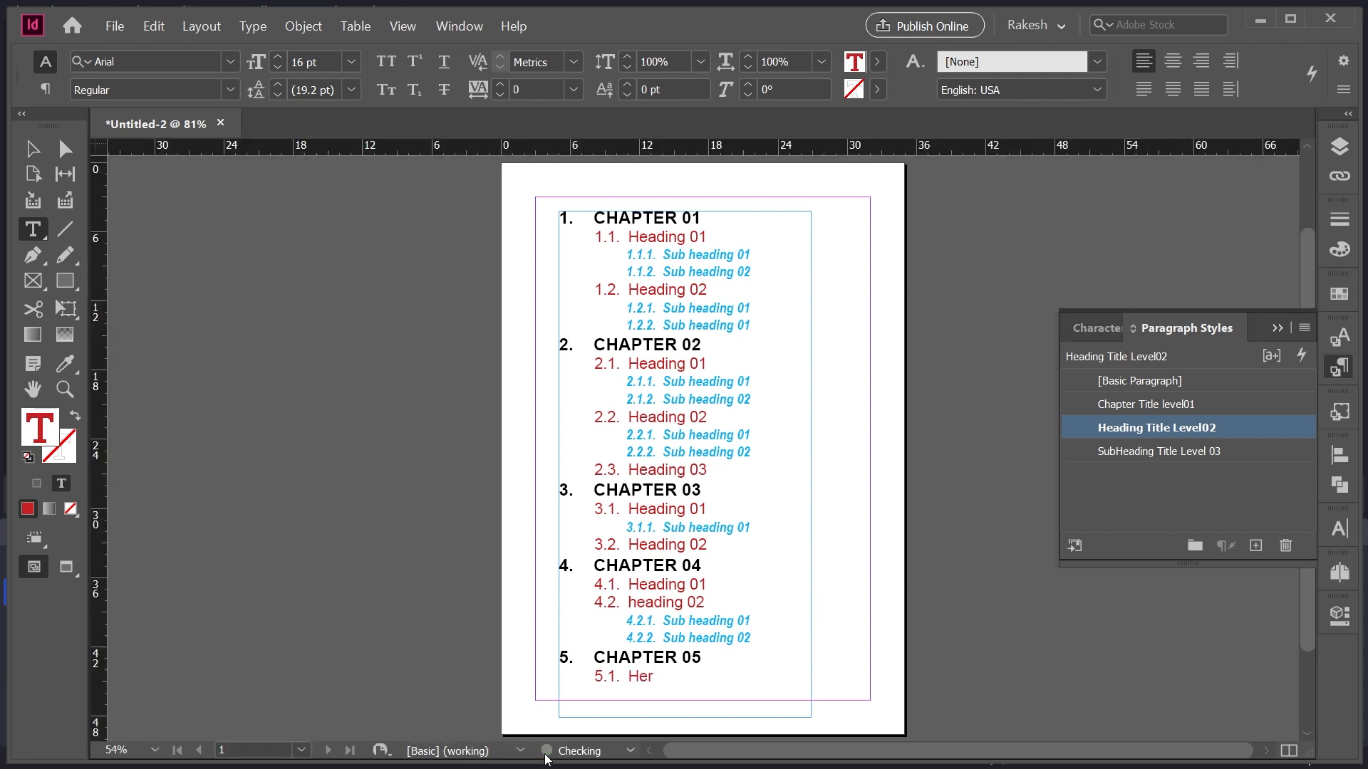
pyautogui.press('BackSpace')
pyautogui.write('ading 01')
pyautogui.press('Return')
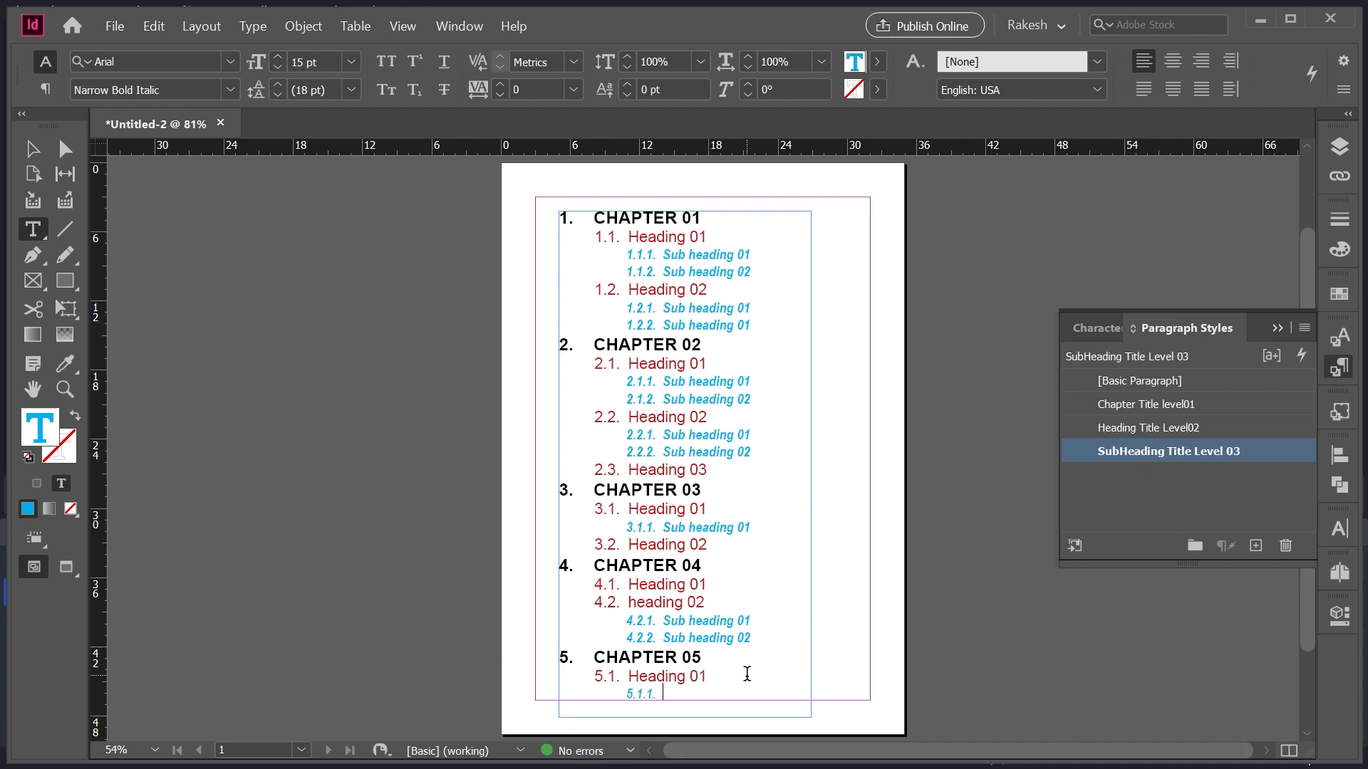
pyautogui.write('Sub heading 01')
# Step: Move the text frame slightly up to about X 16p1.4, Y 25p4.2
pyautogui.click(41, 150)
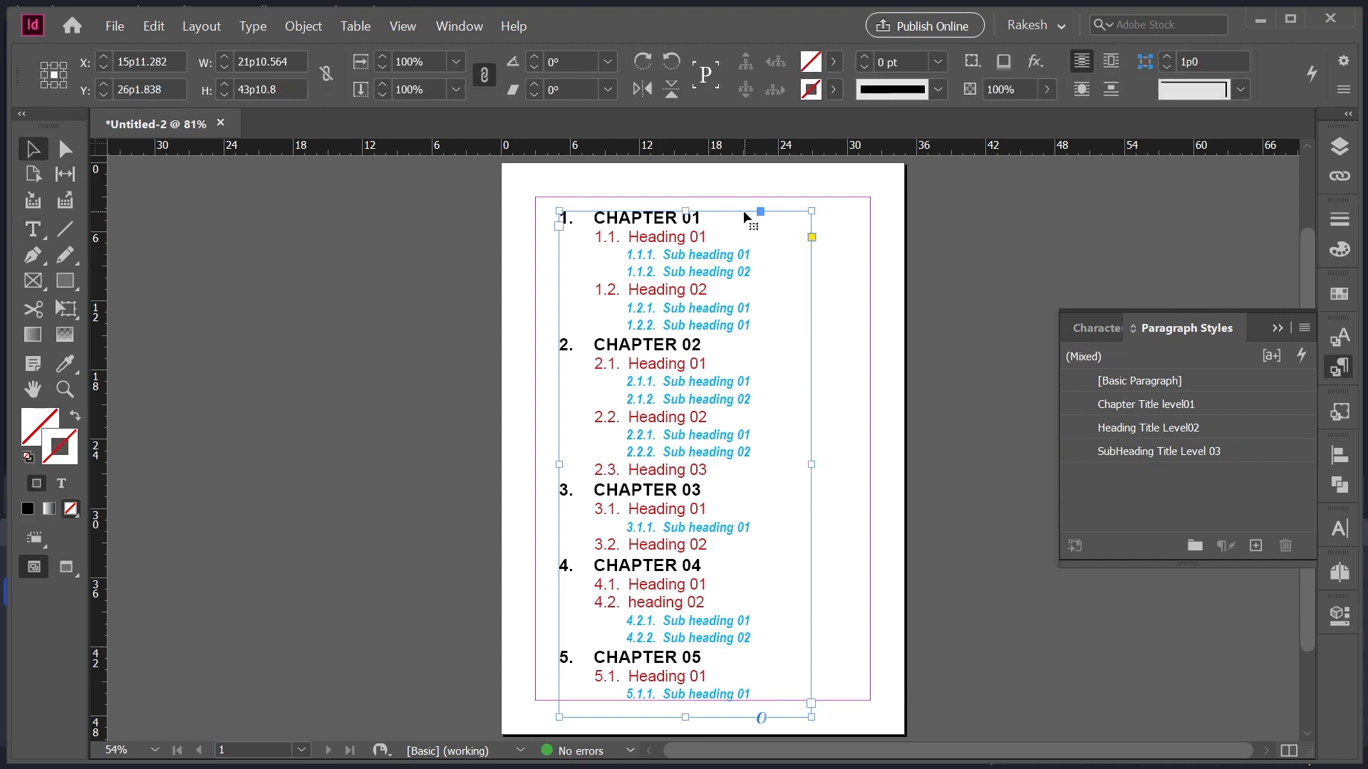
pyautogui.moveTo(742, 211); pyautogui.dragTo(745, 201)
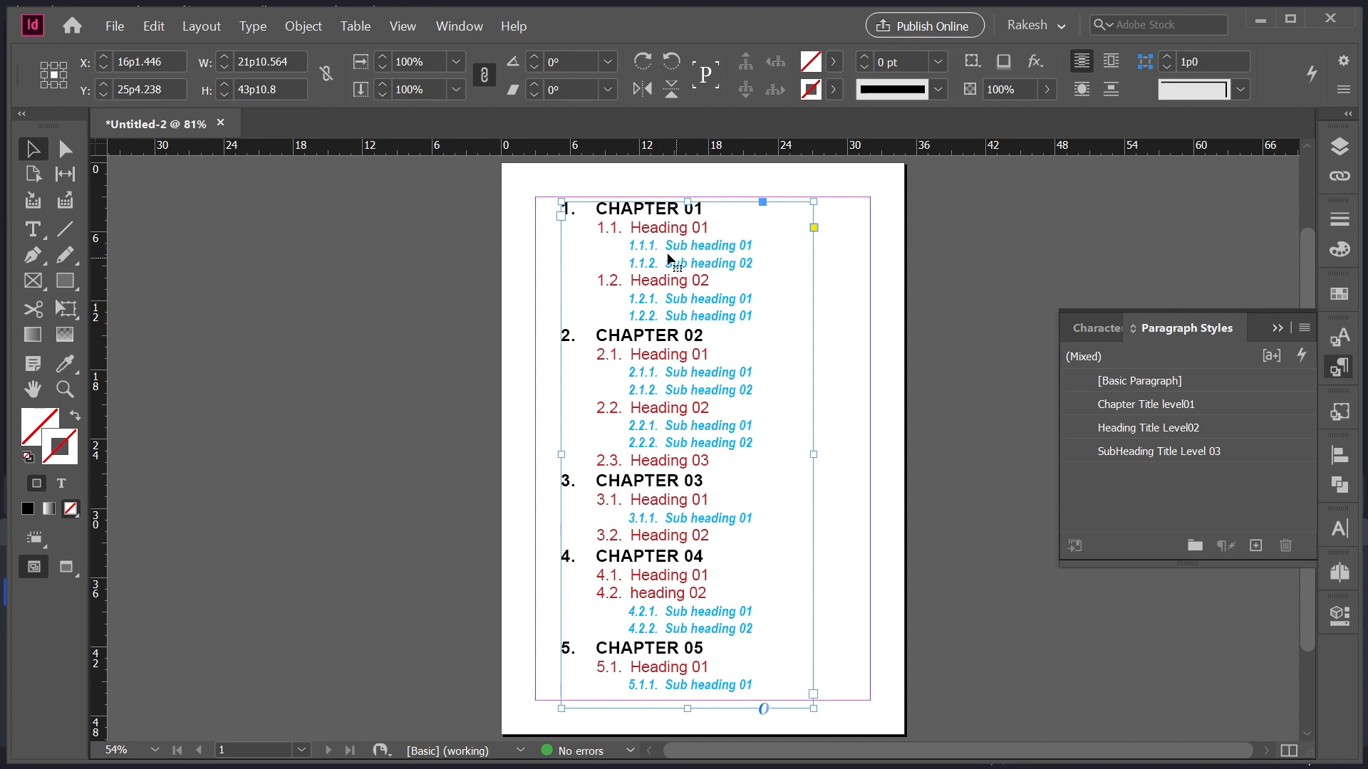
pyautogui.doubleClick(749, 242)
pyautogui.press('Return')
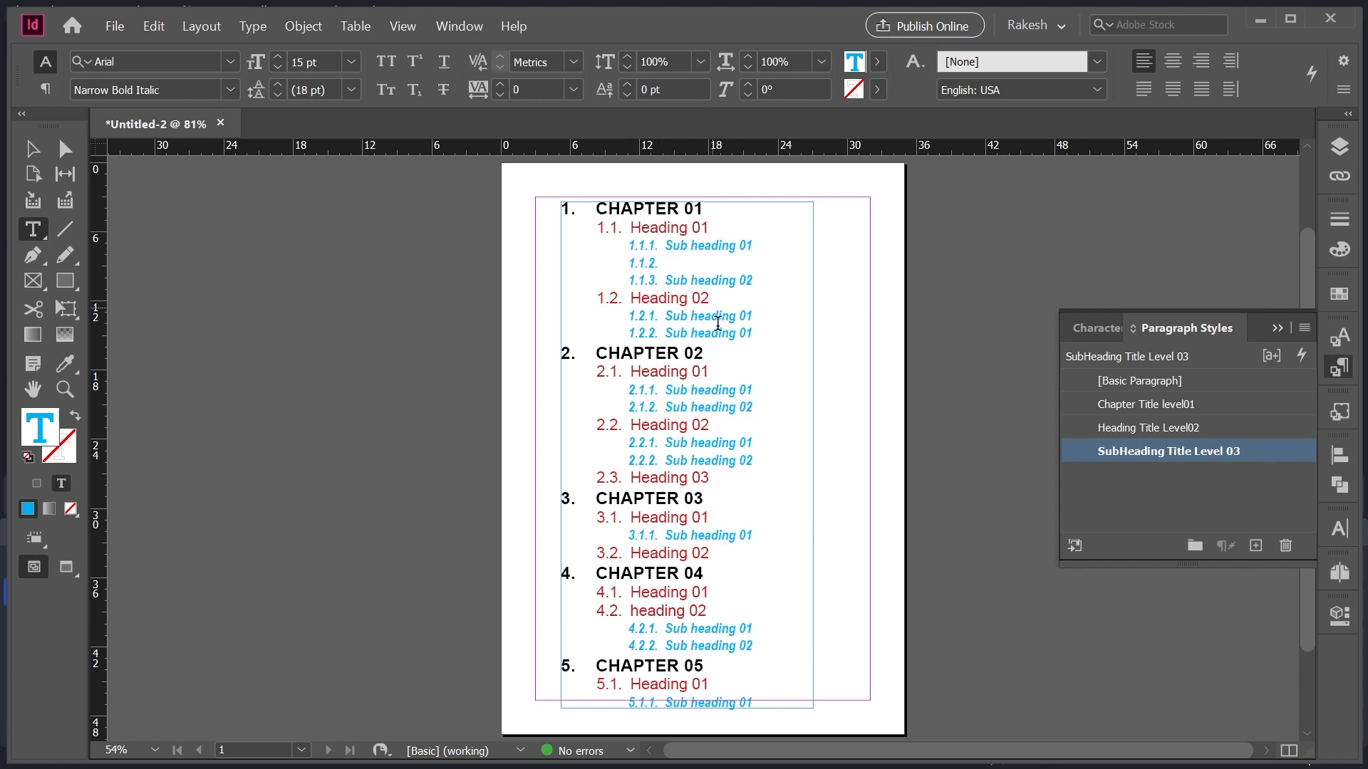
pyautogui.press('BackSpace')
pyautogui.press('BackSpace')
pyautogui.press('BackSpace')
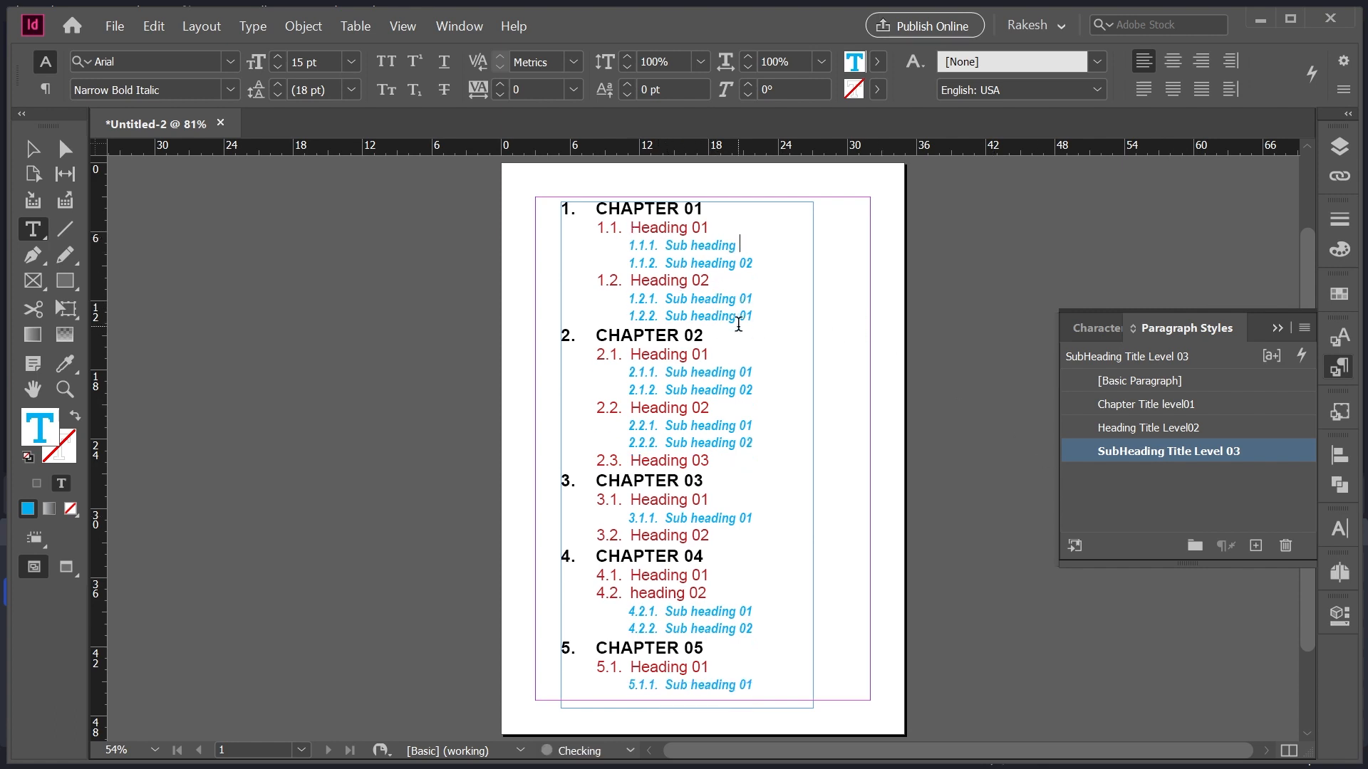
pyautogui.write('01')
# Step: Deselect the text frame and show the page in Preview screen mode without guides and frame edges
pyautogui.click(44, 149)
pyautogui.click(870, 262)
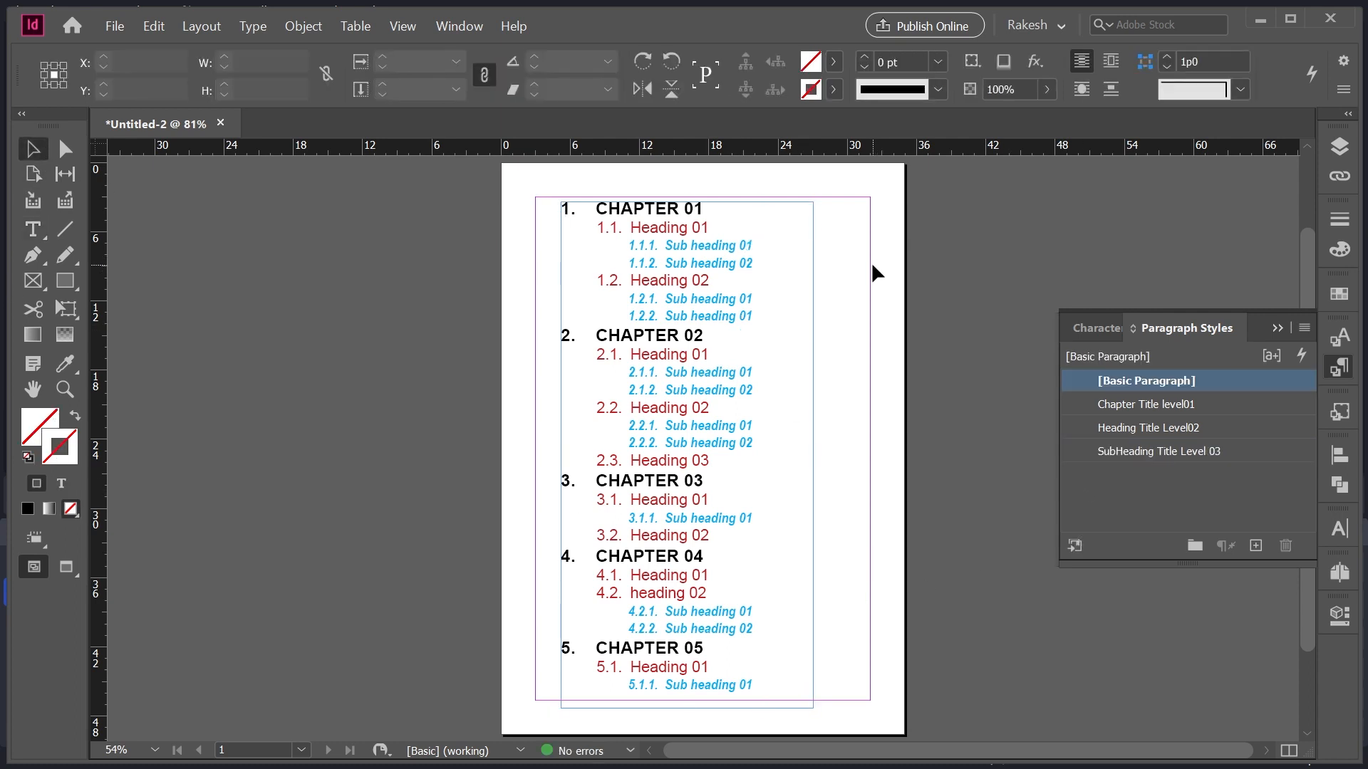
pyautogui.press('w')
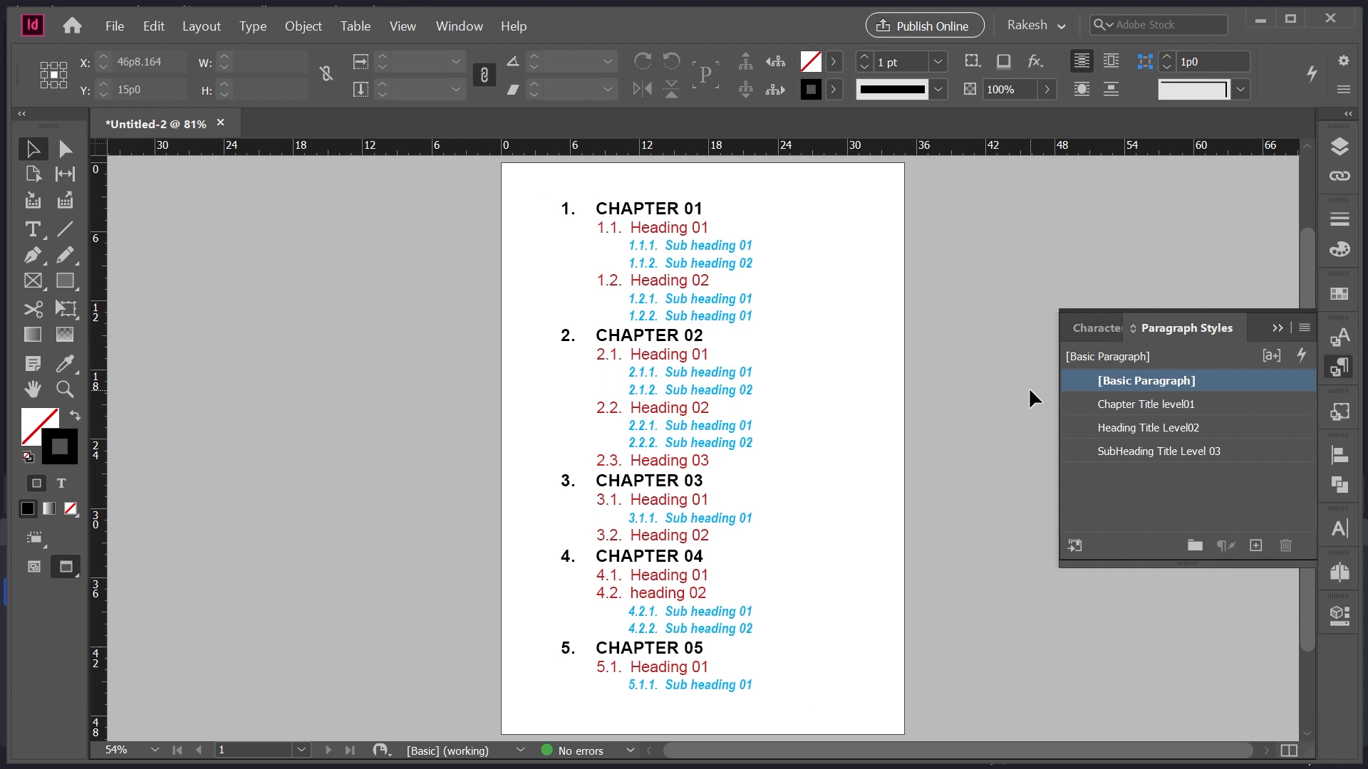